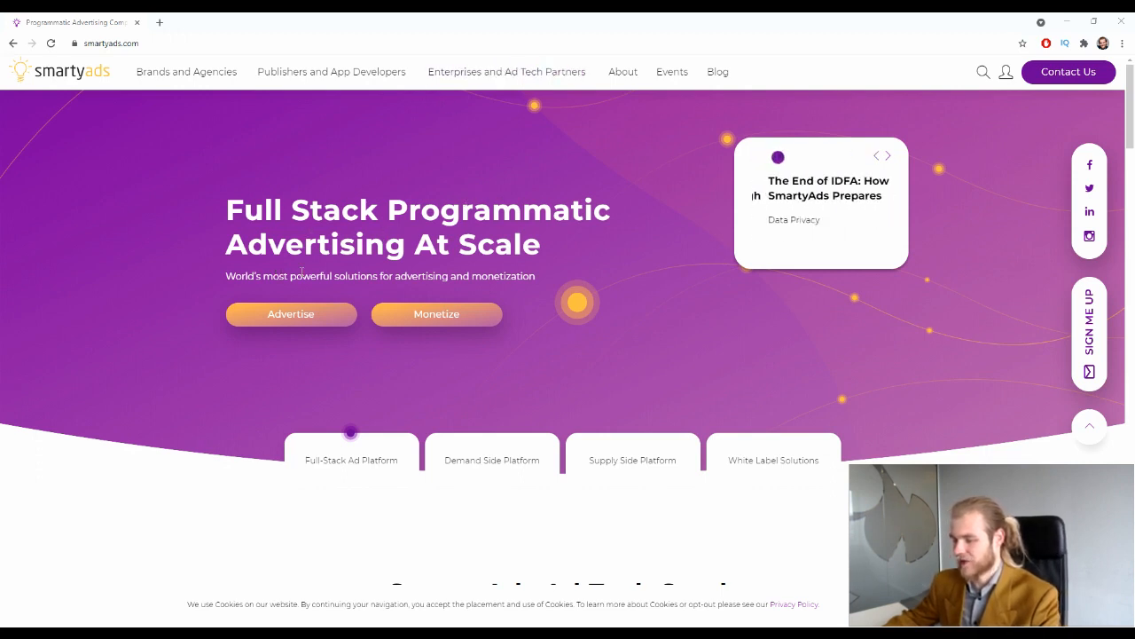
# Open the Demand Side Platform page with the hero's Advertise button
pyautogui.scroll(-10, 435, 176)
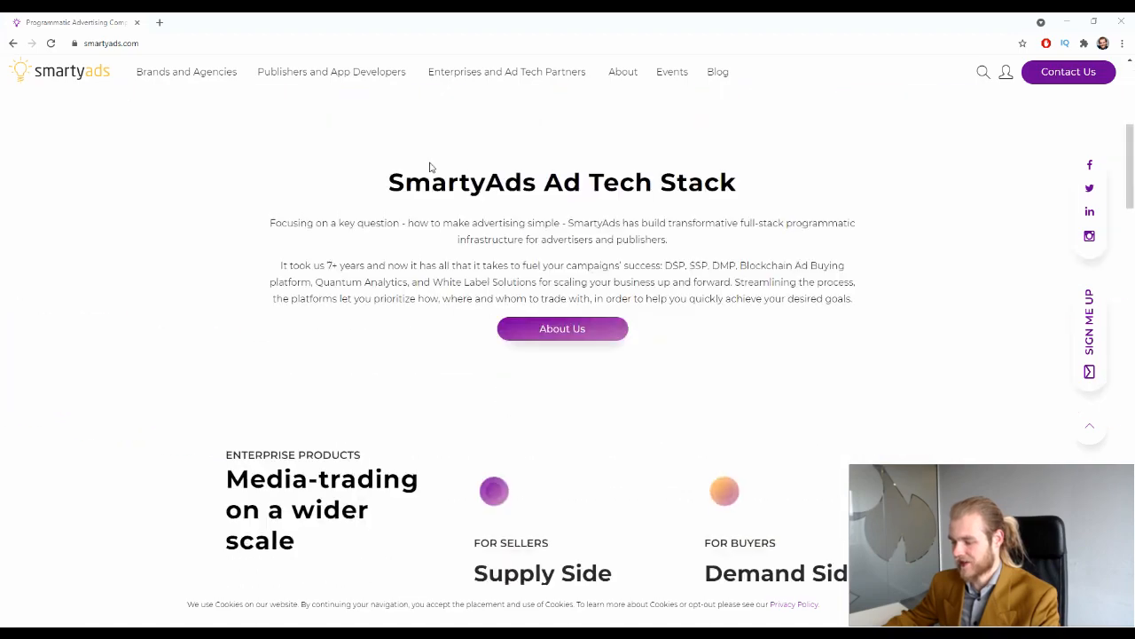
pyautogui.scroll(-5, 423, 169)
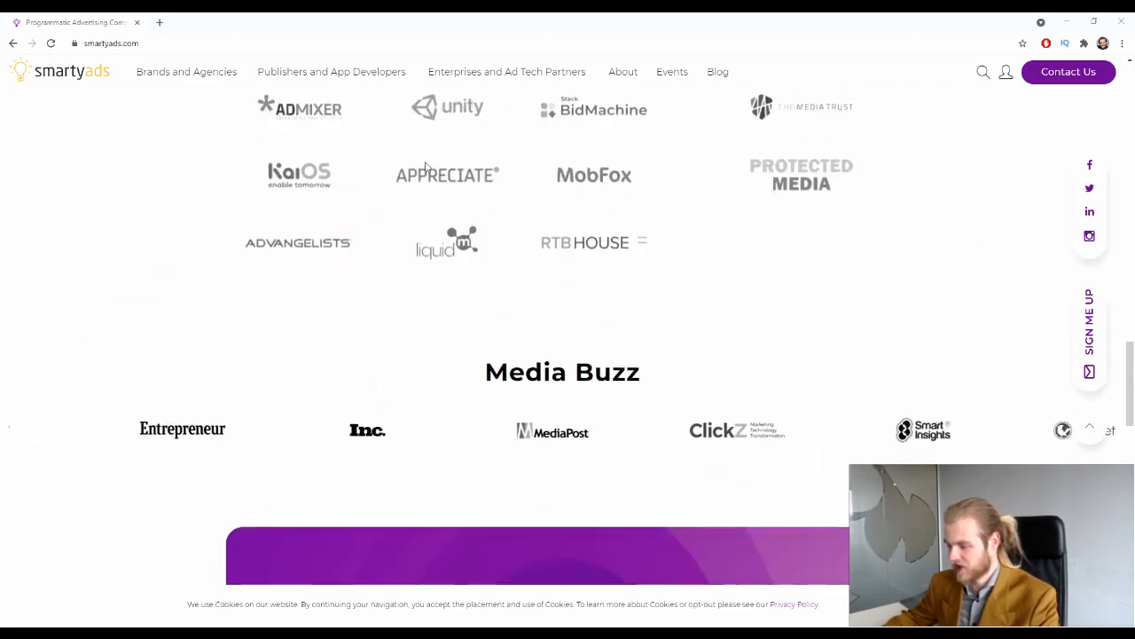
pyautogui.scroll(2, 426, 167)
pyautogui.scroll(4, 426, 167)
pyautogui.scroll(3, 425, 167)
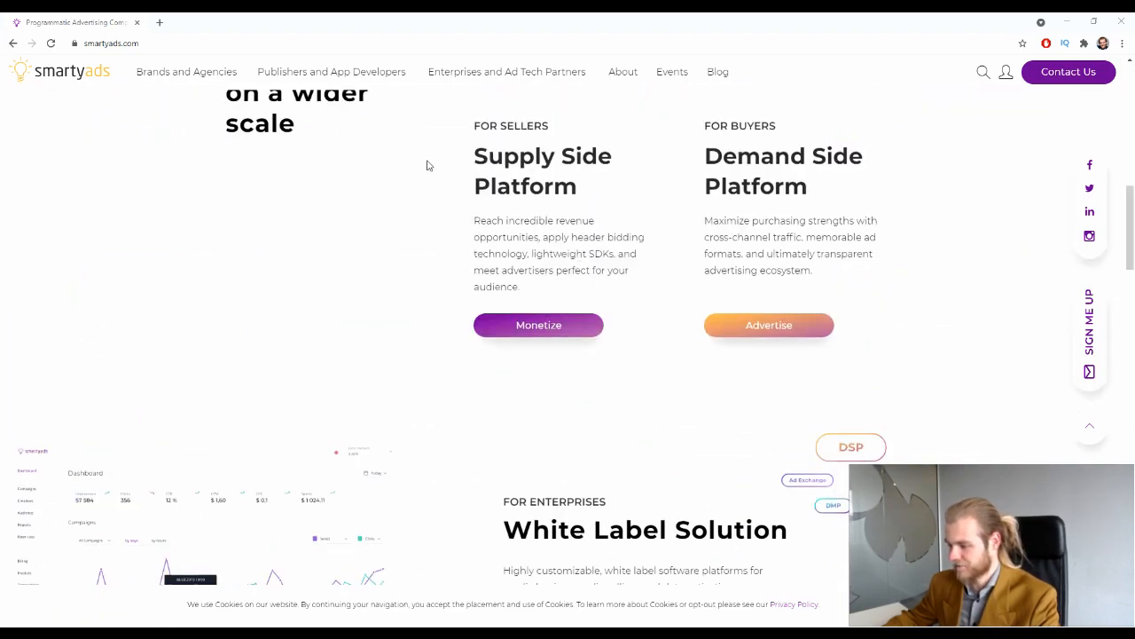
pyautogui.scroll(-10, 426, 167)
pyautogui.scroll(-3, 423, 162)
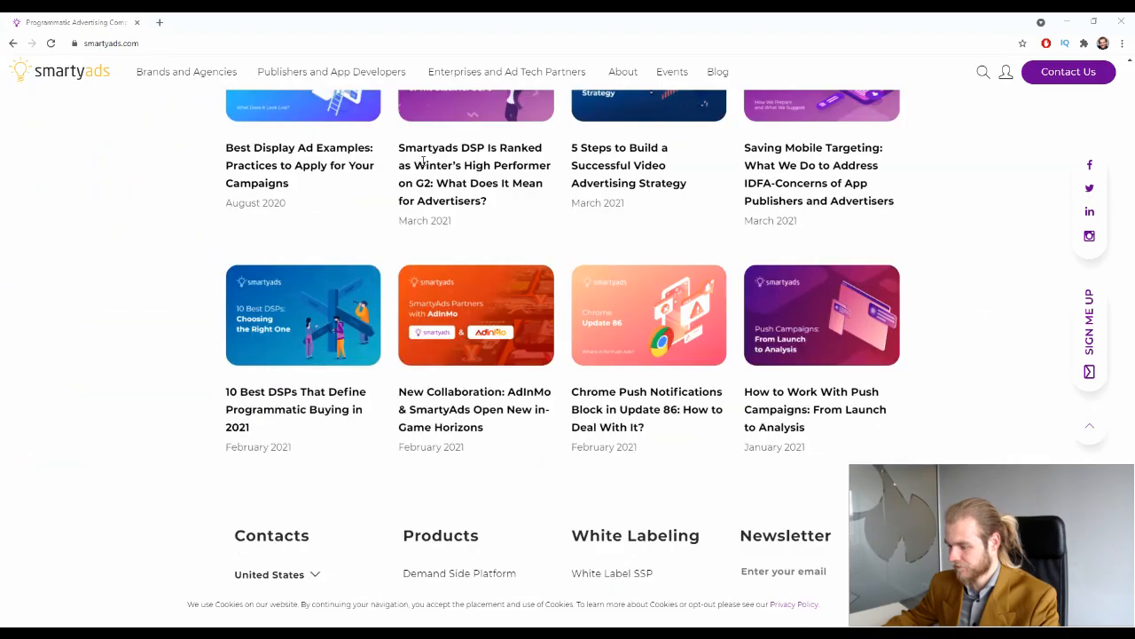
pyautogui.scroll(10, 425, 163)
pyautogui.scroll(5, 436, 161)
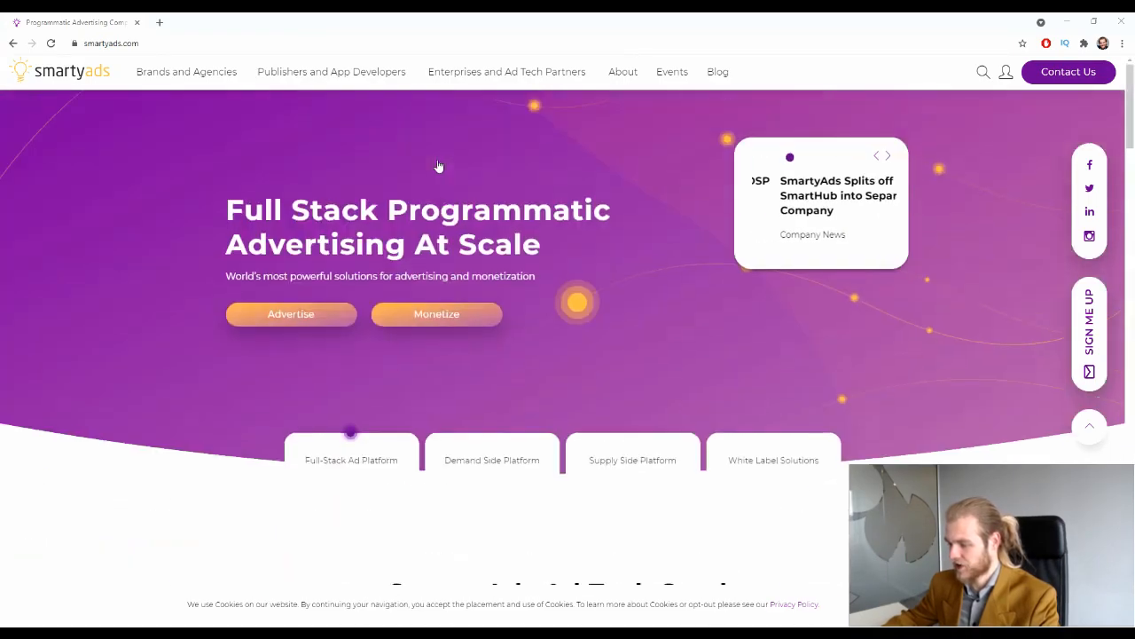
pyautogui.click(301, 320)
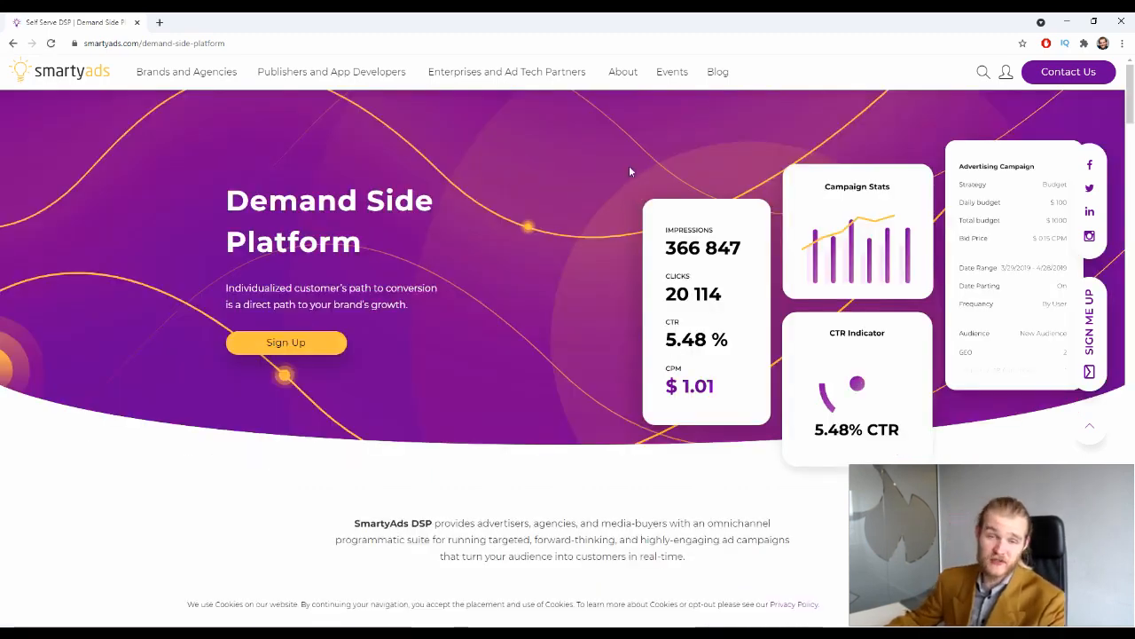
# Scroll down to the 'Dynamic and interactive Ad Formats' section
pyautogui.scroll(-4, 628, 167)
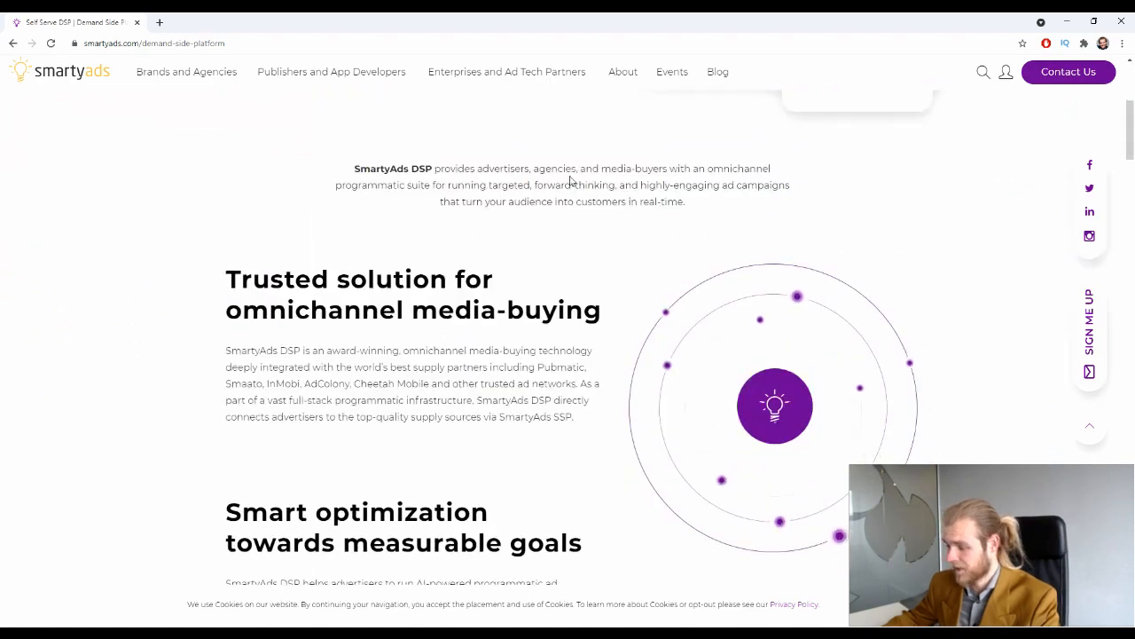
pyautogui.scroll(-10, 570, 181)
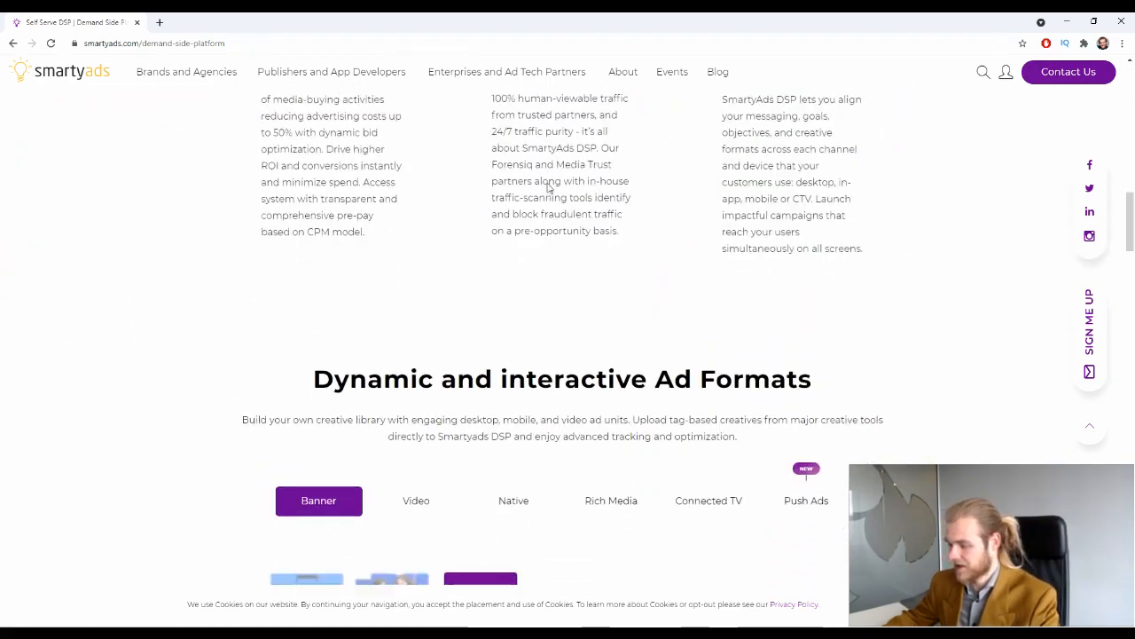
pyautogui.scroll(2, 548, 186)
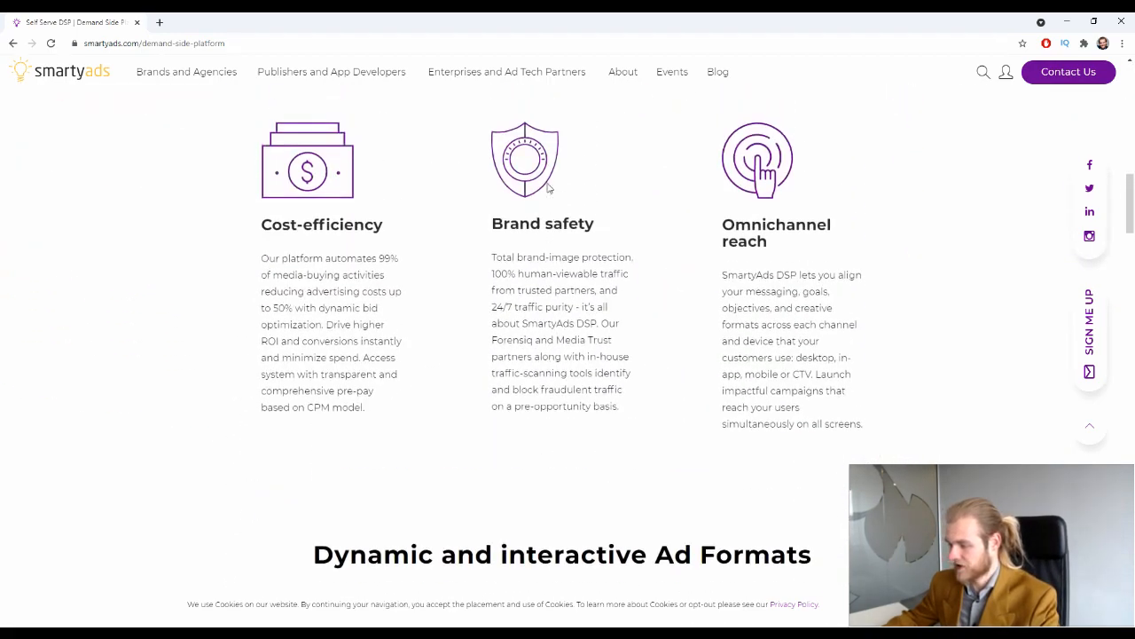
pyautogui.scroll(1, 548, 186)
pyautogui.scroll(-5, 548, 187)
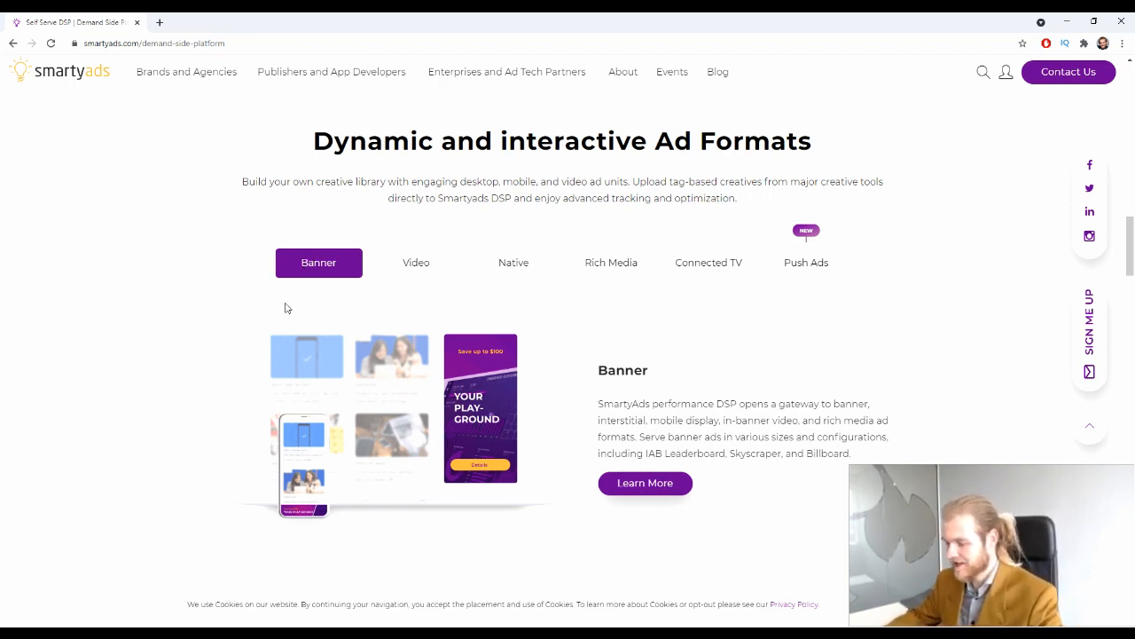
# Show the Video, Native, Rich Media, Connected TV and Push Ads format descriptions in turn
pyautogui.click(421, 263)
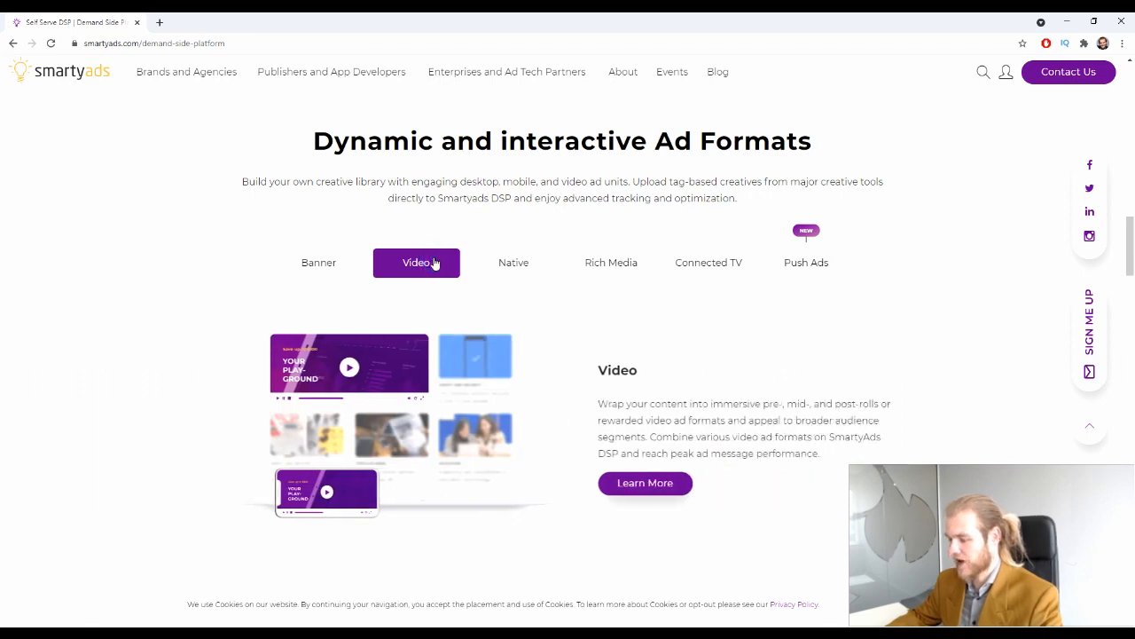
pyautogui.click(479, 269)
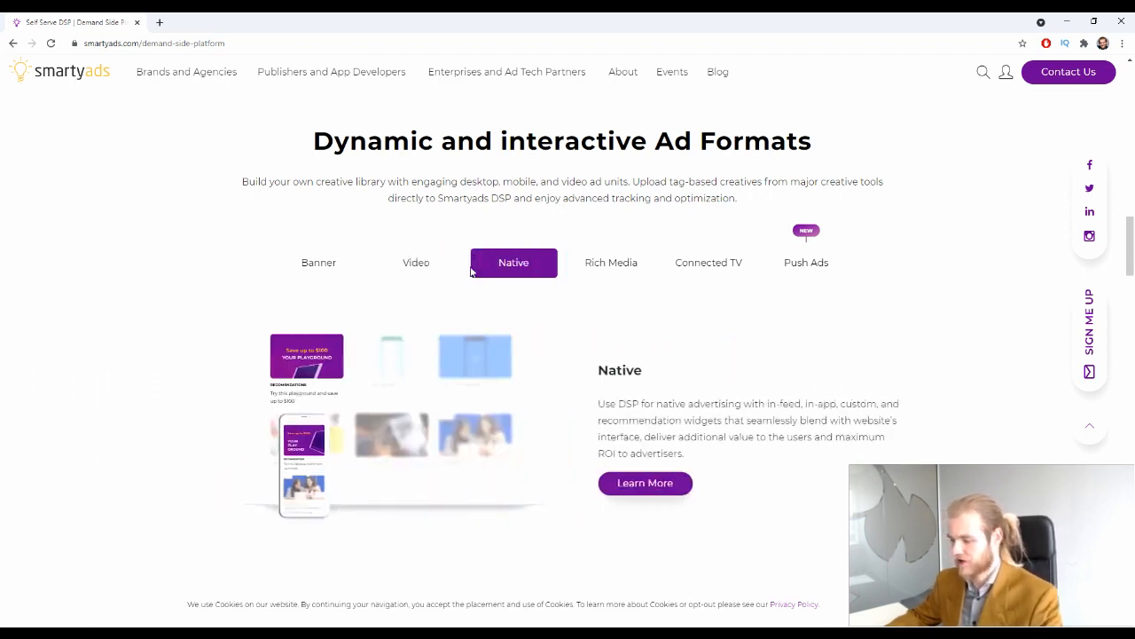
pyautogui.click(594, 273)
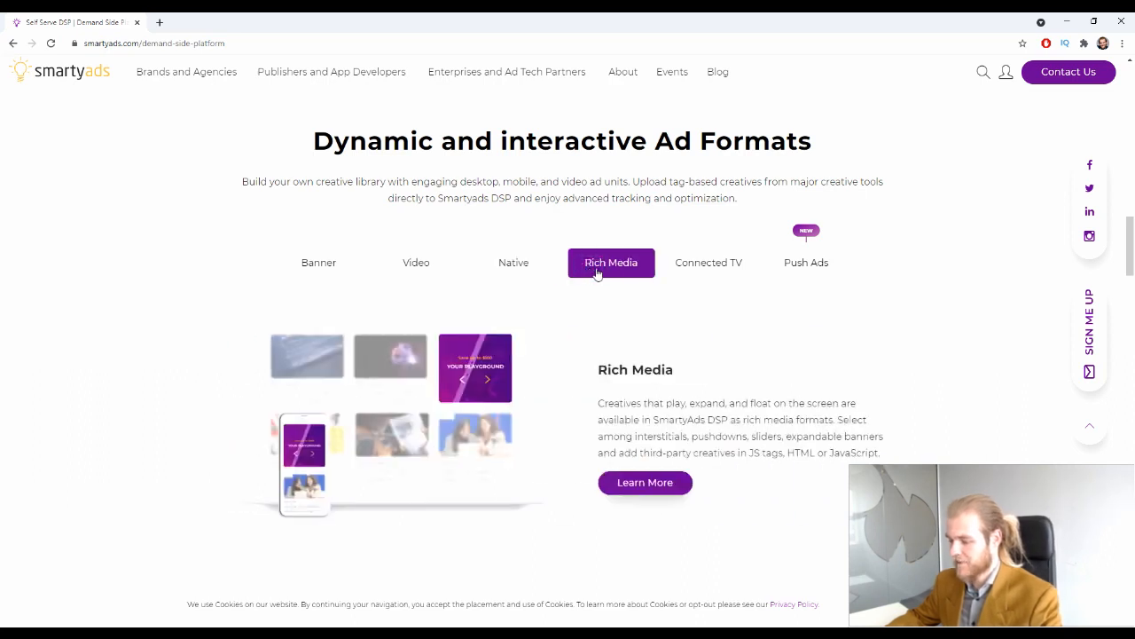
pyautogui.click(668, 272)
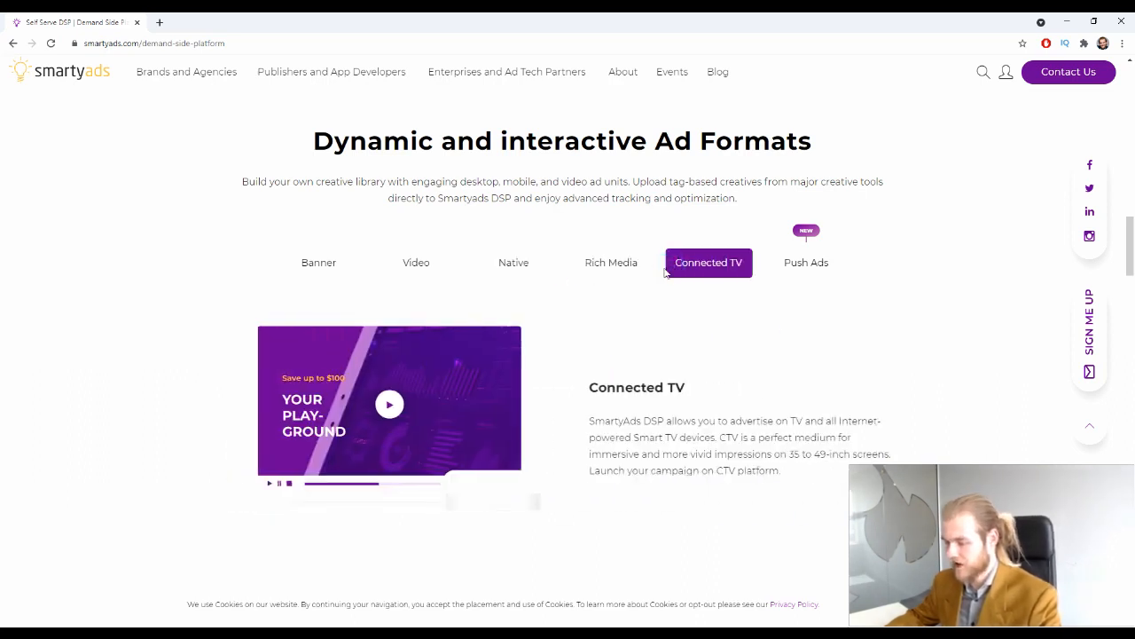
pyautogui.click(802, 260)
pyautogui.doubleClick(805, 228)
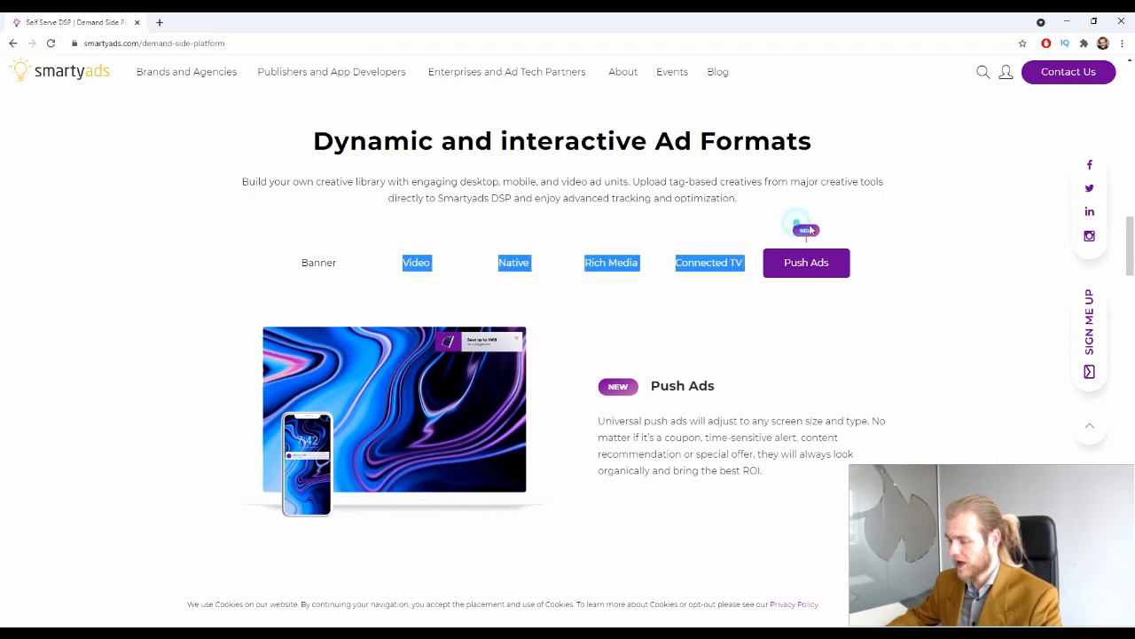
pyautogui.click(836, 224)
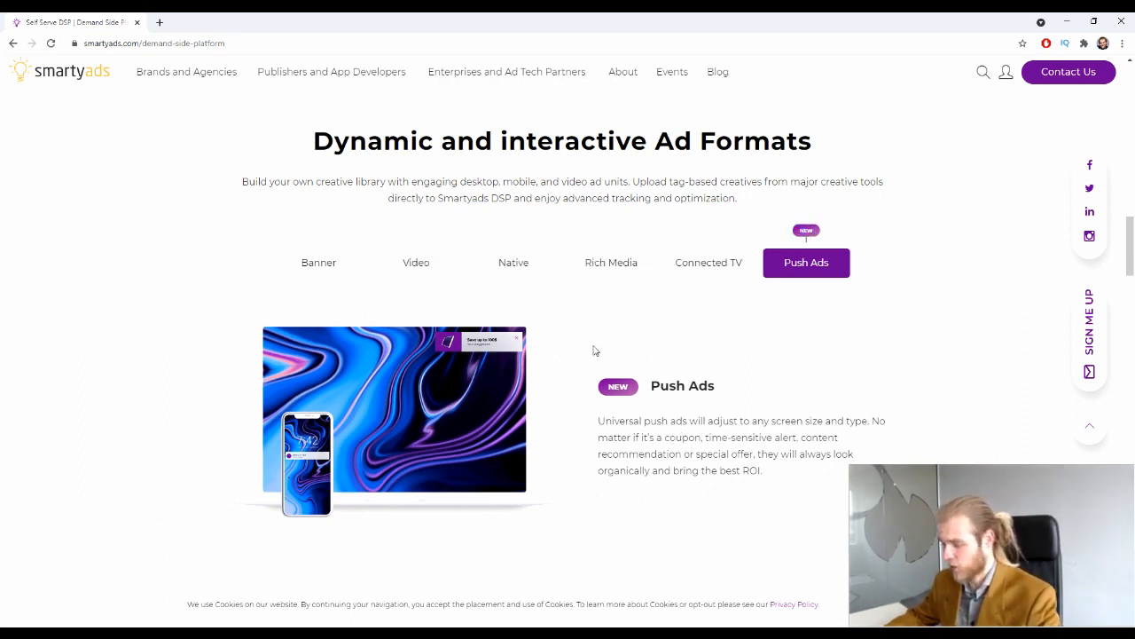
# Return to the Native format description
pyautogui.click(552, 267)
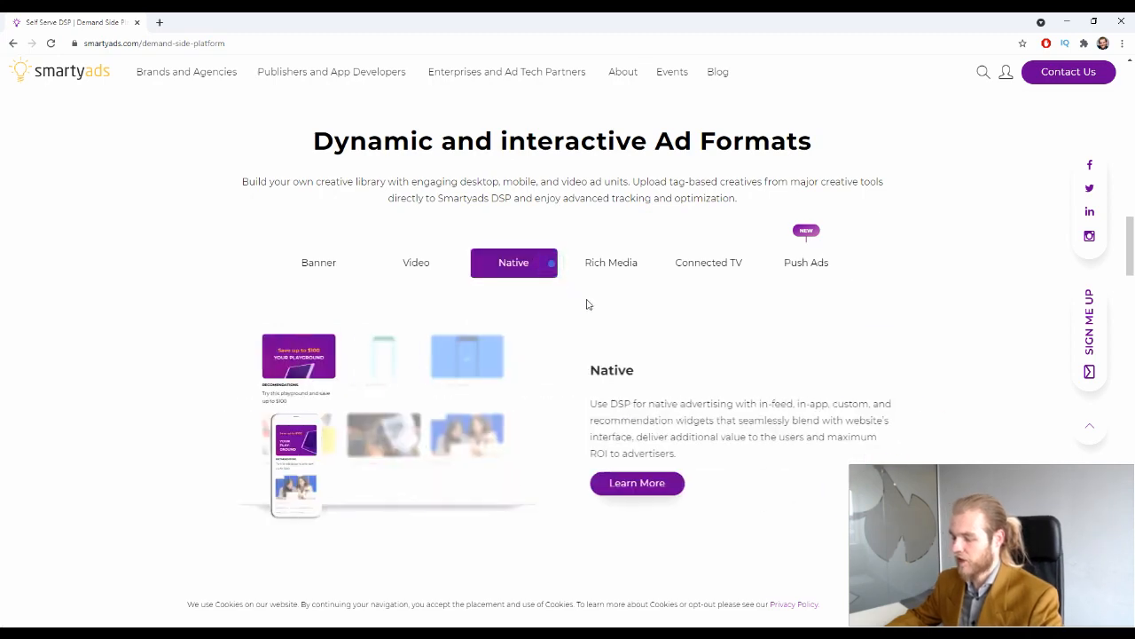
pyautogui.scroll(-3, 565, 317)
pyautogui.scroll(2, 563, 312)
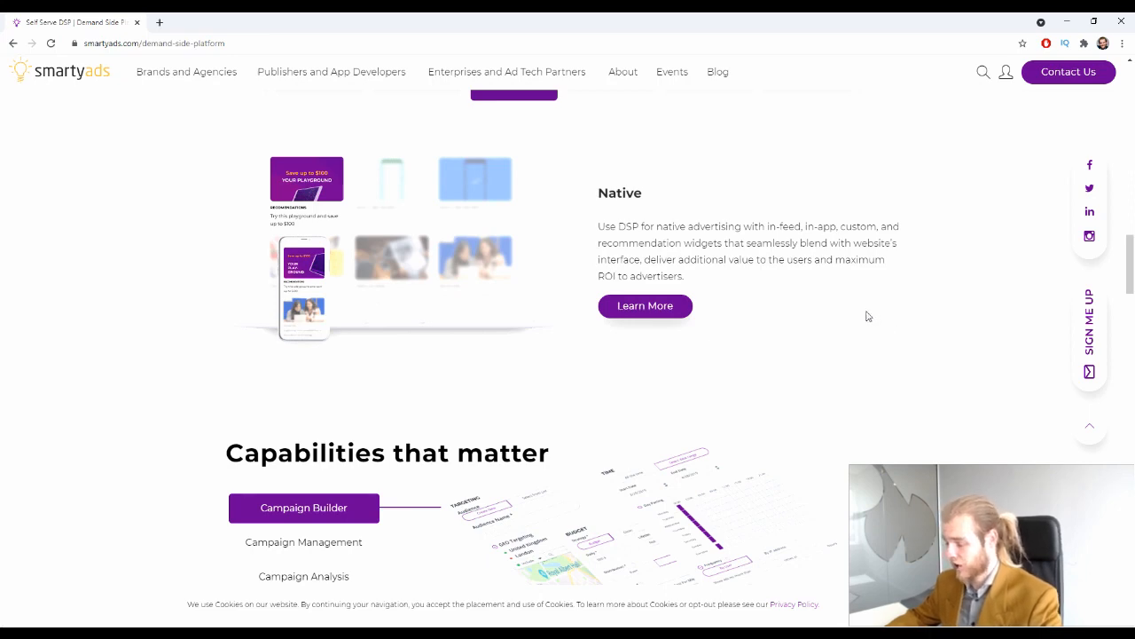
# Preview Campaign Management, Campaign Analysis and Campaign Builder, then reach the Business Verticals chart
pyautogui.scroll(-3, 867, 315)
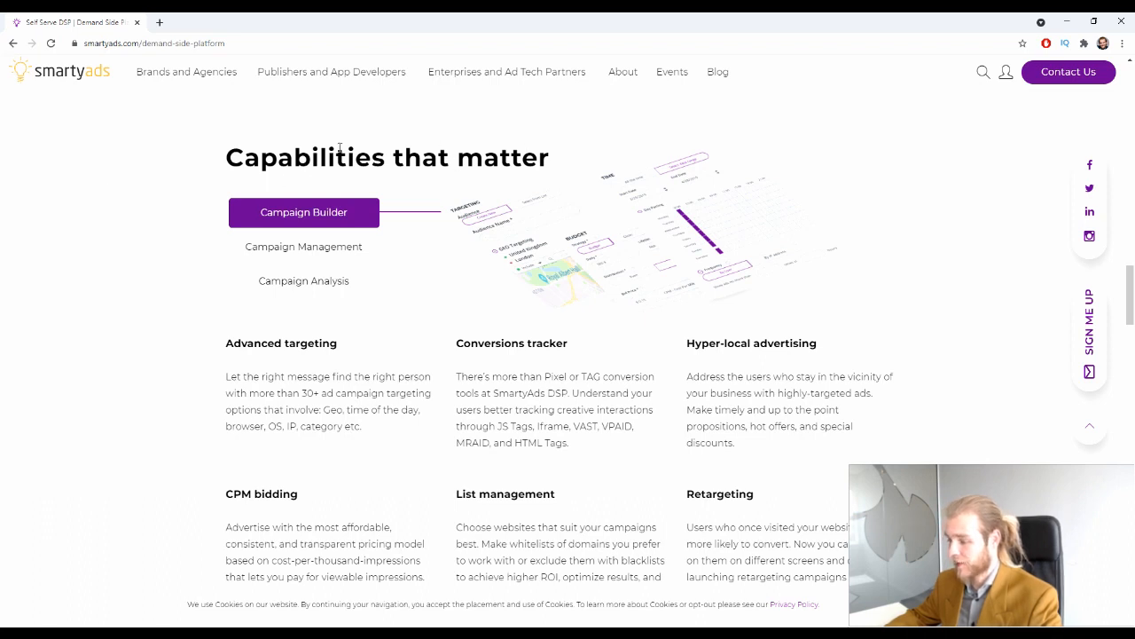
pyautogui.click(245, 241)
pyautogui.click(279, 280)
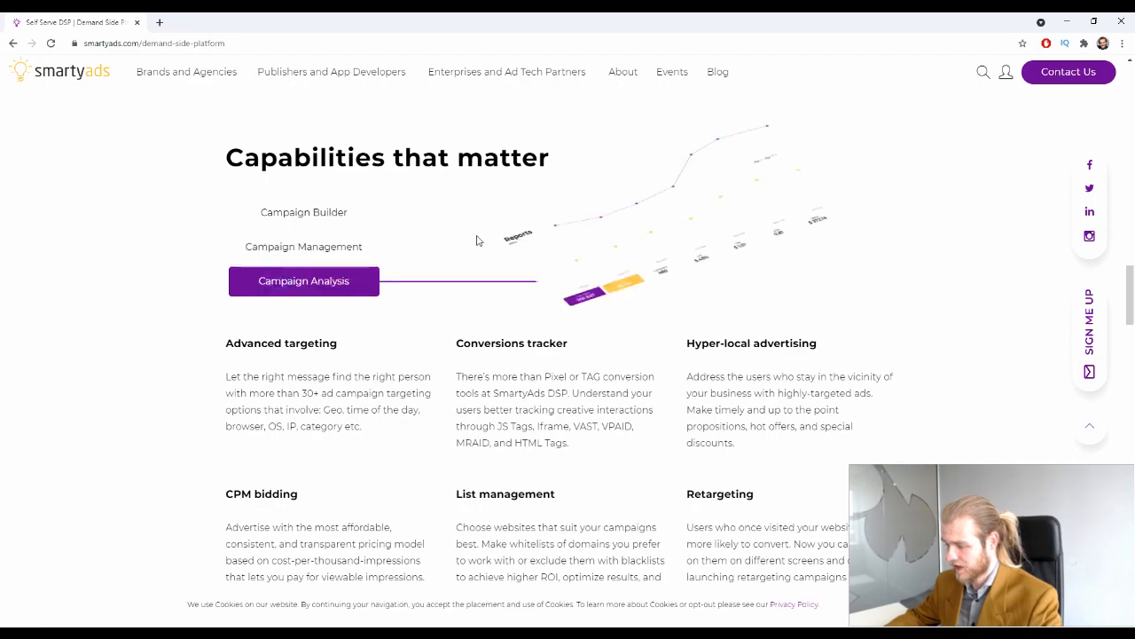
pyautogui.click(287, 214)
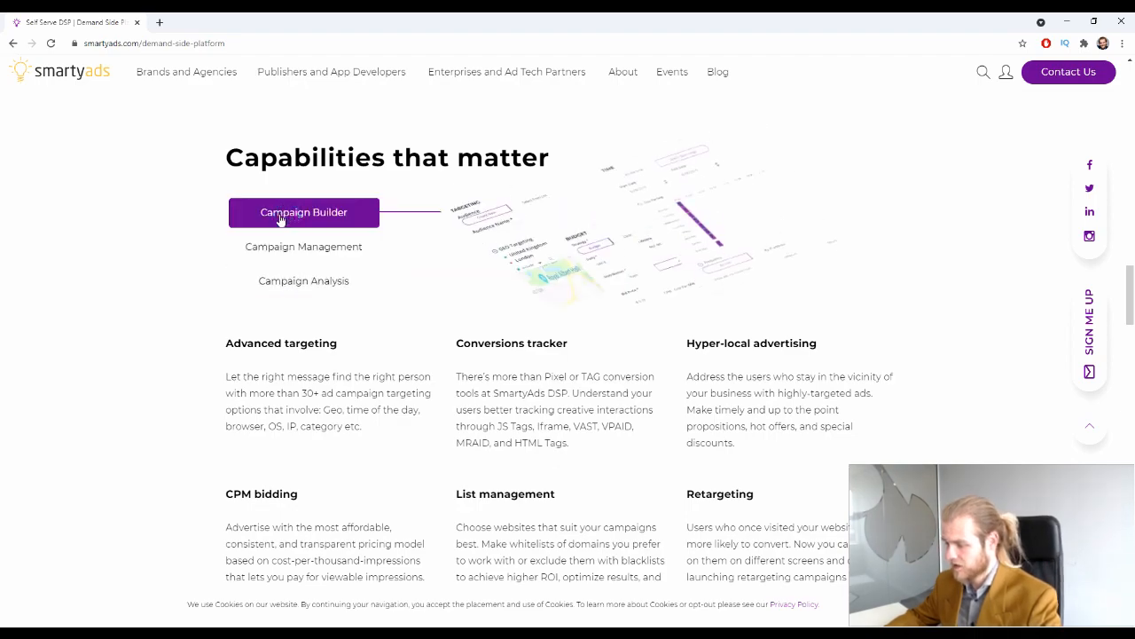
pyautogui.scroll(-8, 633, 218)
pyautogui.scroll(-2, 631, 210)
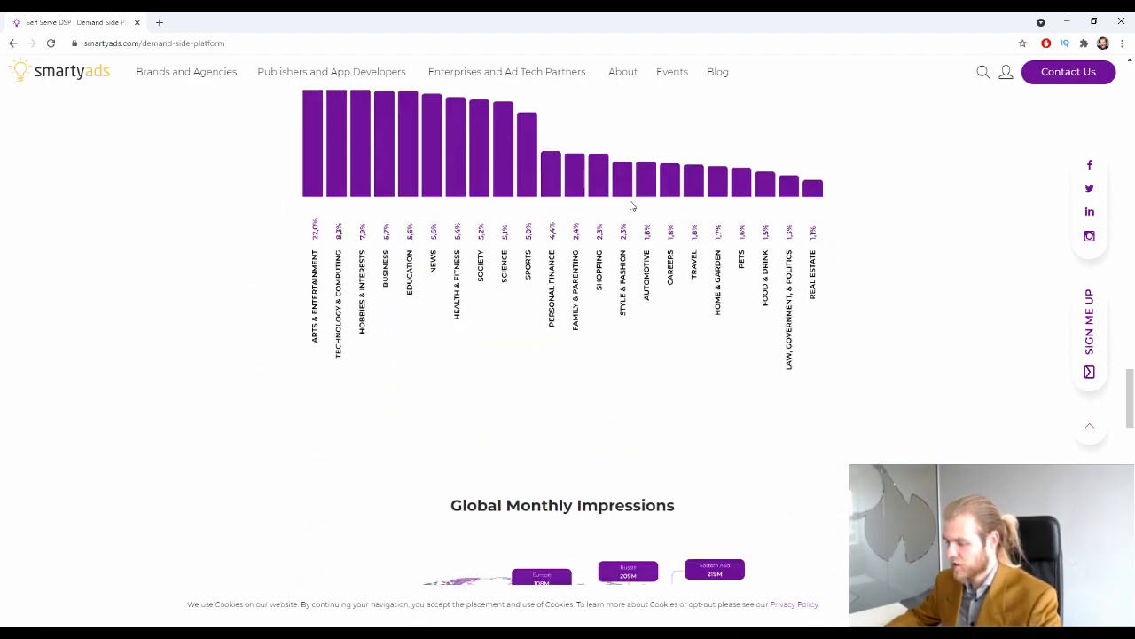
# Scroll to the Global Monthly Impressions map showing regional figures like North America 4B
pyautogui.scroll(10, 221, 139)
pyautogui.scroll(-8, 232, 152)
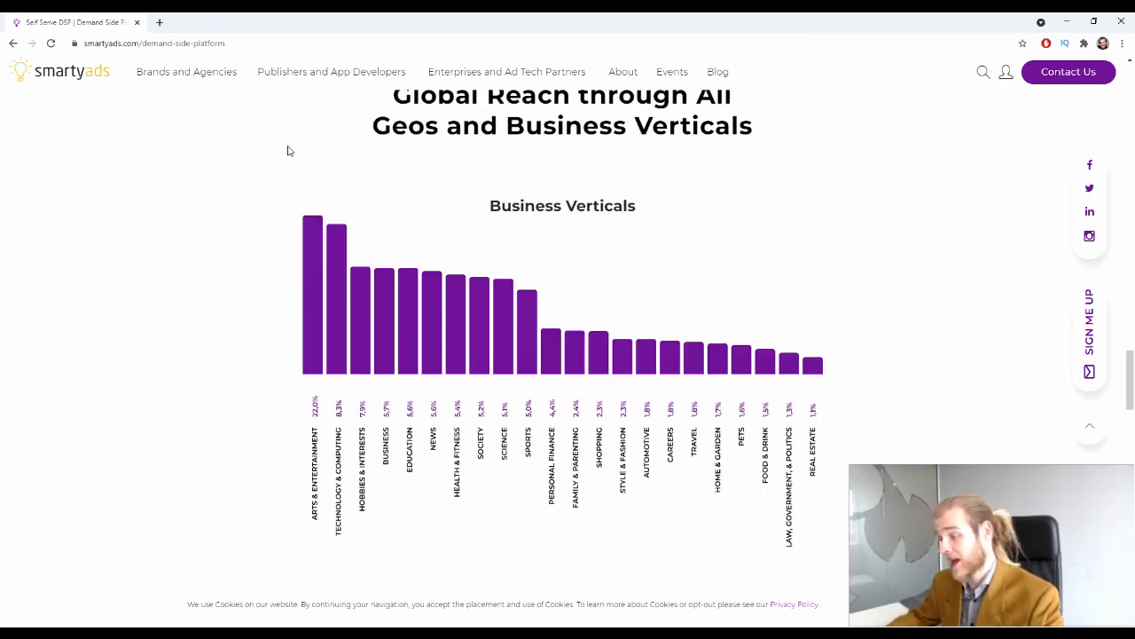
pyautogui.scroll(1, 286, 149)
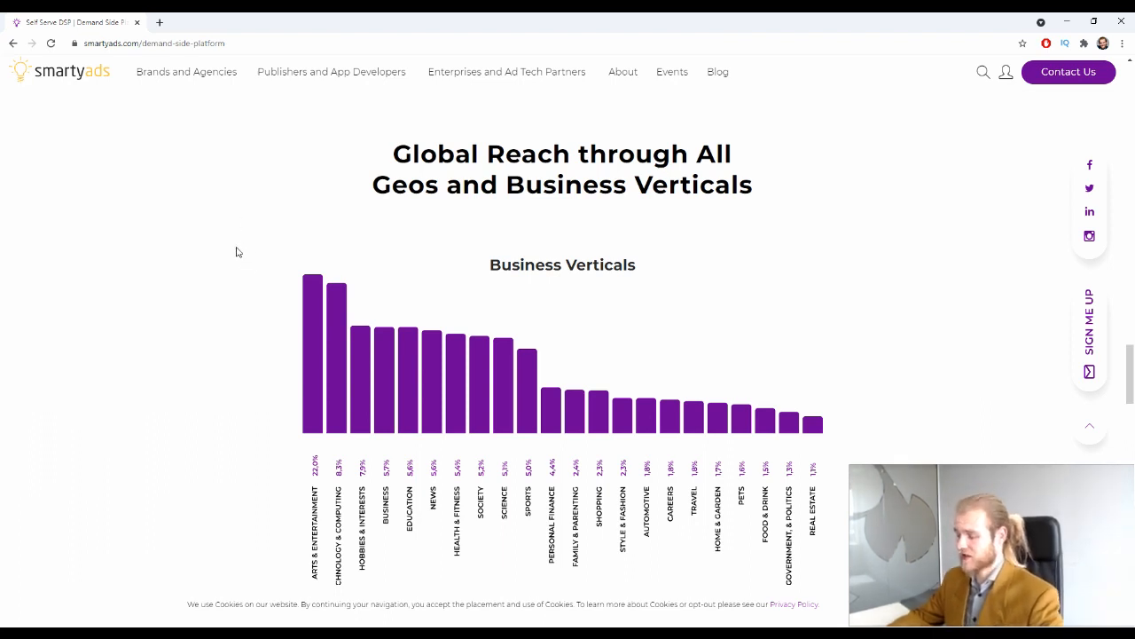
pyautogui.scroll(-1, 373, 253)
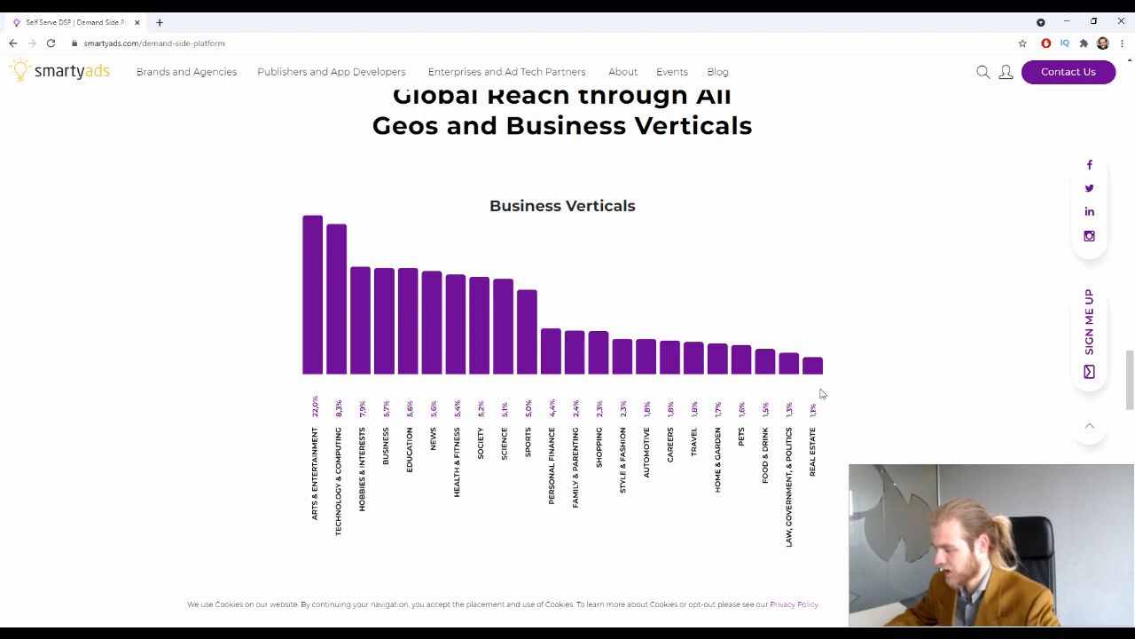
pyautogui.scroll(-2, 602, 423)
pyautogui.scroll(2, 602, 423)
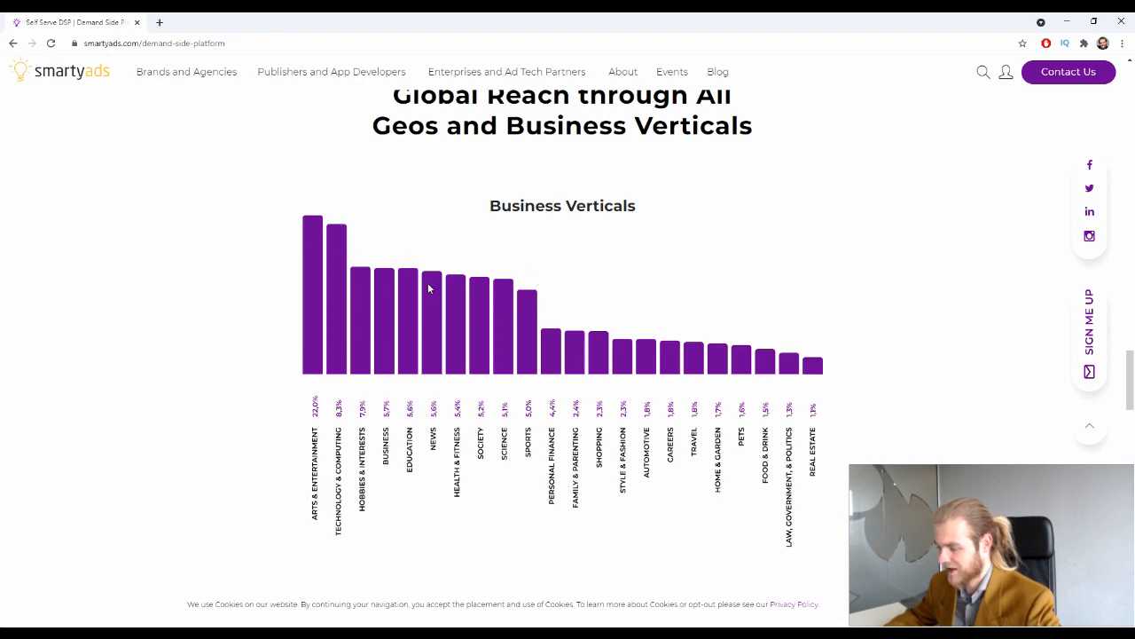
pyautogui.scroll(-5, 265, 325)
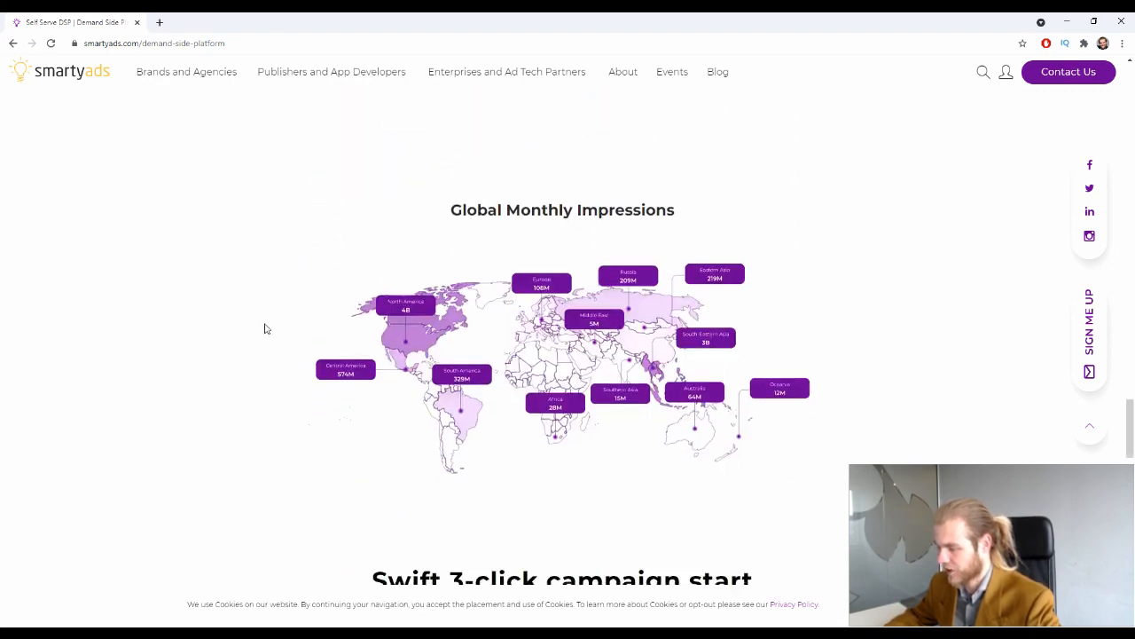
pyautogui.scroll(-1, 265, 329)
pyautogui.scroll(1, 265, 328)
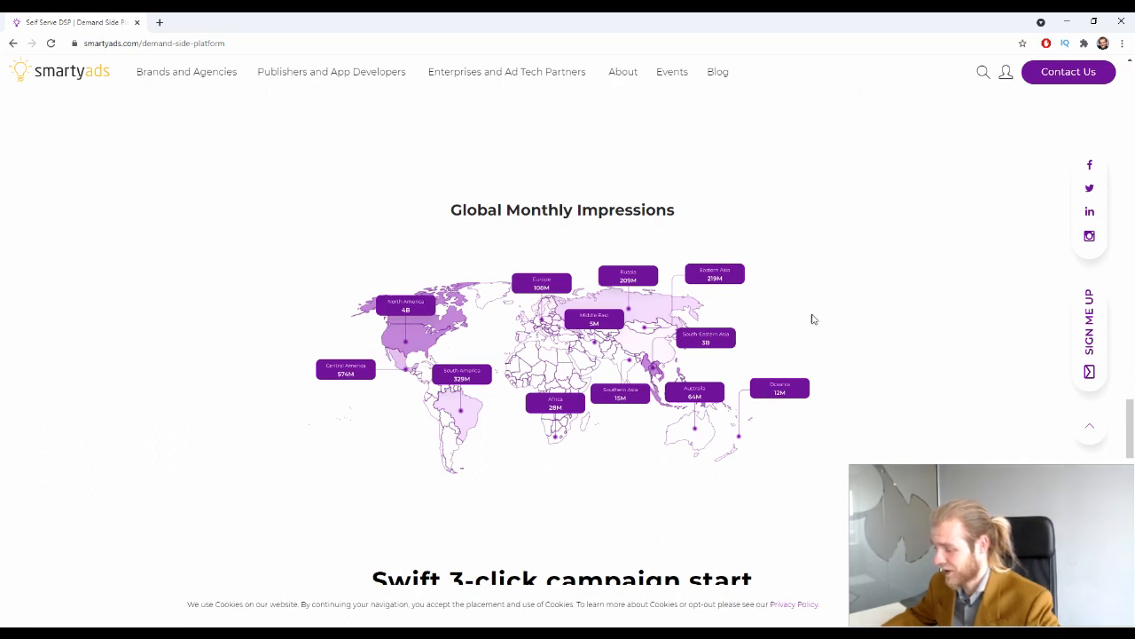
pyautogui.scroll(-6, 758, 264)
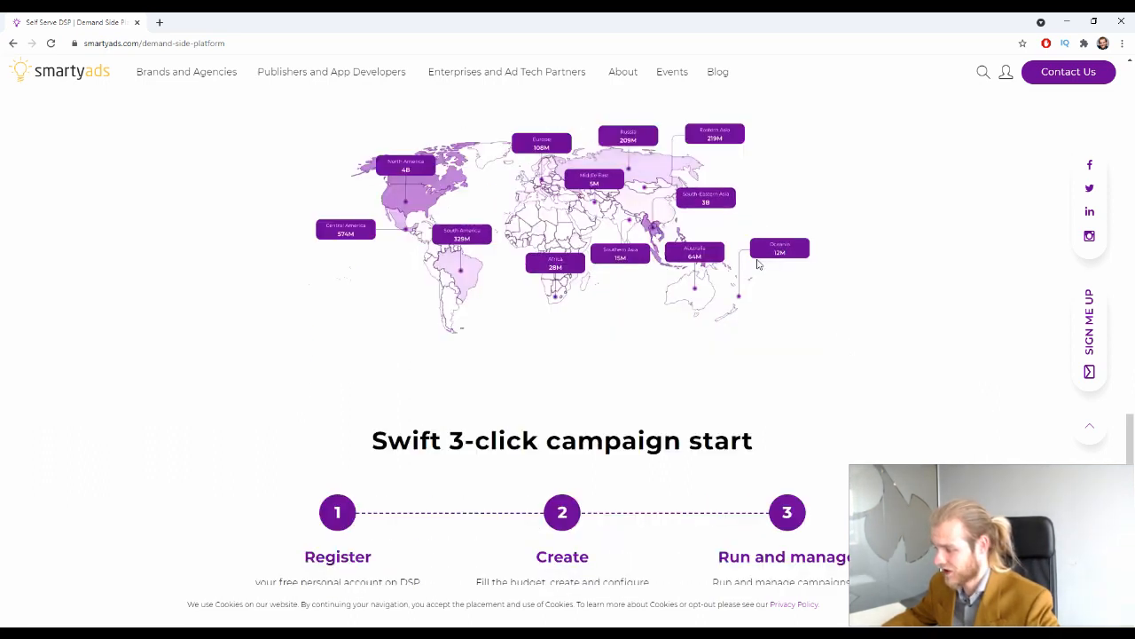
pyautogui.scroll(-1, 758, 263)
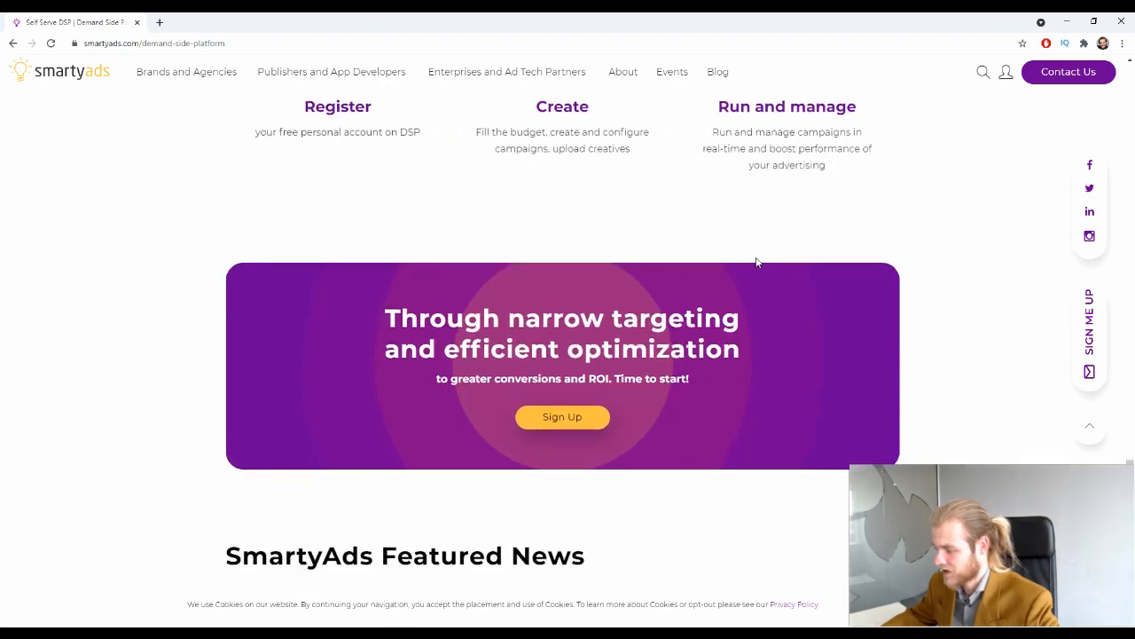
pyautogui.scroll(6, 754, 259)
pyautogui.scroll(-2, 755, 263)
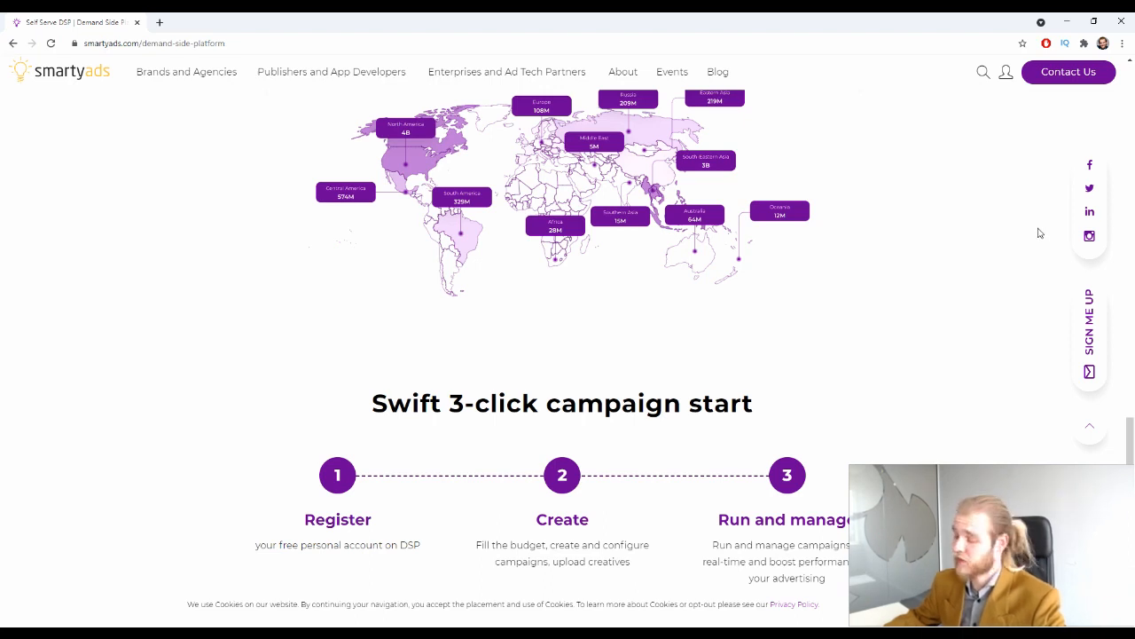
pyautogui.scroll(1, 921, 270)
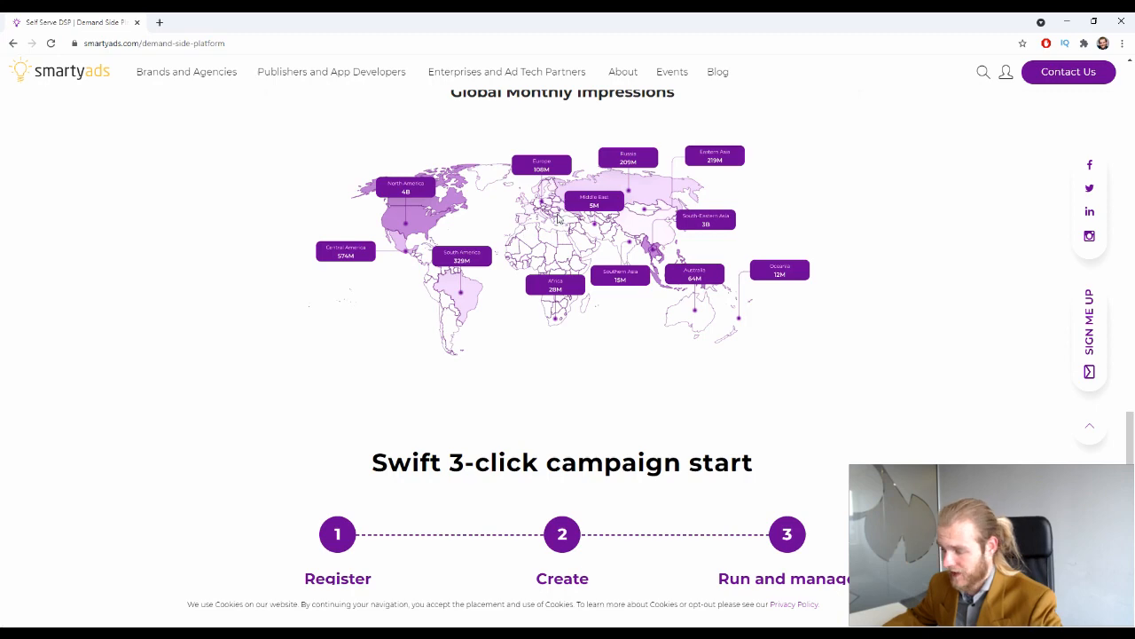
pyautogui.scroll(-3, 503, 217)
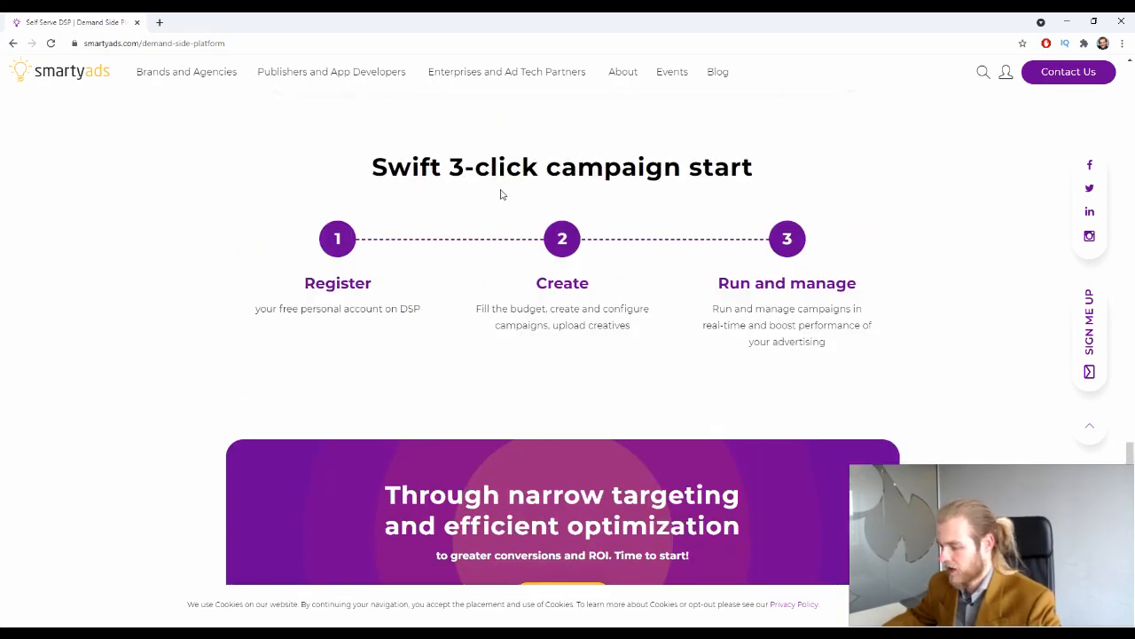
pyautogui.scroll(-3, 501, 192)
pyautogui.scroll(-3, 501, 192)
pyautogui.scroll(3, 501, 190)
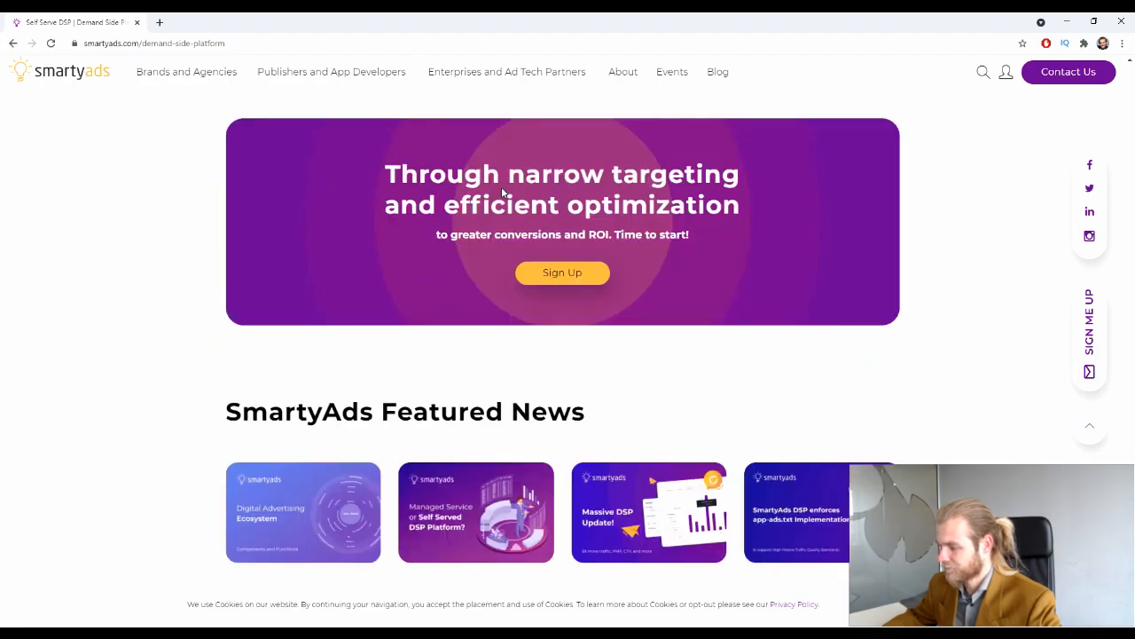
pyautogui.scroll(15, 501, 191)
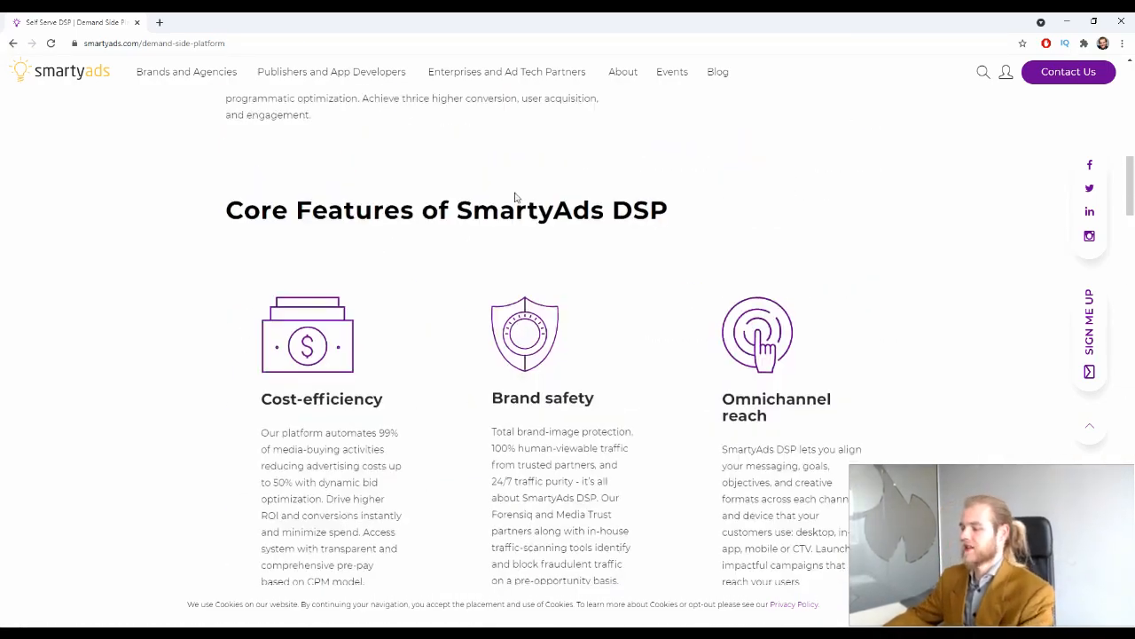
pyautogui.scroll(8, 516, 197)
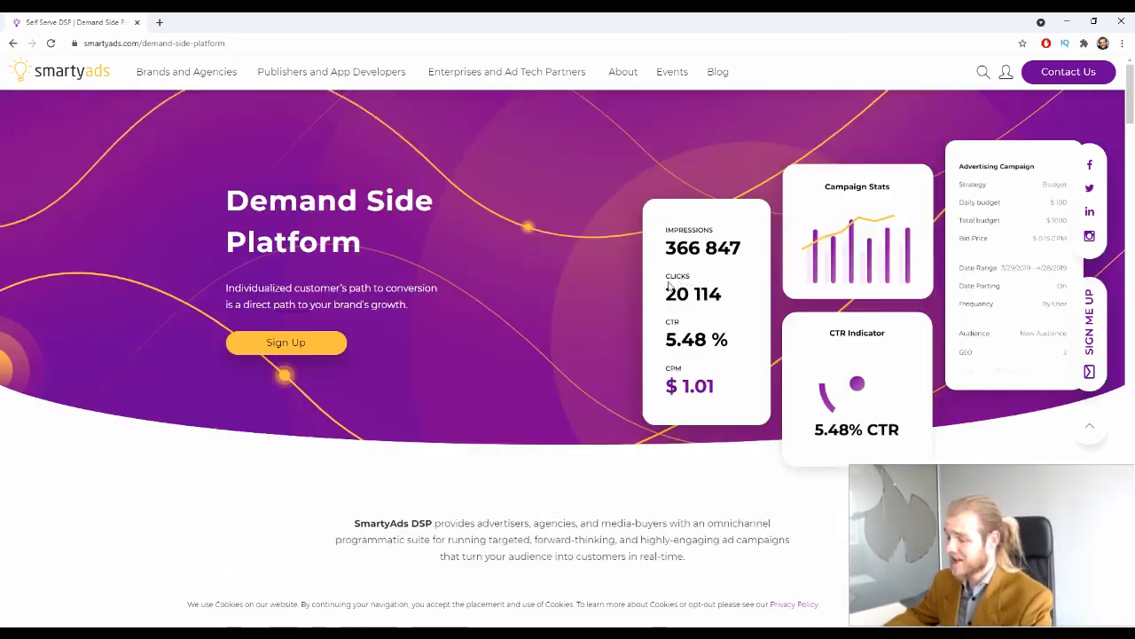
# Log in to the Demand Side Platform from the header's user menu to reach the empty dashboard
pyautogui.click(1008, 74)
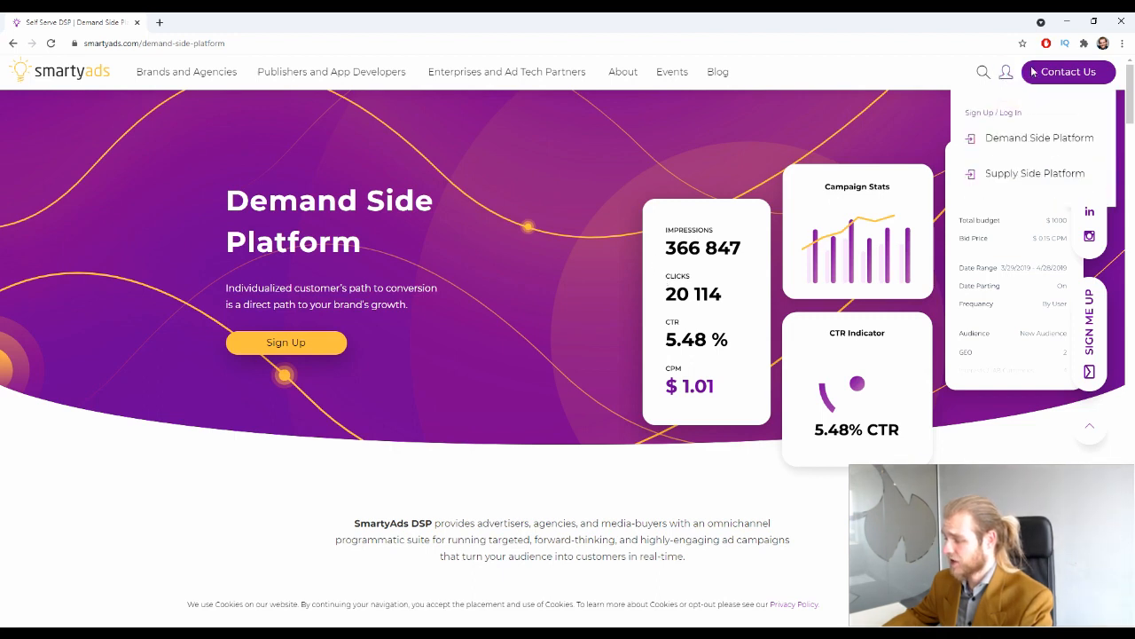
pyautogui.click(1016, 117)
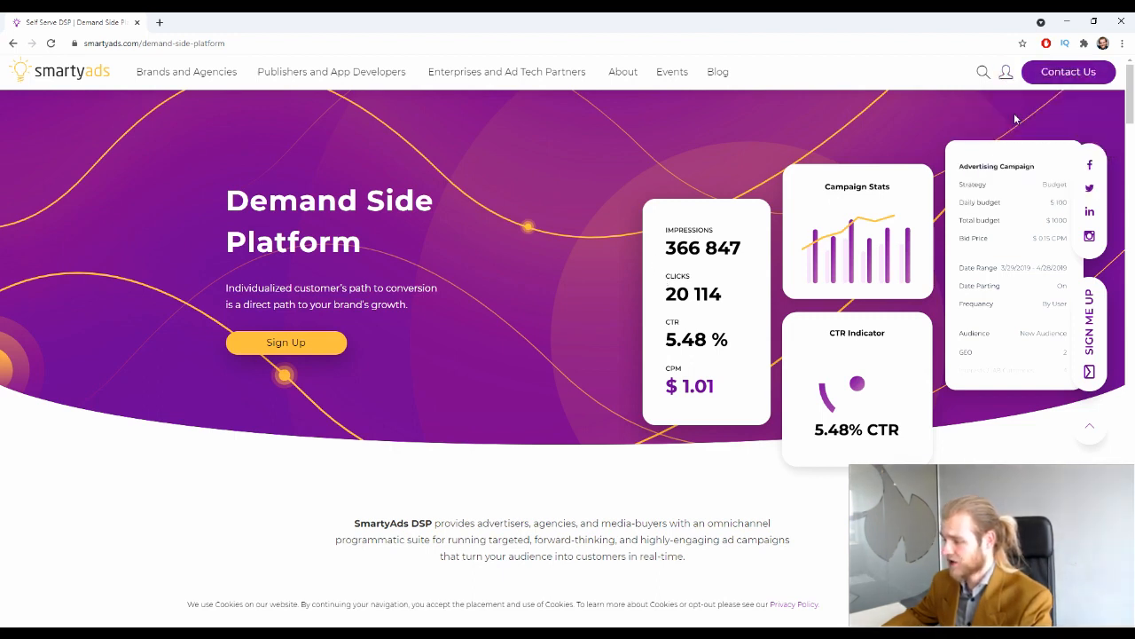
pyautogui.click(1006, 71)
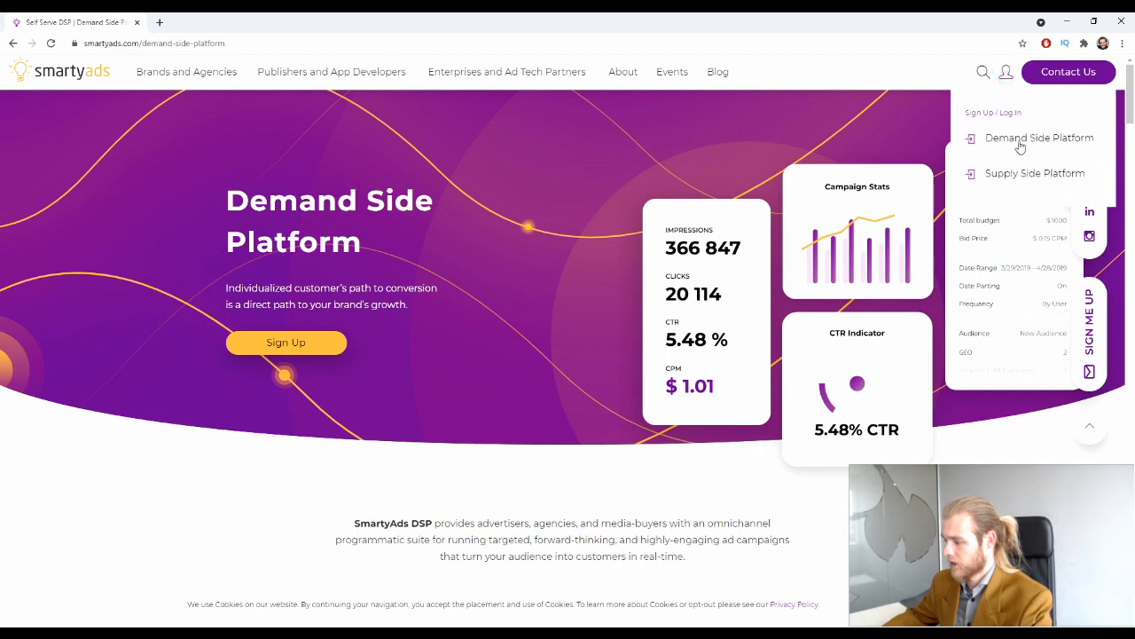
pyautogui.click(1001, 142)
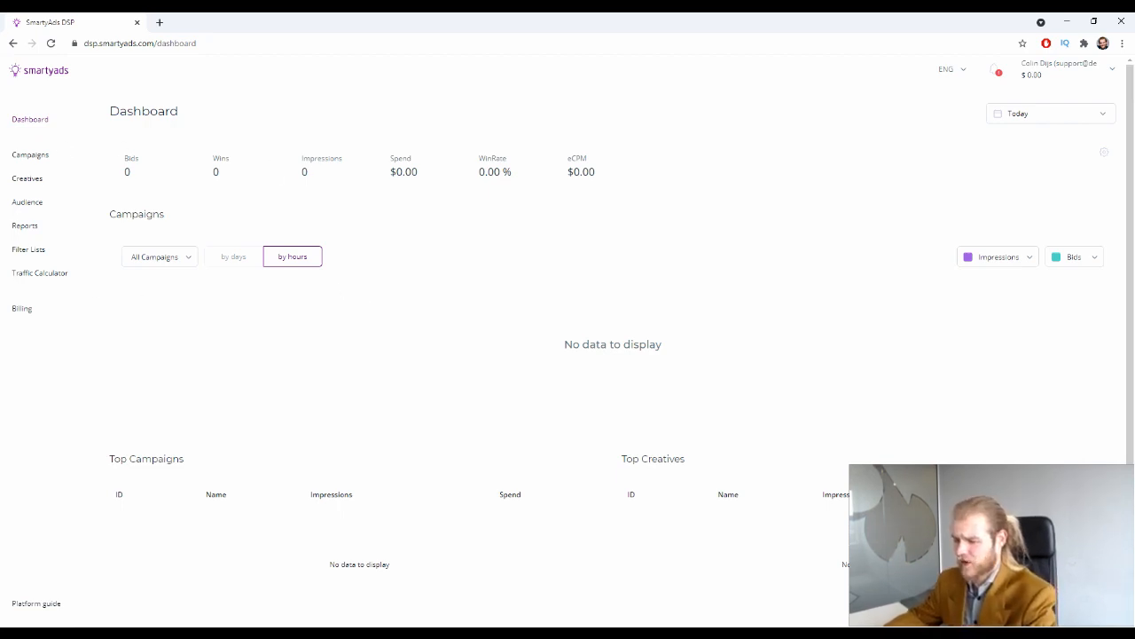
# Go to Campaigns and create a new campaign to reach the campaign type choice
pyautogui.click(49, 160)
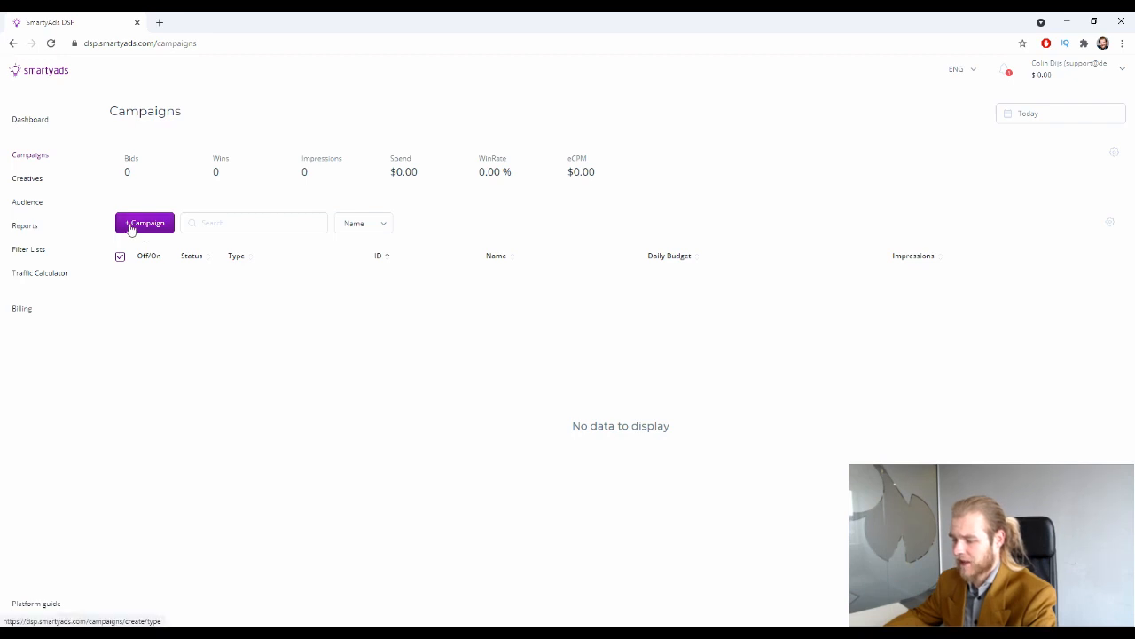
pyautogui.click(147, 221)
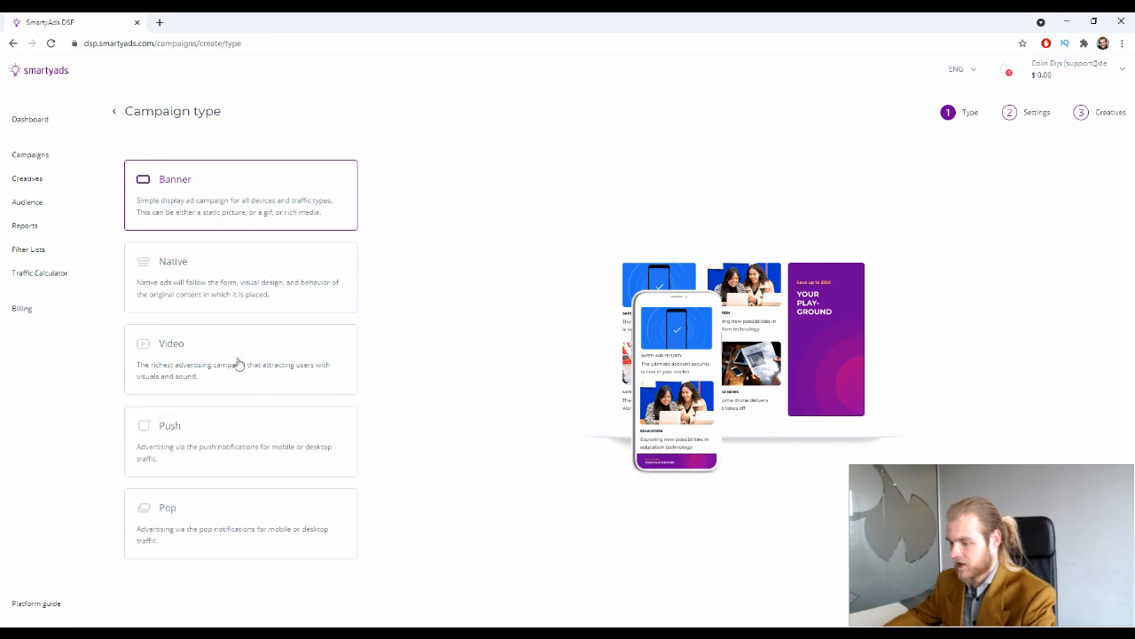
# Choose the Native campaign type and enter 'Deberoo' as the campaign name
pyautogui.click(246, 287)
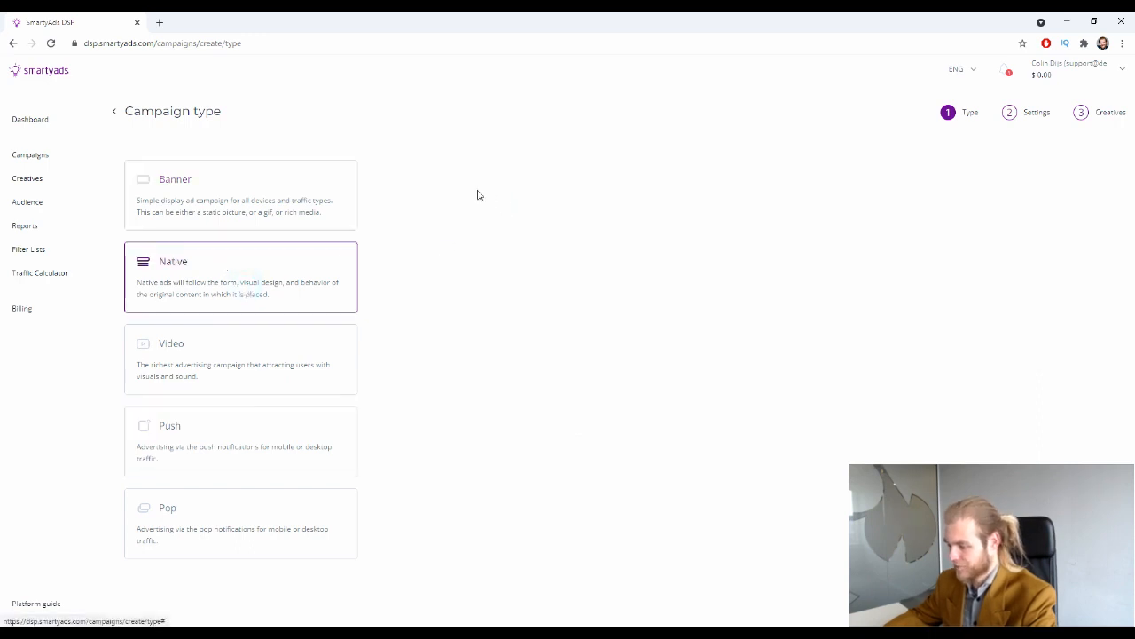
pyautogui.click(896, 585)
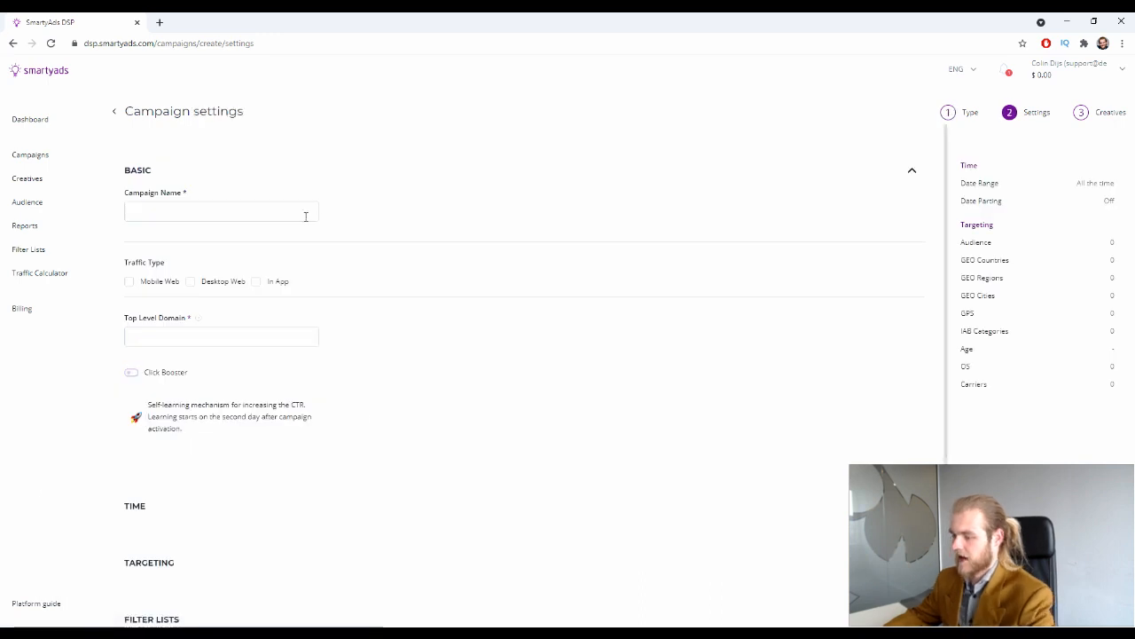
pyautogui.click(306, 214)
pyautogui.write('Deberaoo')
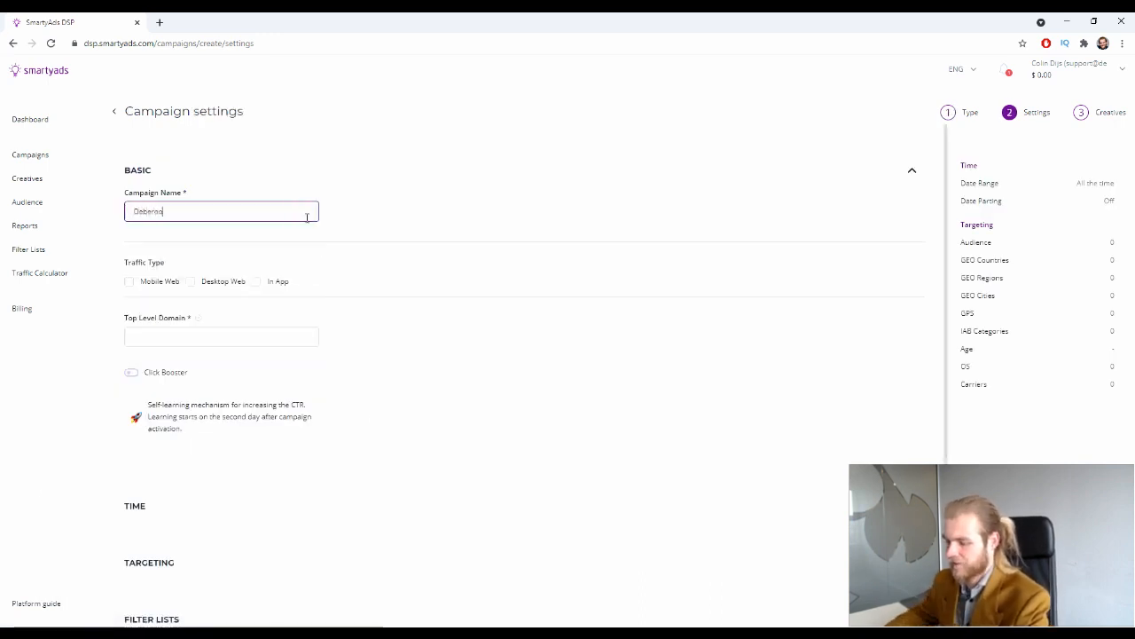
pyautogui.click(401, 249)
pyautogui.moveTo(130, 266); pyautogui.dragTo(192, 268)
pyautogui.click(192, 268)
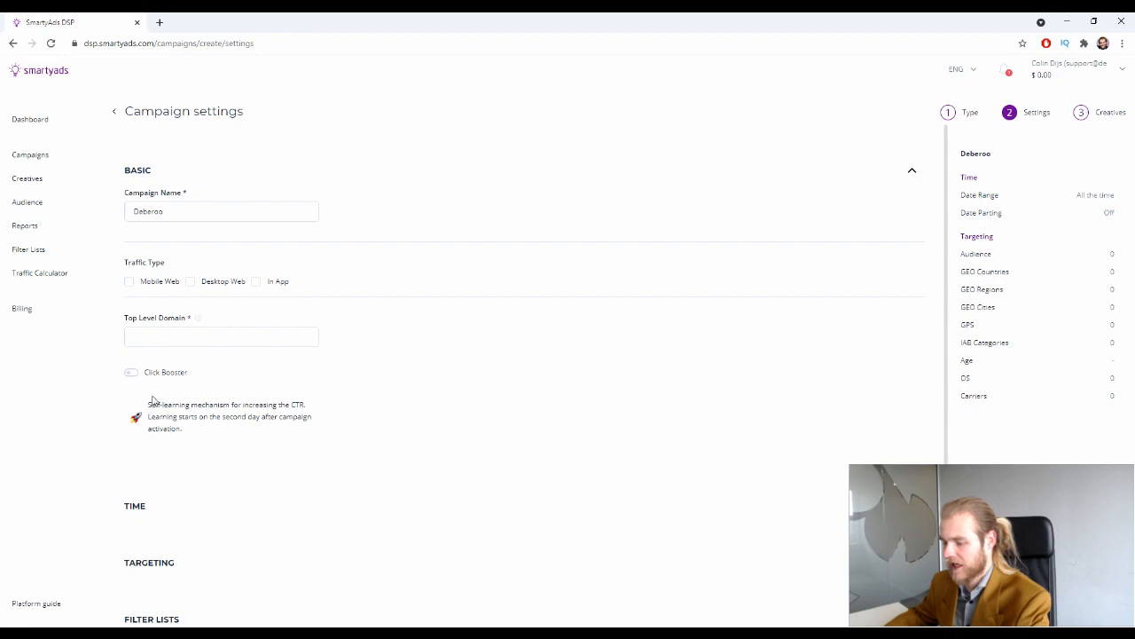
# Select In App traffic type and Smartphone device type for the Deberoo campaign
pyautogui.click(279, 281)
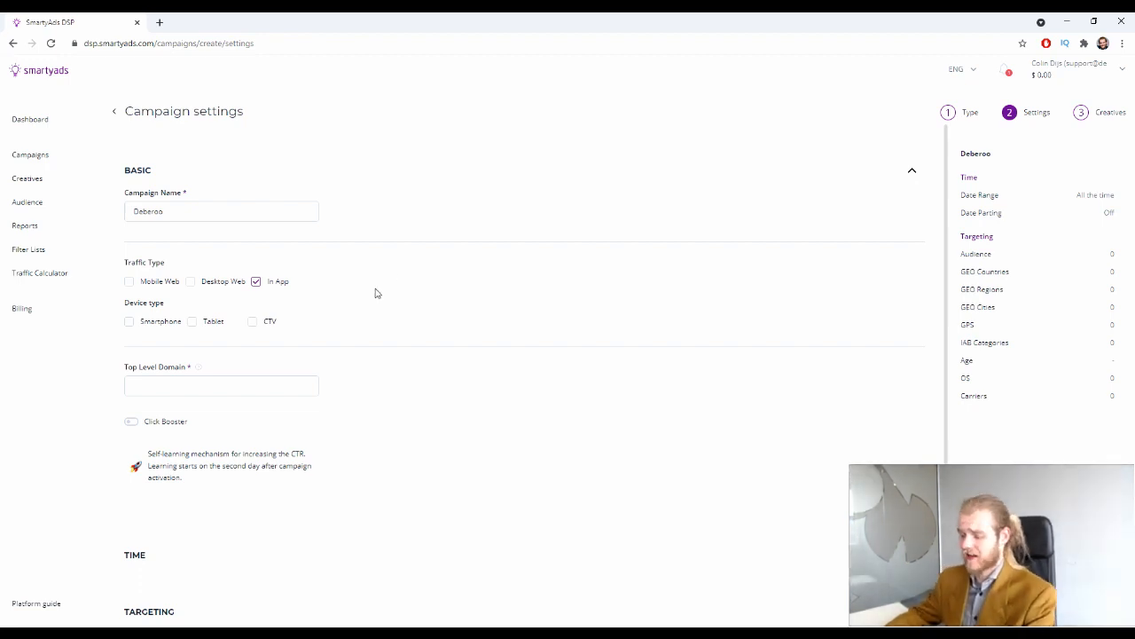
pyautogui.scroll(-1, 212, 307)
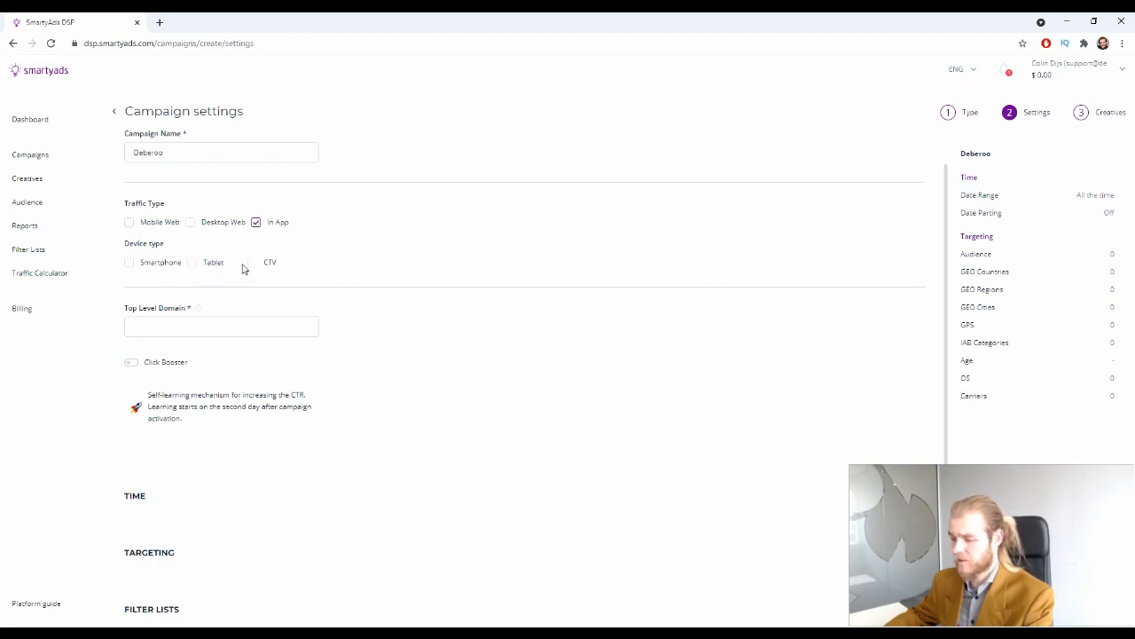
pyautogui.moveTo(277, 263); pyautogui.dragTo(263, 265)
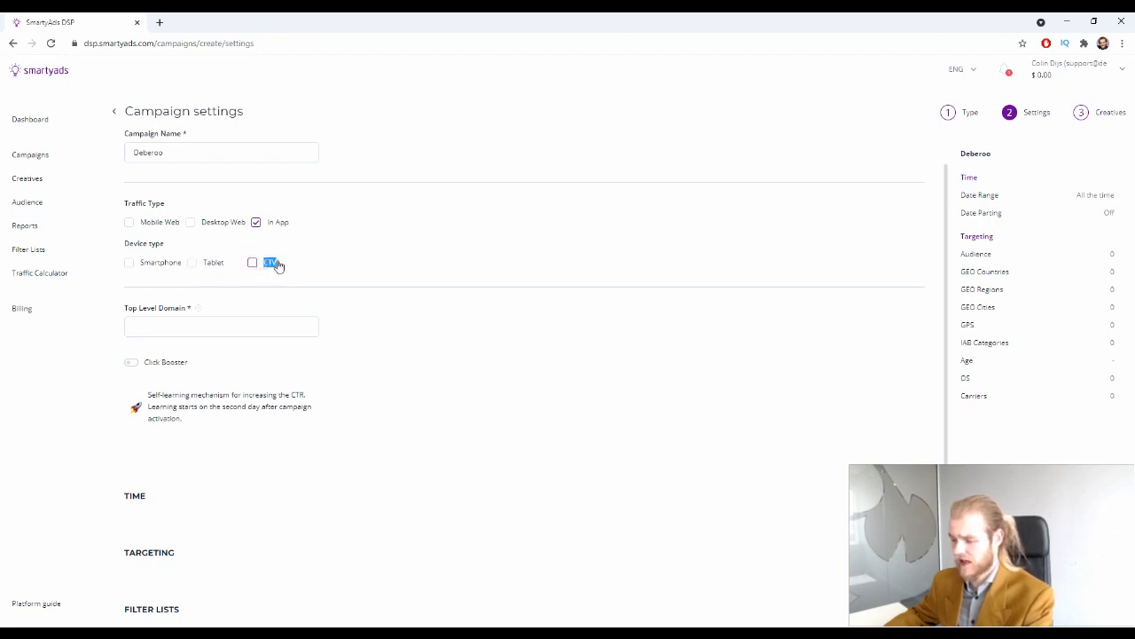
pyautogui.click(282, 263)
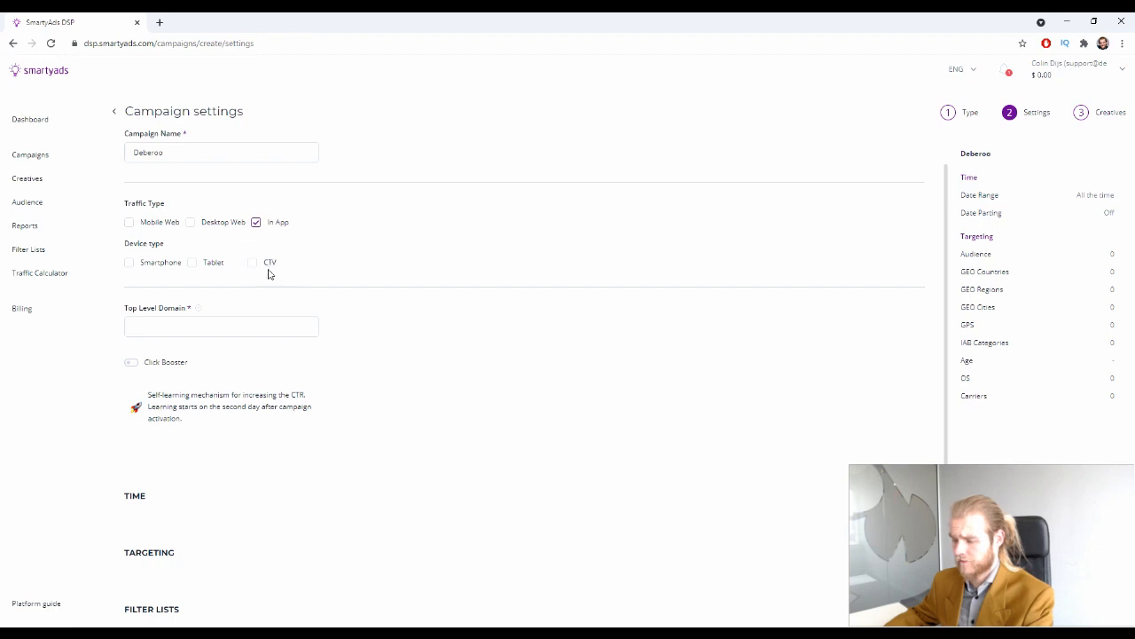
pyautogui.click(177, 264)
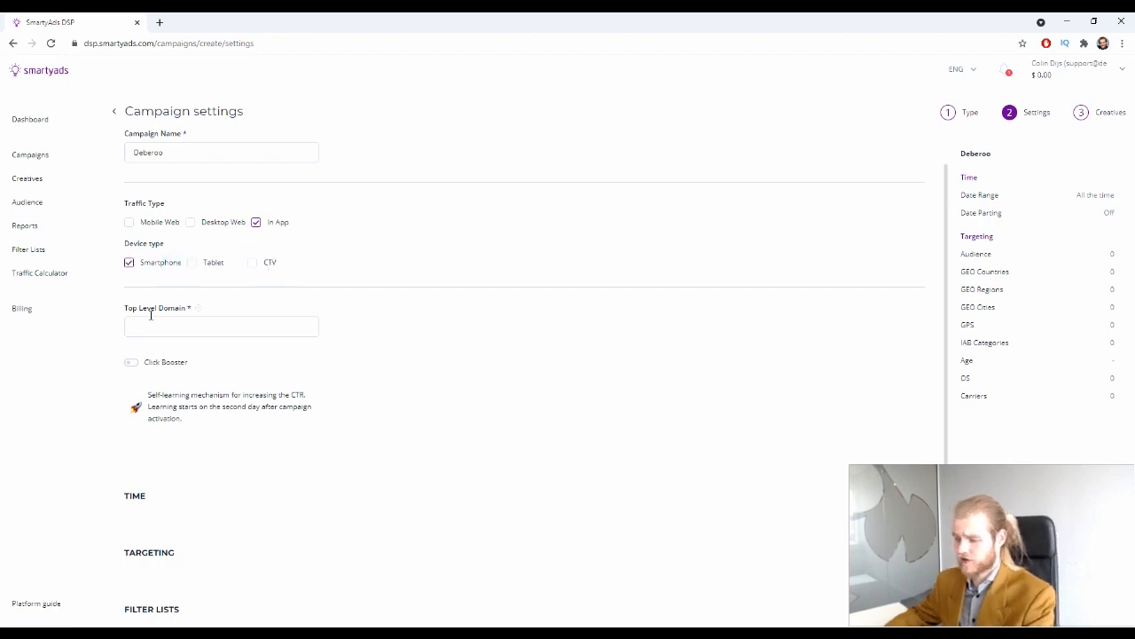
pyautogui.scroll(-1, 163, 255)
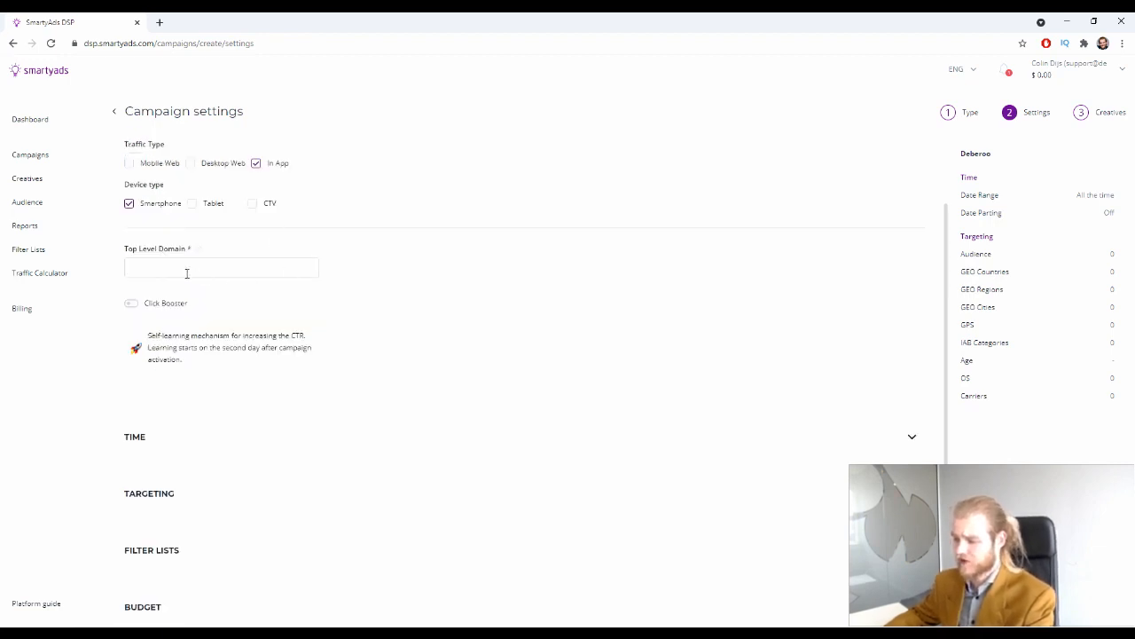
pyautogui.moveTo(199, 253)
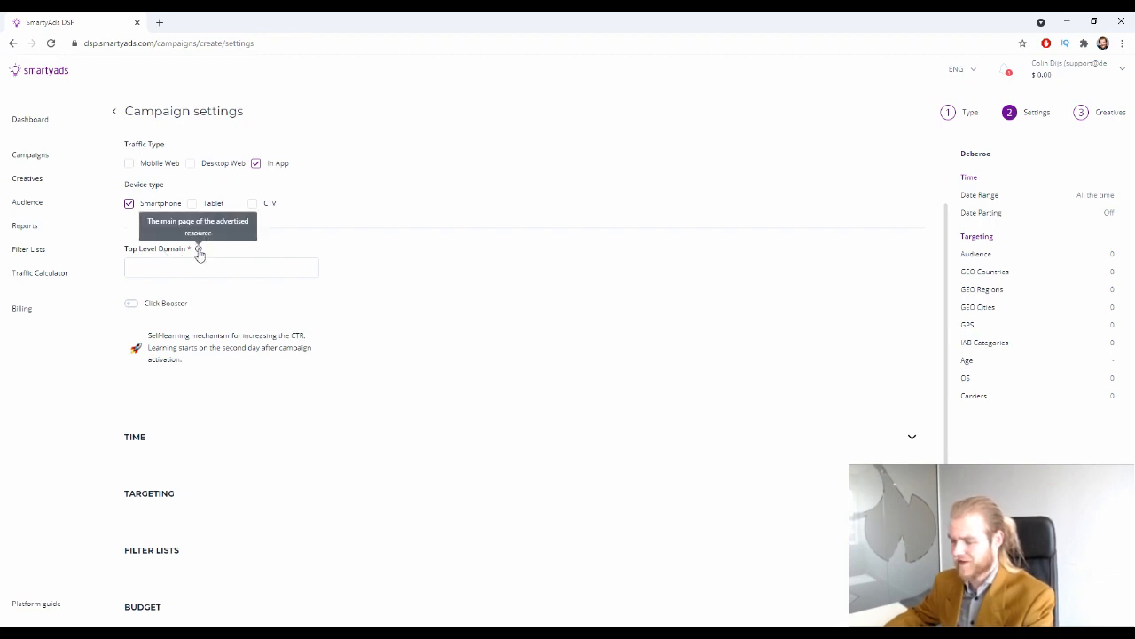
pyautogui.click(215, 275)
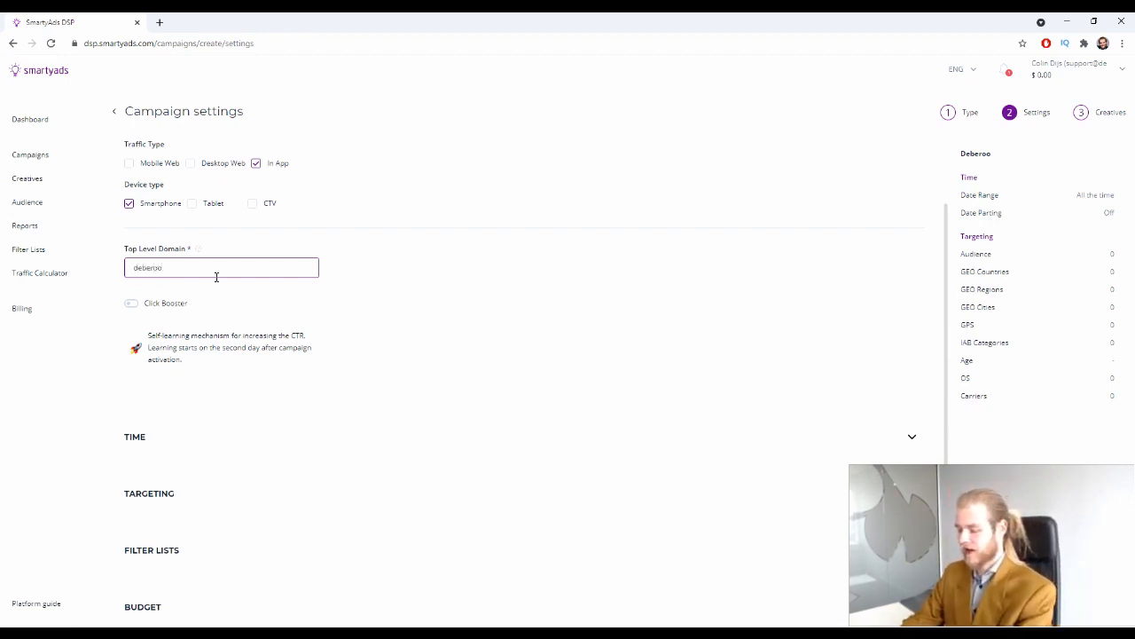
pyautogui.hotkey('ctrl', 'a')
pyautogui.write('h')
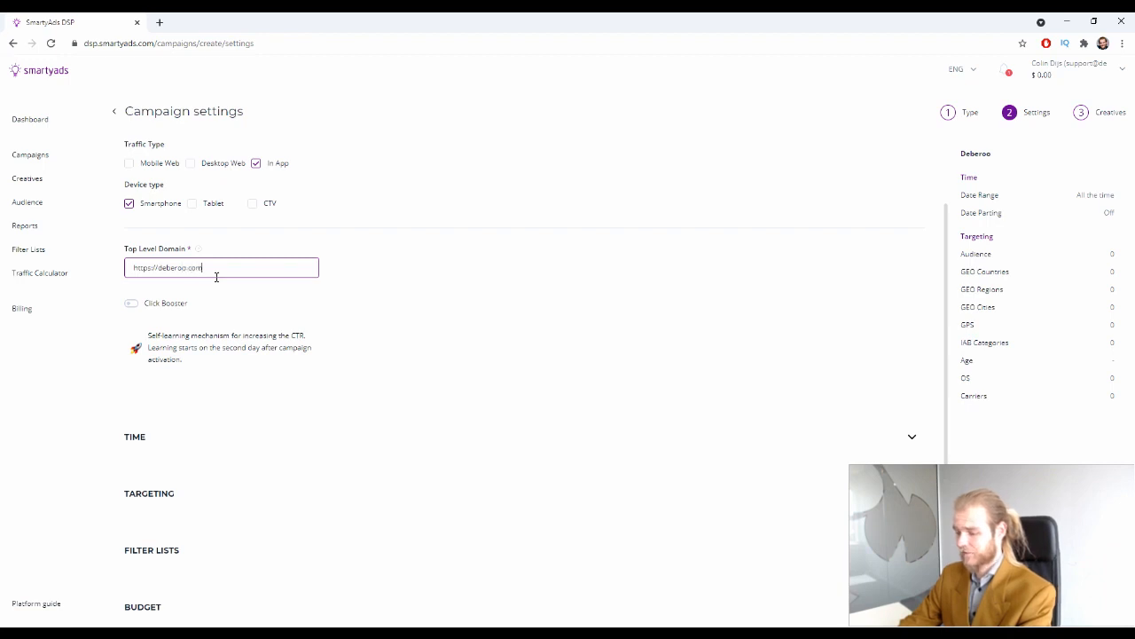
pyautogui.scroll(-1, 195, 275)
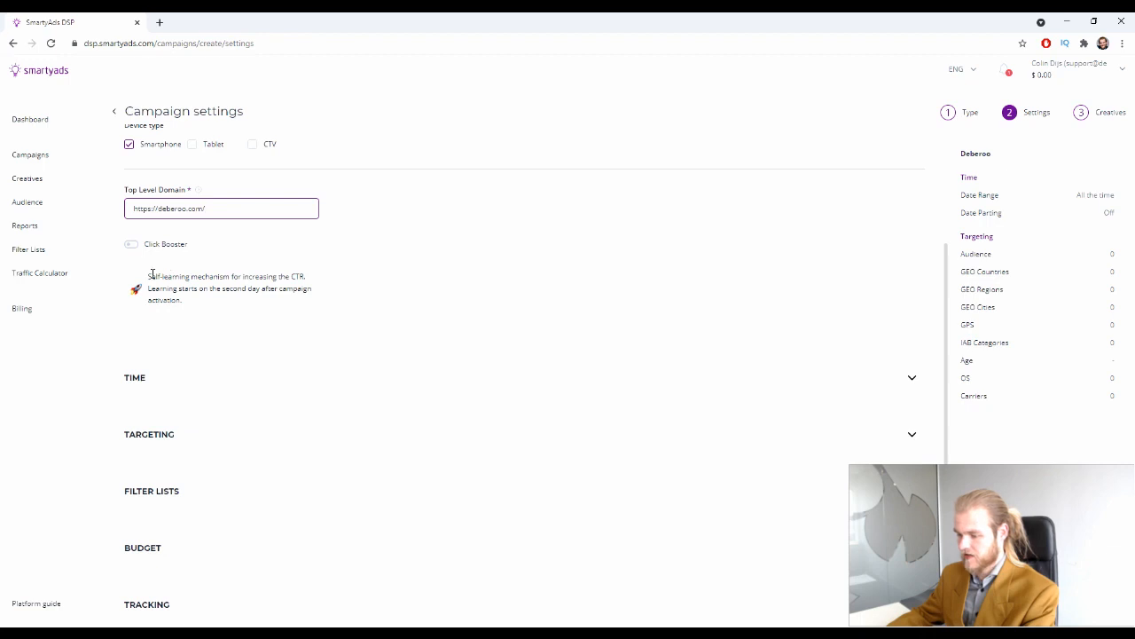
pyautogui.moveTo(153, 274); pyautogui.dragTo(224, 277)
pyautogui.click(280, 293)
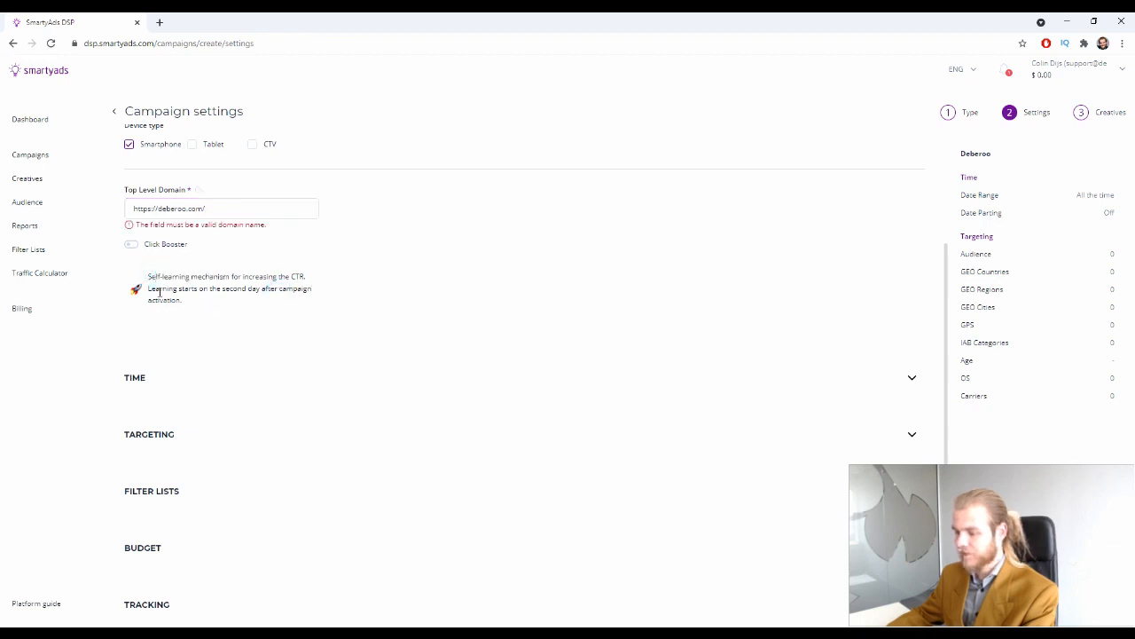
# Try adding 'ww' to the start of the Top Level Domain value
pyautogui.click(165, 204)
pyautogui.write('ww.')
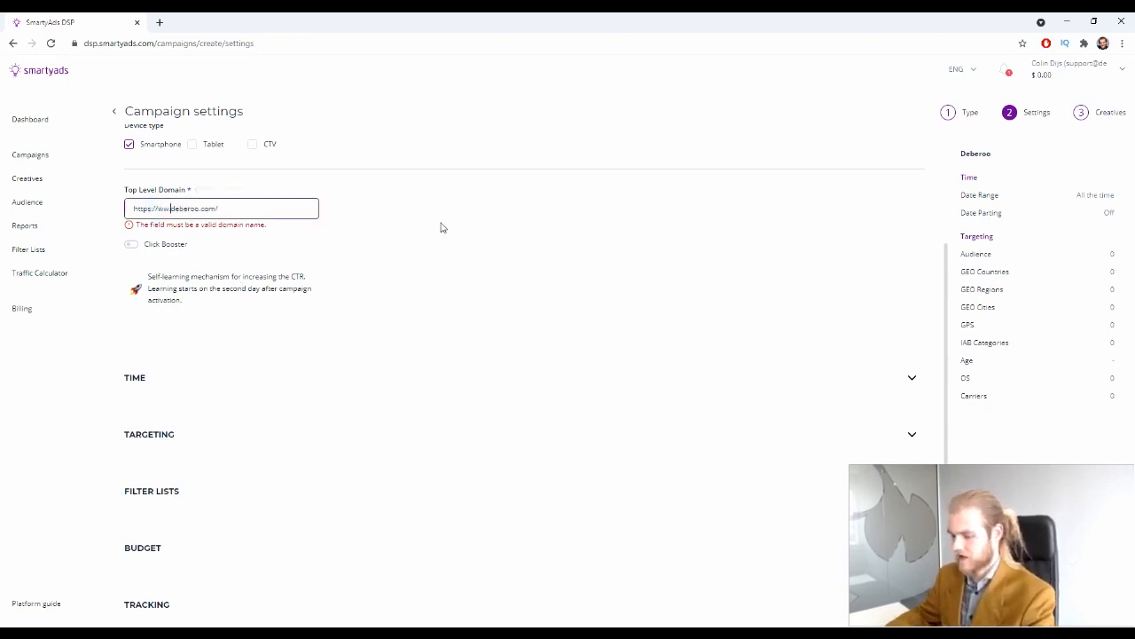
pyautogui.click(264, 223)
pyautogui.moveTo(147, 228); pyautogui.dragTo(192, 232)
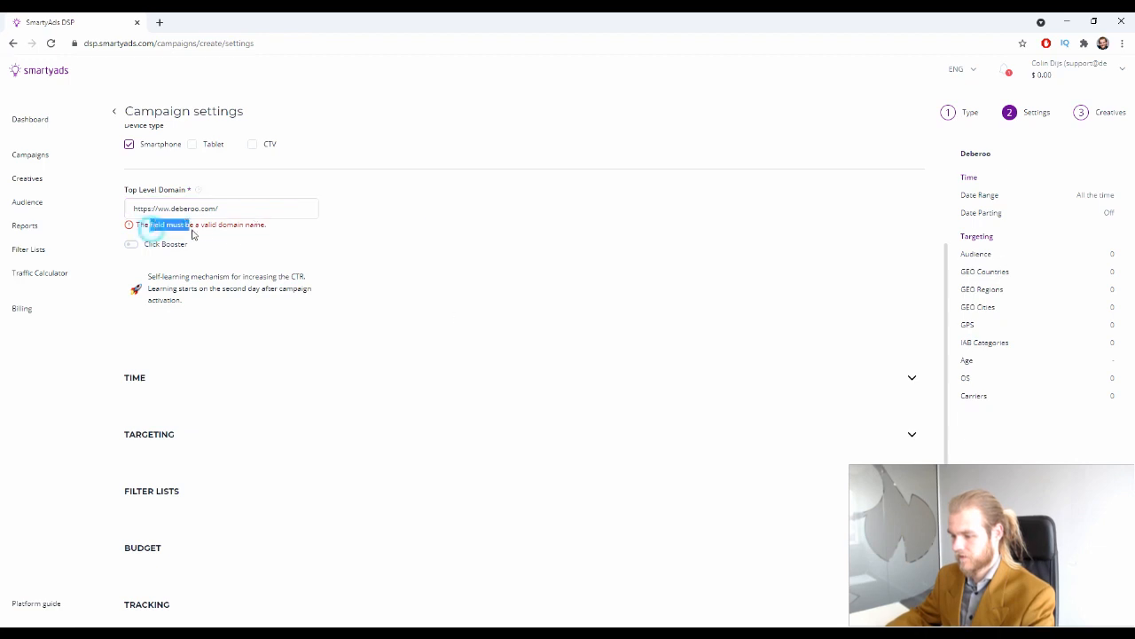
pyautogui.click(236, 234)
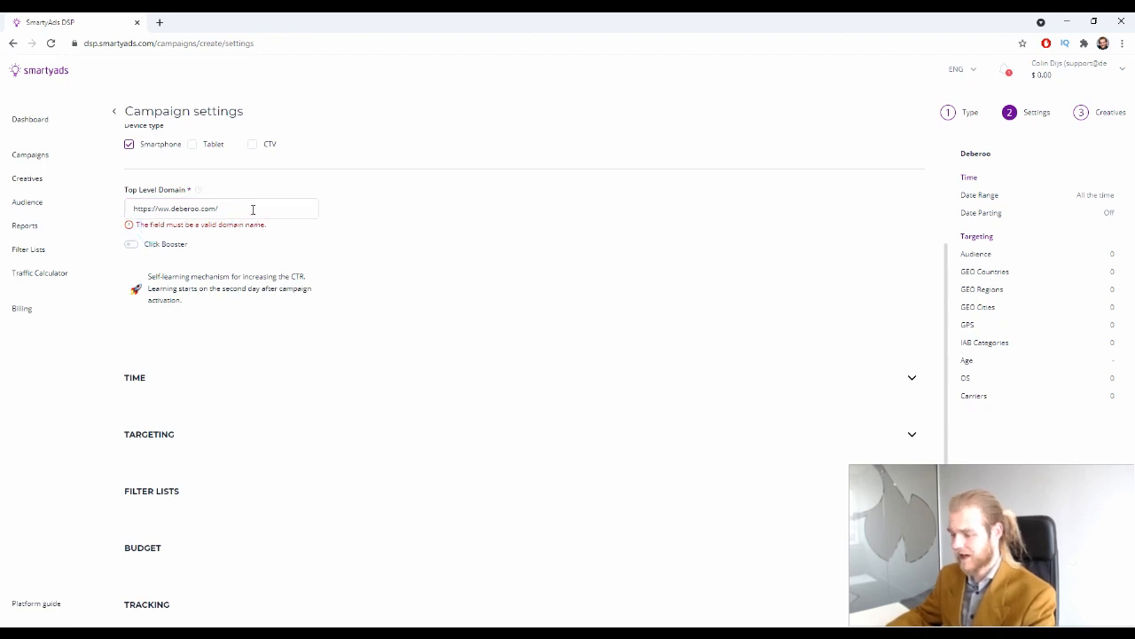
# Replace the Top Level Domain with deberoo.com so the validation error clears
pyautogui.click(253, 209)
pyautogui.hotkey('ctrl', 'a')
pyautogui.write('d')
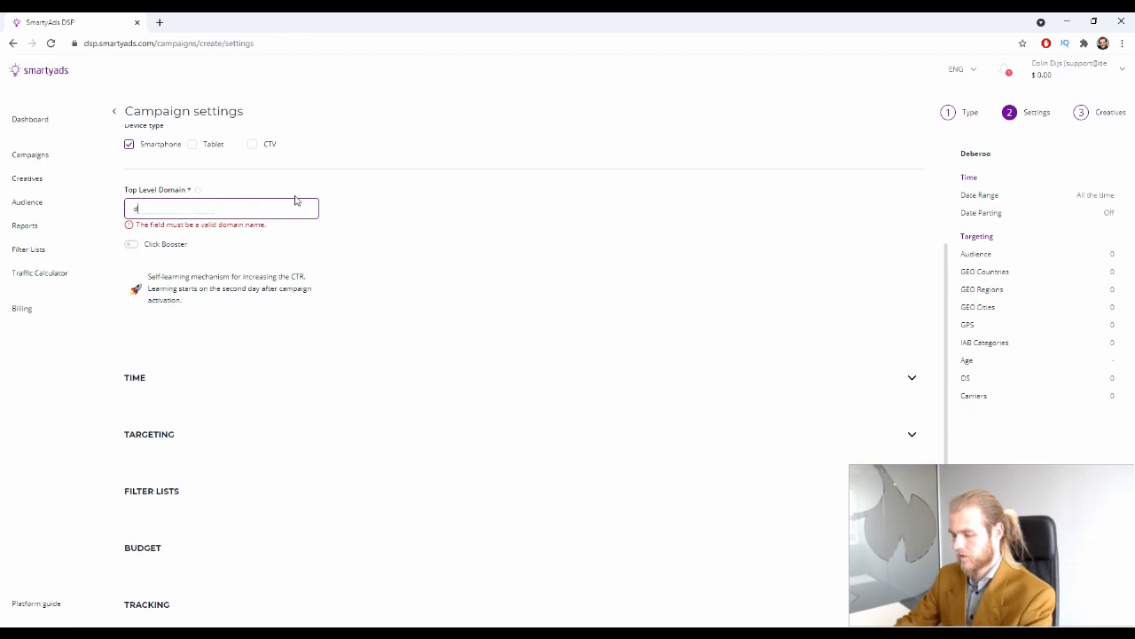
pyautogui.write('eberoo.com')
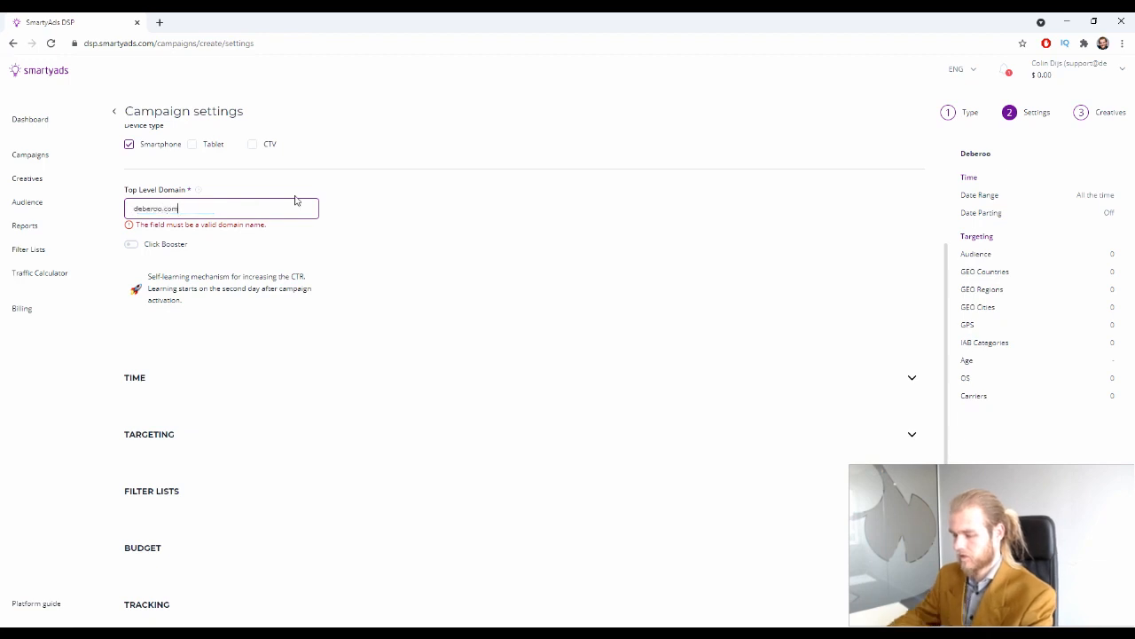
pyautogui.click(473, 217)
pyautogui.scroll(-1, 474, 217)
pyautogui.scroll(2, 474, 217)
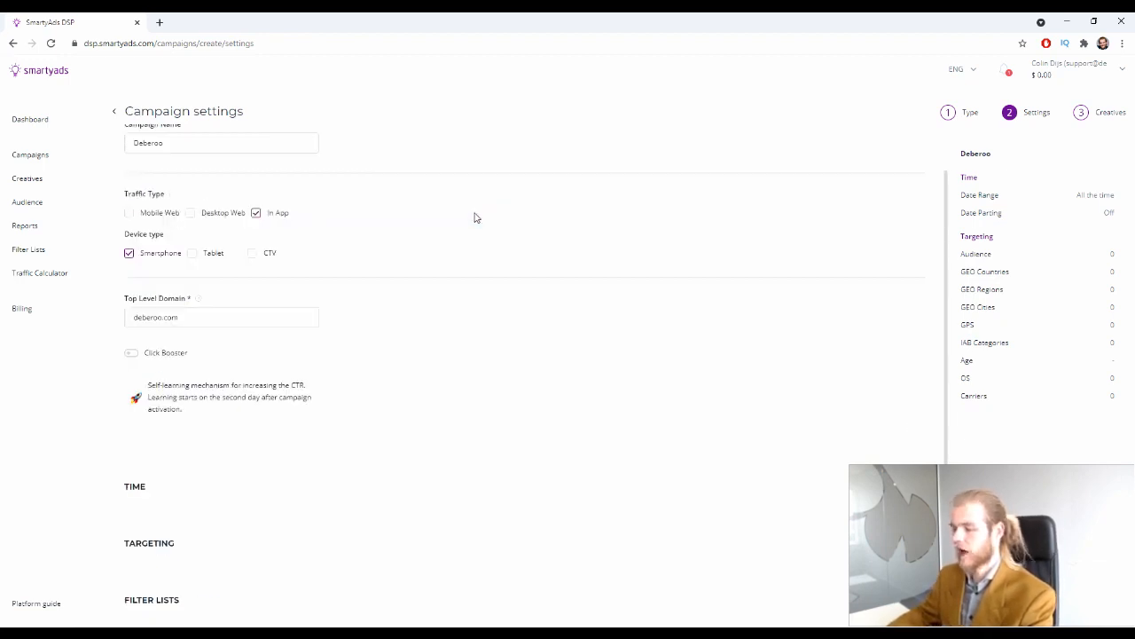
pyautogui.scroll(-2, 474, 217)
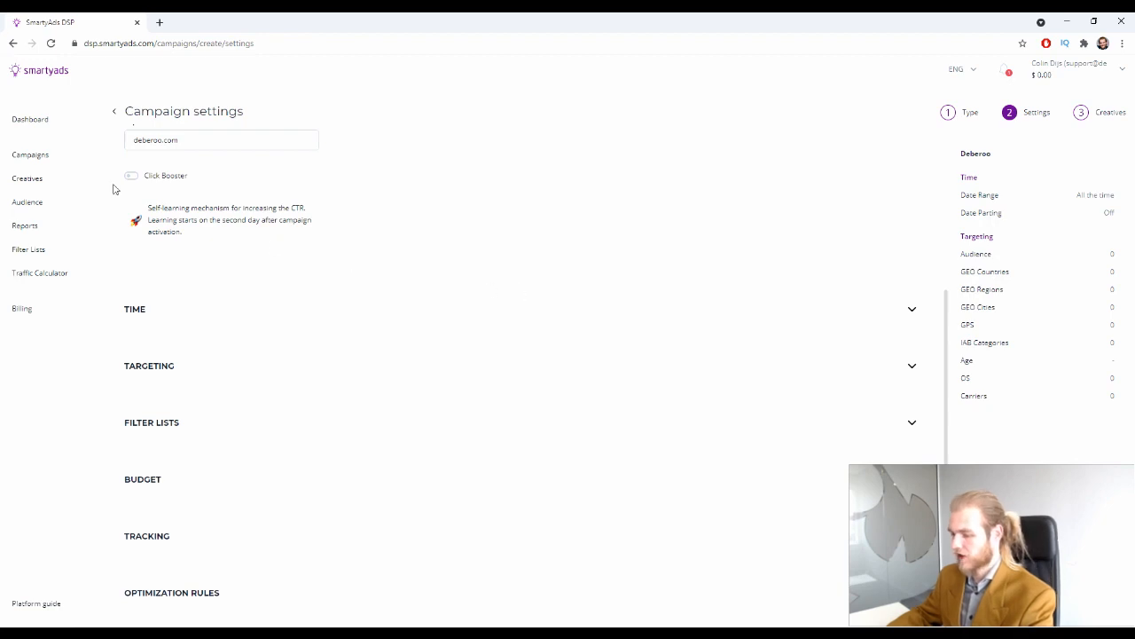
# Keep the Deberoo campaign's time setting at All the time instead of a date range
pyautogui.click(911, 310)
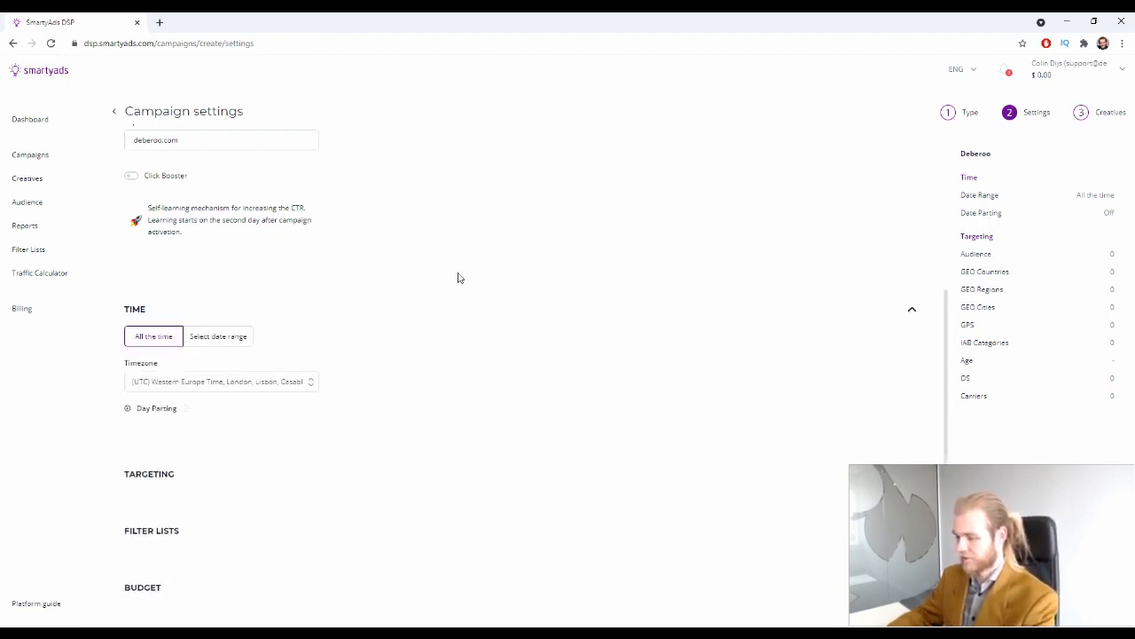
pyautogui.scroll(-1, 133, 302)
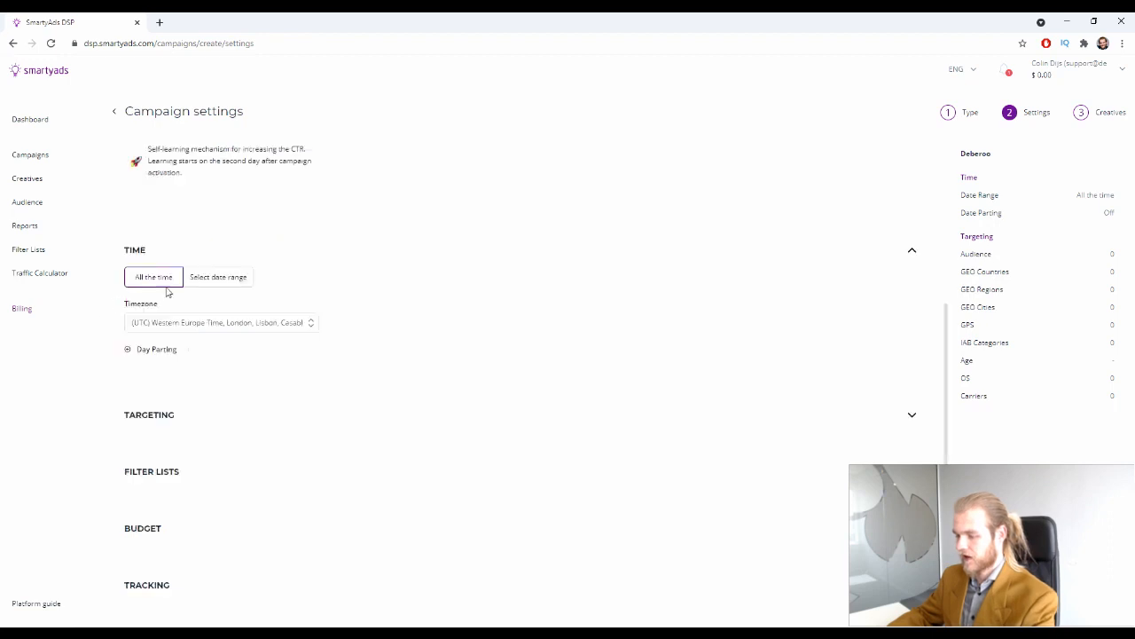
pyautogui.click(226, 282)
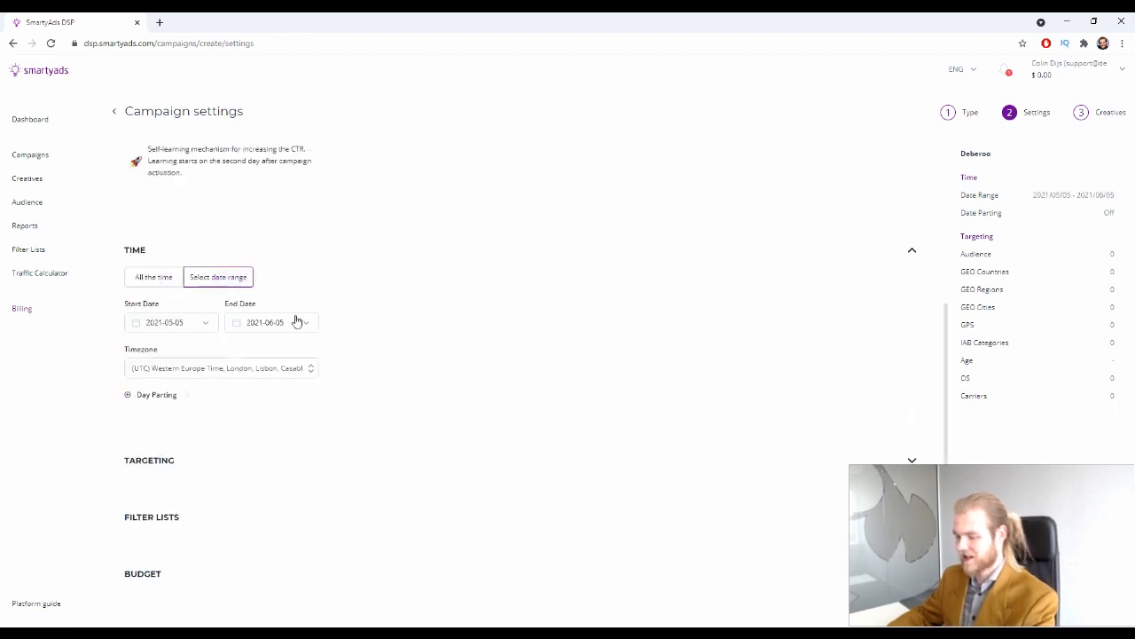
pyautogui.click(145, 280)
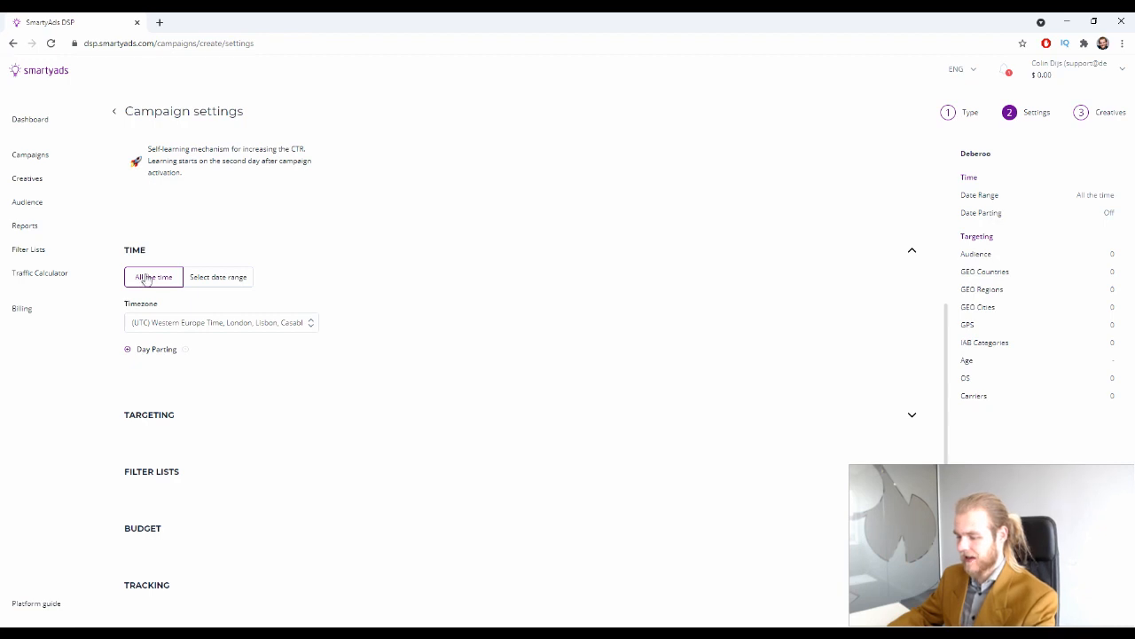
pyautogui.click(134, 356)
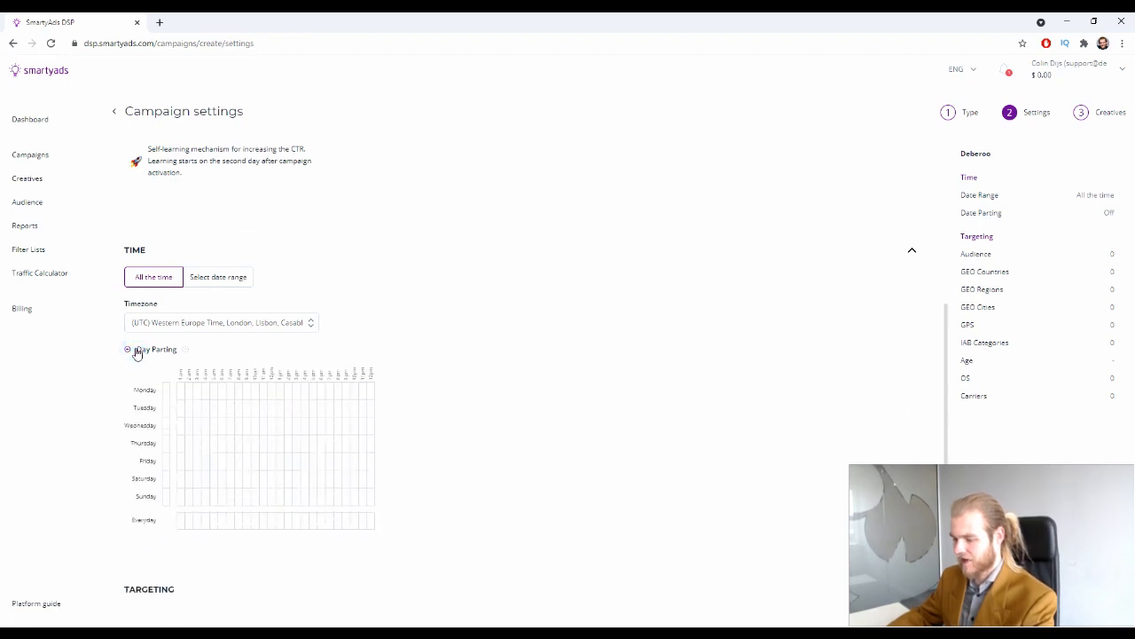
pyautogui.scroll(-1, 266, 355)
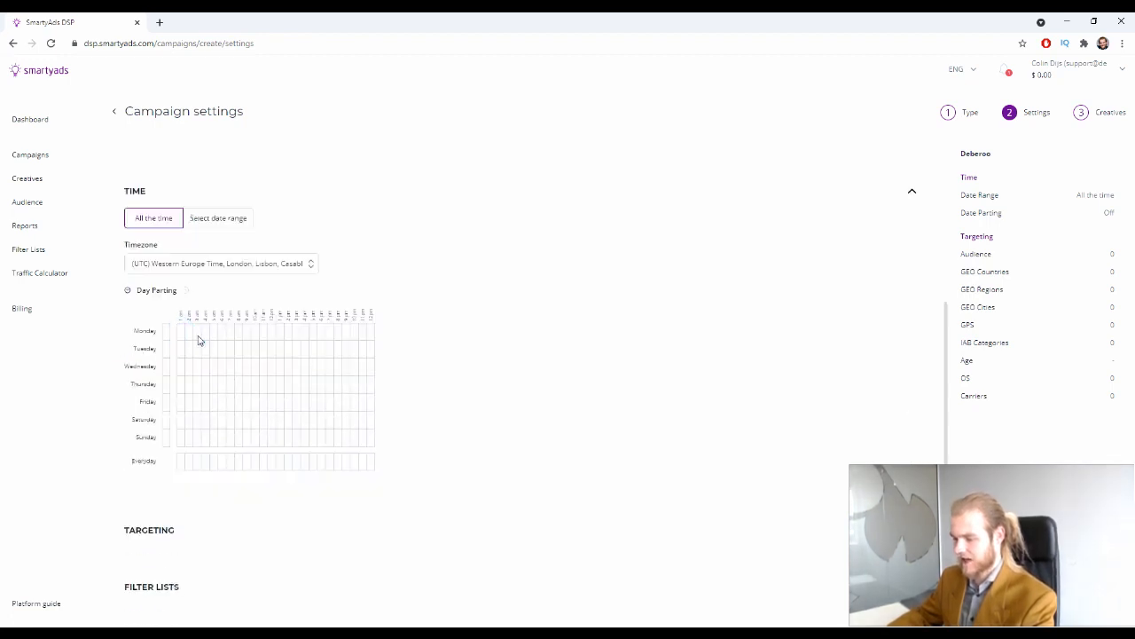
pyautogui.click(197, 334)
pyautogui.click(247, 366)
pyautogui.click(230, 402)
pyautogui.click(205, 437)
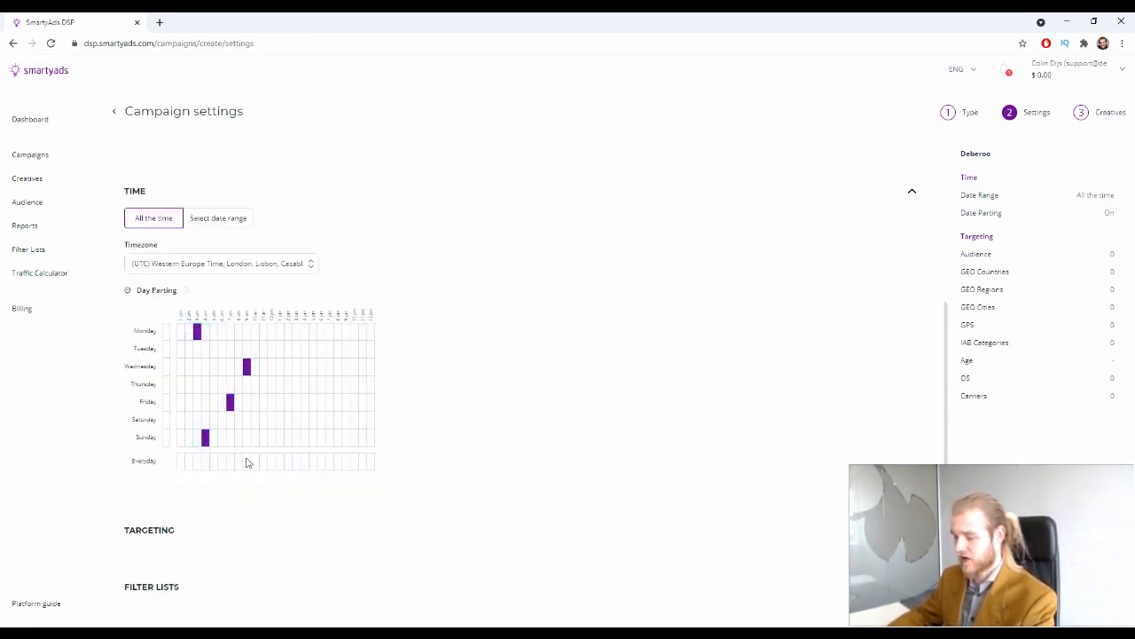
pyautogui.click(246, 460)
pyautogui.click(181, 465)
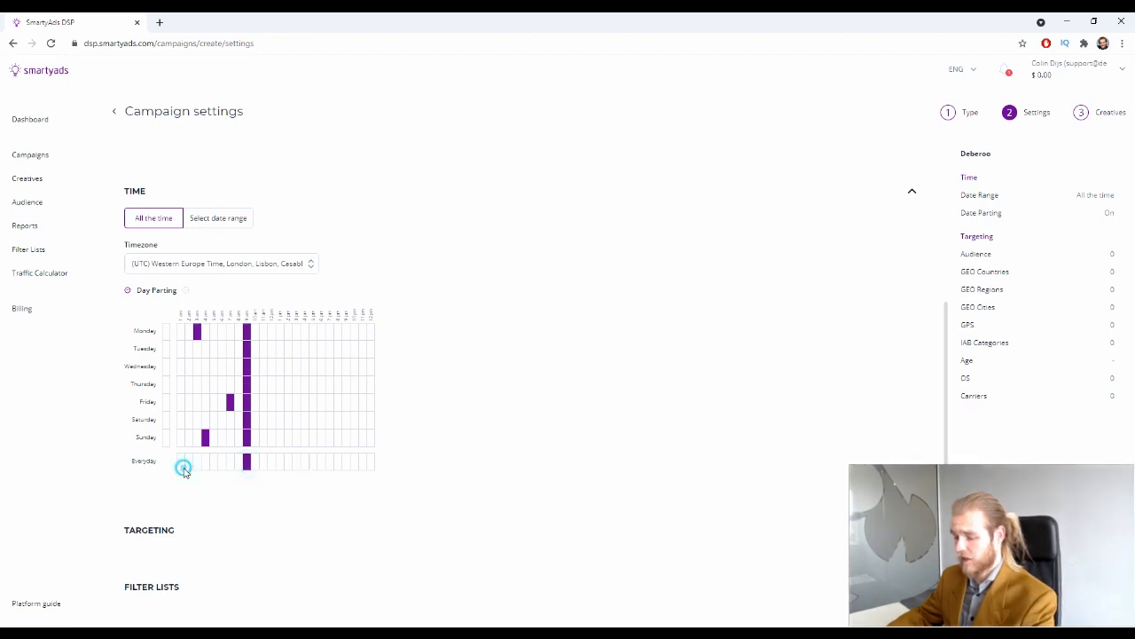
pyautogui.click(189, 464)
pyautogui.click(196, 464)
pyautogui.click(205, 464)
pyautogui.click(213, 464)
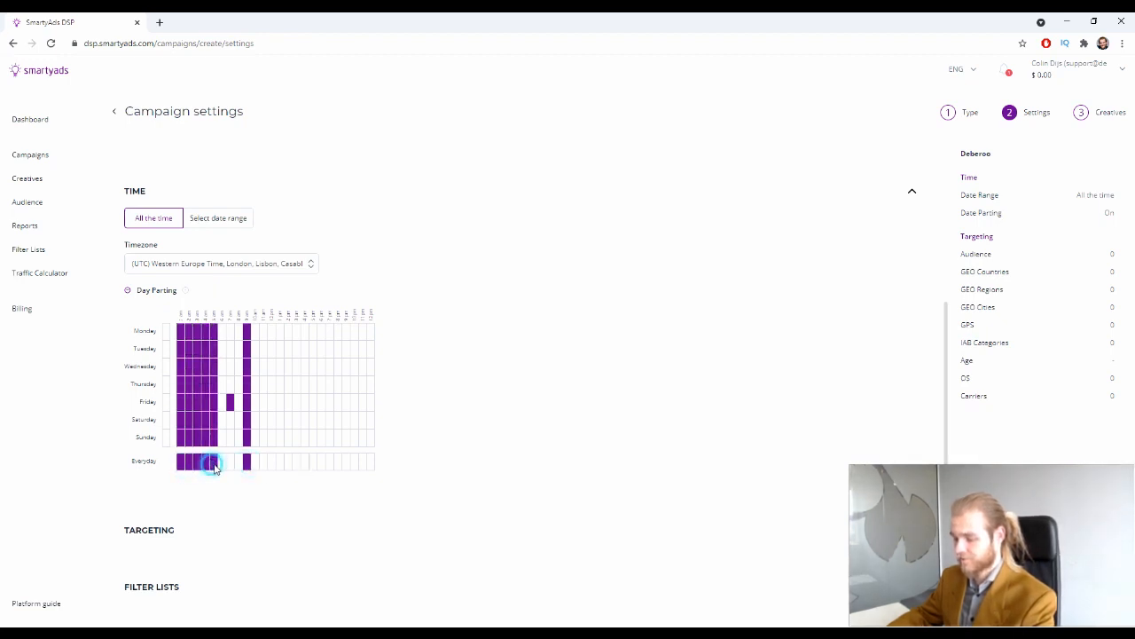
pyautogui.click(142, 462)
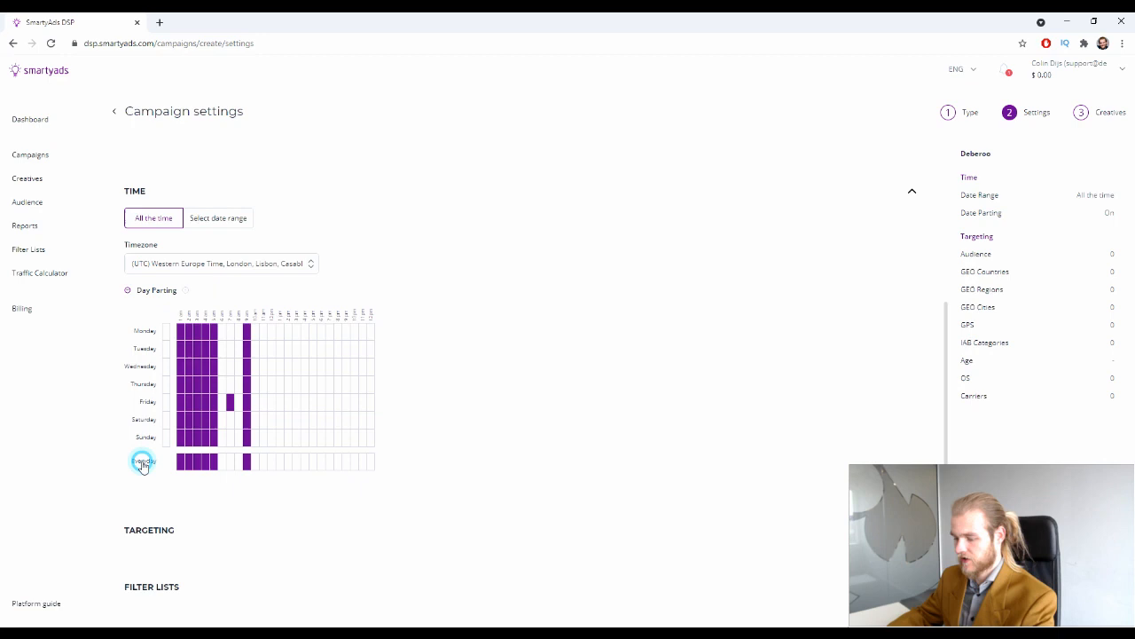
pyautogui.click(222, 464)
pyautogui.click(229, 464)
pyautogui.click(237, 463)
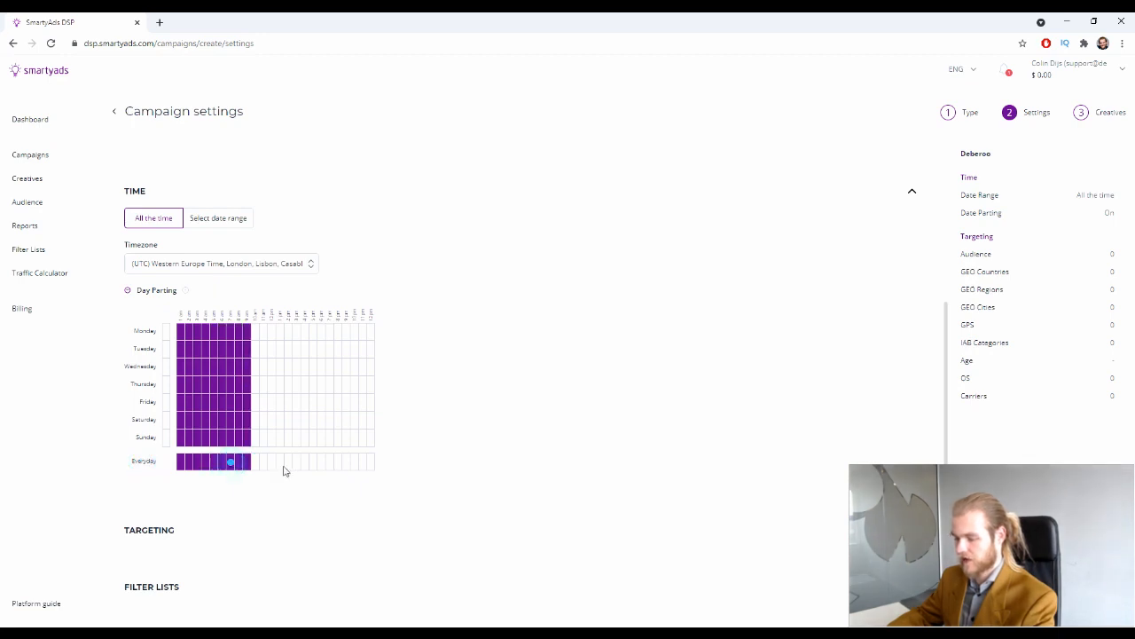
pyautogui.click(255, 464)
pyautogui.click(263, 464)
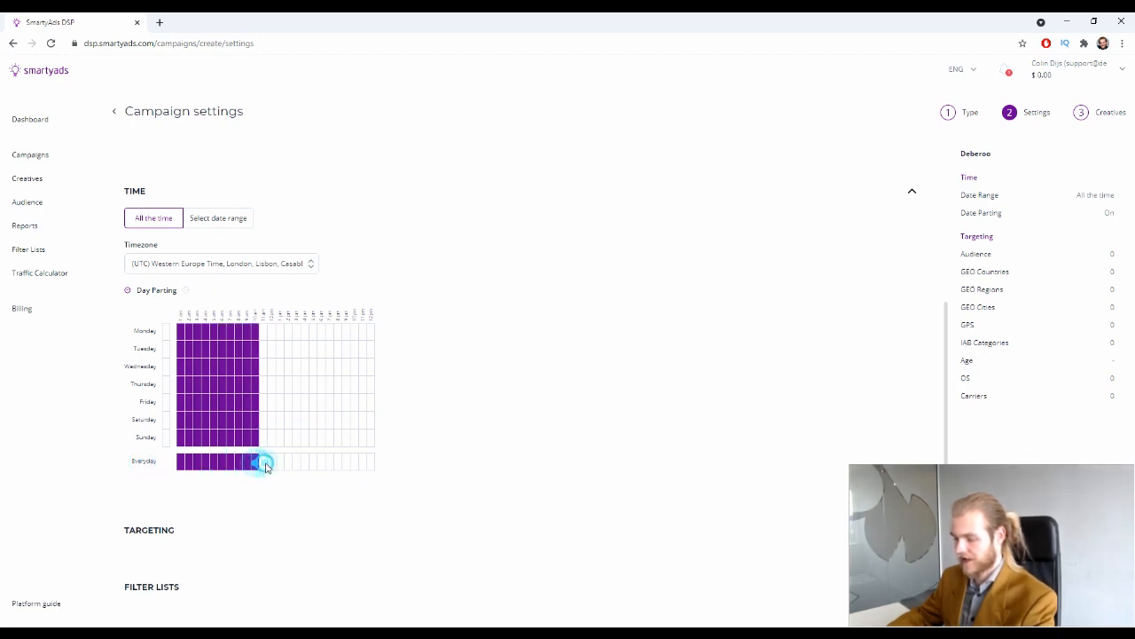
pyautogui.click(271, 464)
pyautogui.click(280, 463)
pyautogui.click(305, 463)
pyautogui.click(313, 463)
pyautogui.click(329, 463)
pyautogui.click(346, 463)
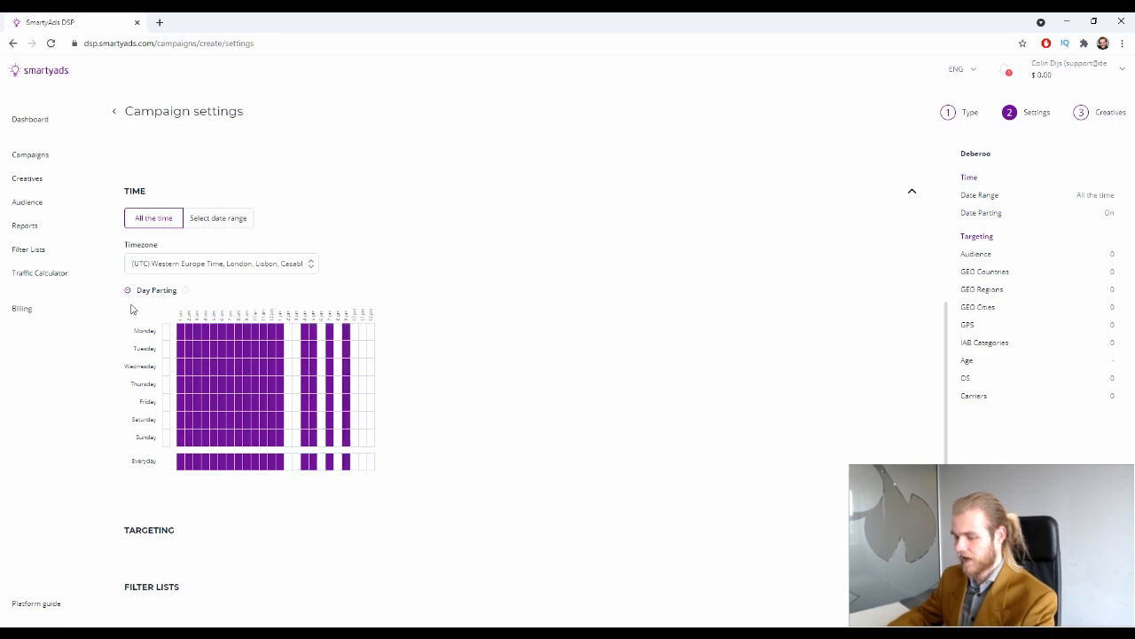
pyautogui.click(125, 292)
pyautogui.click(126, 291)
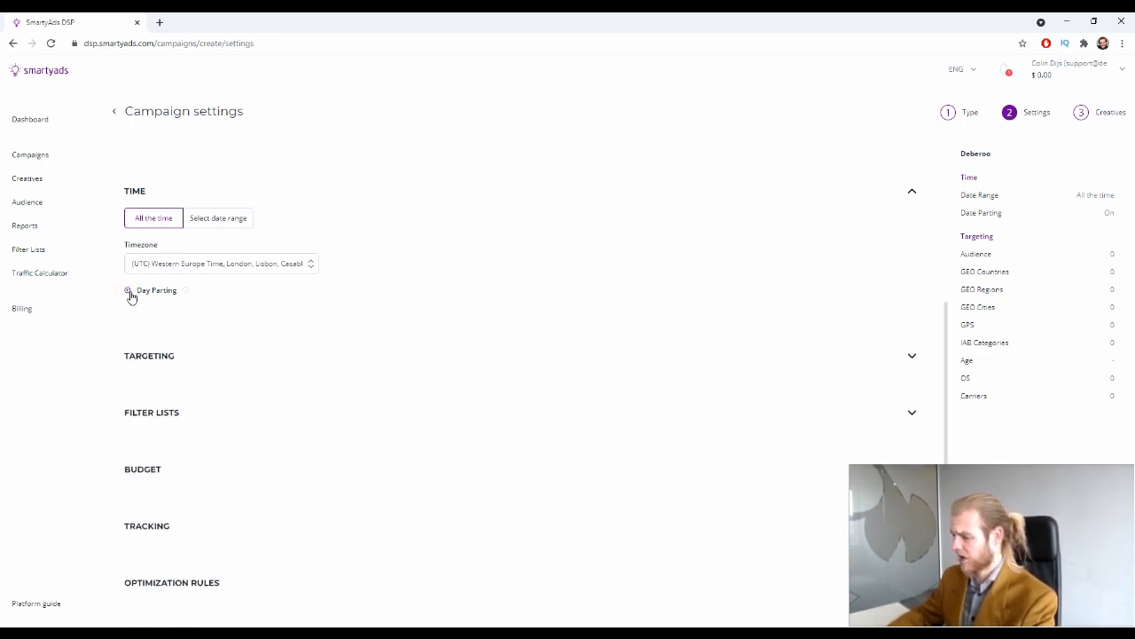
pyautogui.doubleClick(990, 213)
pyautogui.click(127, 290)
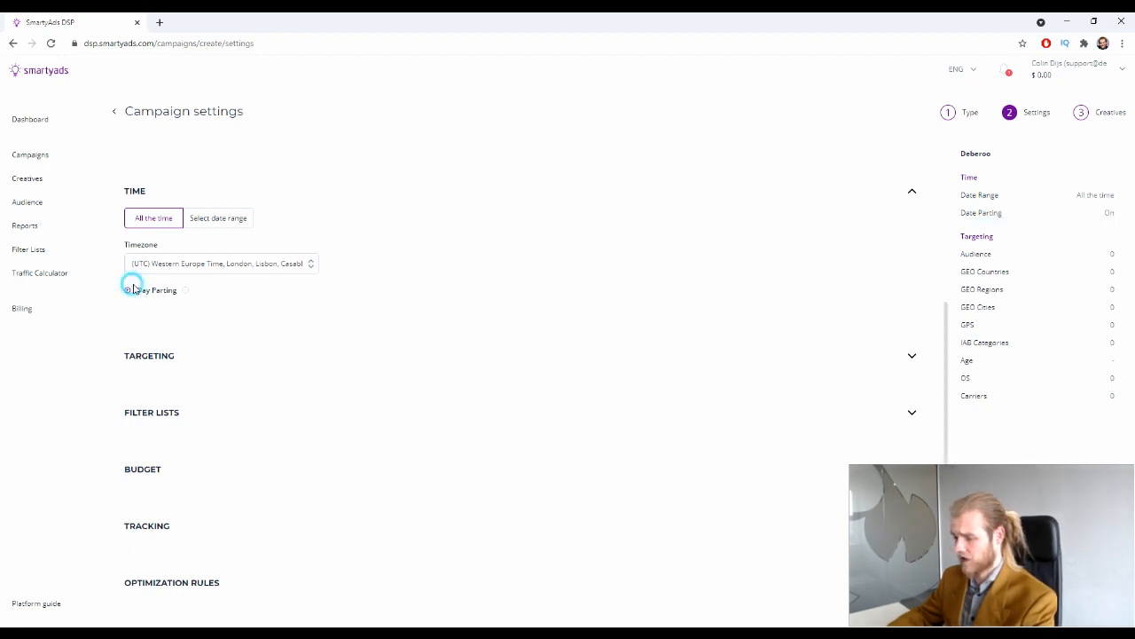
pyautogui.click(184, 462)
pyautogui.moveTo(183, 462)
pyautogui.mouseDown()
pyautogui.moveTo(268, 470)
pyautogui.moveTo(345, 459)
pyautogui.mouseUp()
pyautogui.click(207, 462)
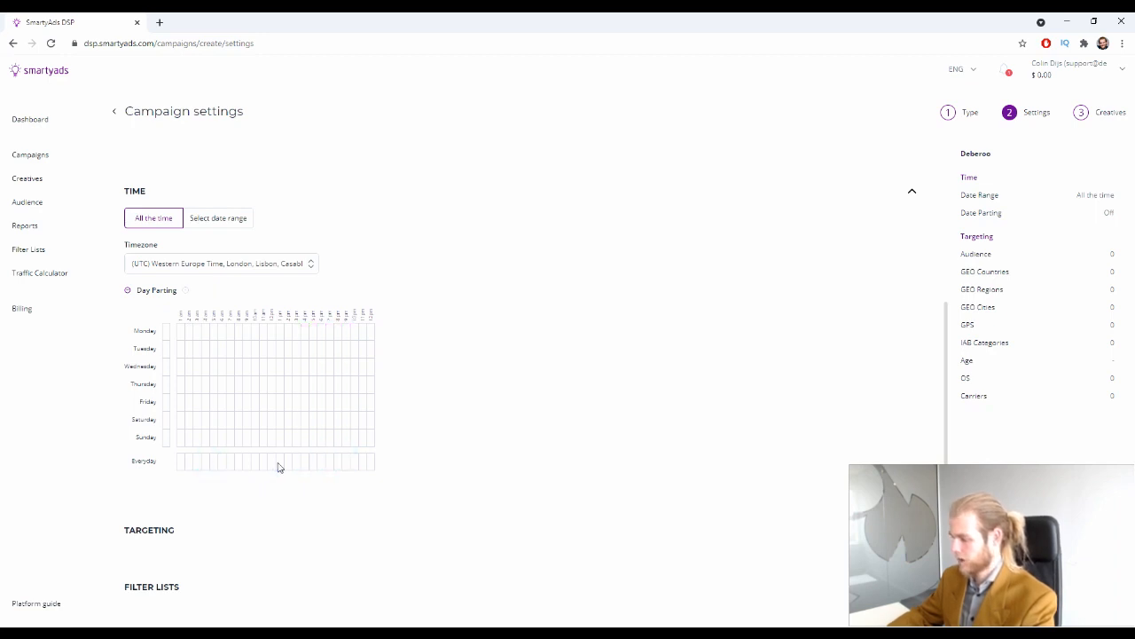
pyautogui.click(129, 291)
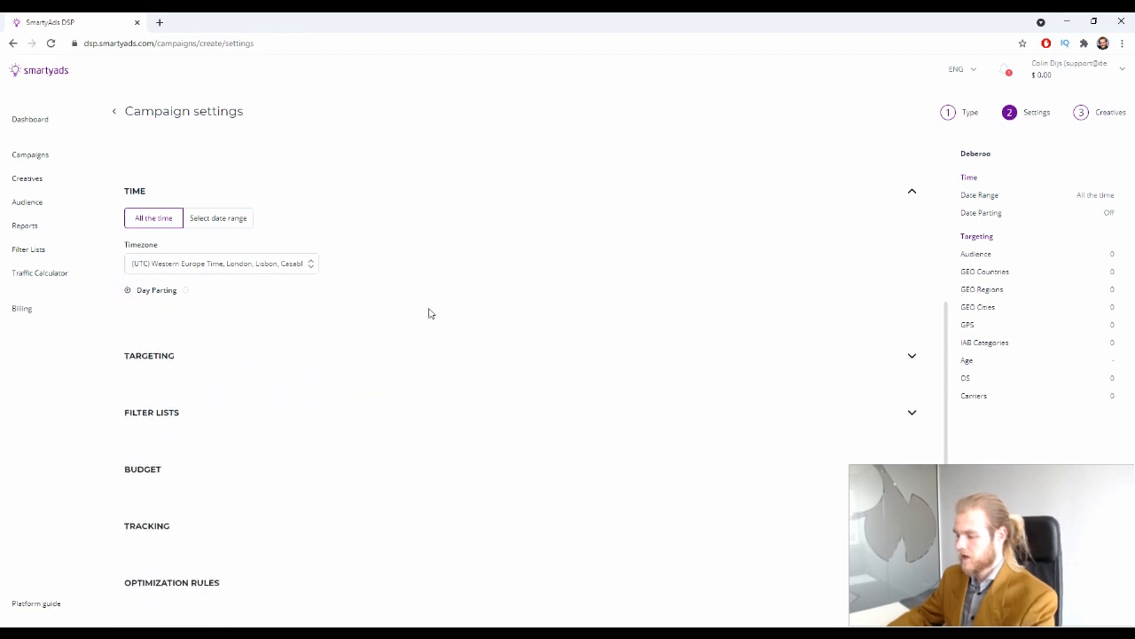
# Target a retargeting audience by creating a new one named 'Deberoo Audience'
pyautogui.click(910, 354)
pyautogui.scroll(-1, 248, 312)
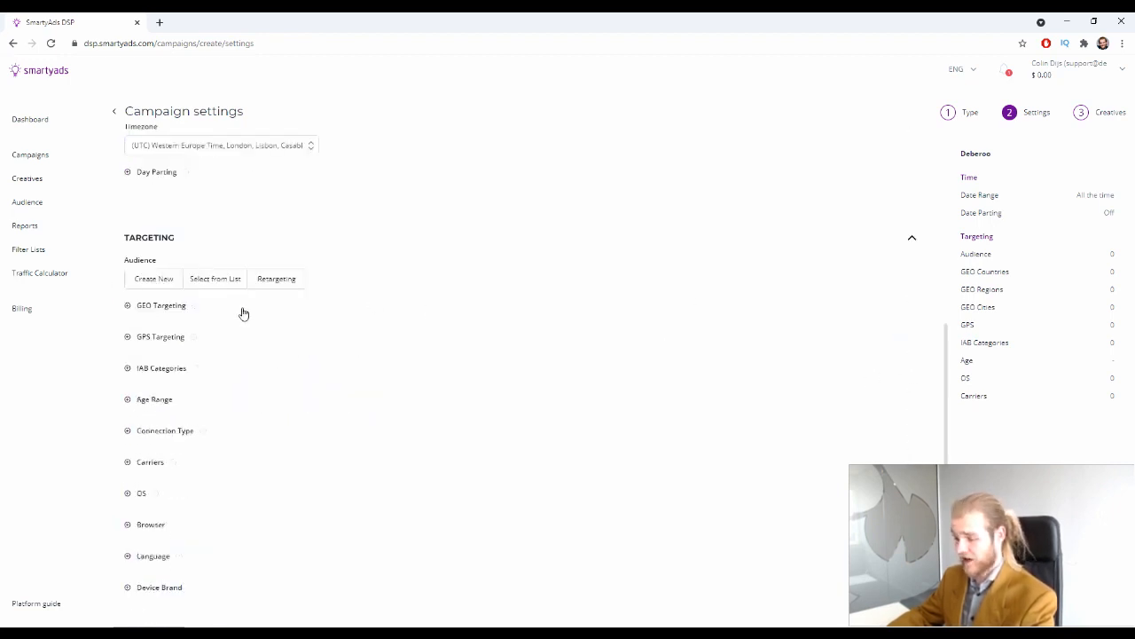
pyautogui.scroll(-1, 239, 306)
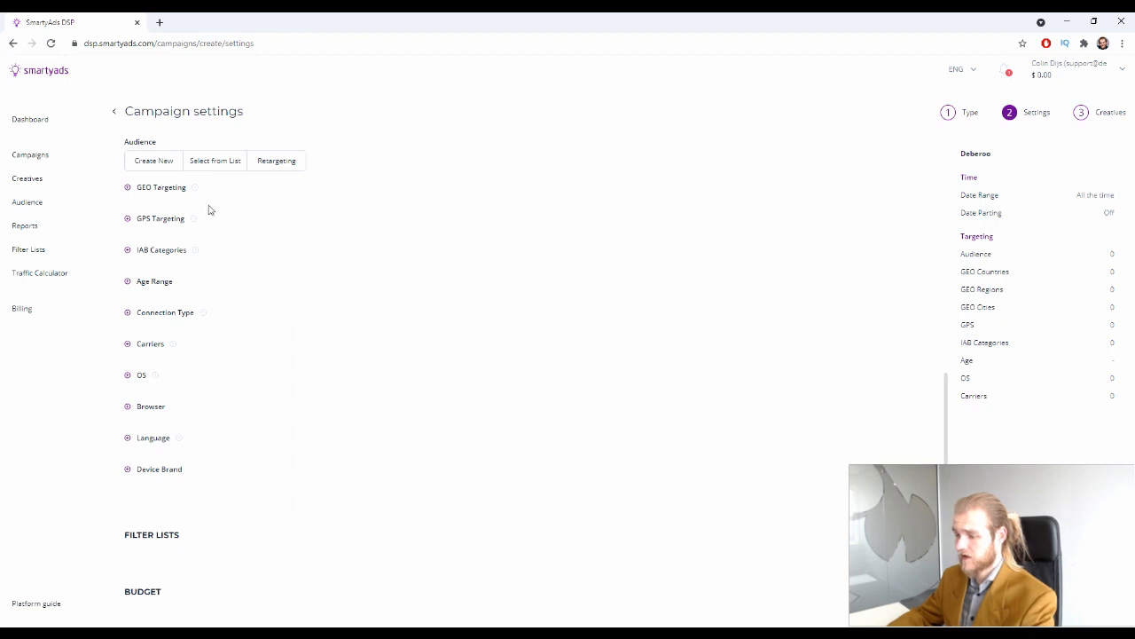
pyautogui.scroll(1, 176, 131)
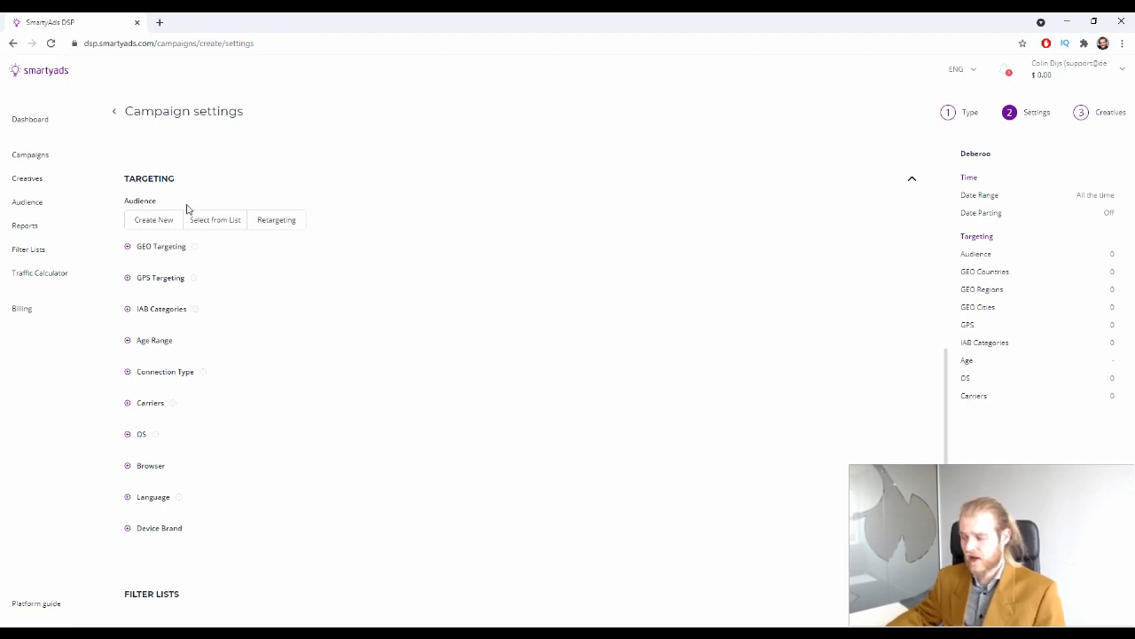
pyautogui.click(278, 224)
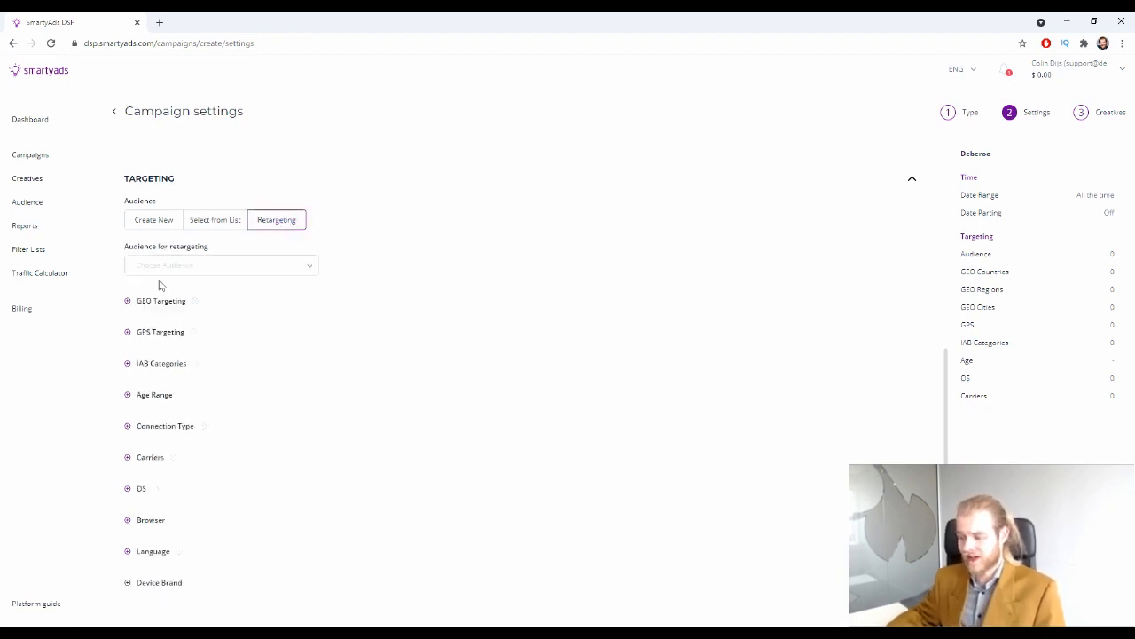
pyautogui.click(221, 267)
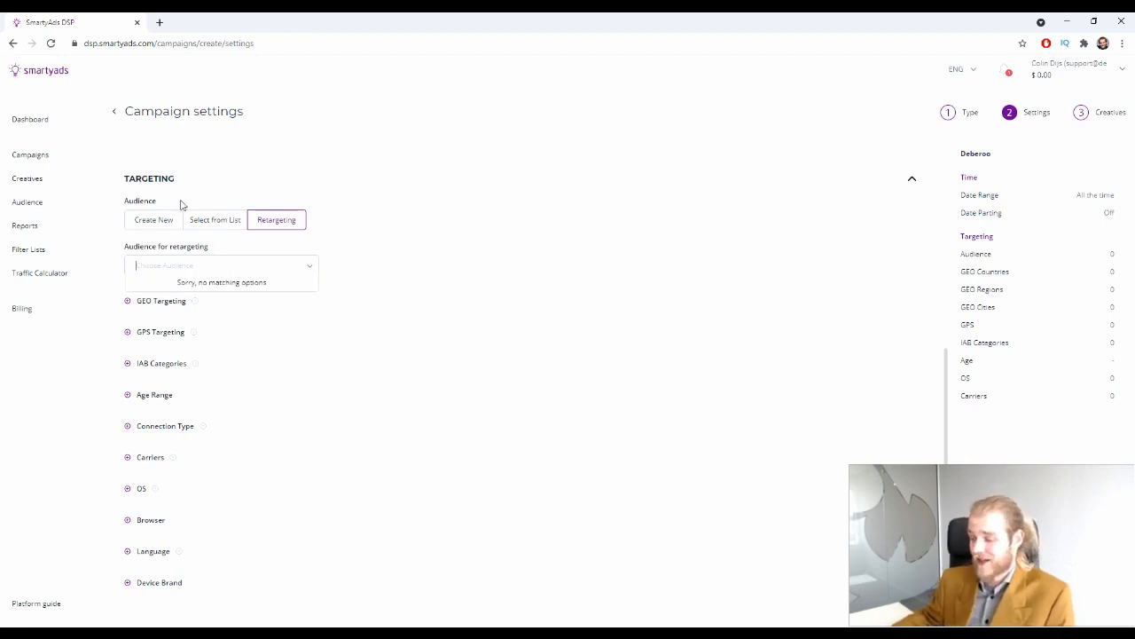
pyautogui.click(152, 220)
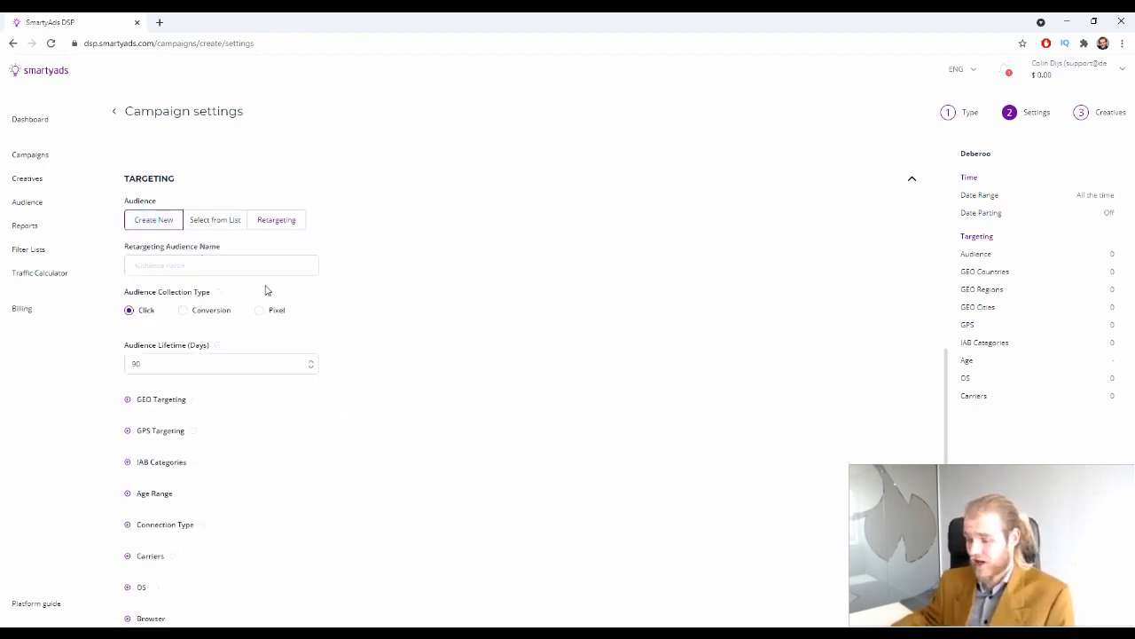
pyautogui.click(223, 220)
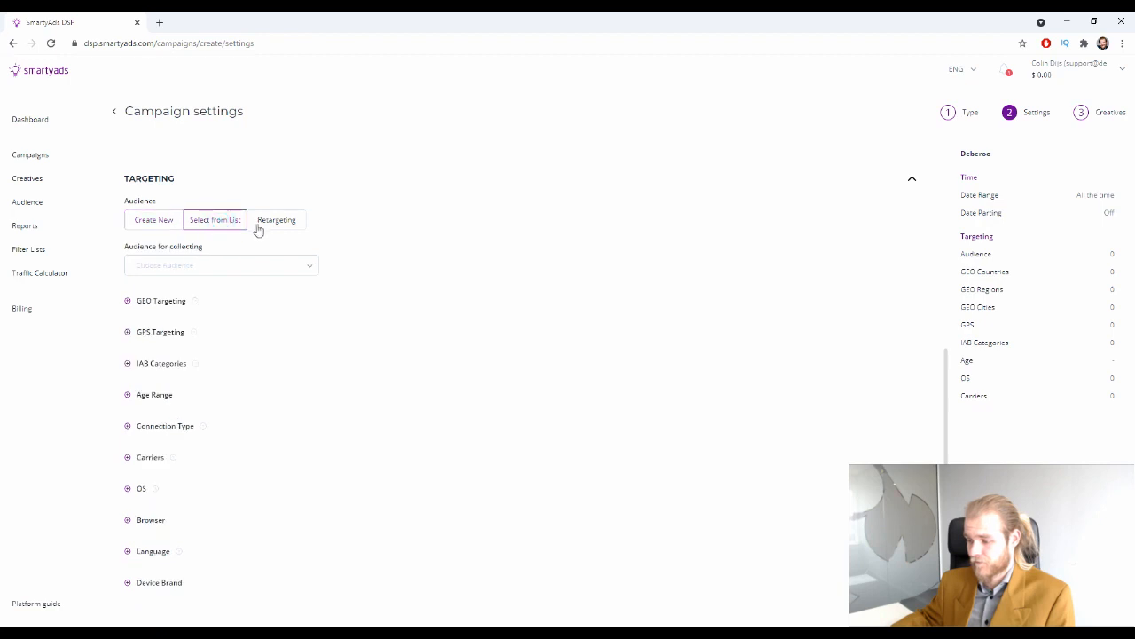
pyautogui.click(259, 222)
pyautogui.click(154, 221)
pyautogui.click(223, 265)
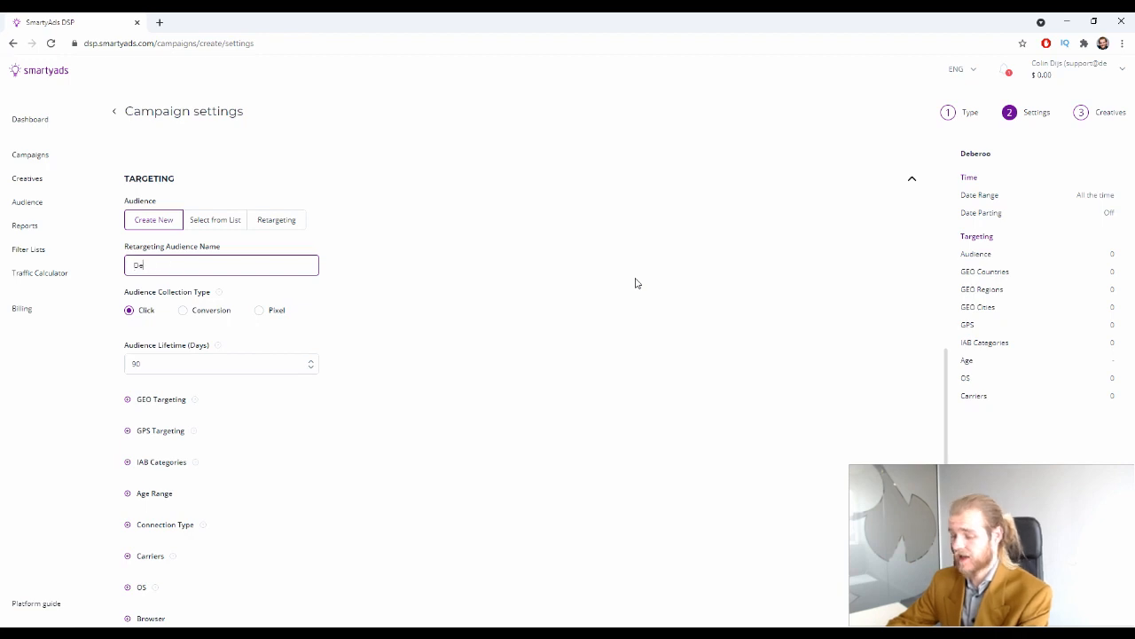
pyautogui.write('Deberoo Audience')
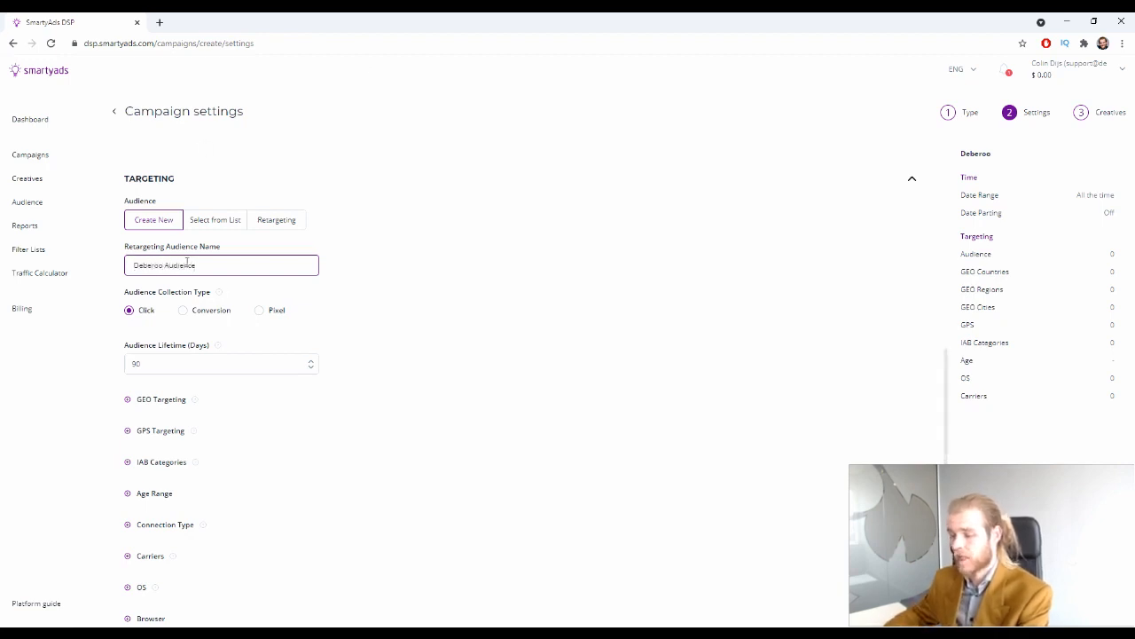
# Collect the audience by Conversion and keep the Audience Lifetime at 90 days
pyautogui.scroll(-1, 190, 257)
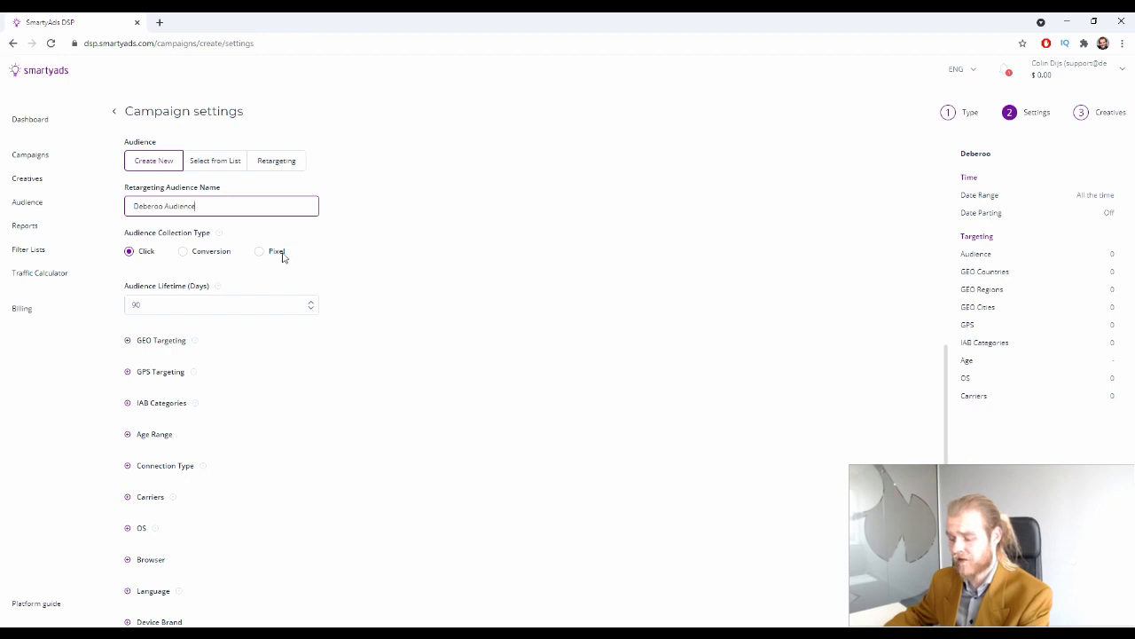
pyautogui.click(275, 255)
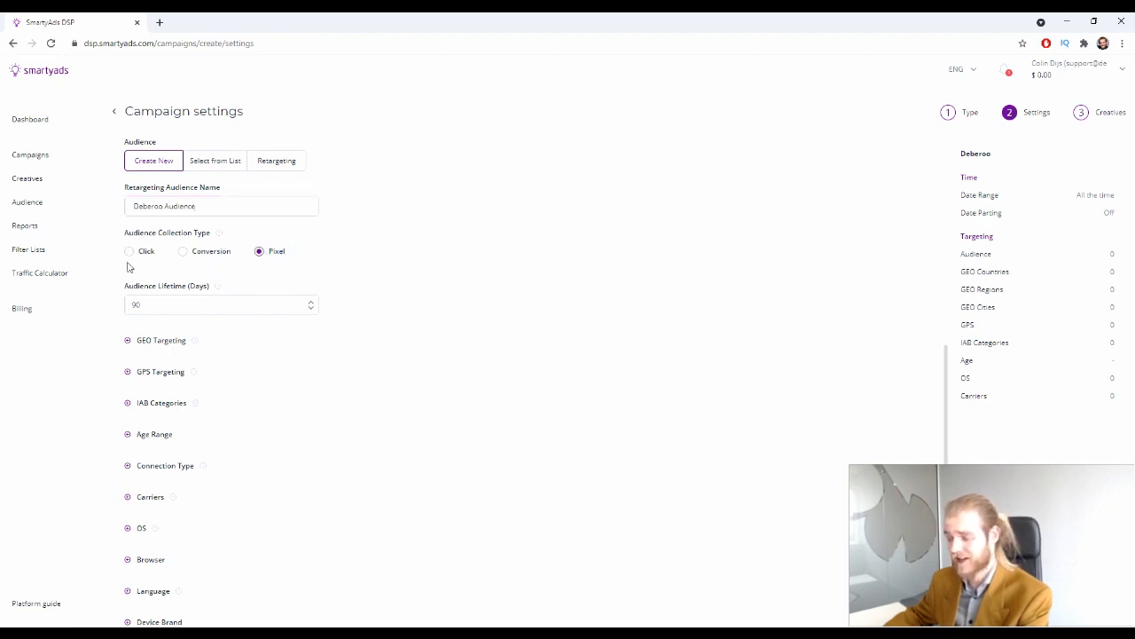
pyautogui.click(214, 253)
pyautogui.scroll(-2, 367, 358)
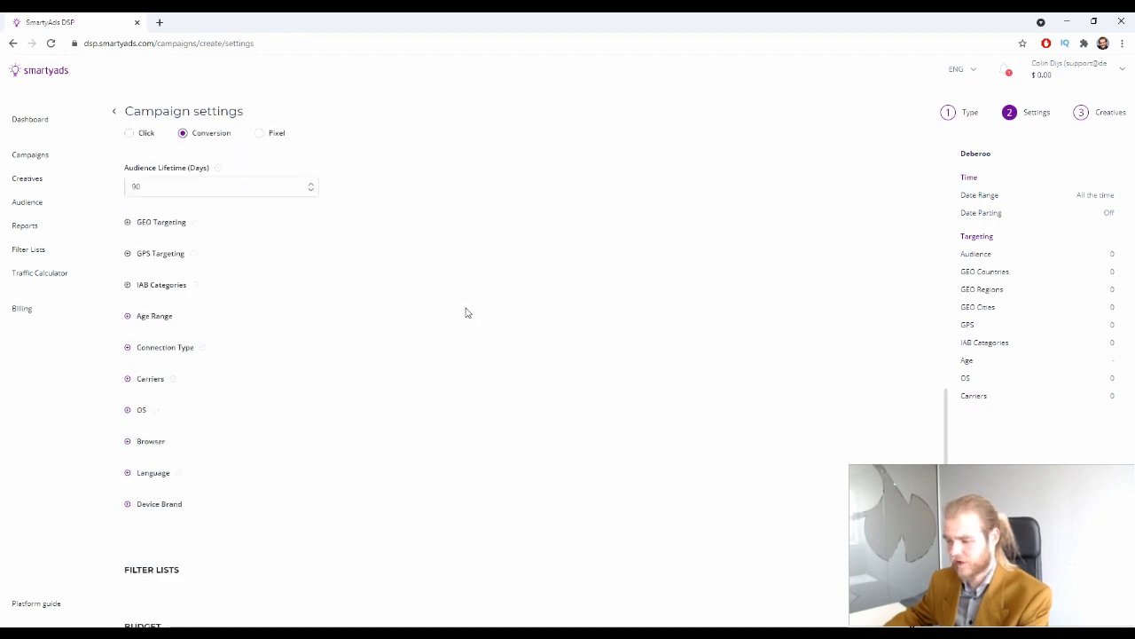
pyautogui.click(202, 188)
pyautogui.click(207, 186)
pyautogui.click(209, 189)
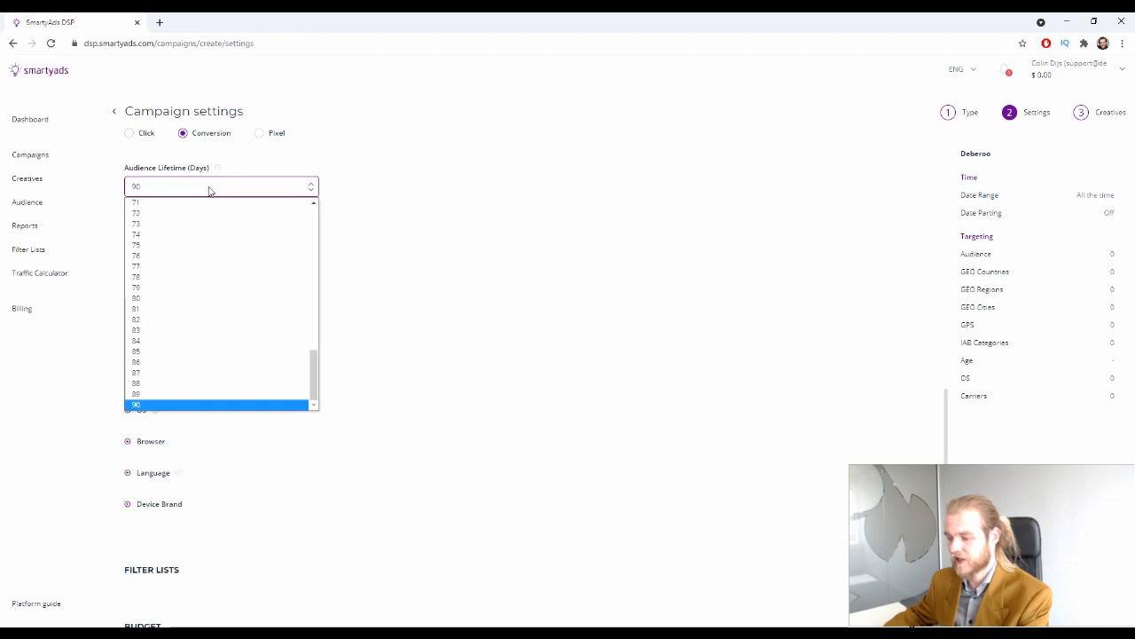
pyautogui.scroll(7, 222, 213)
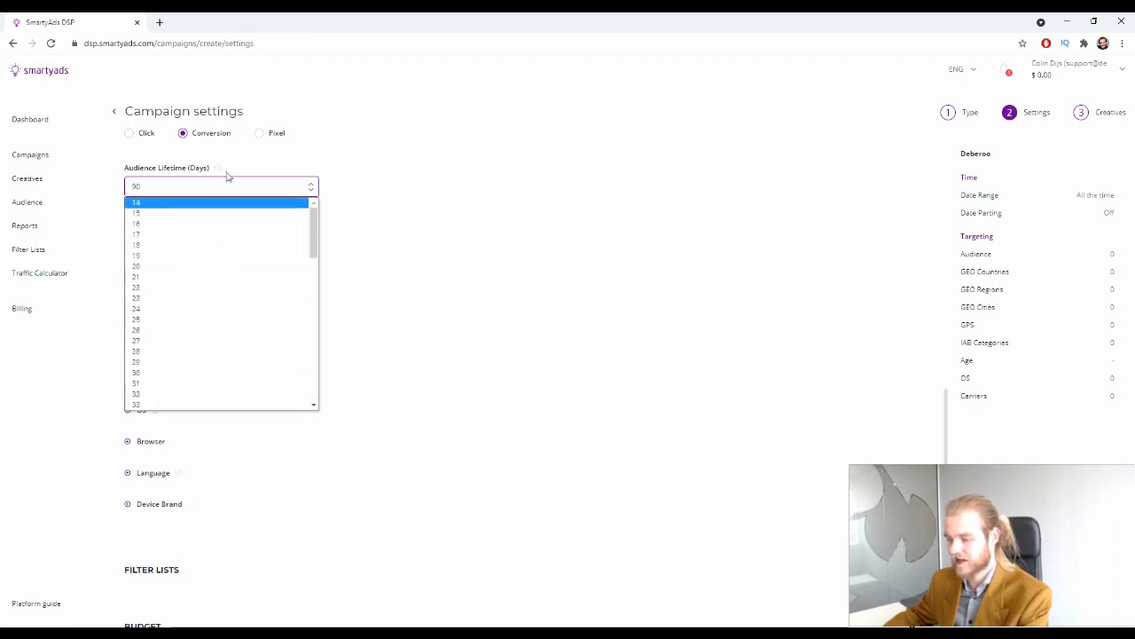
pyautogui.moveTo(220, 172)
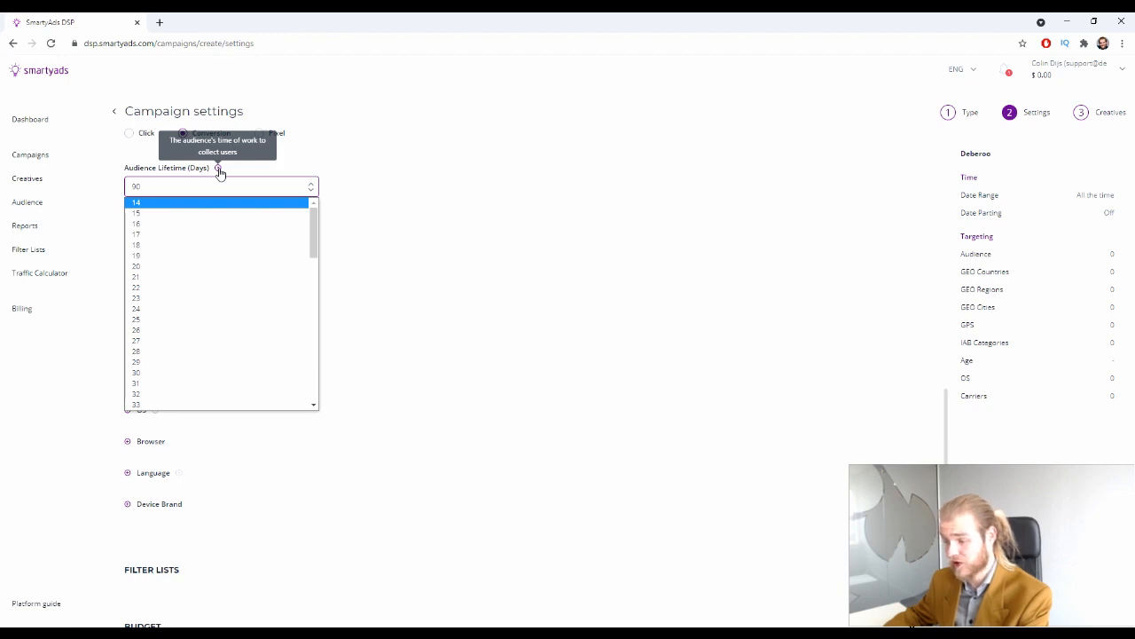
pyautogui.scroll(-7, 173, 373)
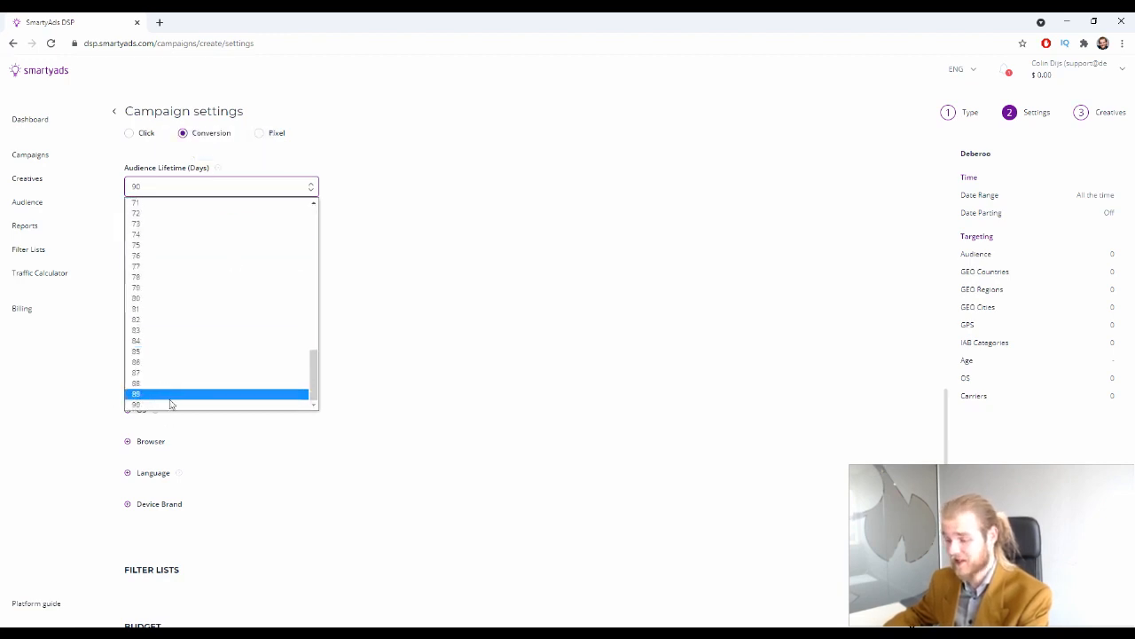
pyautogui.click(648, 202)
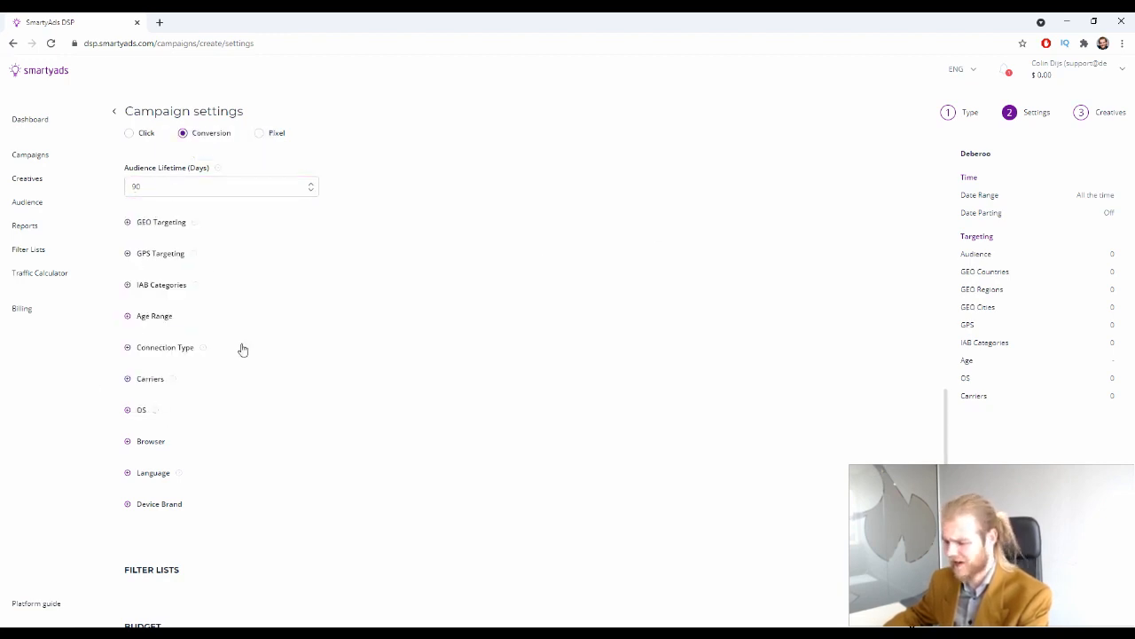
# Include Australia as the targeted country in GEO Targeting
pyautogui.click(127, 222)
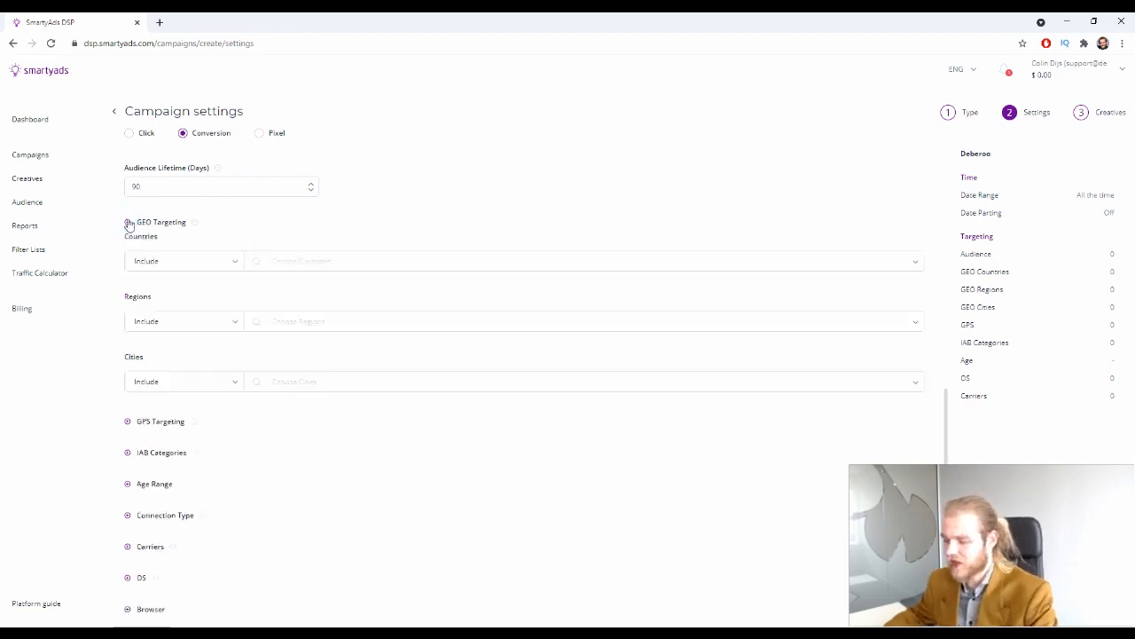
pyautogui.click(218, 264)
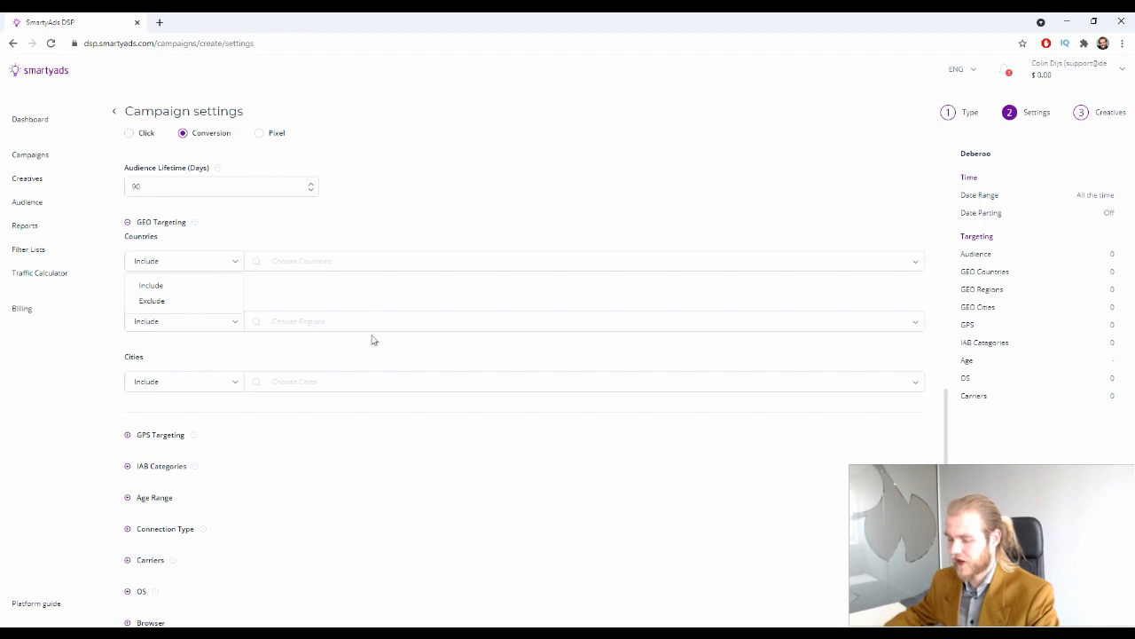
pyautogui.click(358, 299)
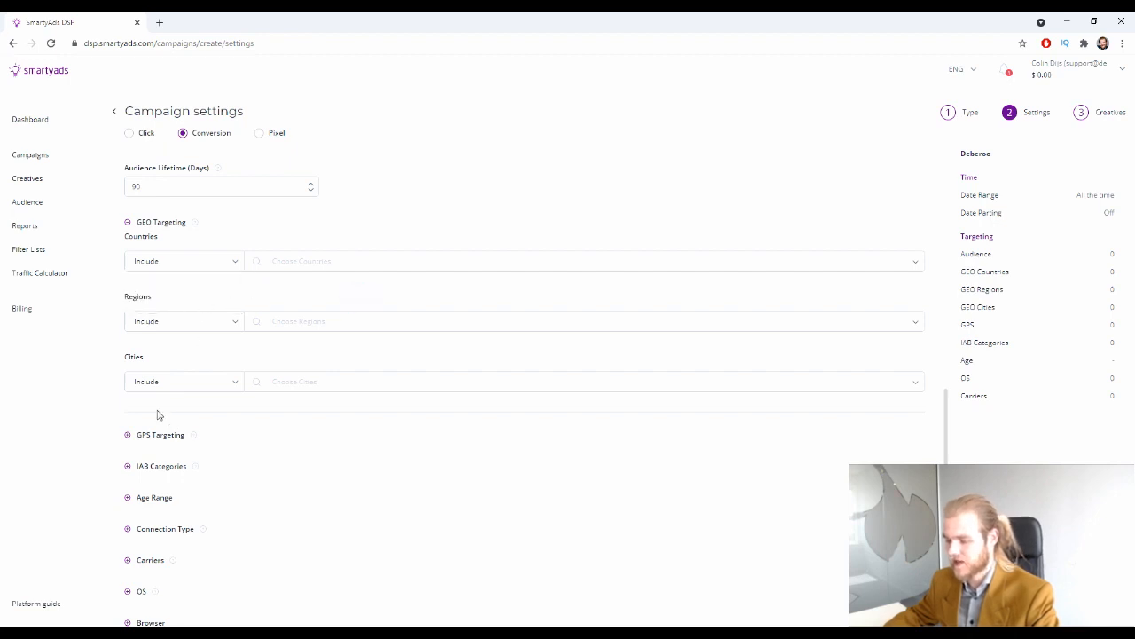
pyautogui.click(345, 259)
pyautogui.write('aud')
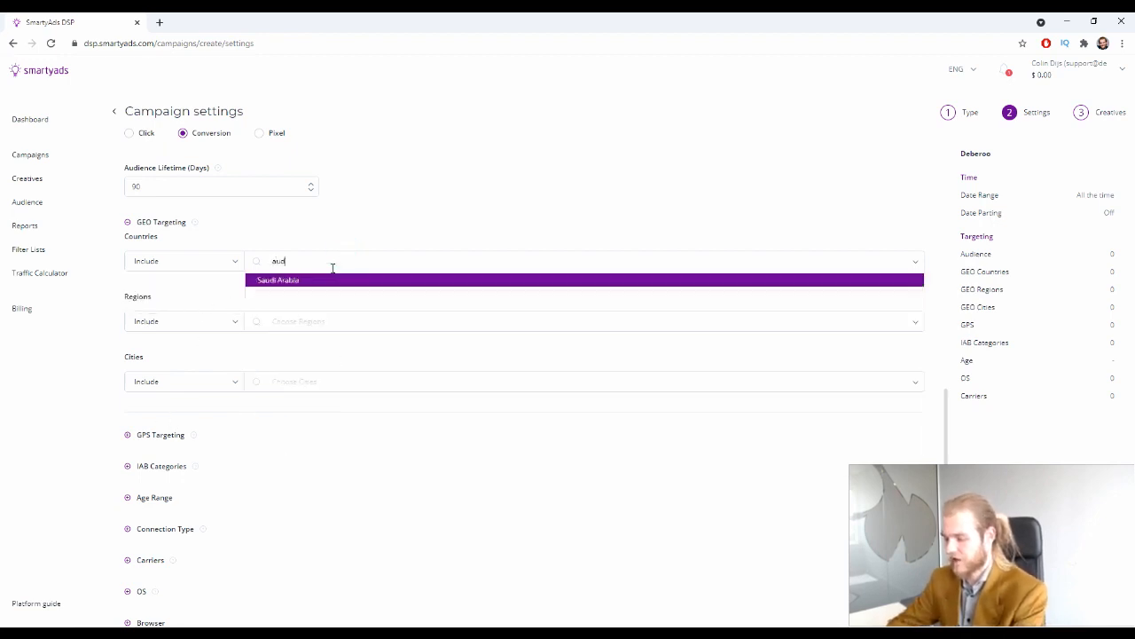
pyautogui.press('BackSpace')
pyautogui.write('s')
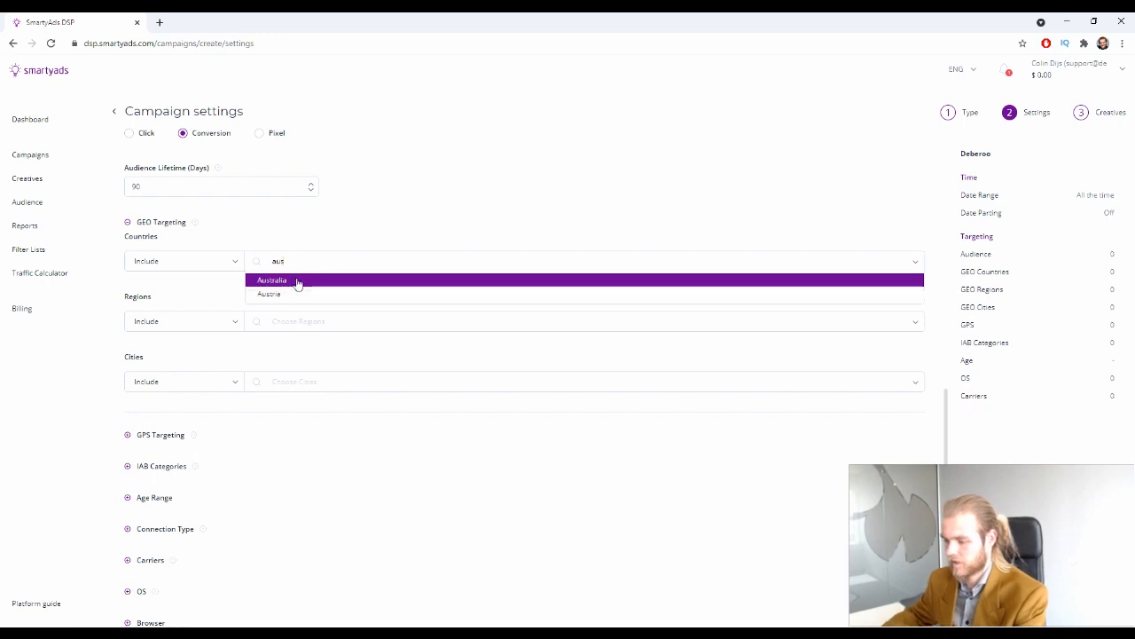
pyautogui.click(297, 282)
pyautogui.scroll(-1, 298, 281)
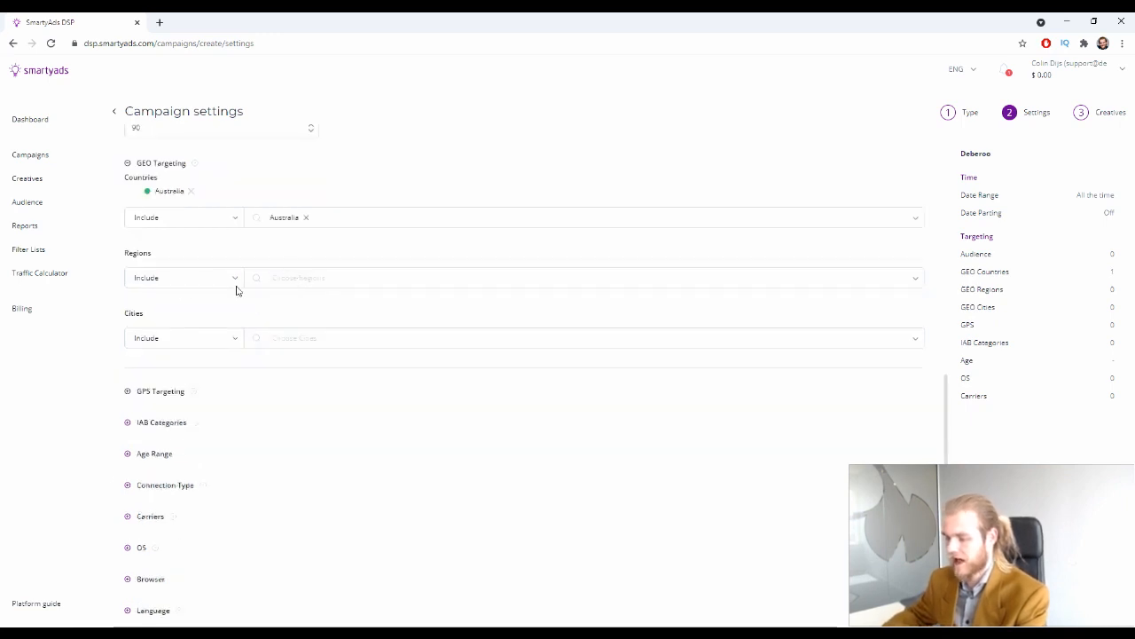
# Set Regions to Exclude and exclude the Australian Capital Territory
pyautogui.click(190, 277)
pyautogui.click(183, 318)
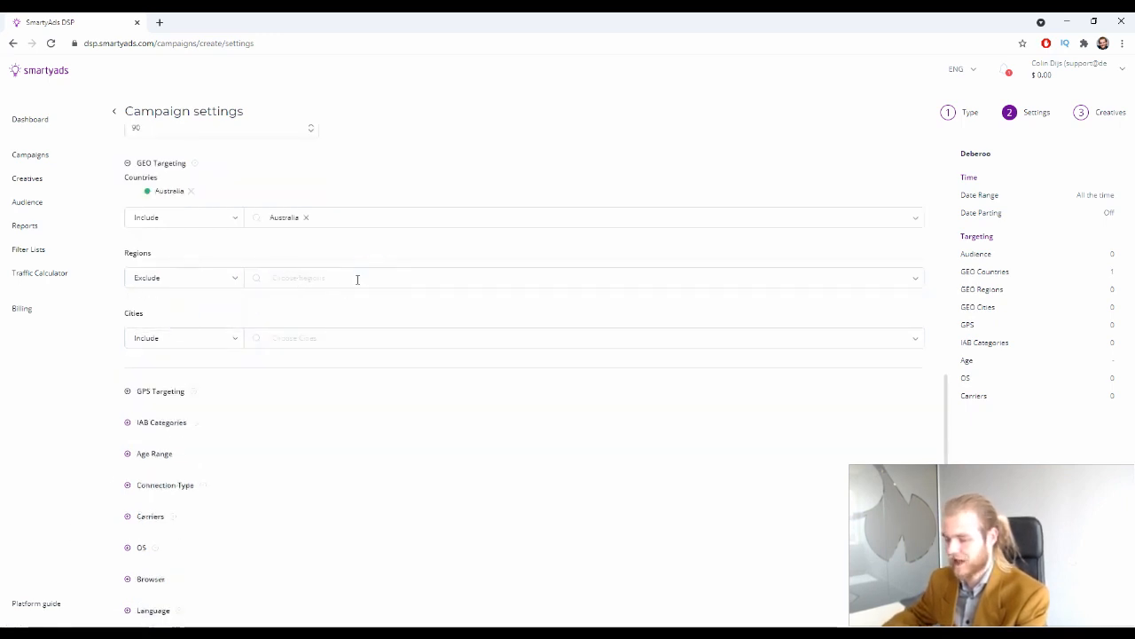
pyautogui.click(357, 278)
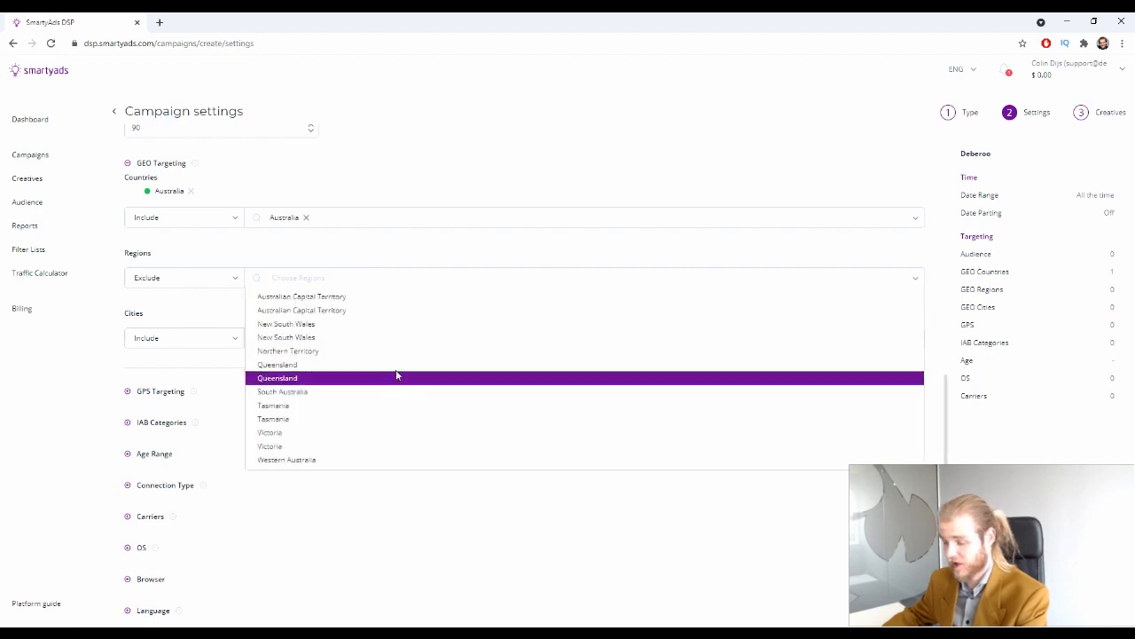
pyautogui.scroll(-2, 321, 344)
pyautogui.scroll(1, 351, 283)
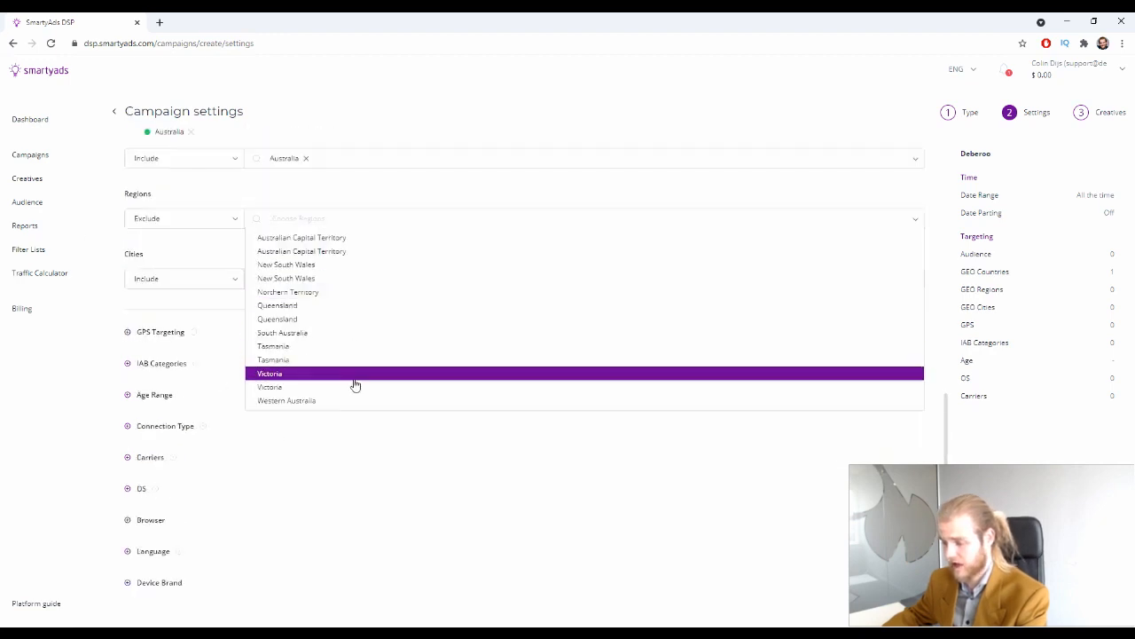
pyautogui.click(376, 239)
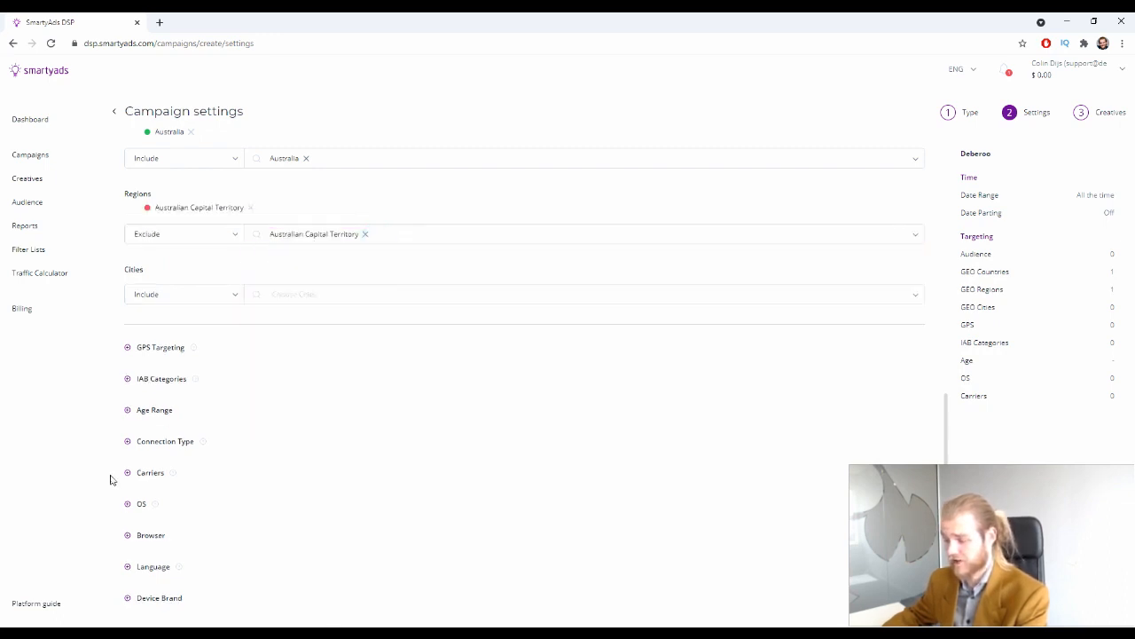
# Set Cities to Exclude and exclude the city of Throsby
pyautogui.click(200, 298)
pyautogui.click(185, 332)
pyautogui.click(307, 296)
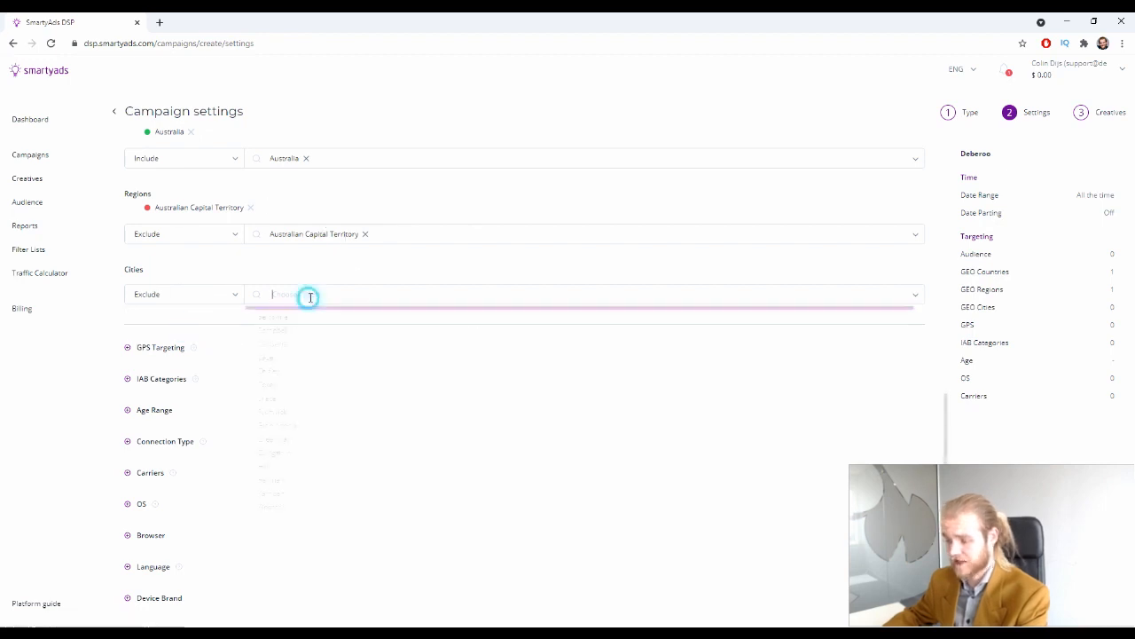
pyautogui.scroll(-1, 461, 458)
pyautogui.scroll(-5, 461, 458)
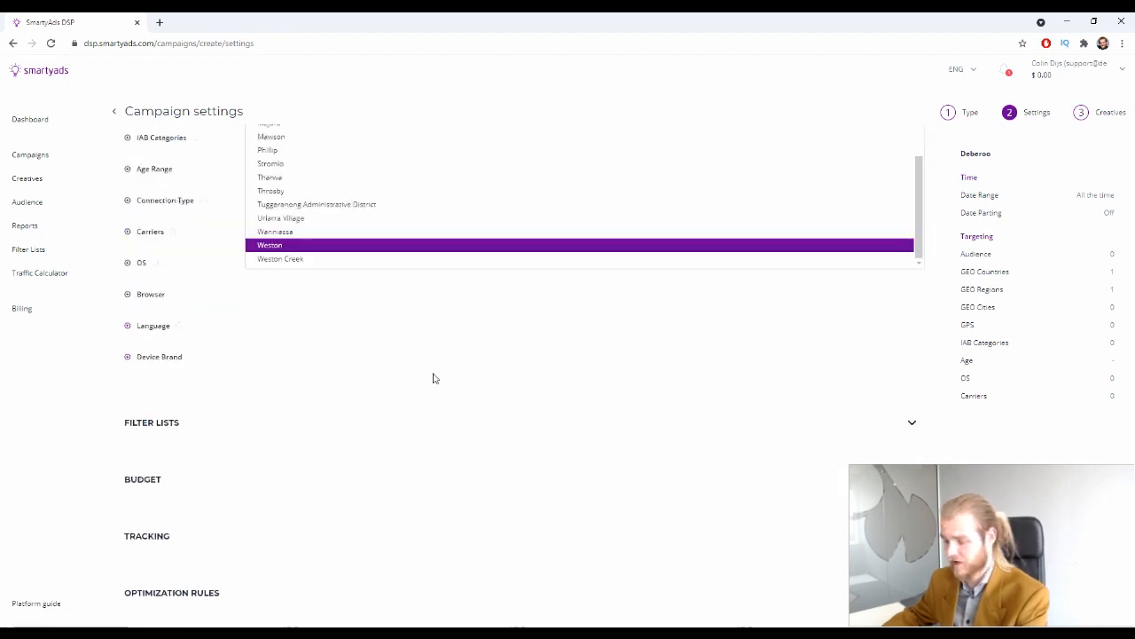
pyautogui.scroll(1, 328, 268)
pyautogui.scroll(-2, 328, 268)
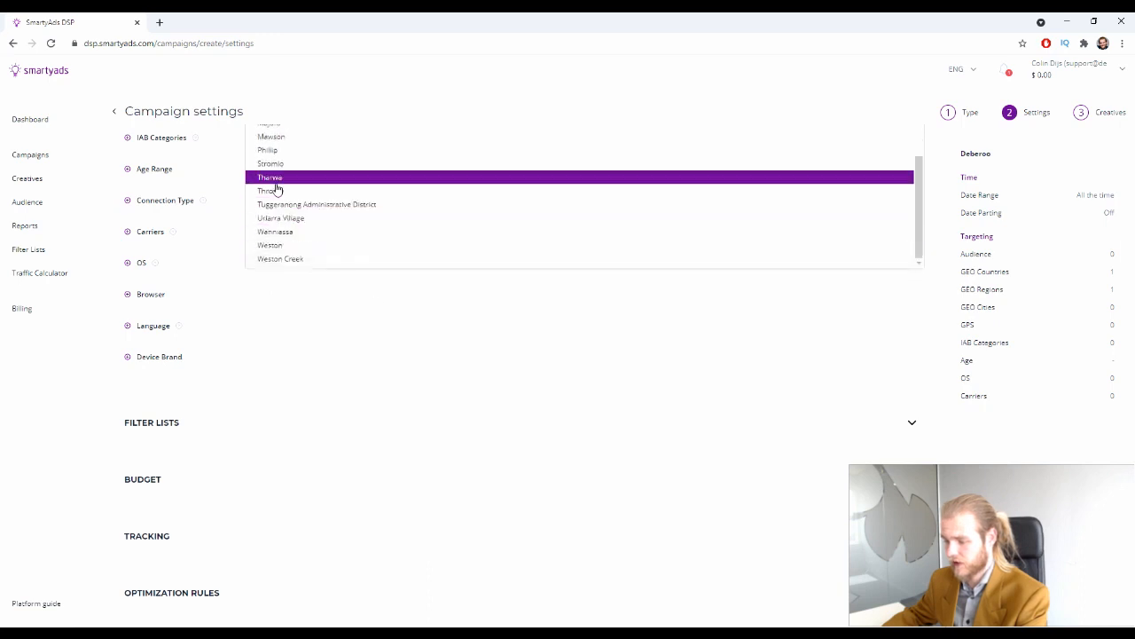
pyautogui.click(278, 195)
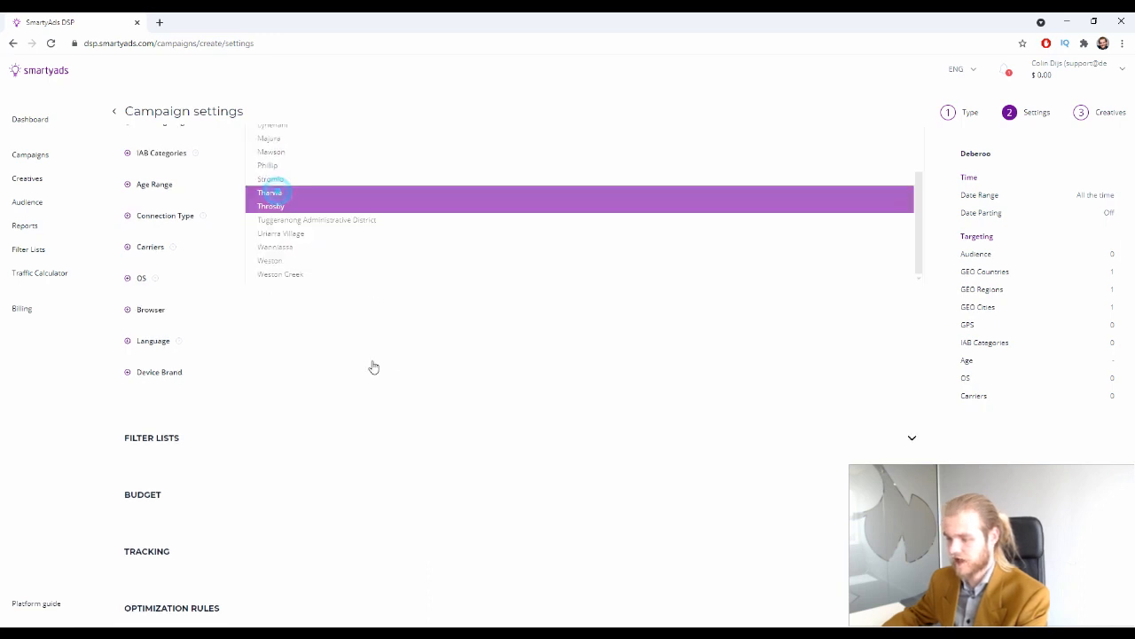
pyautogui.click(382, 362)
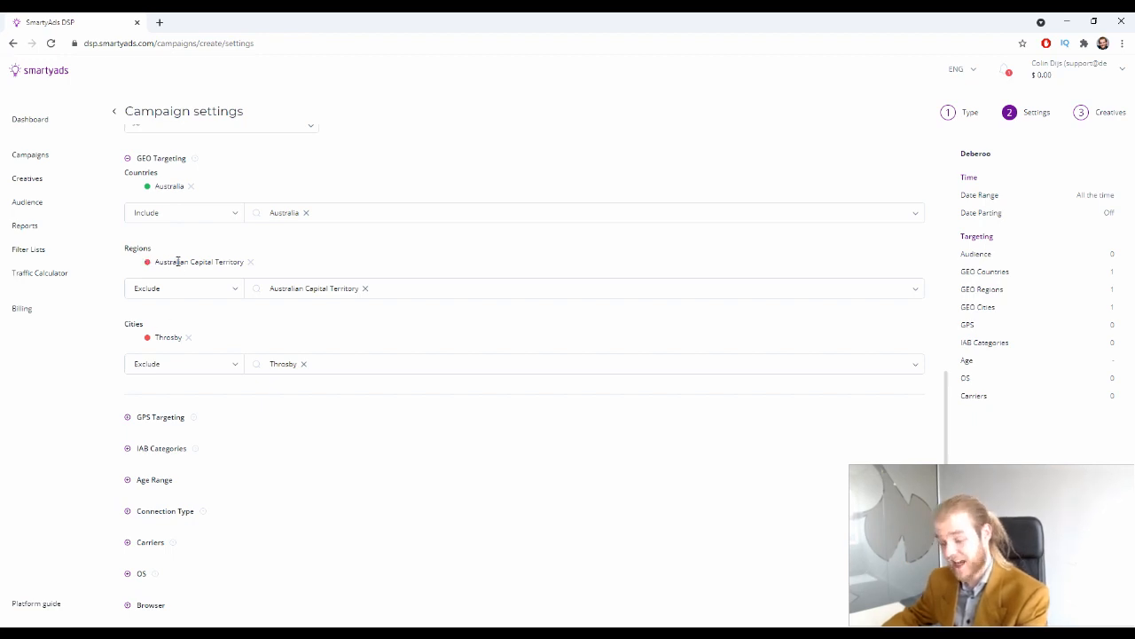
# Expand the IAB Categories options
pyautogui.rightClick(118, 339)
pyautogui.scroll(-1, 119, 344)
pyautogui.click(494, 386)
pyautogui.scroll(-2, 306, 359)
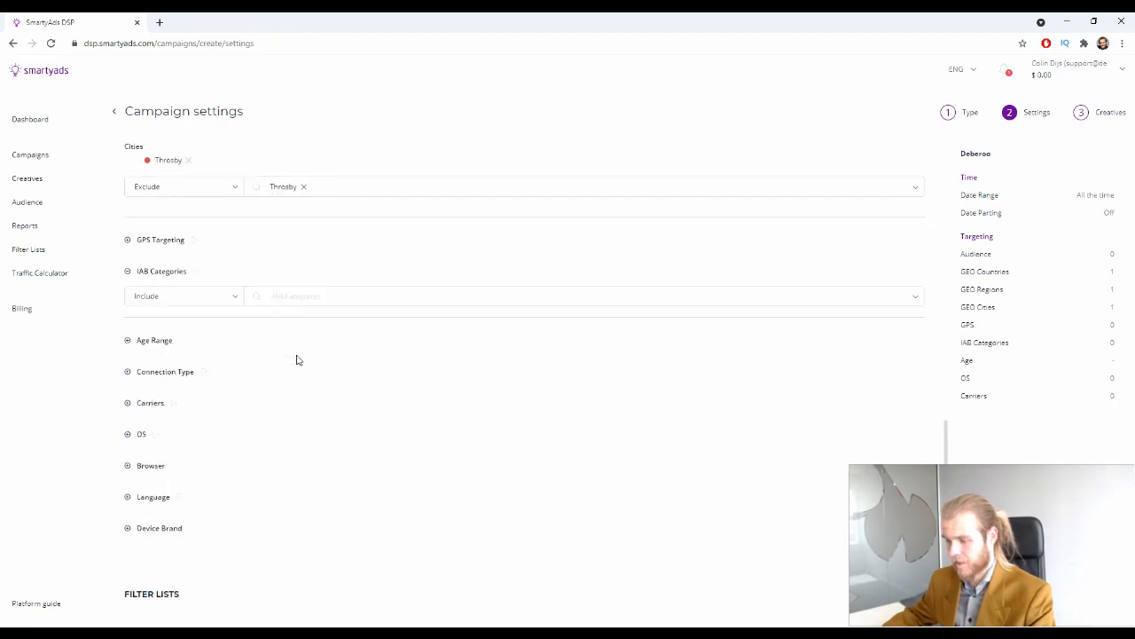
# Expand GPS Targeting, centre the map on Australia and keep it on Include
pyautogui.click(127, 240)
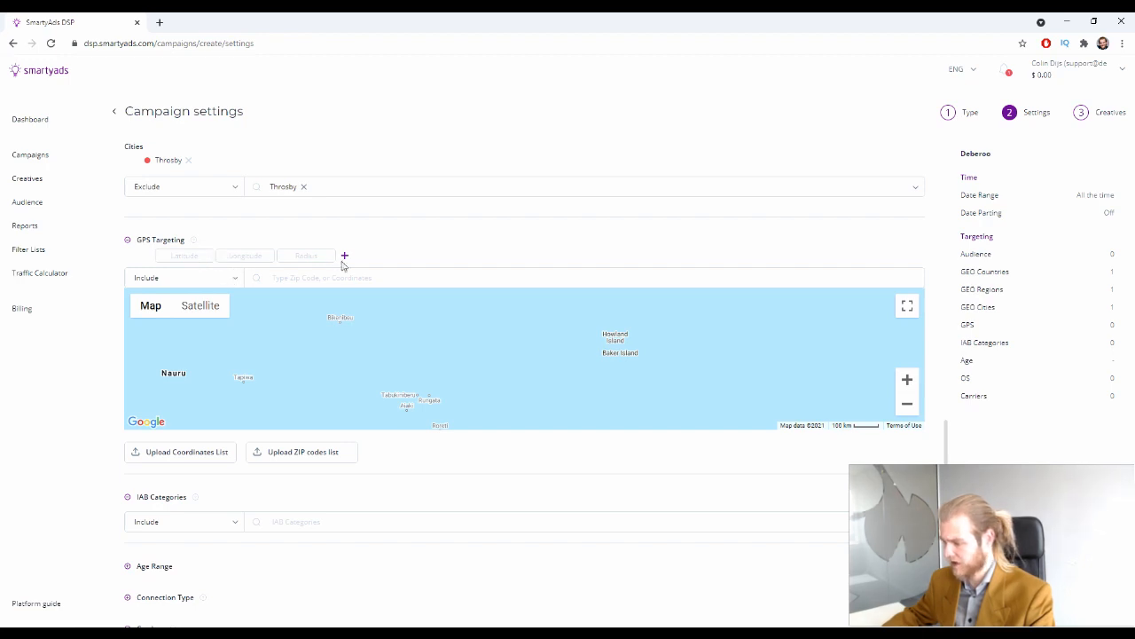
pyautogui.scroll(-1, 687, 360)
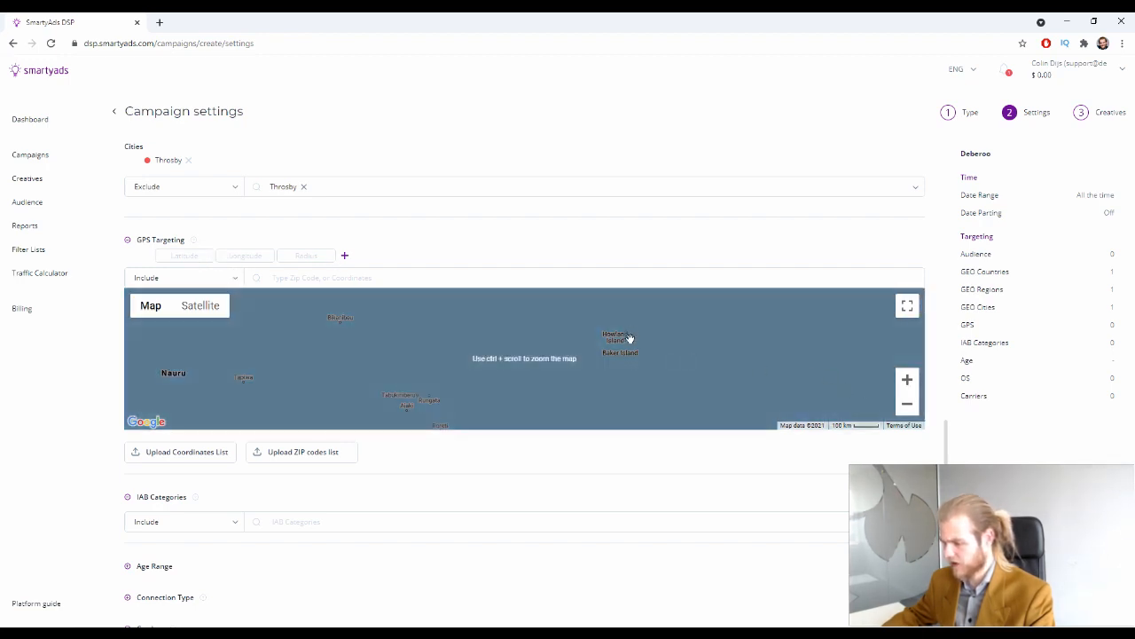
pyautogui.keyDown('ctrl'); pyautogui.scroll(-1, 621, 343); pyautogui.keyUp('ctrl')
pyautogui.keyDown('ctrl'); pyautogui.scroll(-4, 613, 345); pyautogui.keyUp('ctrl')
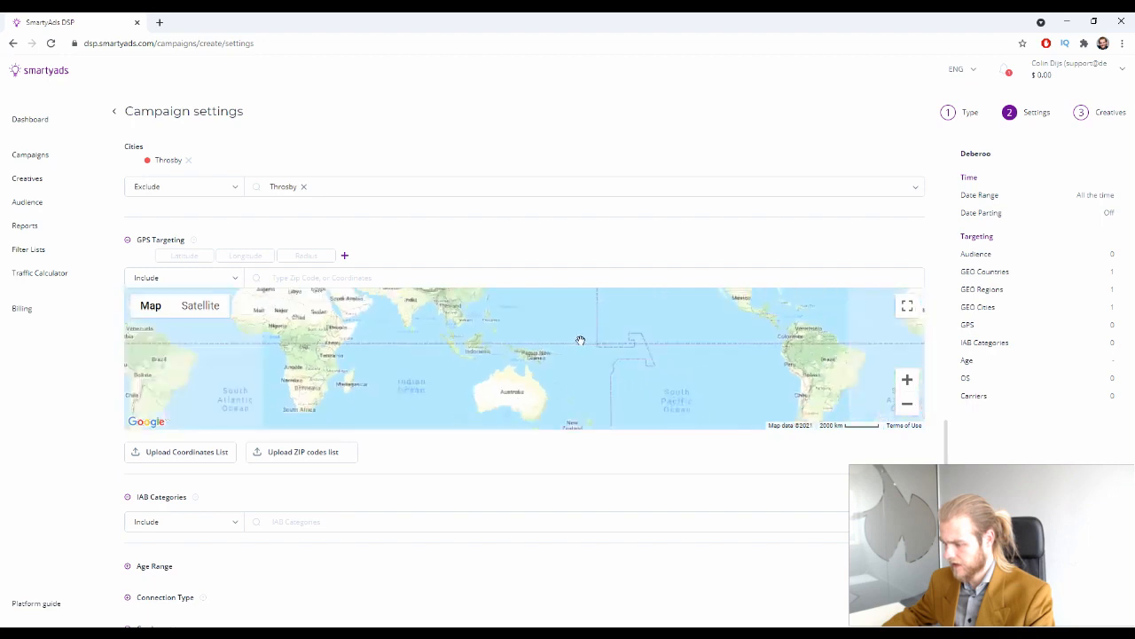
pyautogui.moveTo(519, 378); pyautogui.dragTo(525, 335)
pyautogui.keyDown('ctrl'); pyautogui.scroll(2, 548, 343); pyautogui.keyUp('ctrl')
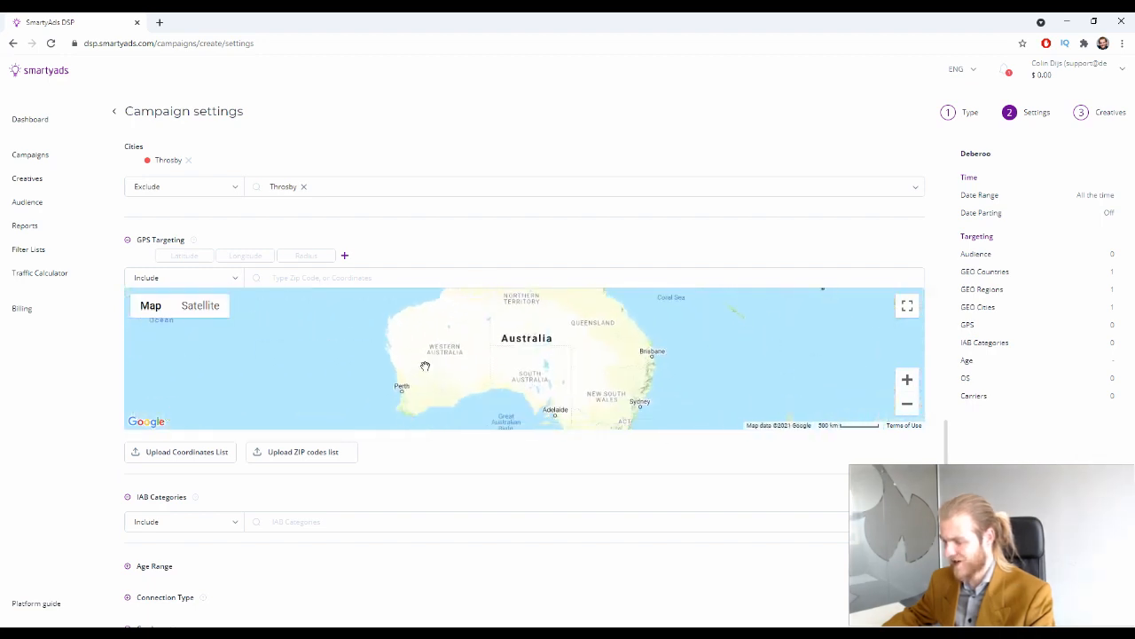
pyautogui.keyDown('ctrl'); pyautogui.scroll(-1, 664, 374); pyautogui.keyUp('ctrl')
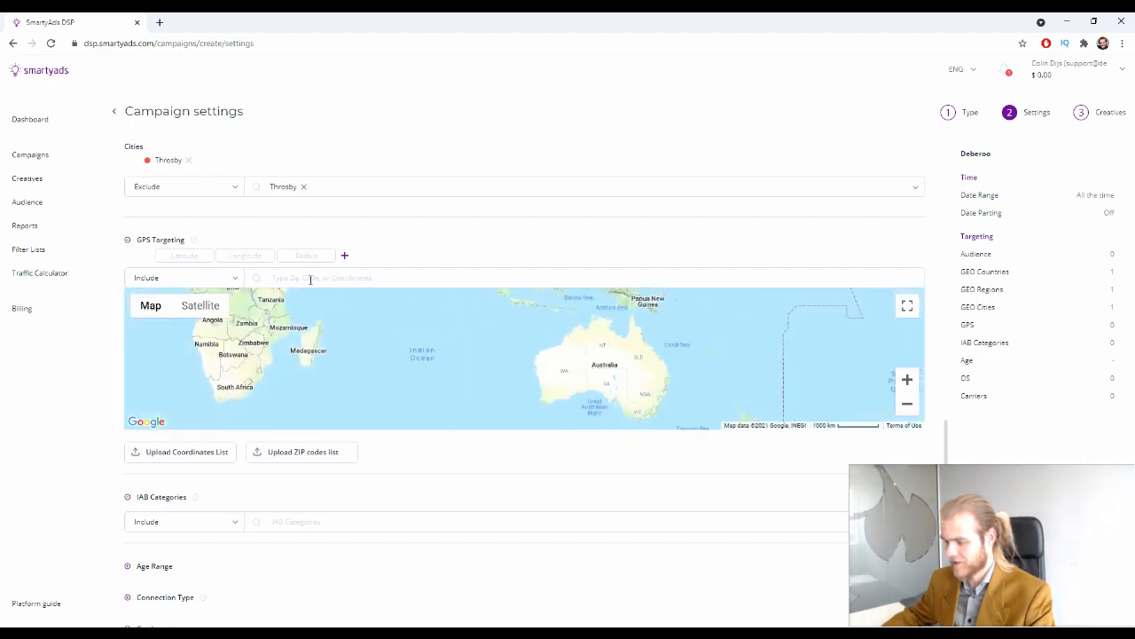
pyautogui.click(209, 282)
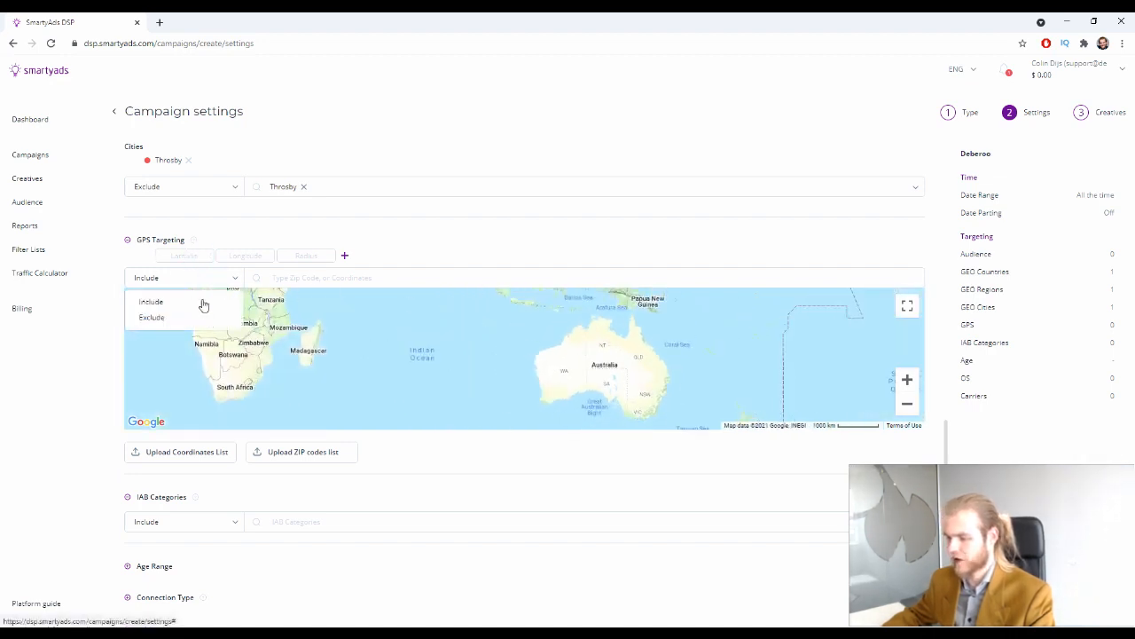
pyautogui.click(203, 305)
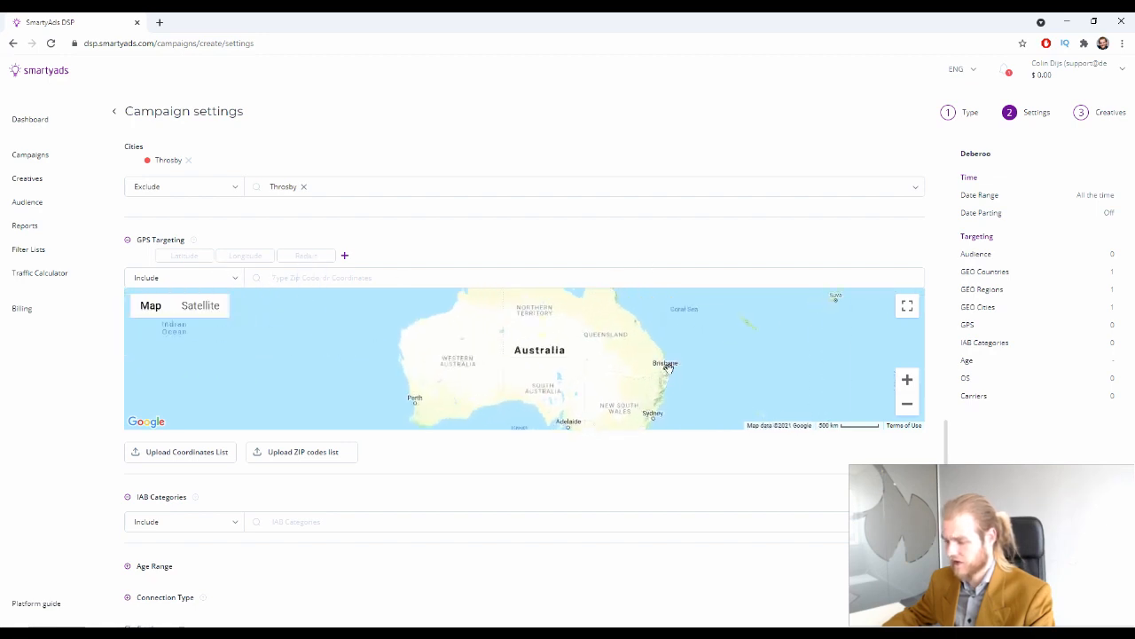
# Add a GPS radius point on Australia and a second one near Geraldton
pyautogui.click(569, 366)
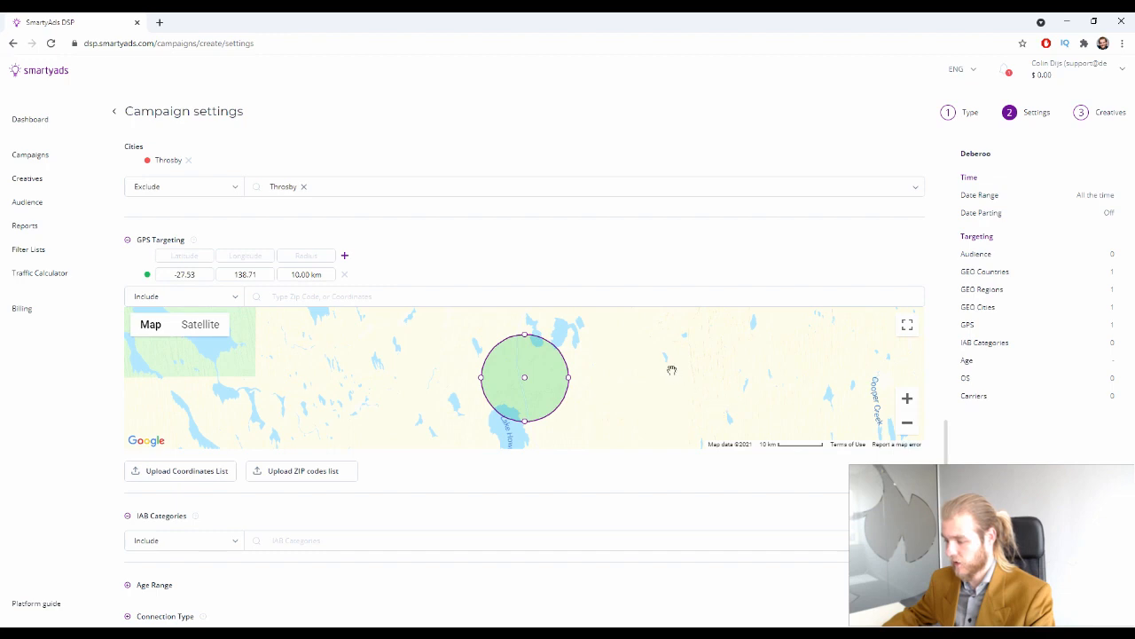
pyautogui.scroll(-4, 671, 370)
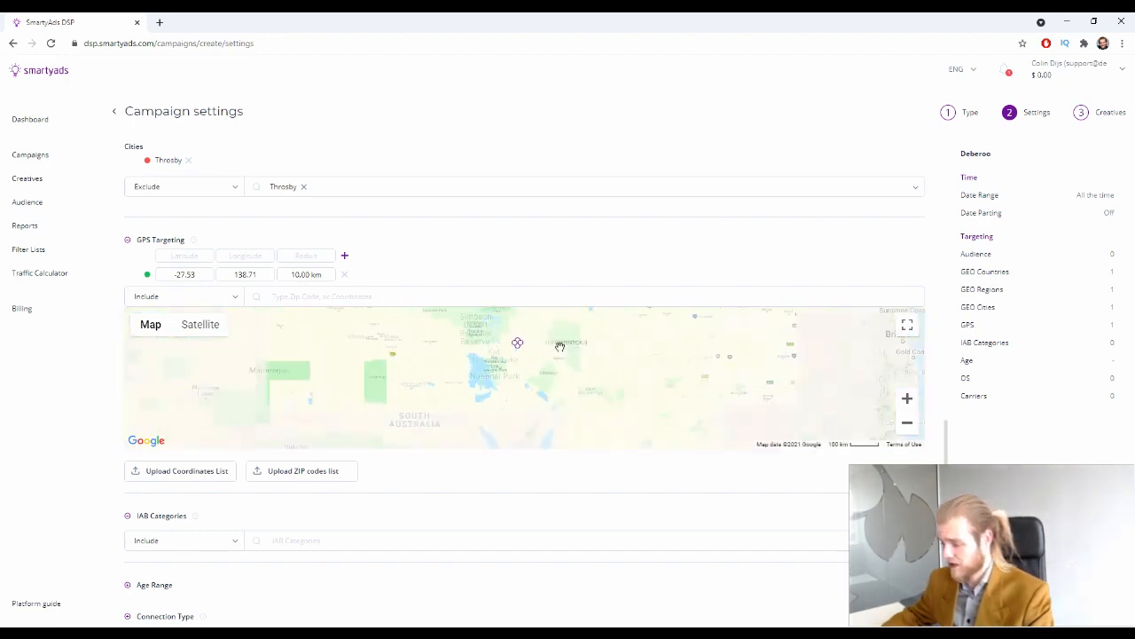
pyautogui.moveTo(559, 365); pyautogui.dragTo(644, 426)
pyautogui.scroll(-1, 608, 373)
pyautogui.moveTo(504, 367); pyautogui.dragTo(601, 240)
pyautogui.scroll(1, 441, 322)
pyautogui.moveTo(436, 337); pyautogui.dragTo(458, 379)
pyautogui.scroll(1, 443, 393)
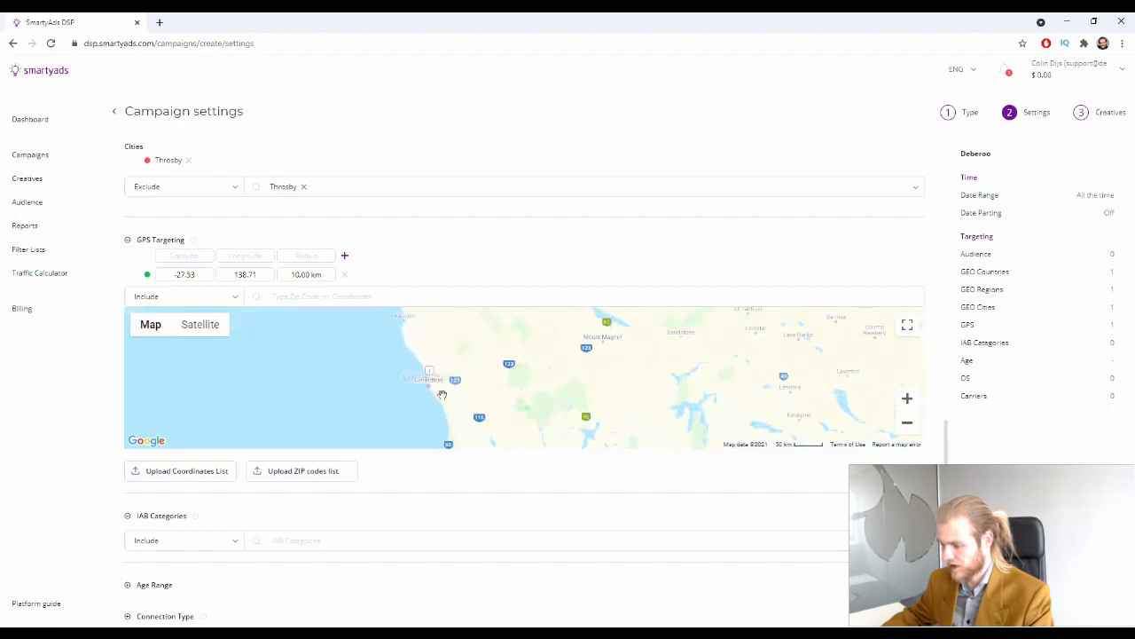
pyautogui.click(430, 382)
# Add a third GPS point west of Geraldton
pyautogui.scroll(2, 408, 395)
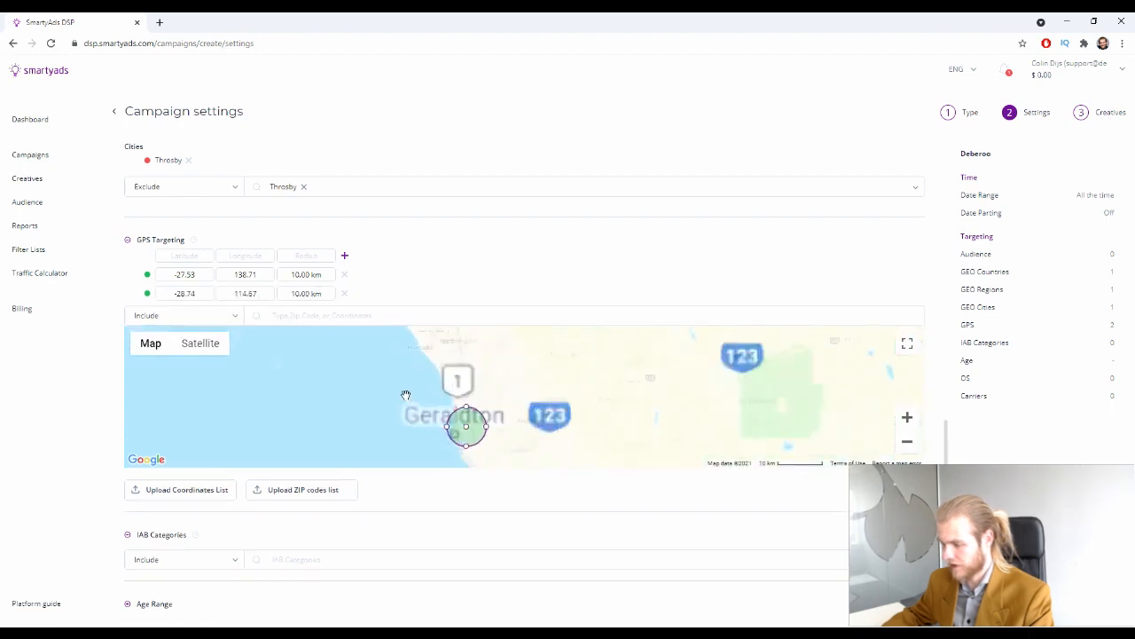
pyautogui.moveTo(423, 393); pyautogui.dragTo(414, 444)
pyautogui.scroll(-1, 379, 359)
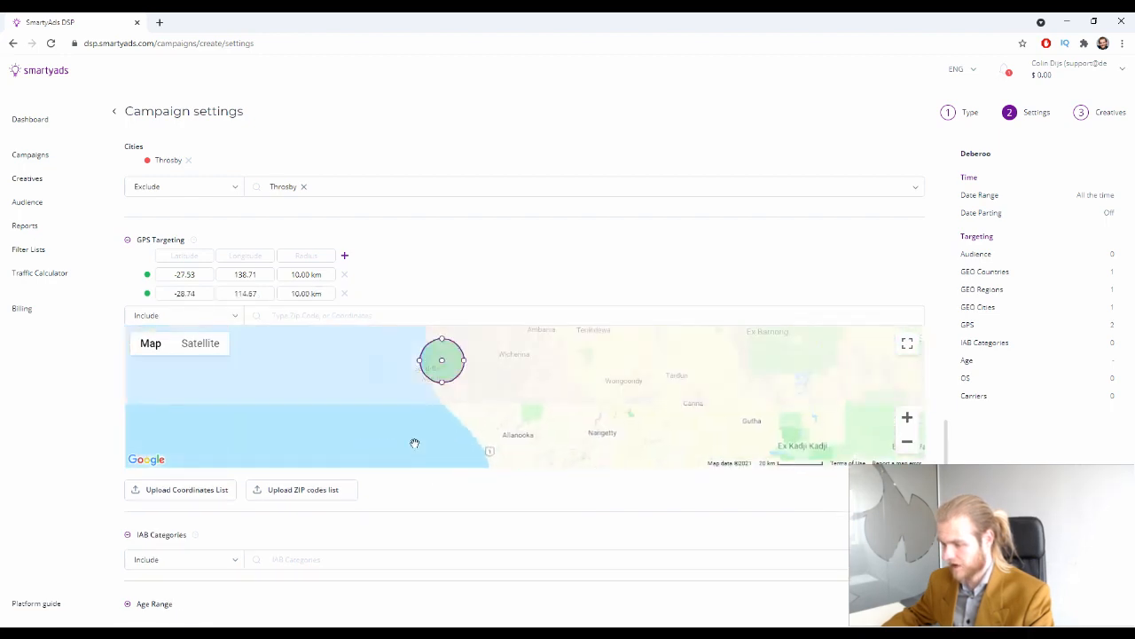
pyautogui.scroll(-1, 388, 387)
pyautogui.moveTo(370, 371); pyautogui.dragTo(428, 340)
pyautogui.scroll(-1, 390, 382)
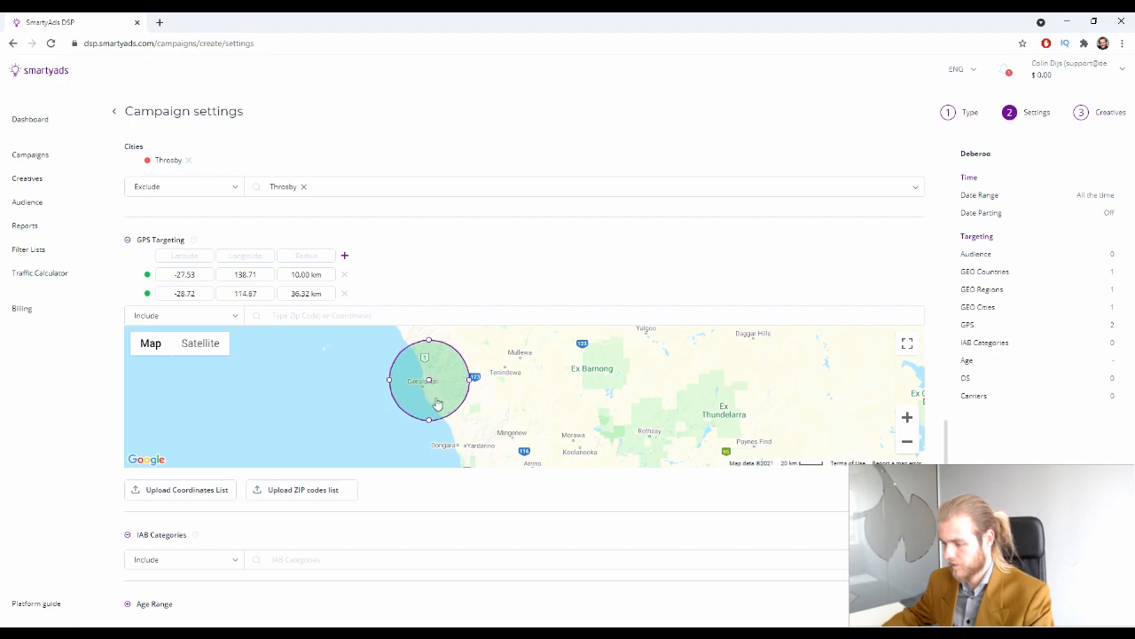
pyautogui.click(371, 388)
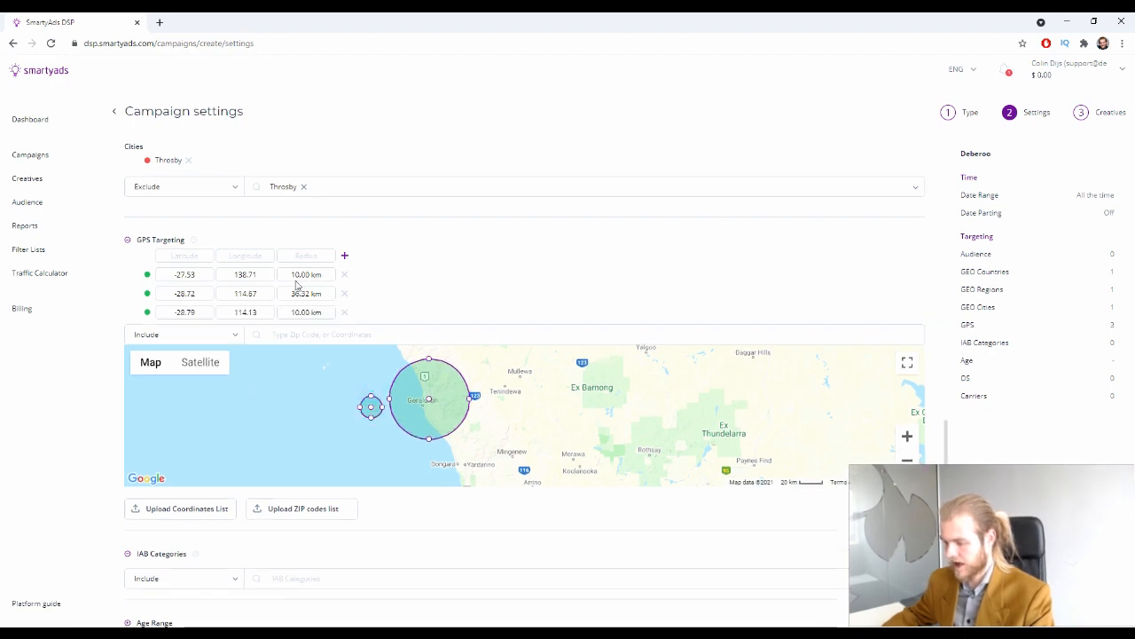
# Switch GPS targeting to Exclude and move the small circle inland near Mingenew
pyautogui.click(238, 335)
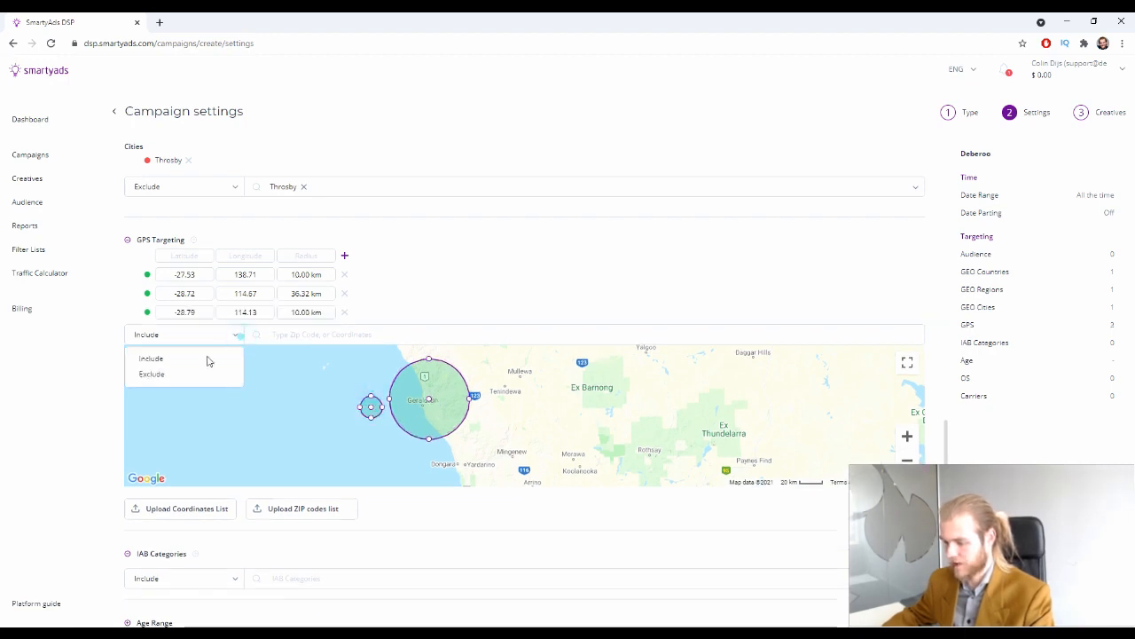
pyautogui.click(146, 372)
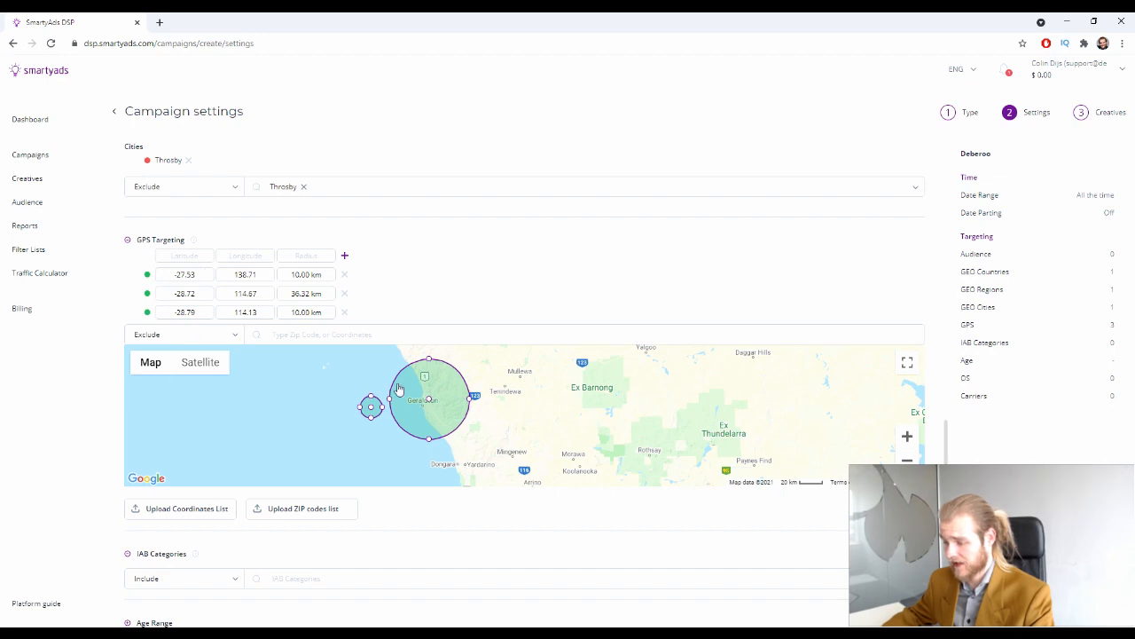
pyautogui.moveTo(371, 409); pyautogui.dragTo(530, 476)
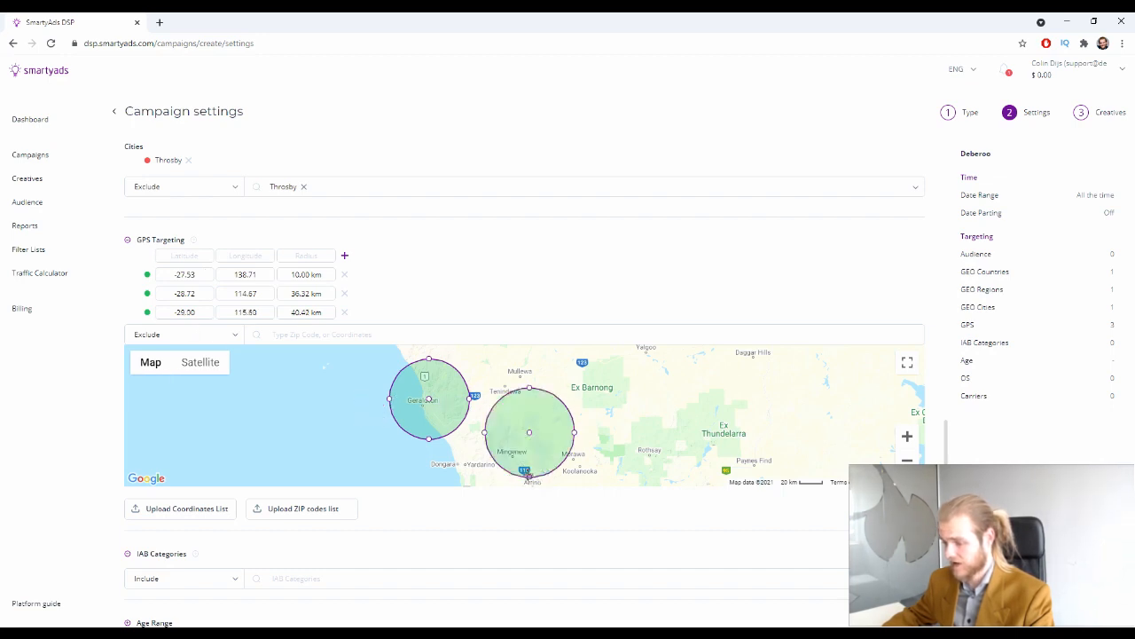
pyautogui.scroll(-1, 382, 271)
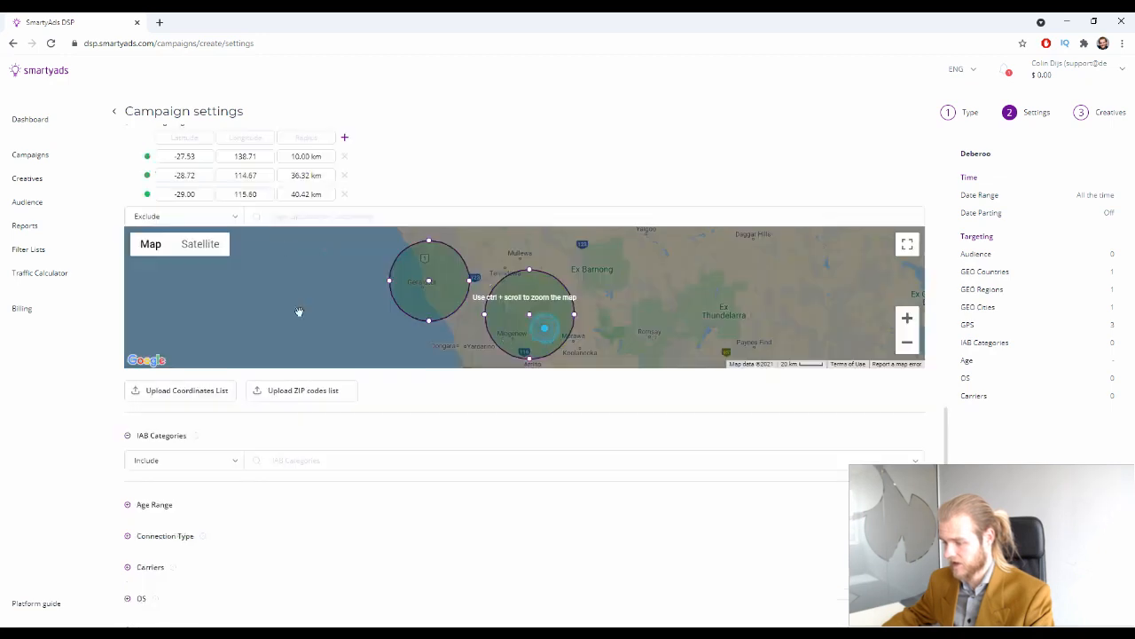
pyautogui.click(194, 222)
pyautogui.click(582, 151)
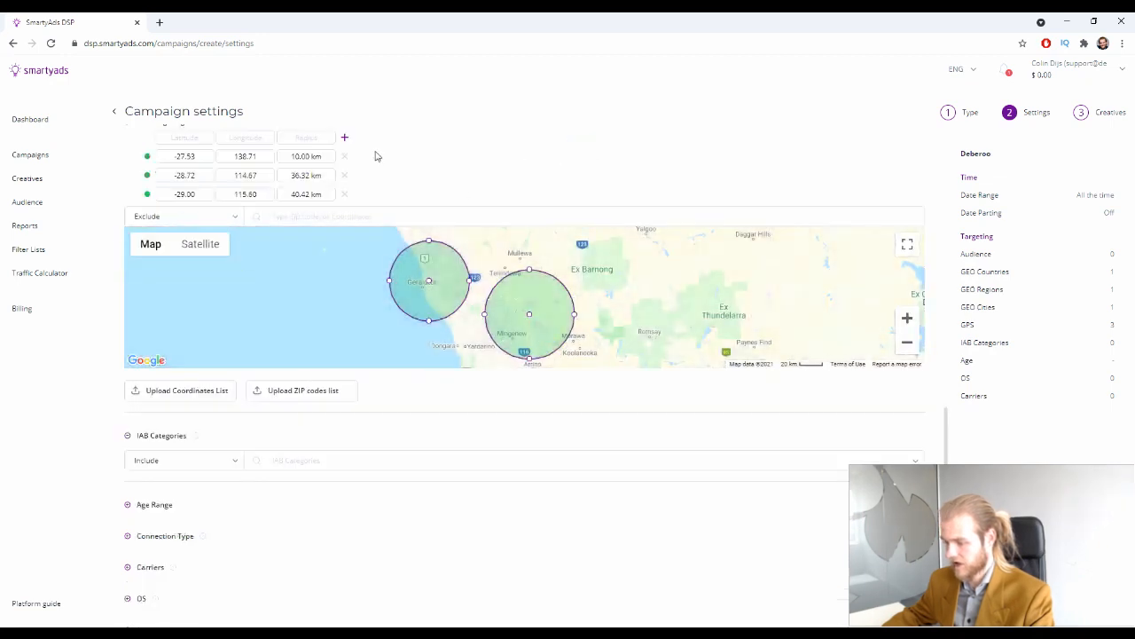
pyautogui.scroll(1, 257, 184)
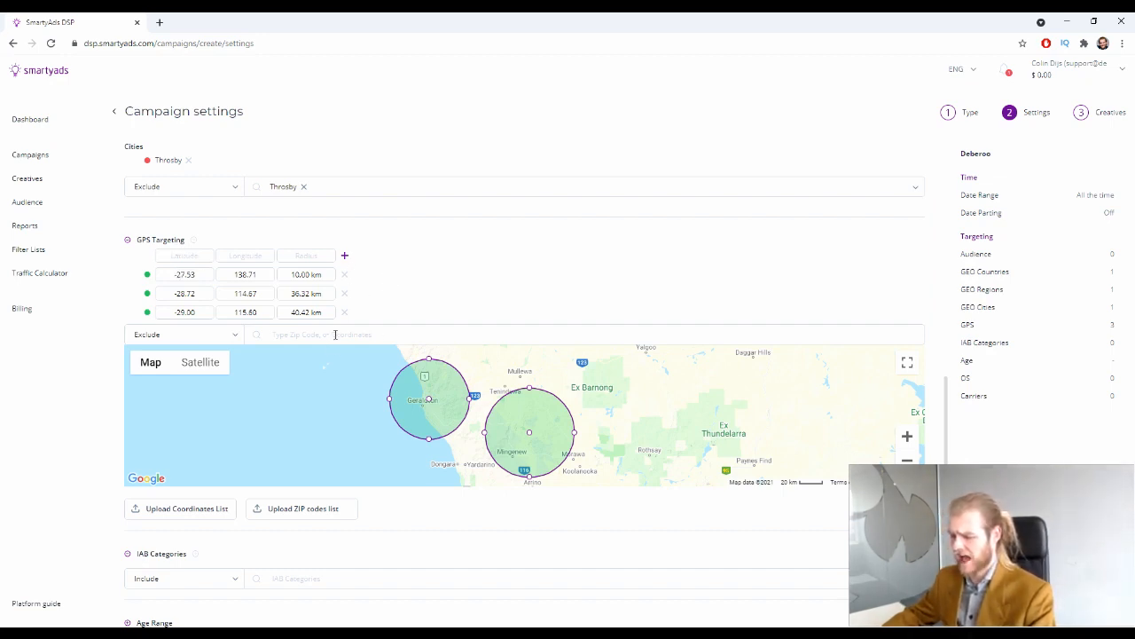
pyautogui.scroll(-3, 661, 398)
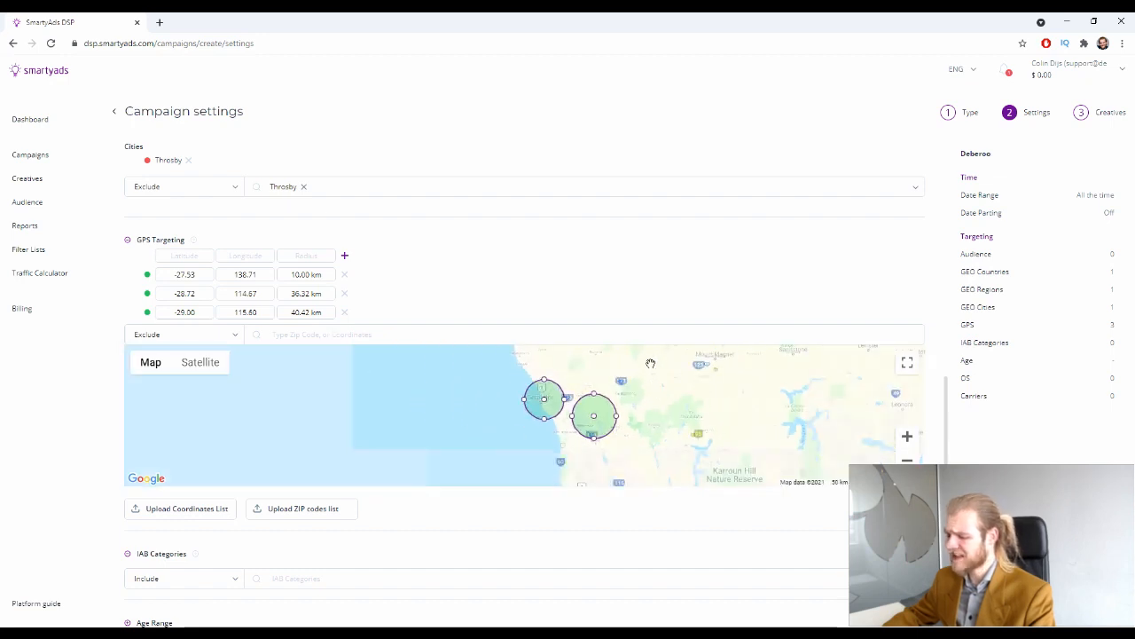
pyautogui.scroll(-3, 667, 394)
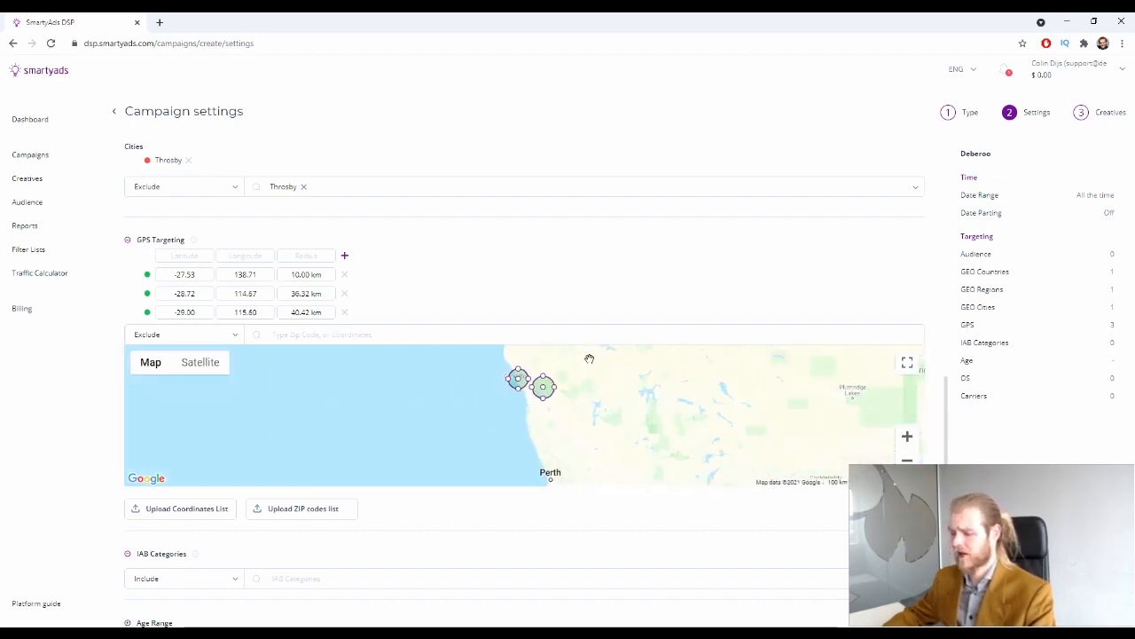
pyautogui.moveTo(629, 383); pyautogui.dragTo(618, 427)
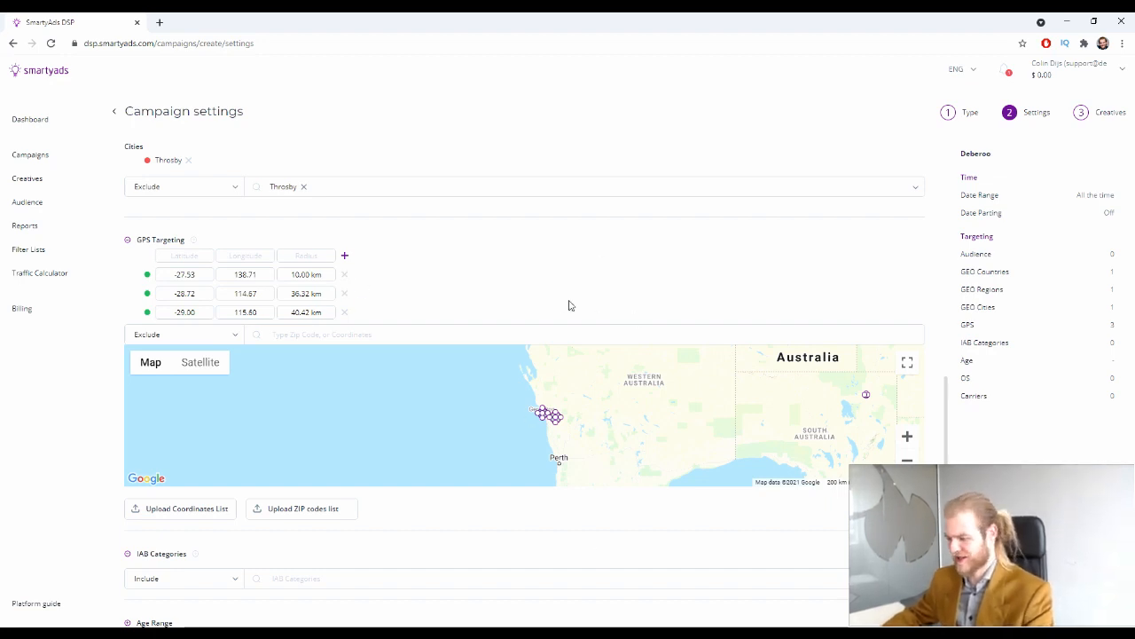
pyautogui.scroll(-1, 603, 412)
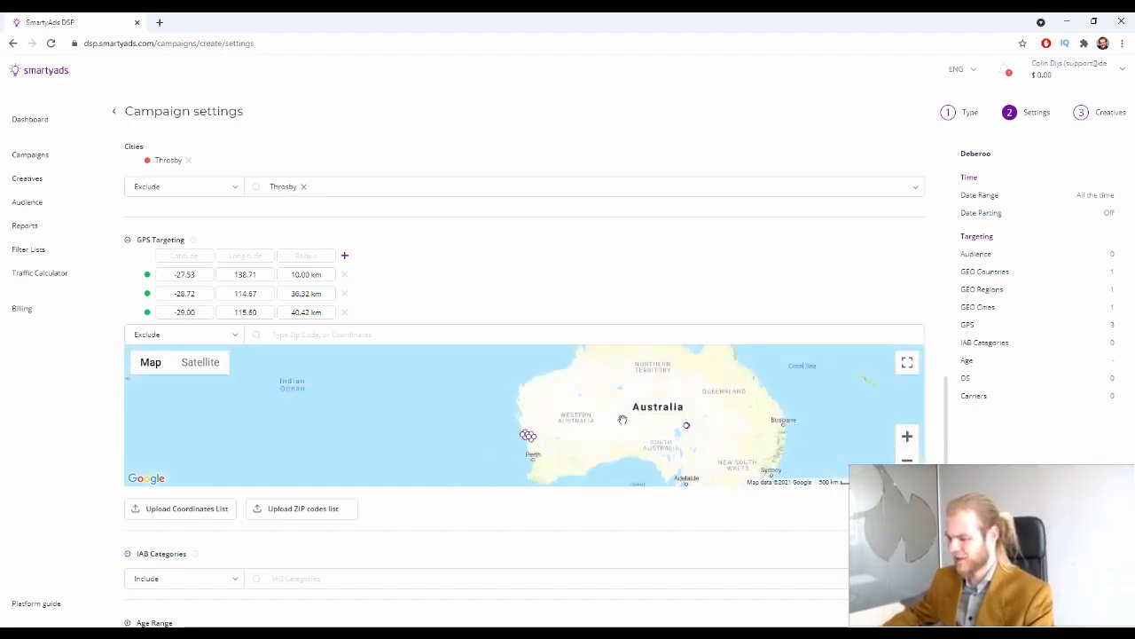
pyautogui.scroll(2, 692, 424)
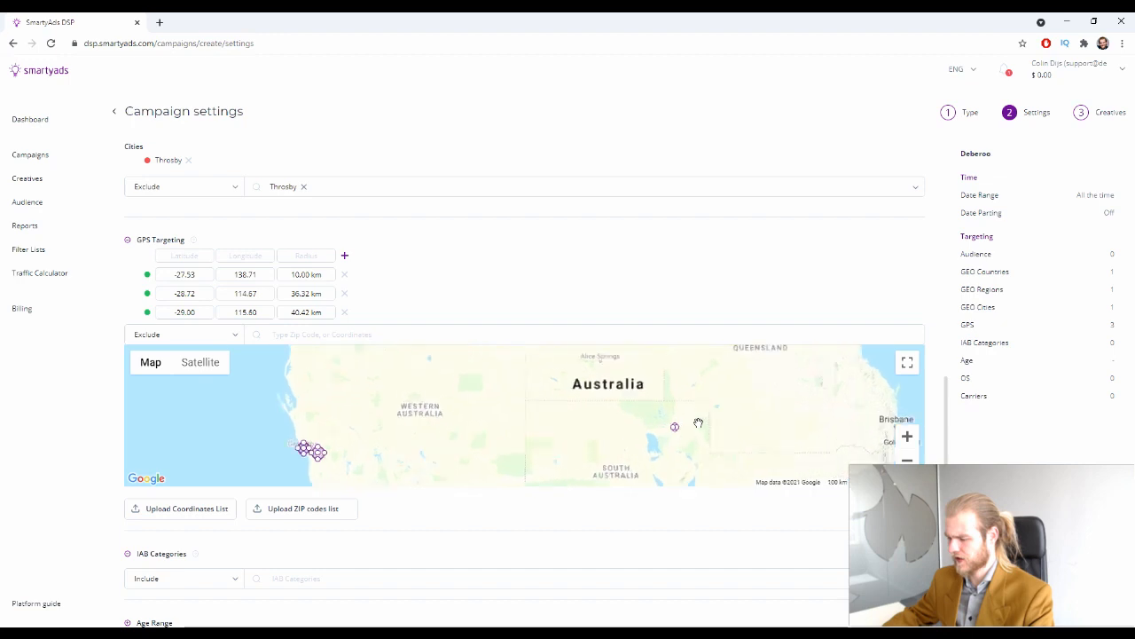
# Remove all three GPS points and collapse the GPS Targeting section
pyautogui.click(345, 274)
pyautogui.click(345, 275)
pyautogui.click(345, 274)
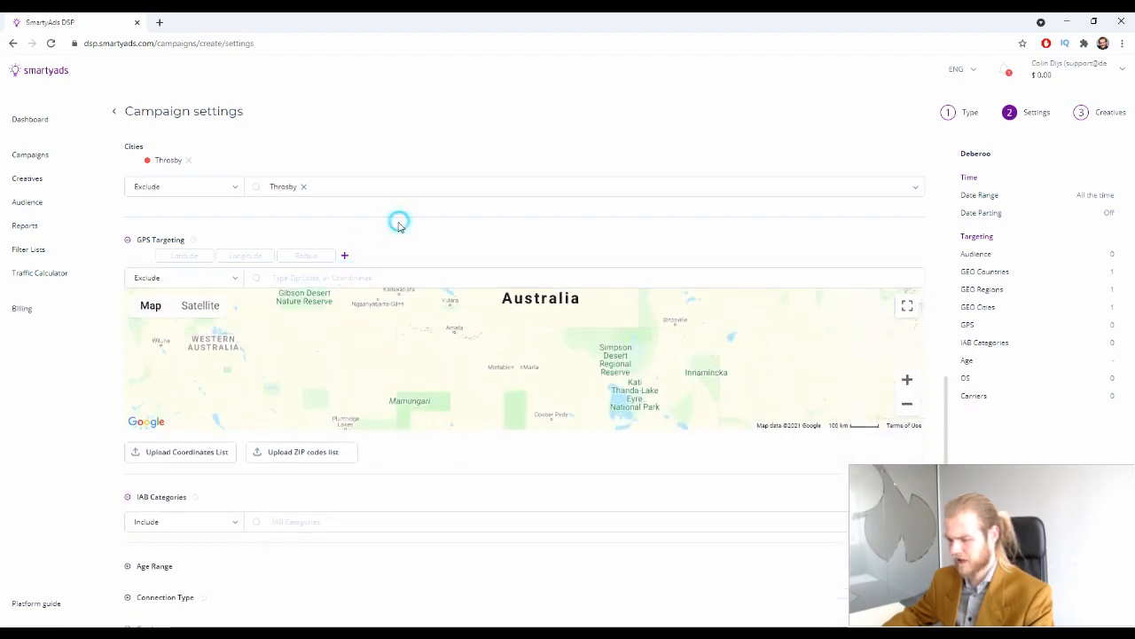
pyautogui.click(127, 241)
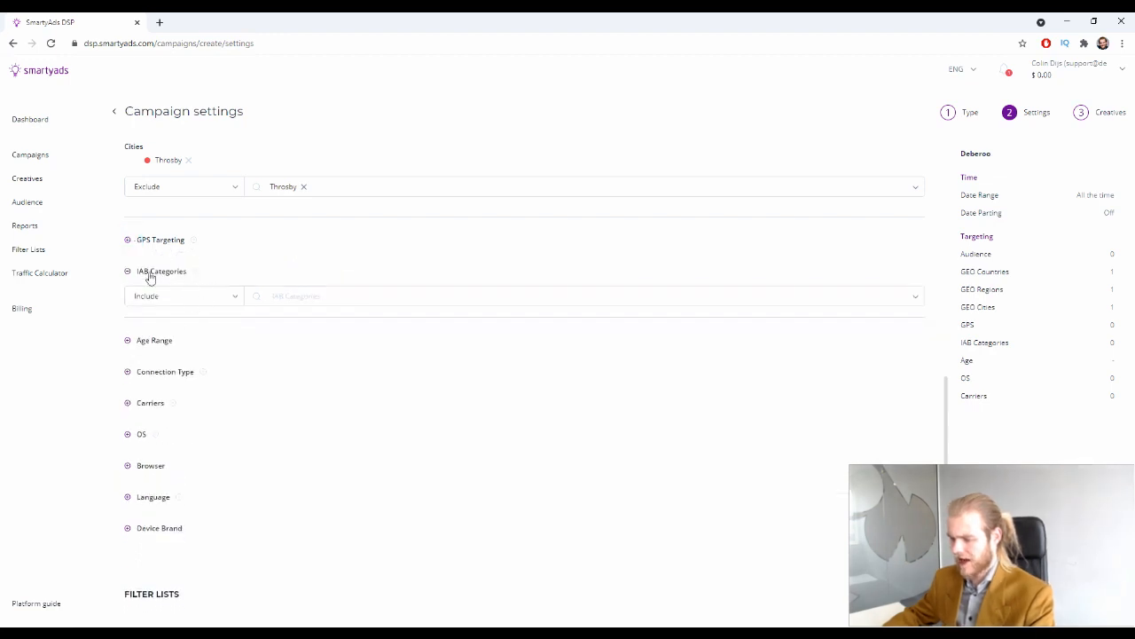
pyautogui.moveTo(195, 276)
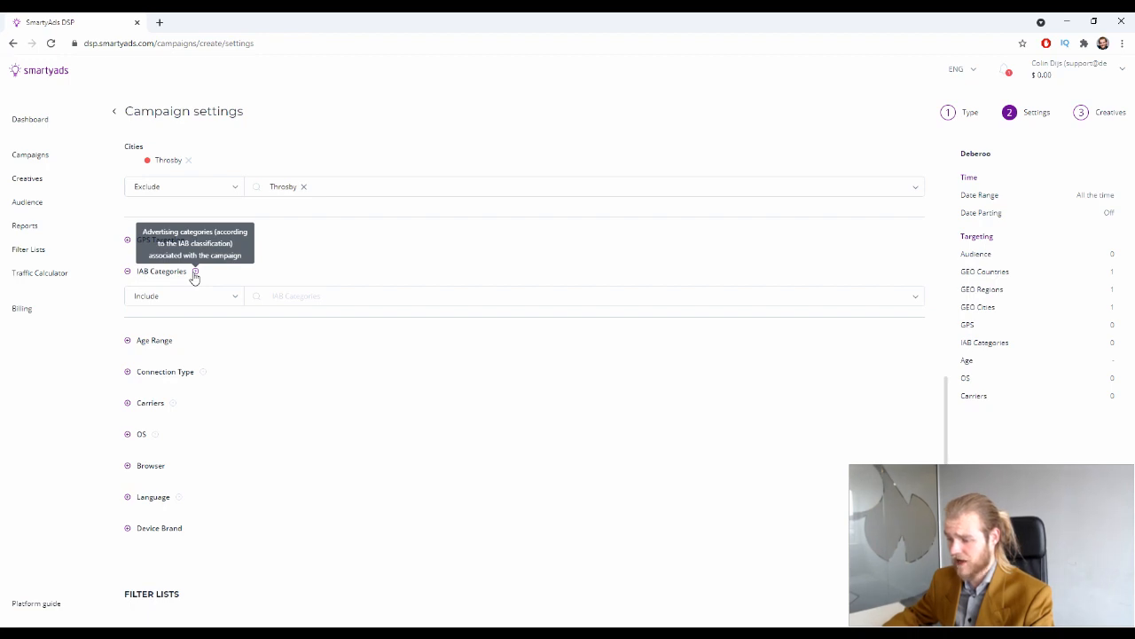
pyautogui.click(365, 293)
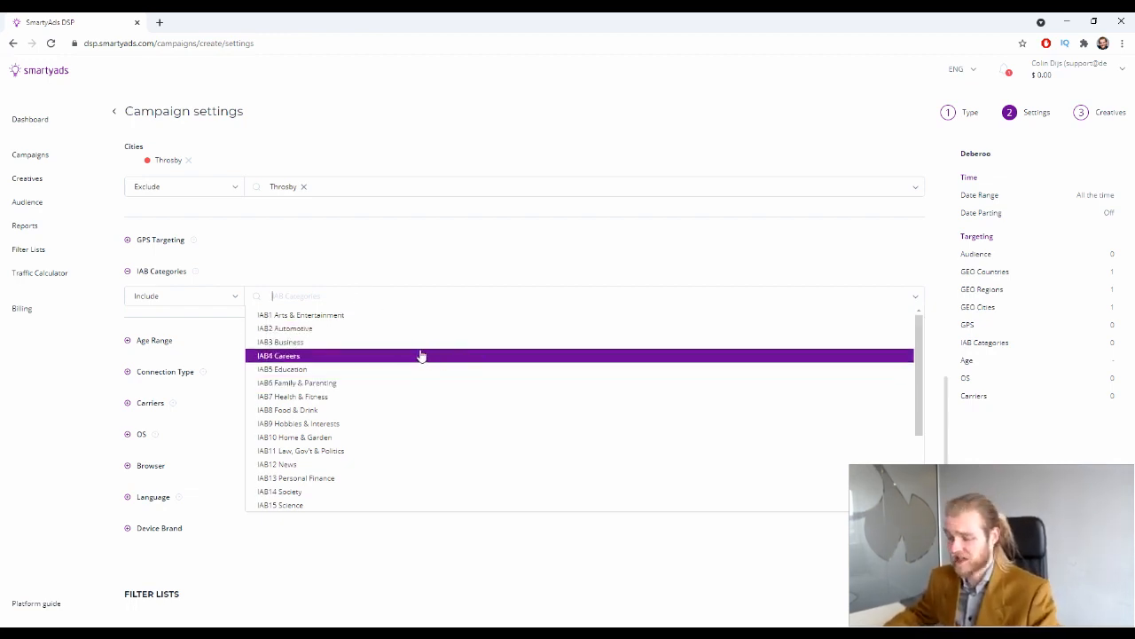
pyautogui.scroll(-2, 448, 350)
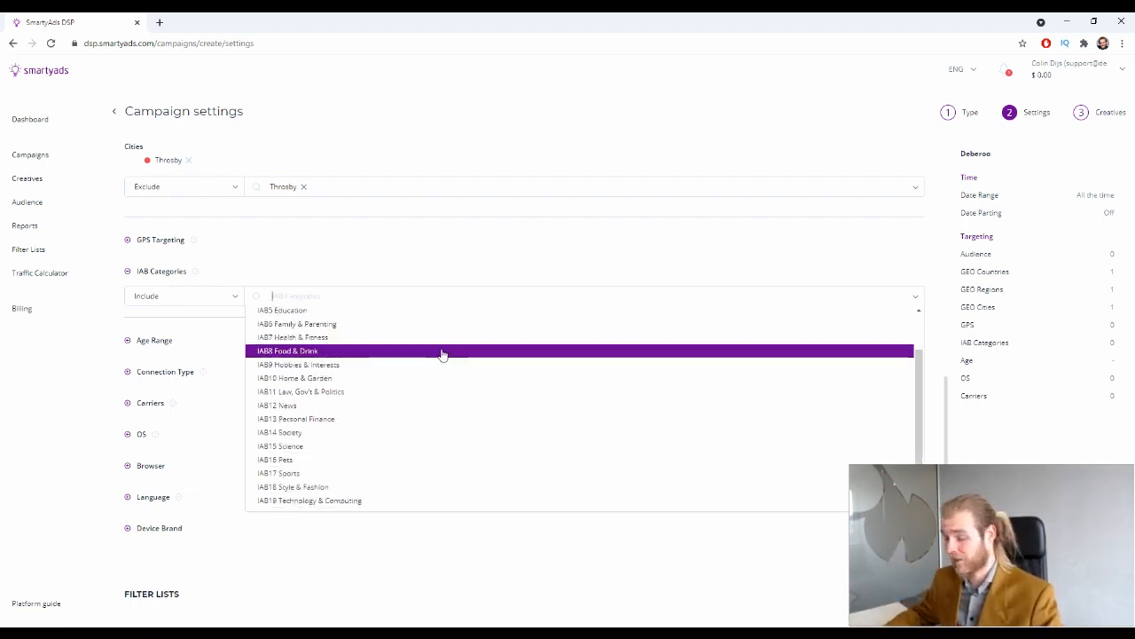
pyautogui.scroll(-1, 452, 449)
pyautogui.scroll(1, 456, 436)
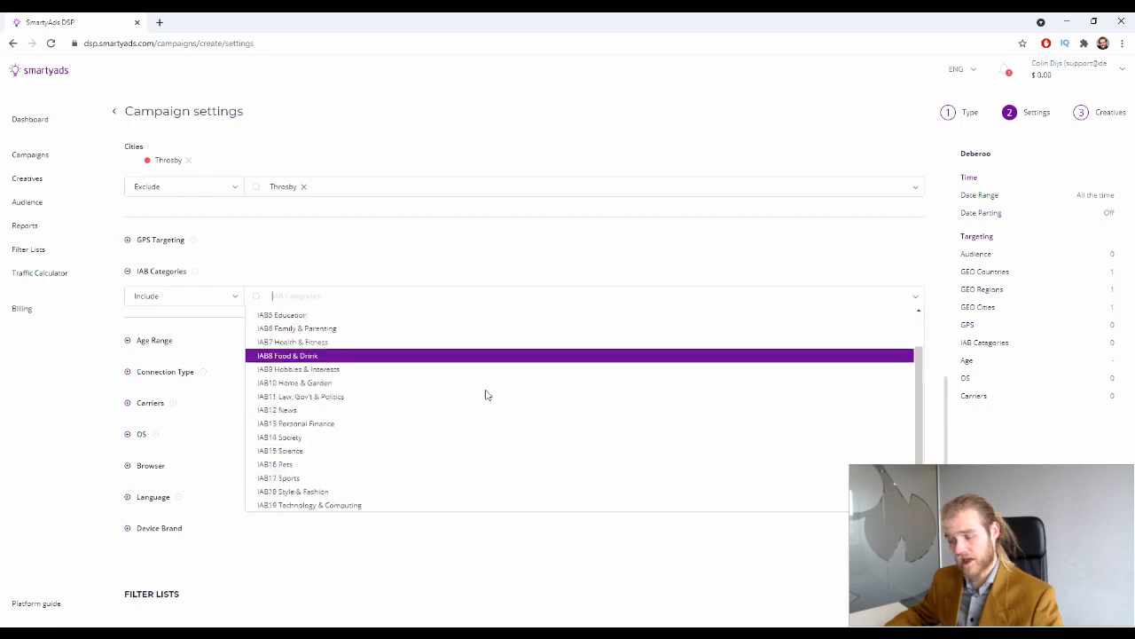
pyautogui.scroll(-2, 468, 436)
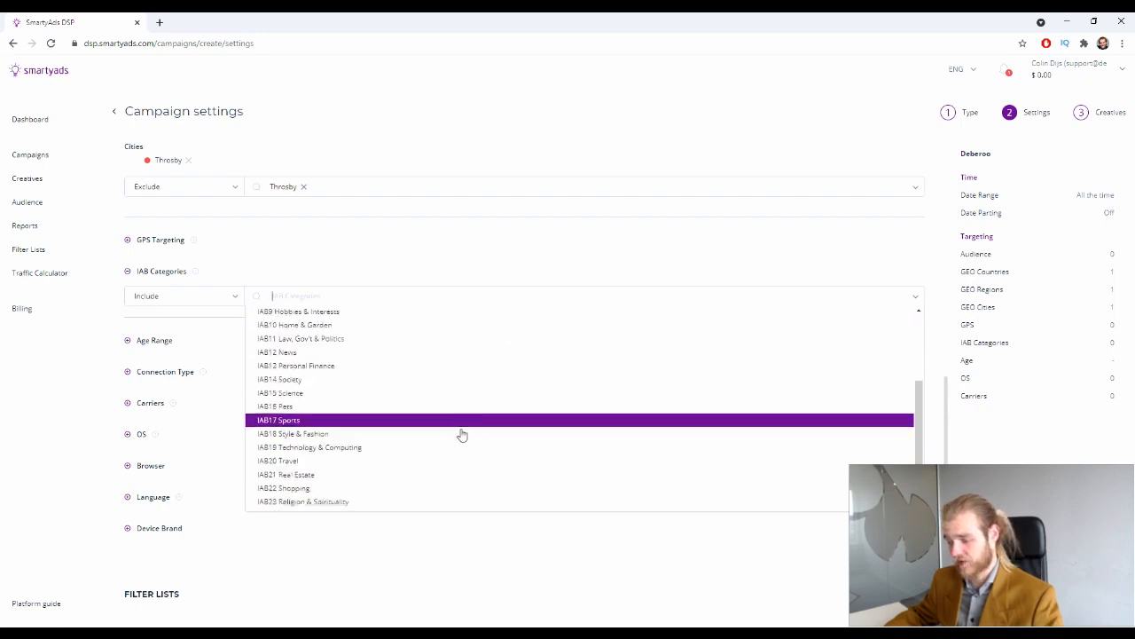
pyautogui.click(320, 422)
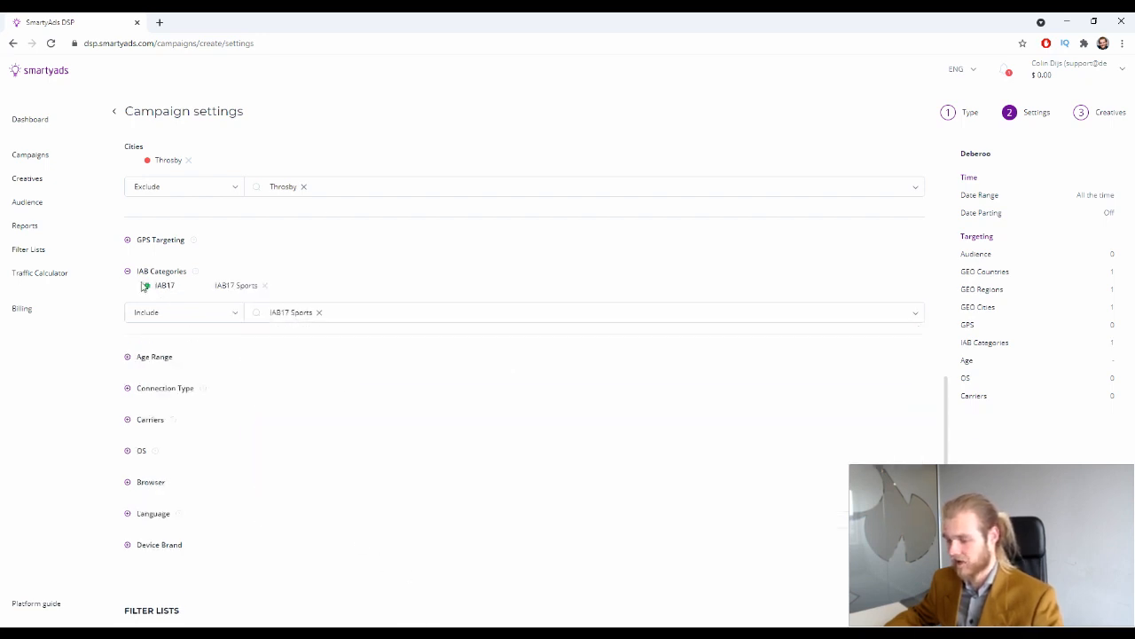
pyautogui.click(210, 311)
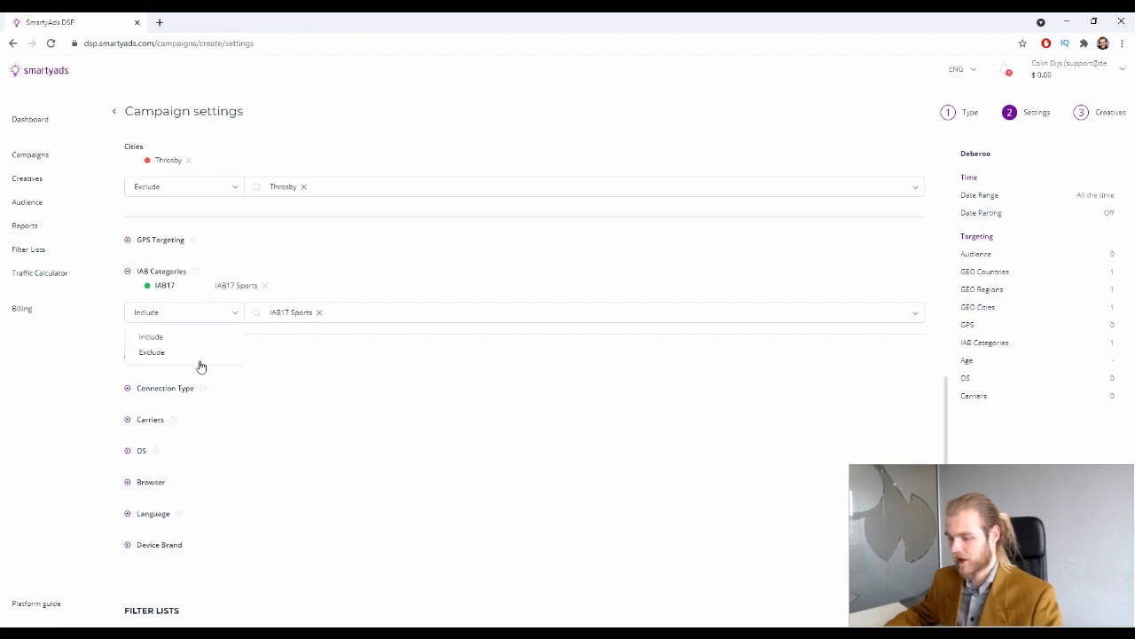
pyautogui.click(196, 353)
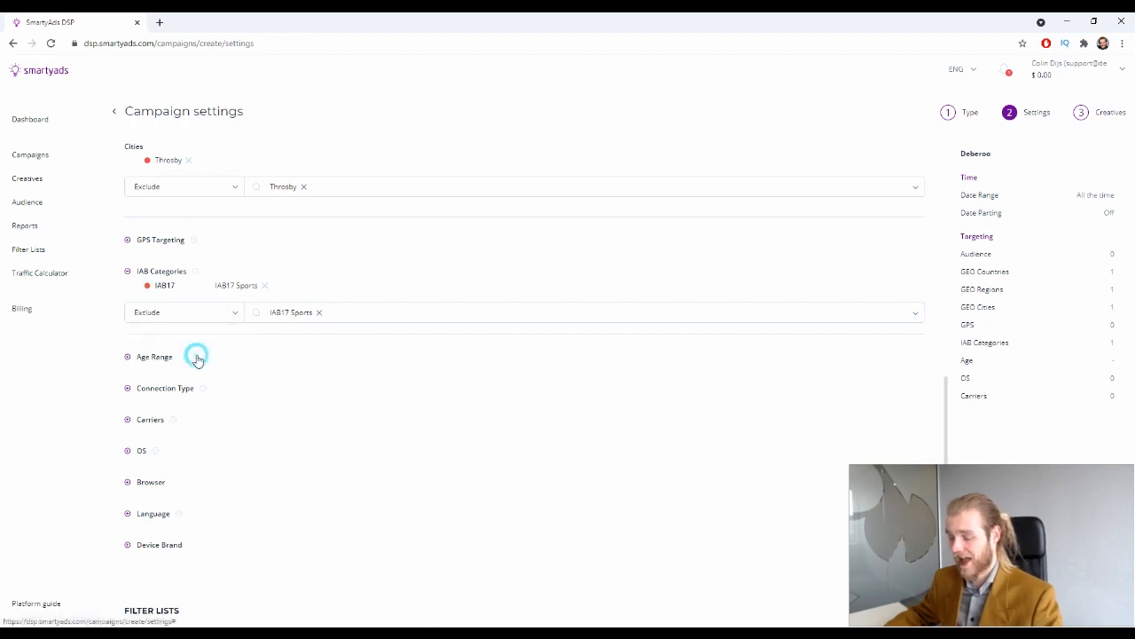
pyautogui.click(320, 315)
pyautogui.click(320, 297)
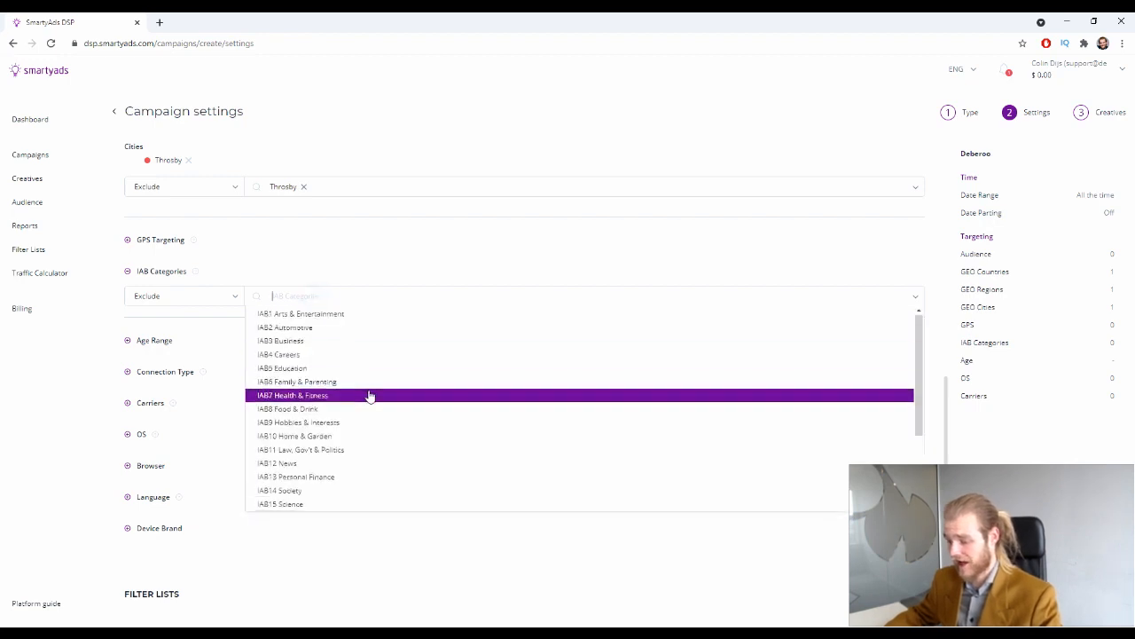
pyautogui.scroll(-5, 373, 388)
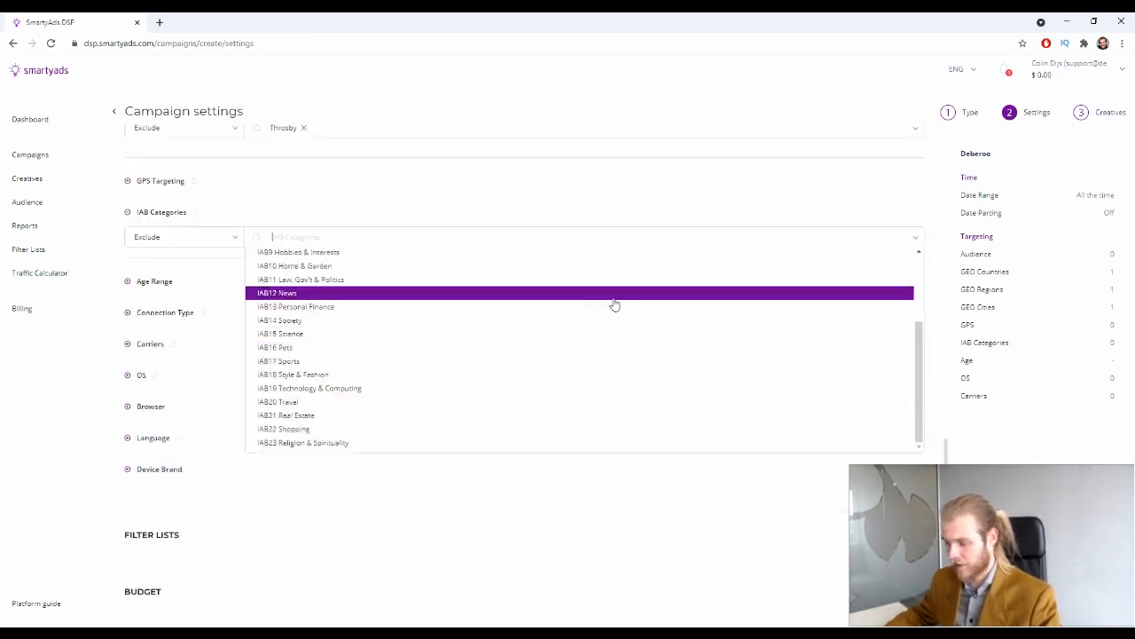
pyautogui.scroll(5, 567, 330)
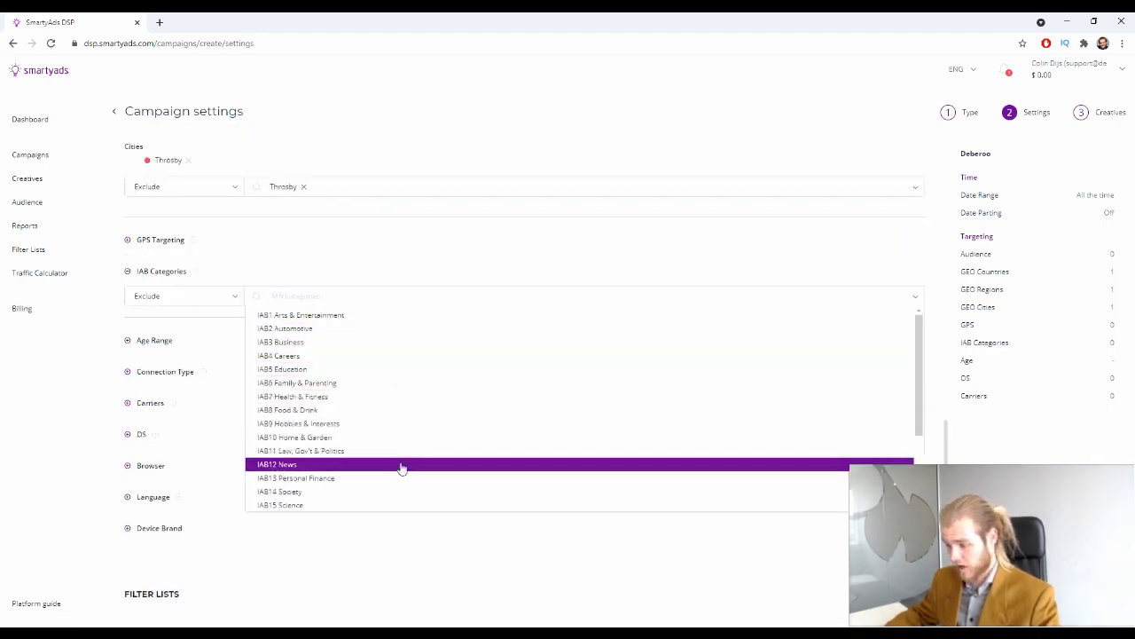
pyautogui.scroll(-2, 391, 414)
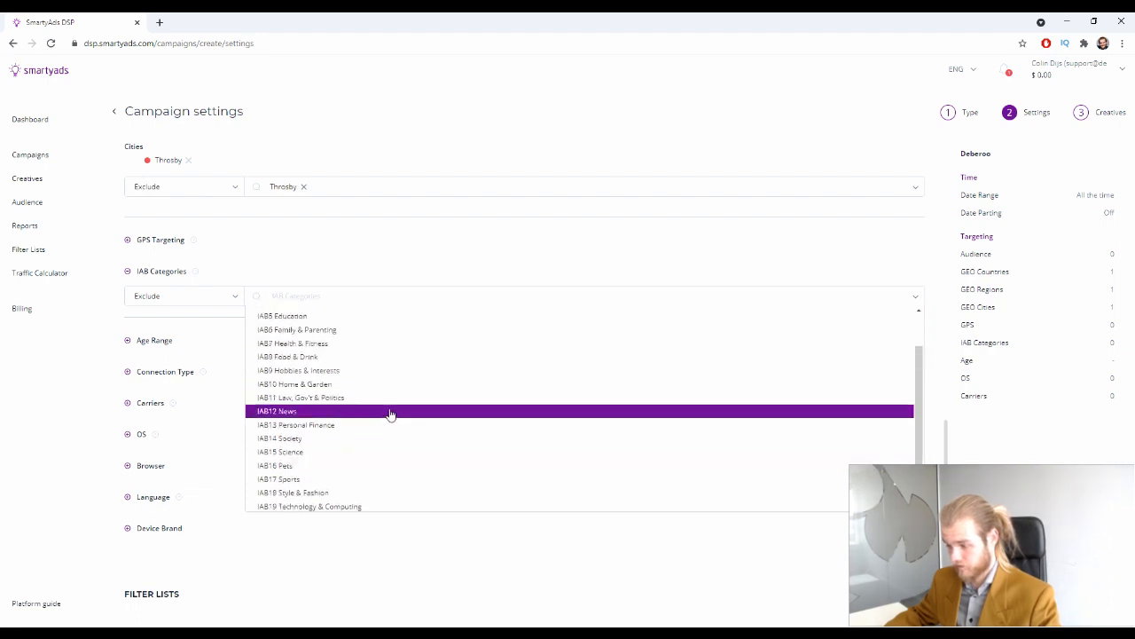
pyautogui.click(350, 399)
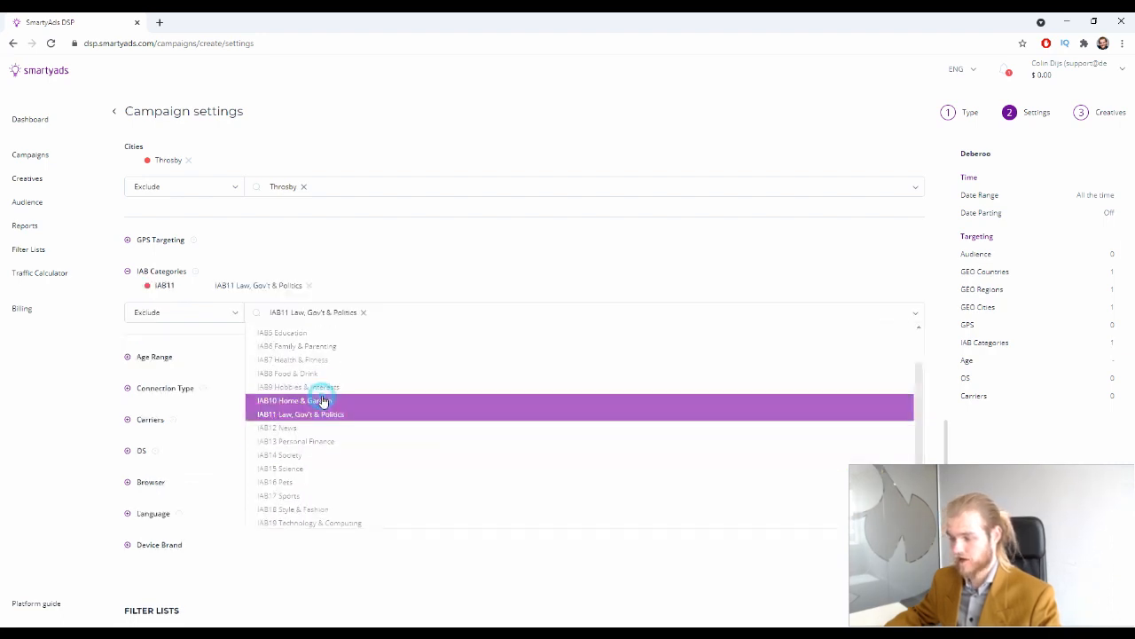
pyautogui.click(363, 312)
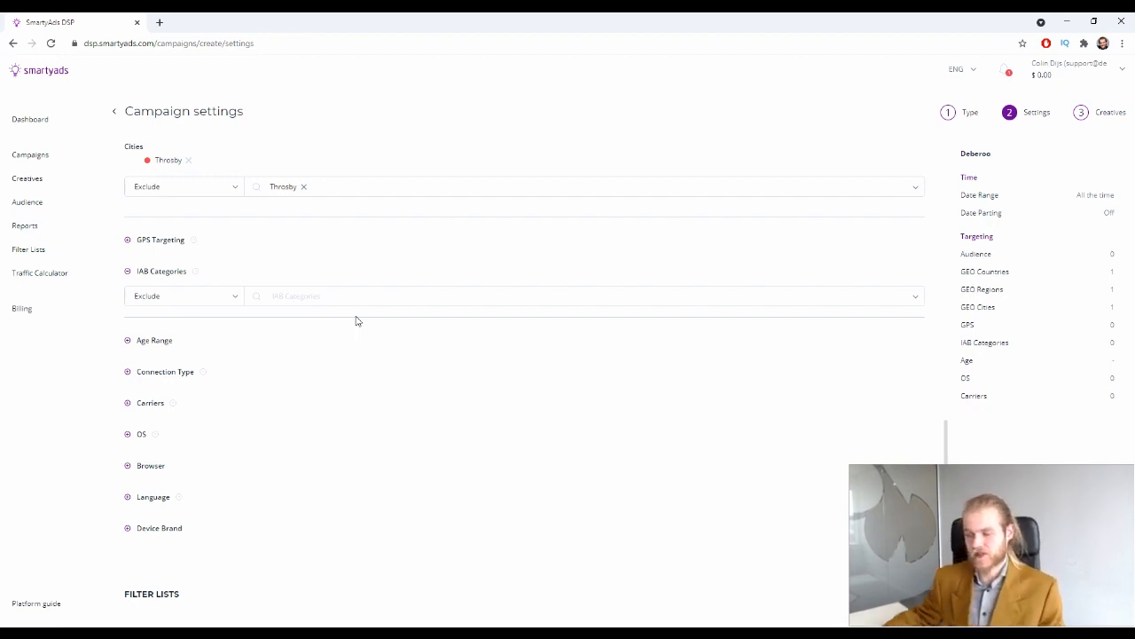
pyautogui.click(127, 270)
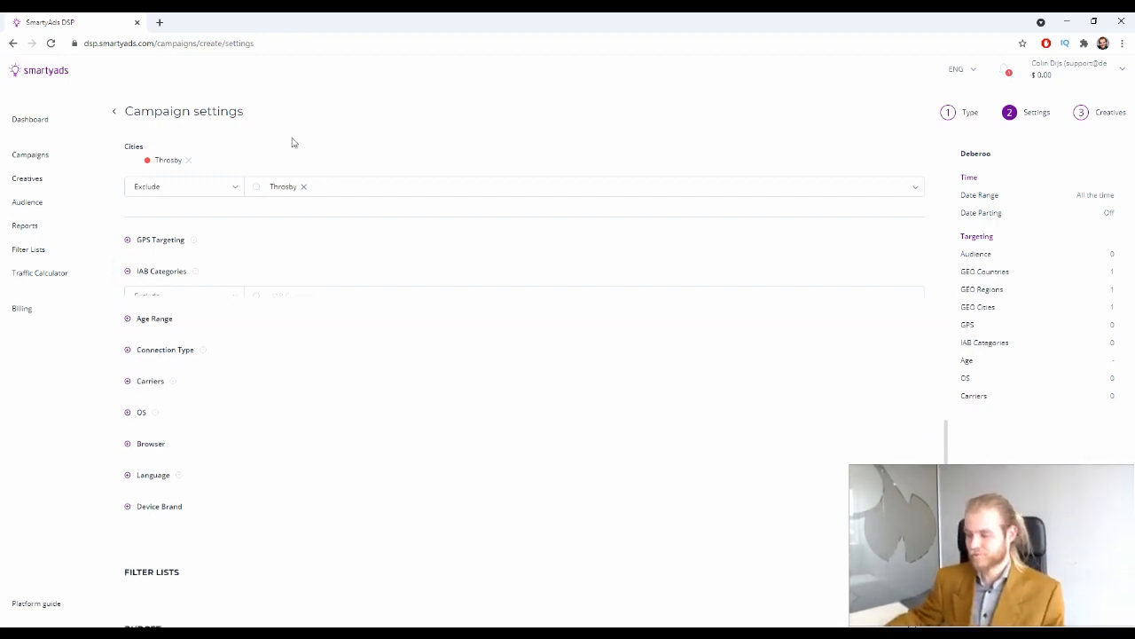
# Set the Age Range from 24 to 96
pyautogui.click(128, 303)
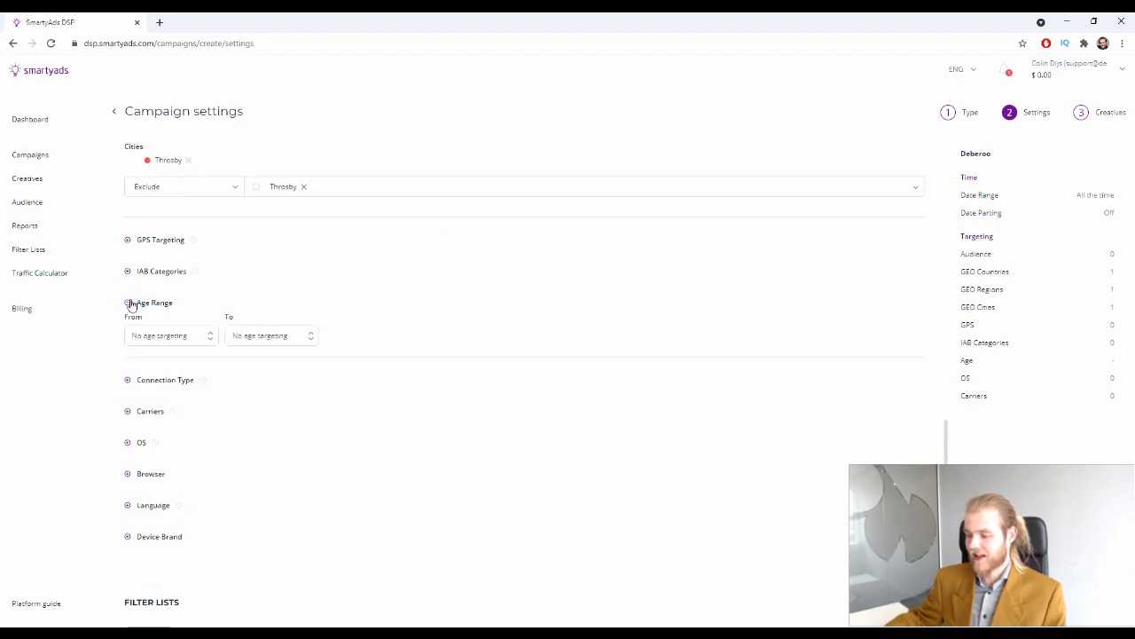
pyautogui.click(183, 334)
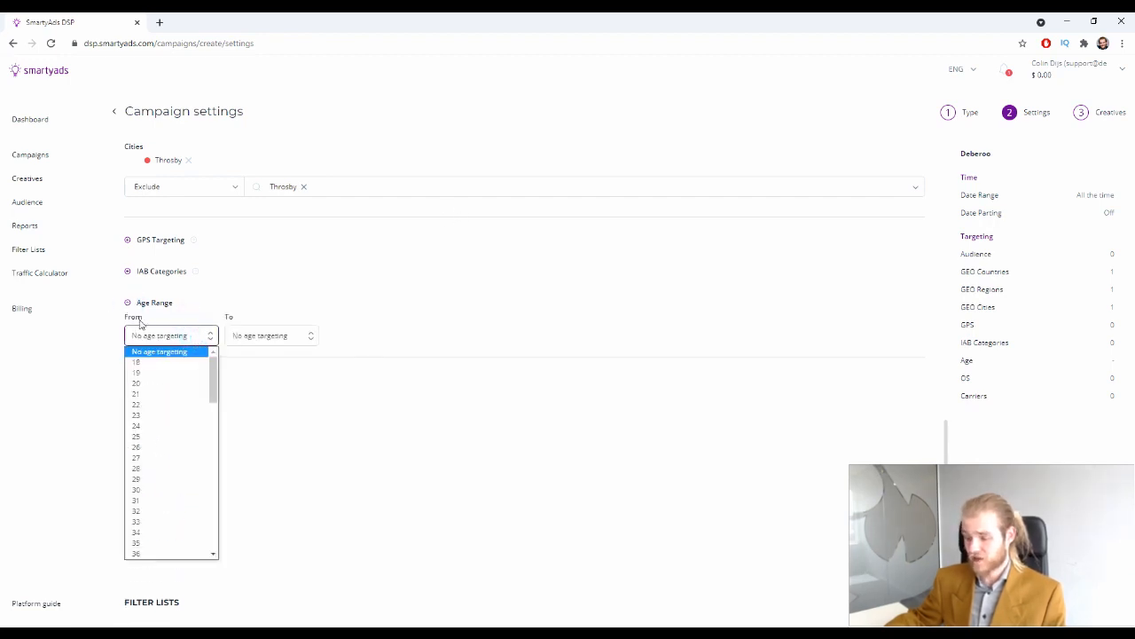
pyautogui.click(188, 424)
pyautogui.click(263, 335)
pyautogui.scroll(-2, 292, 479)
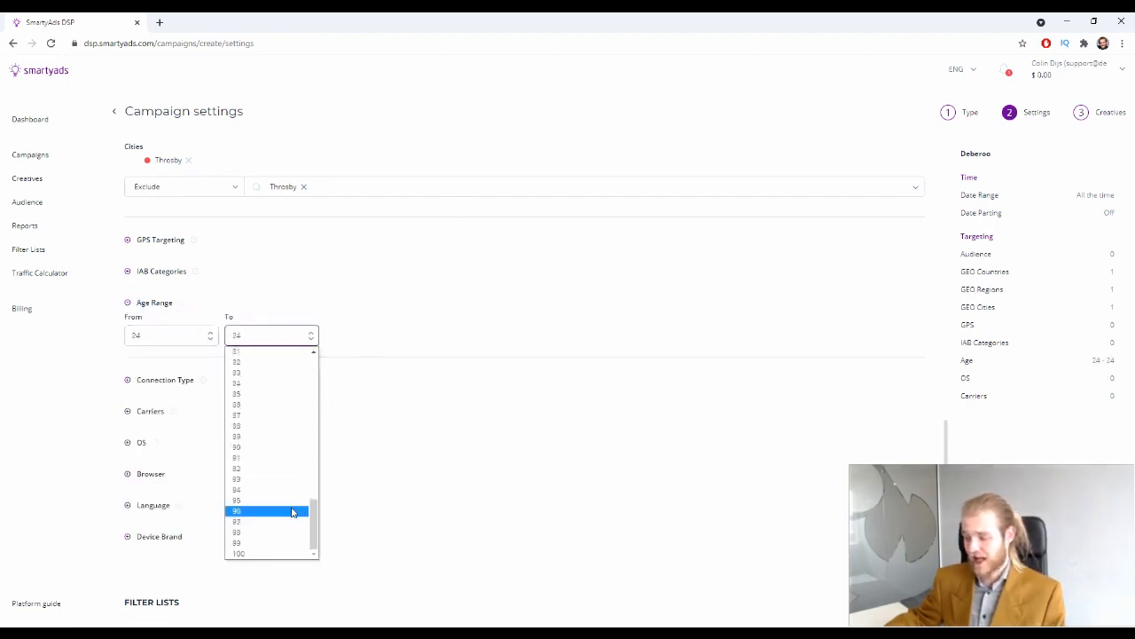
pyautogui.click(292, 509)
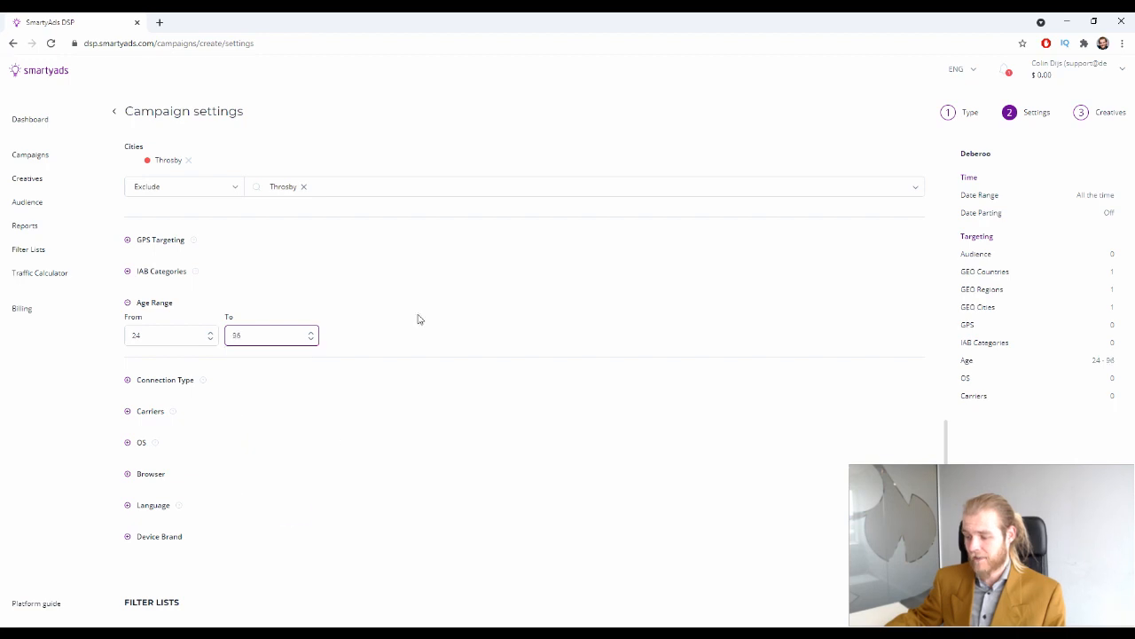
# Fold away Age Range and review Connection Type, with all five types ticked
pyautogui.click(127, 303)
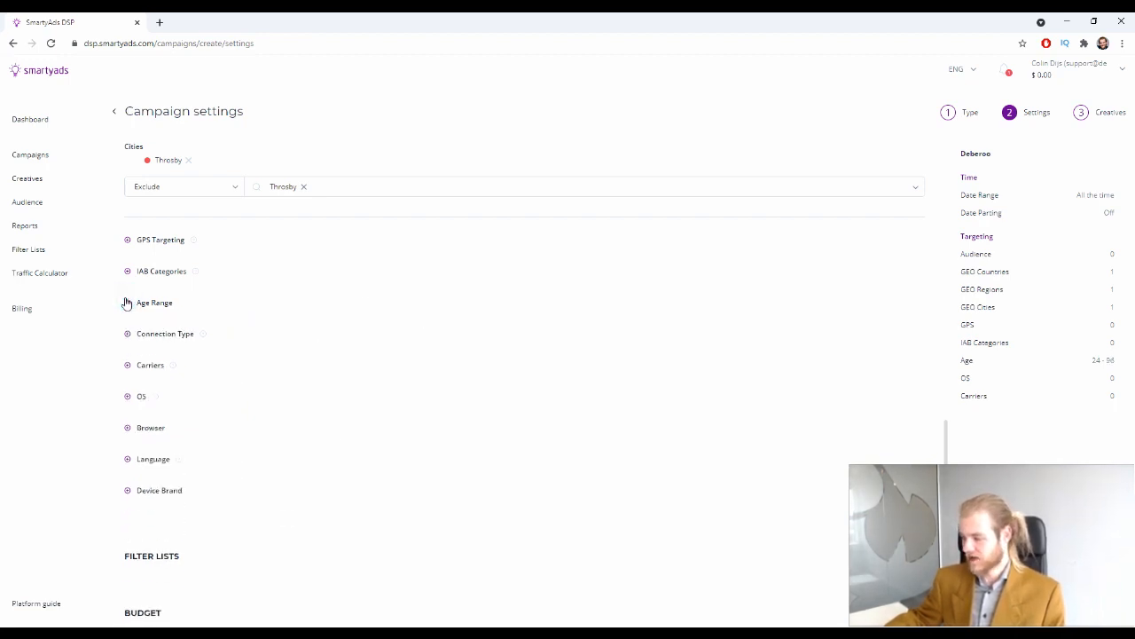
pyautogui.click(127, 302)
pyautogui.click(127, 303)
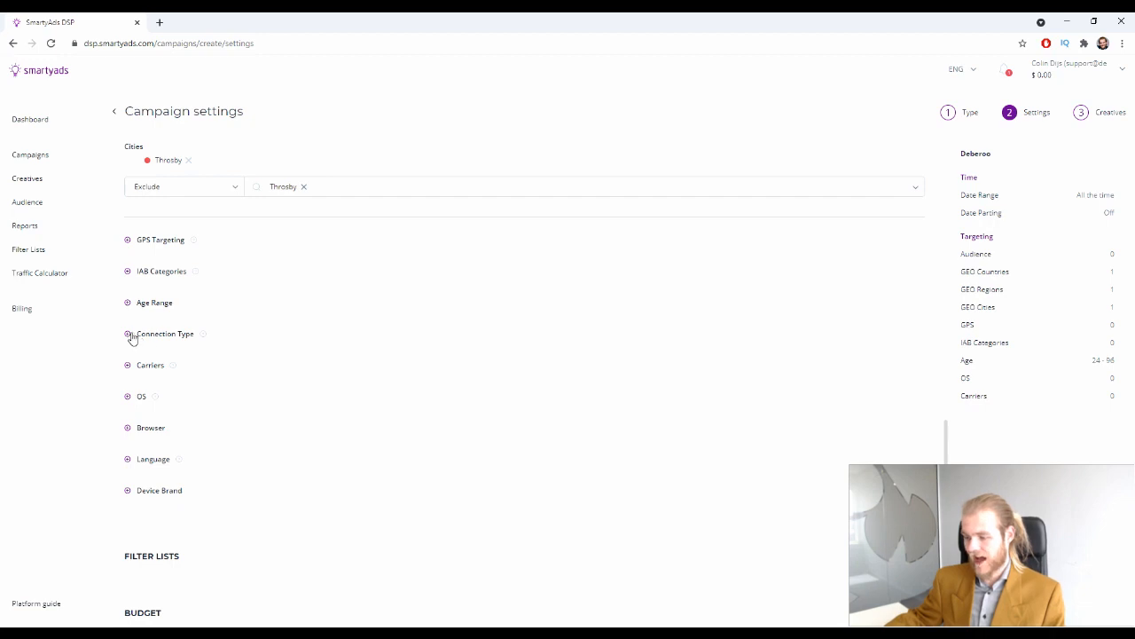
pyautogui.click(128, 335)
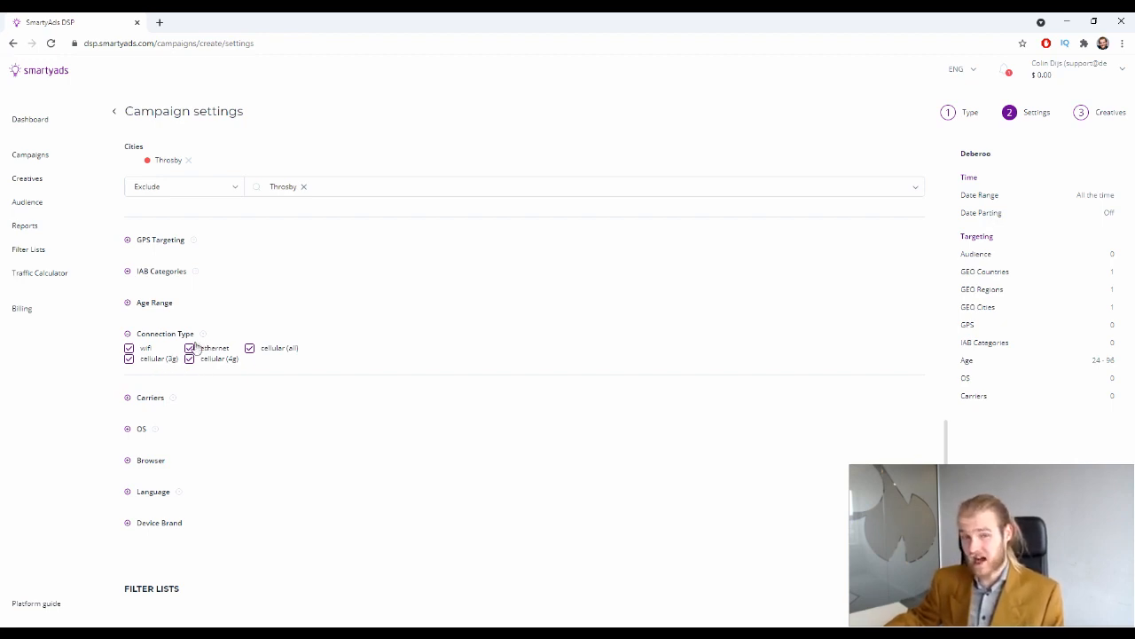
pyautogui.click(127, 333)
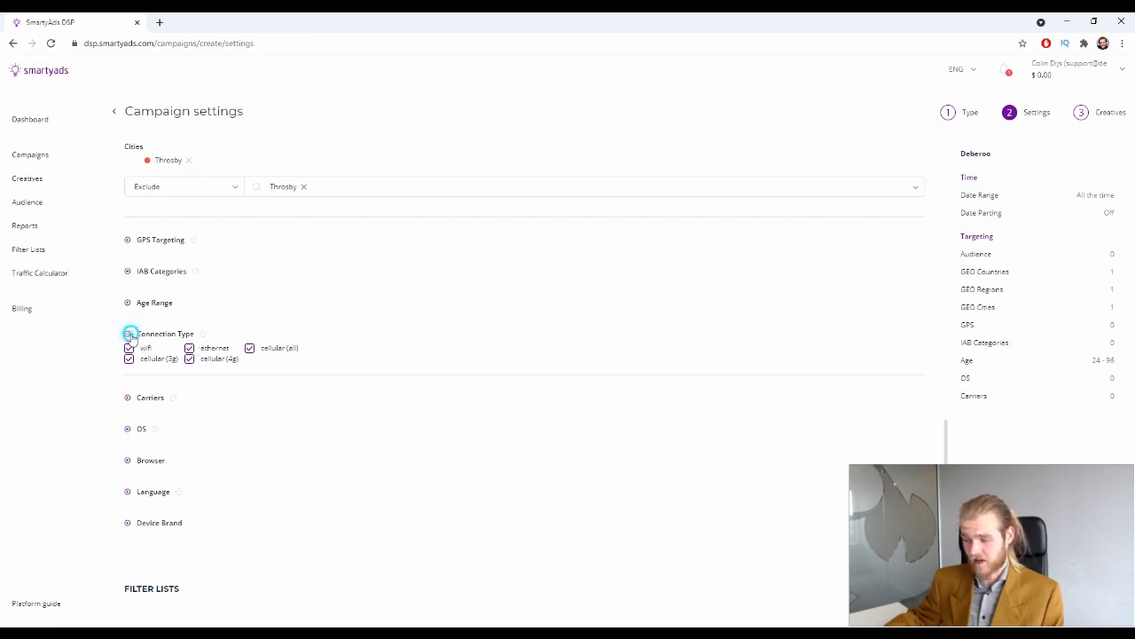
pyautogui.click(128, 307)
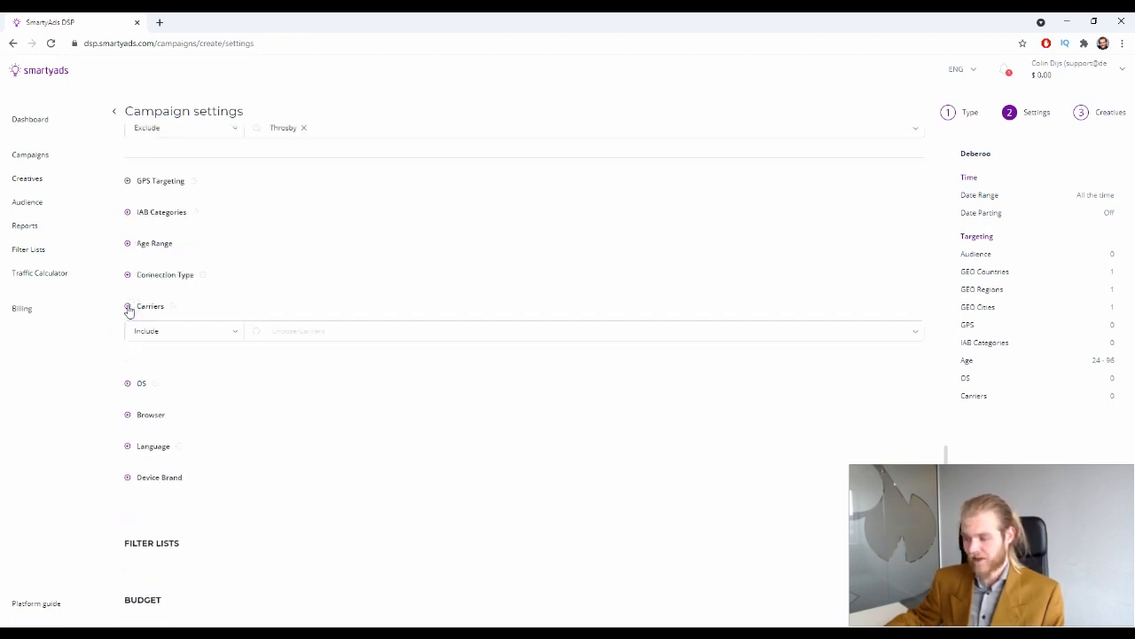
pyautogui.click(272, 329)
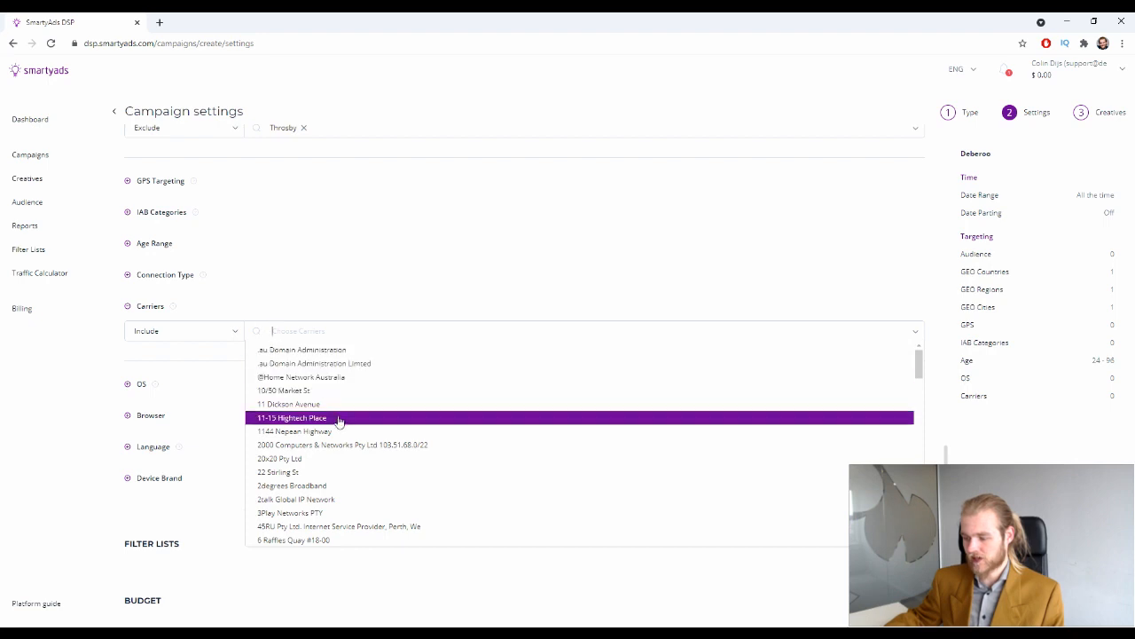
pyautogui.scroll(-8, 341, 421)
pyautogui.scroll(-5, 337, 414)
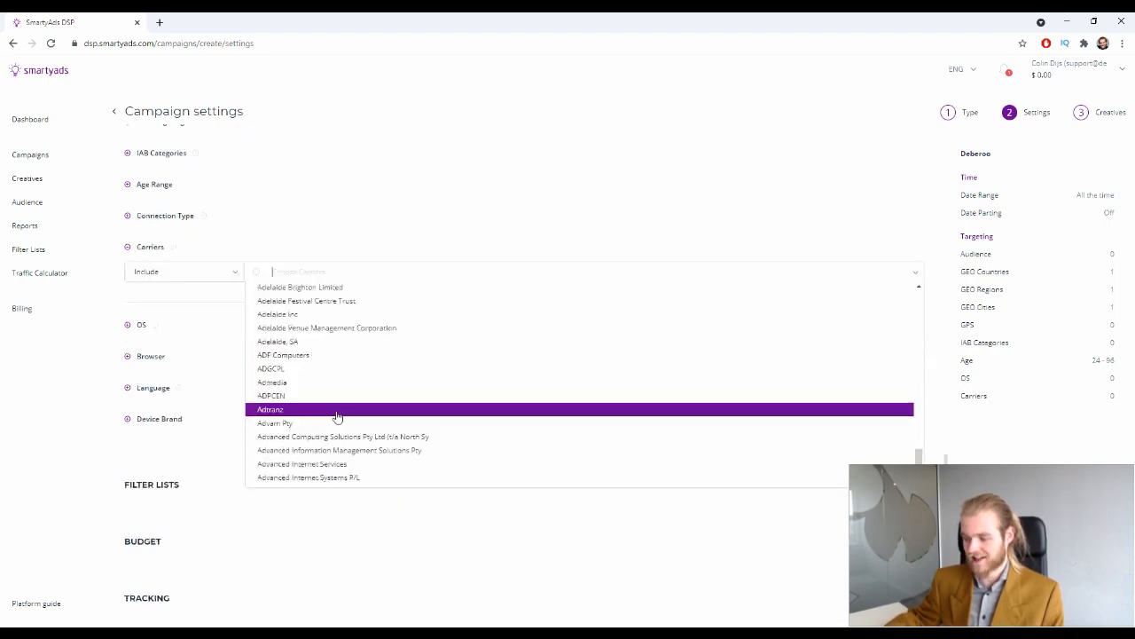
pyautogui.scroll(6, 325, 387)
pyautogui.scroll(-5, 320, 382)
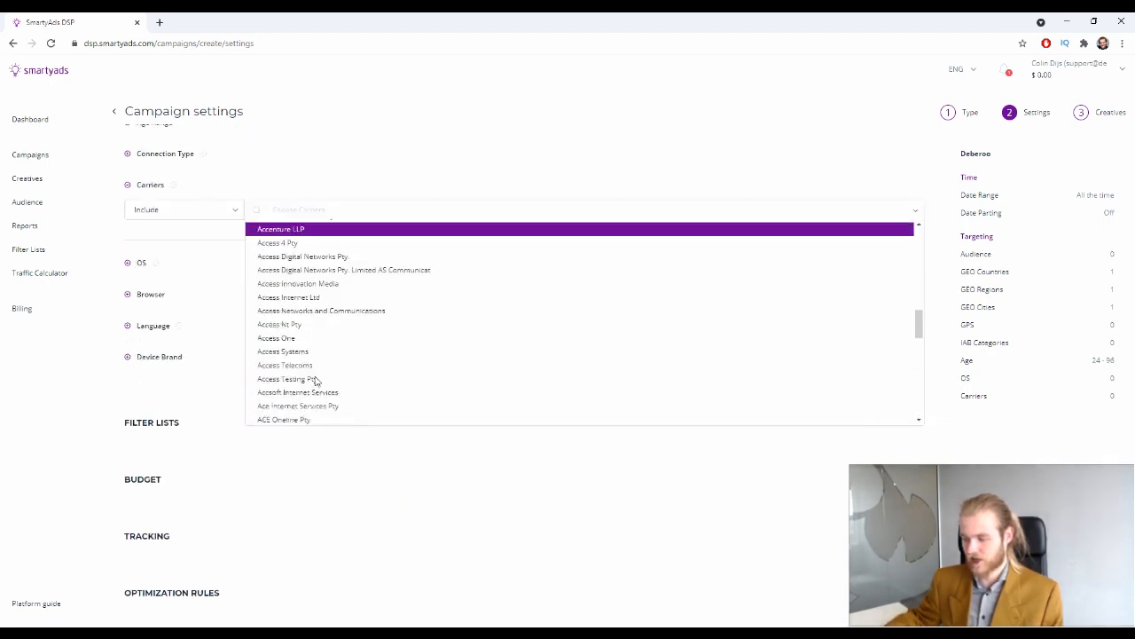
pyautogui.click(132, 187)
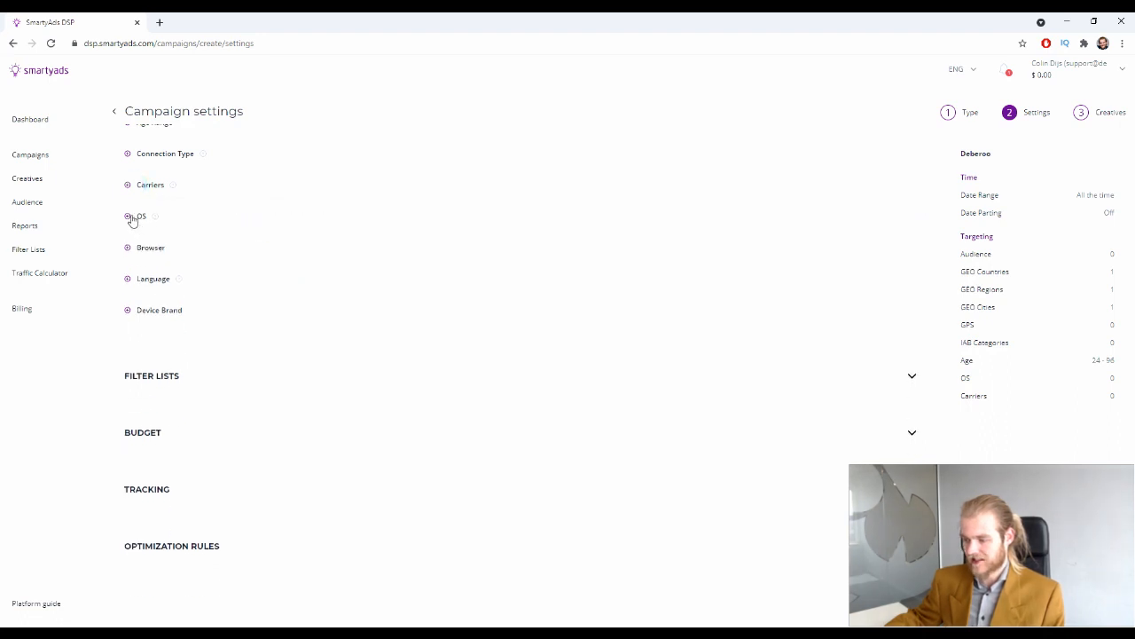
pyautogui.click(133, 216)
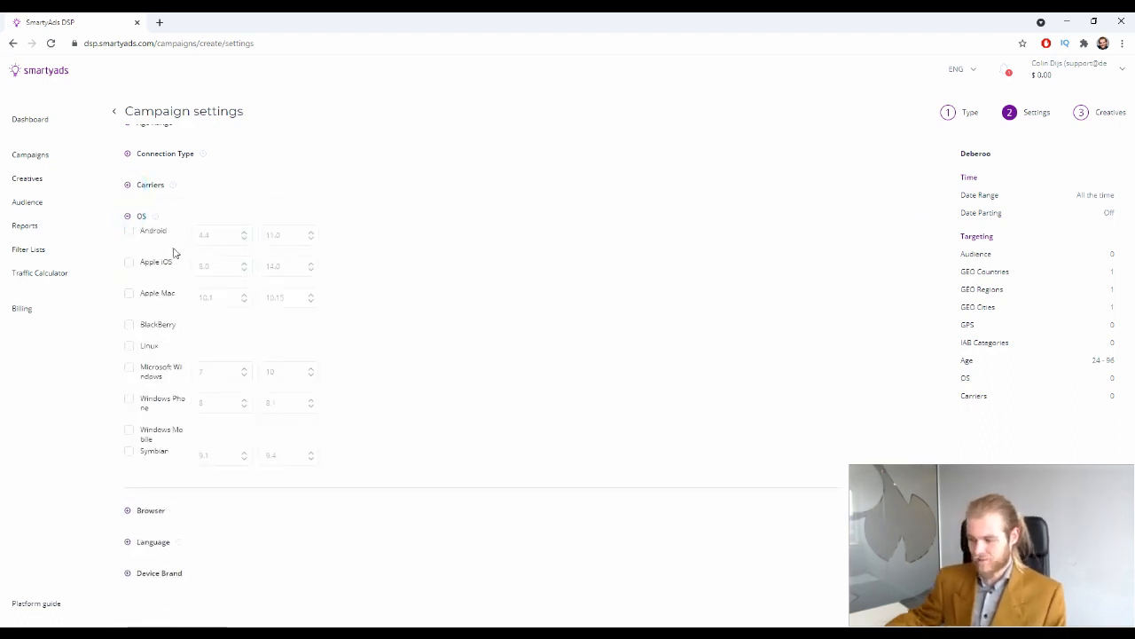
pyautogui.click(129, 231)
pyautogui.click(209, 236)
pyautogui.click(235, 292)
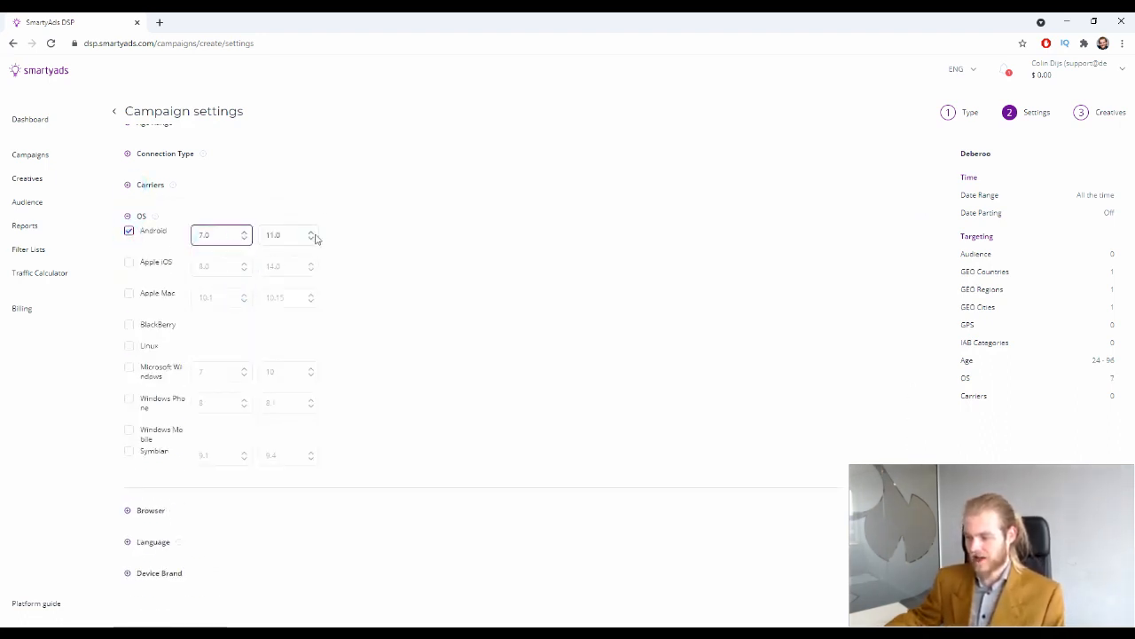
pyautogui.click(310, 236)
pyautogui.click(301, 294)
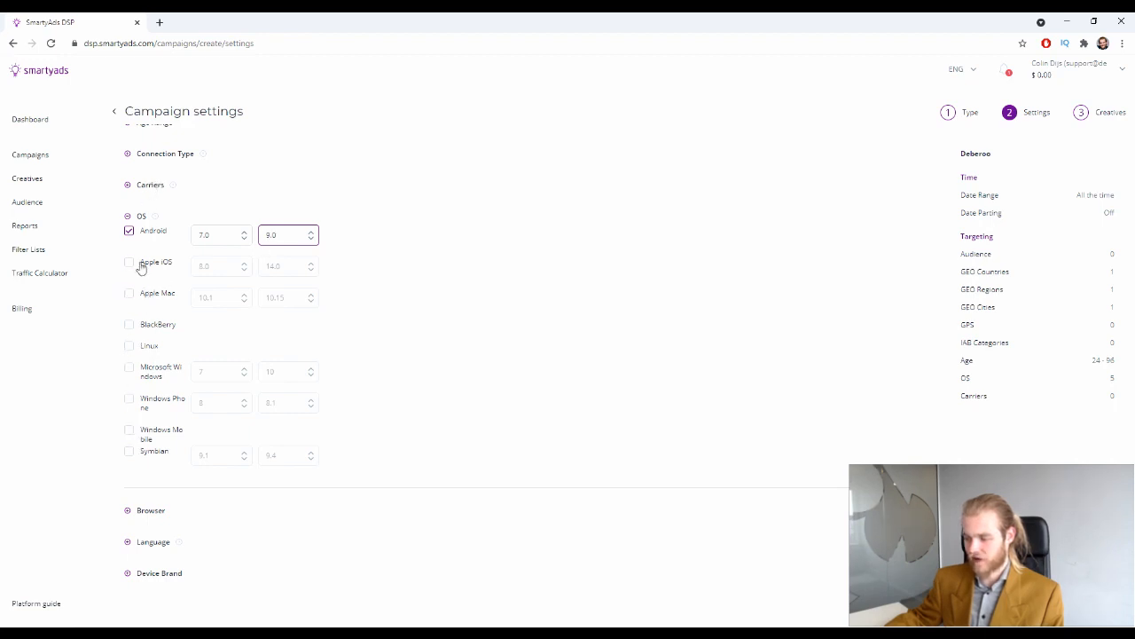
pyautogui.click(129, 232)
pyautogui.click(126, 216)
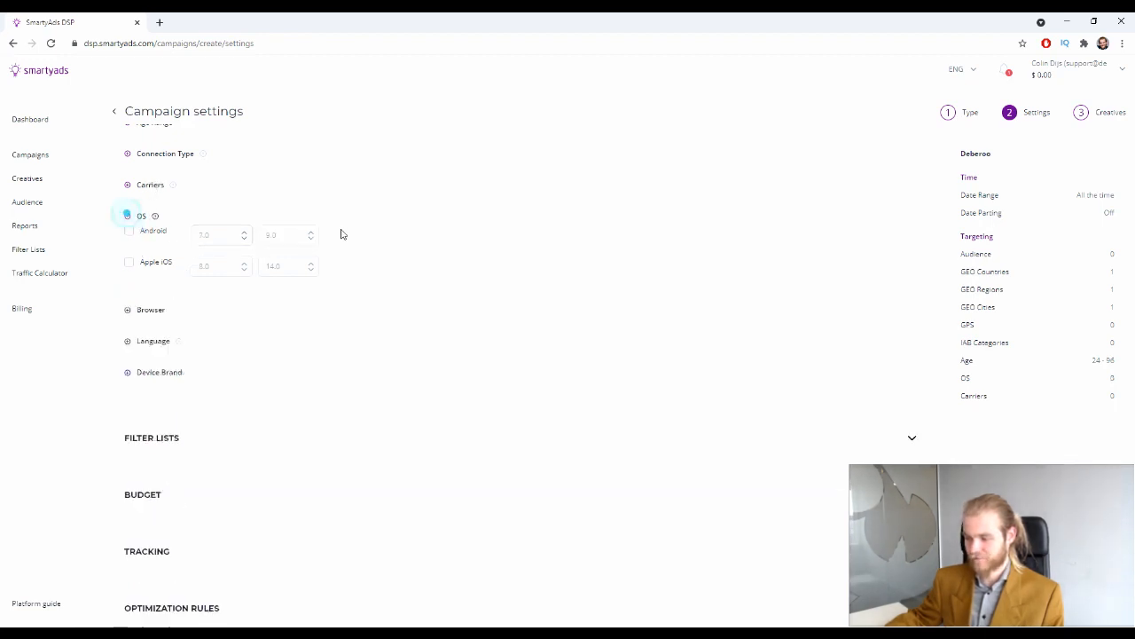
# Try removing the All browsers tag, briefly view Language options, then return to Browser
pyautogui.click(128, 251)
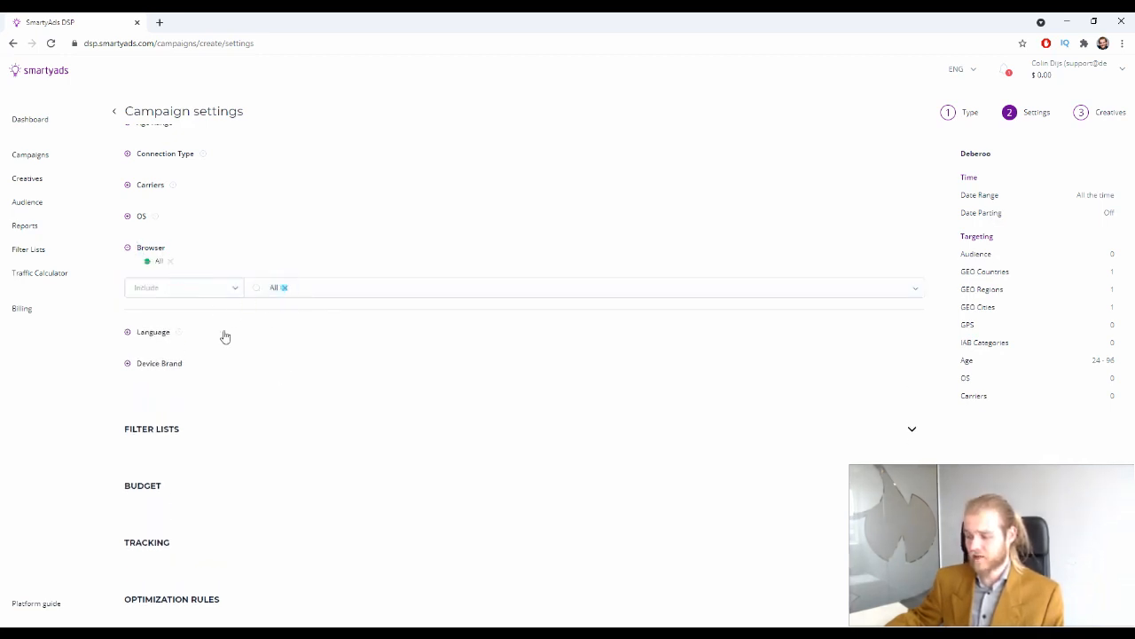
pyautogui.click(281, 288)
pyautogui.click(287, 289)
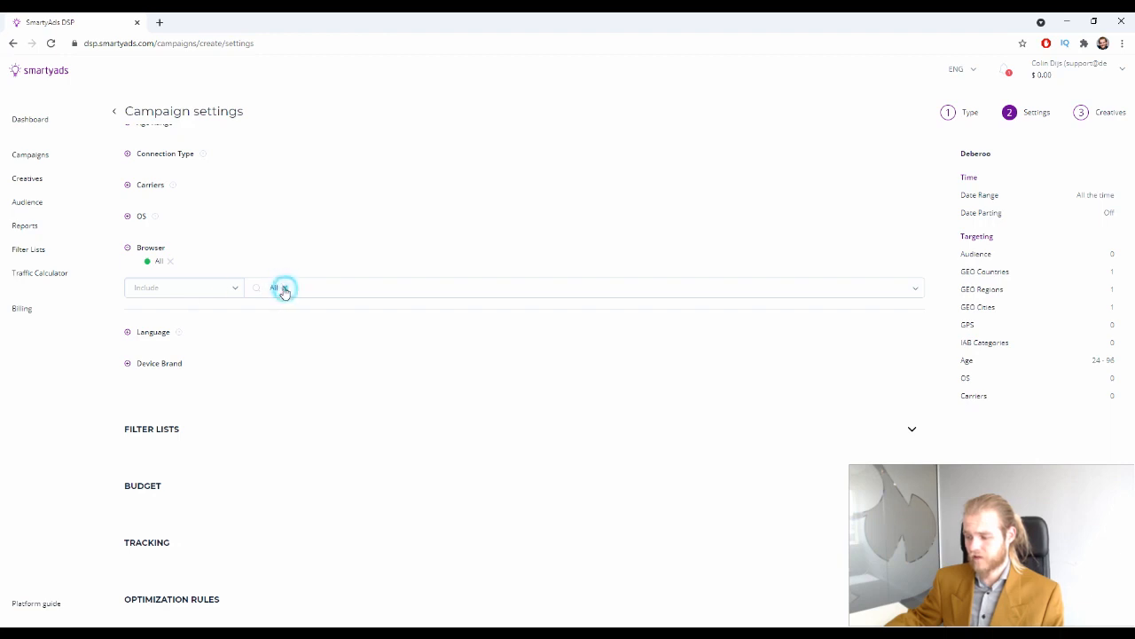
pyautogui.click(170, 261)
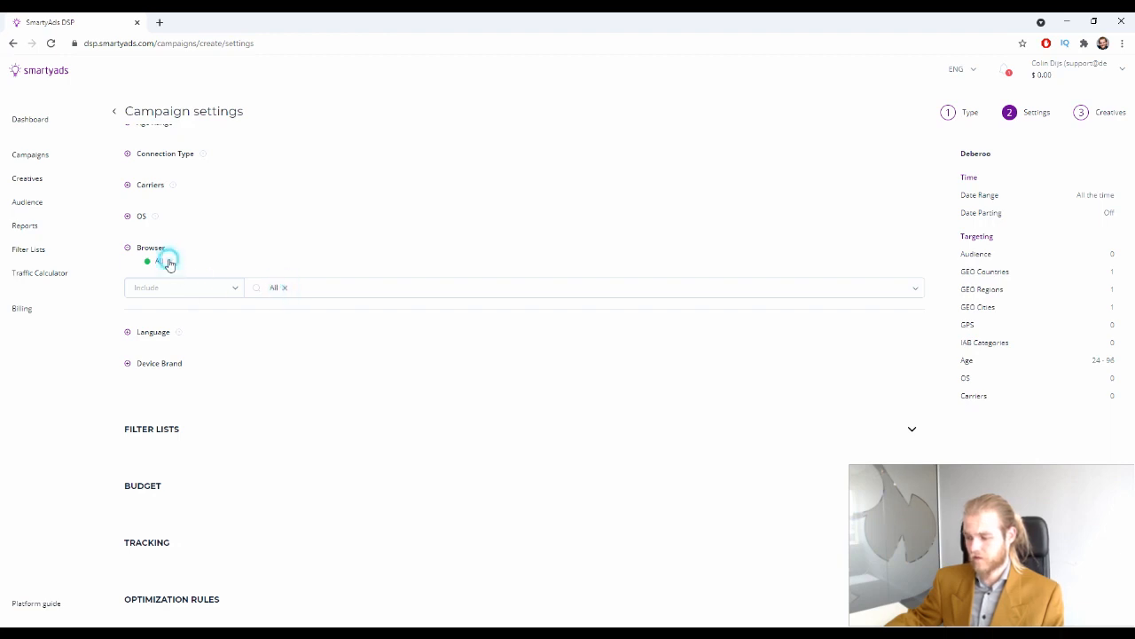
pyautogui.click(235, 289)
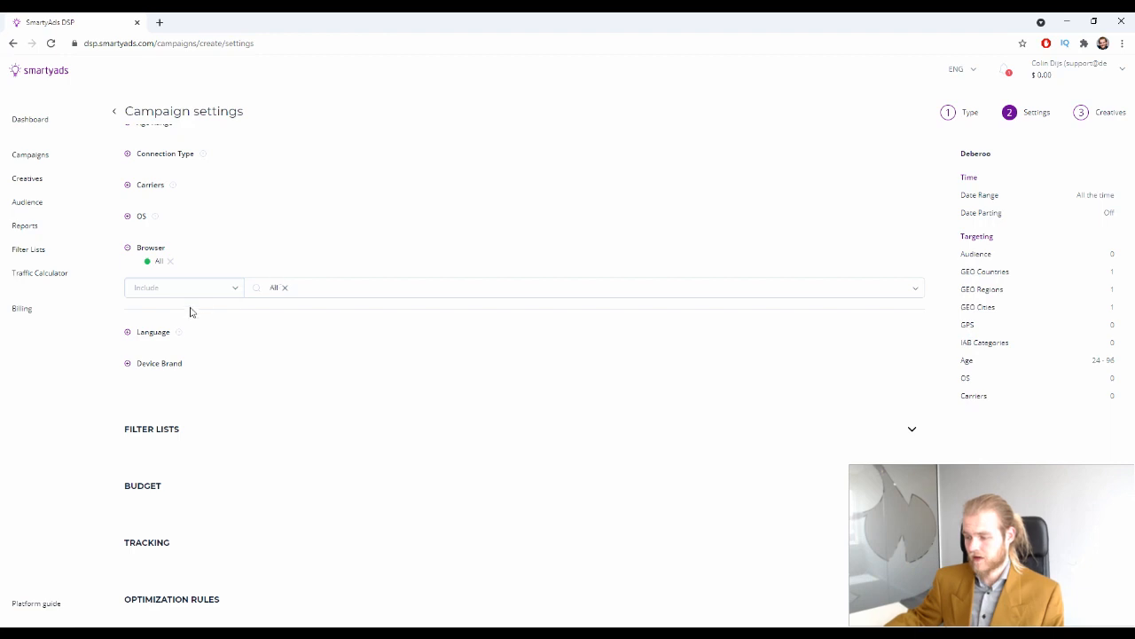
pyautogui.scroll(1, 277, 290)
pyautogui.click(271, 397)
pyautogui.click(284, 408)
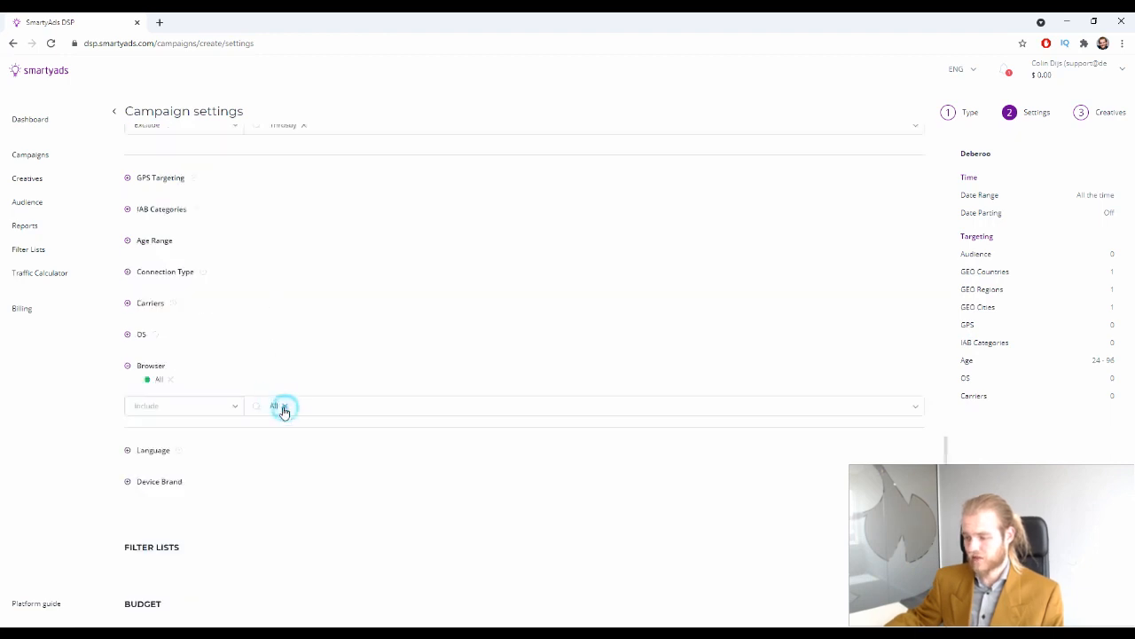
pyautogui.scroll(-1, 166, 331)
pyautogui.click(129, 308)
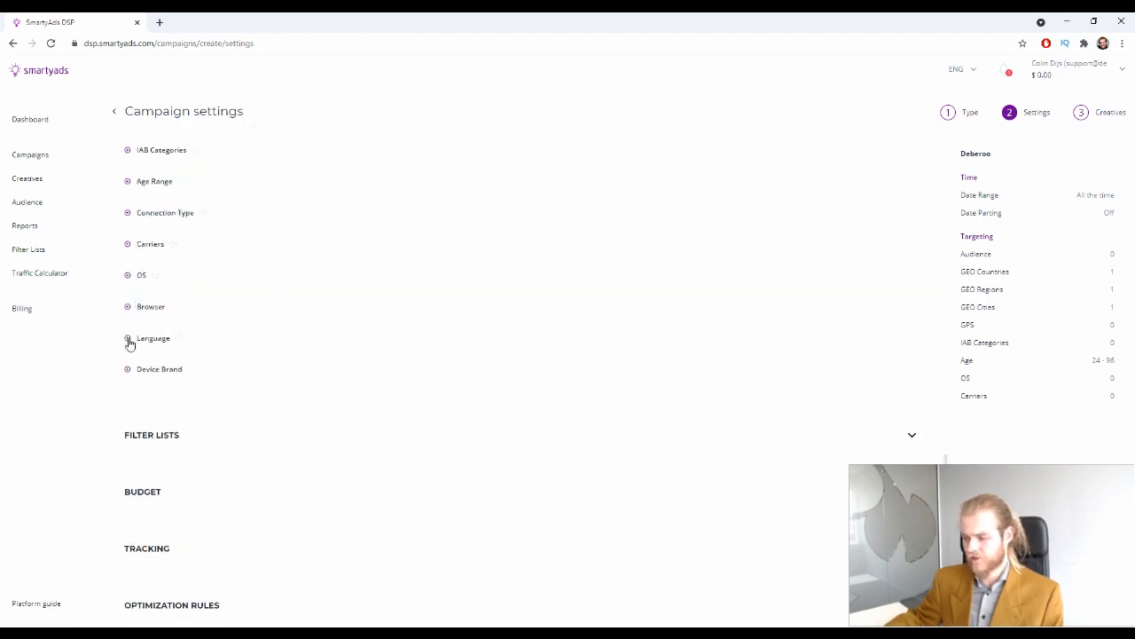
pyautogui.click(129, 338)
pyautogui.scroll(-1, 201, 224)
pyautogui.click(129, 257)
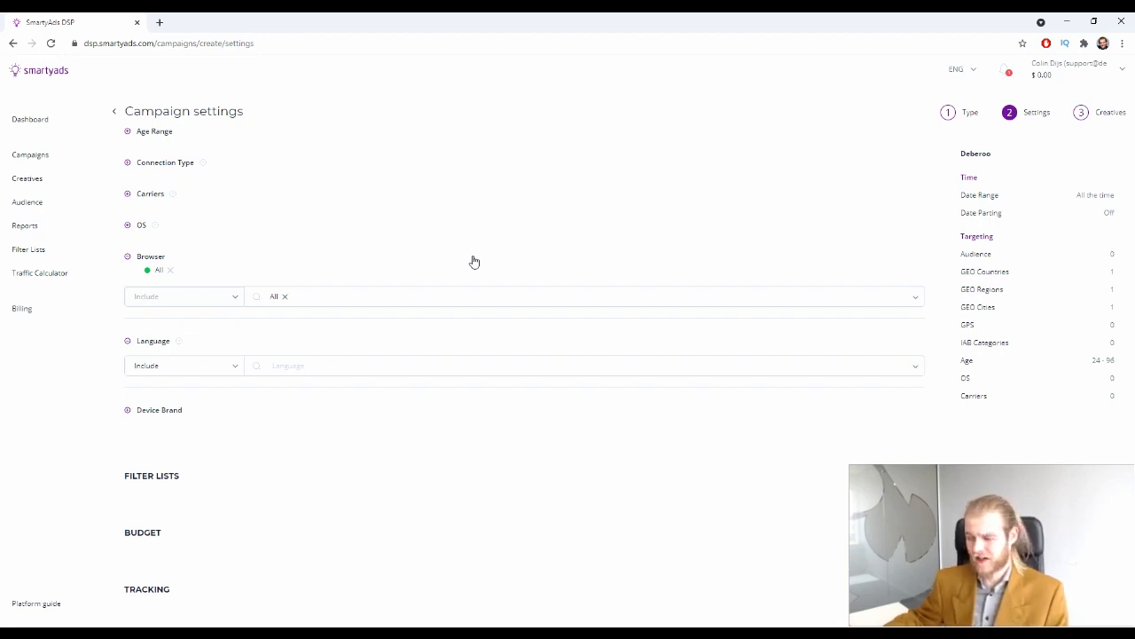
# Pick IE in place of All browsers, set it to Exclude, and collapse Browser
pyautogui.click(277, 297)
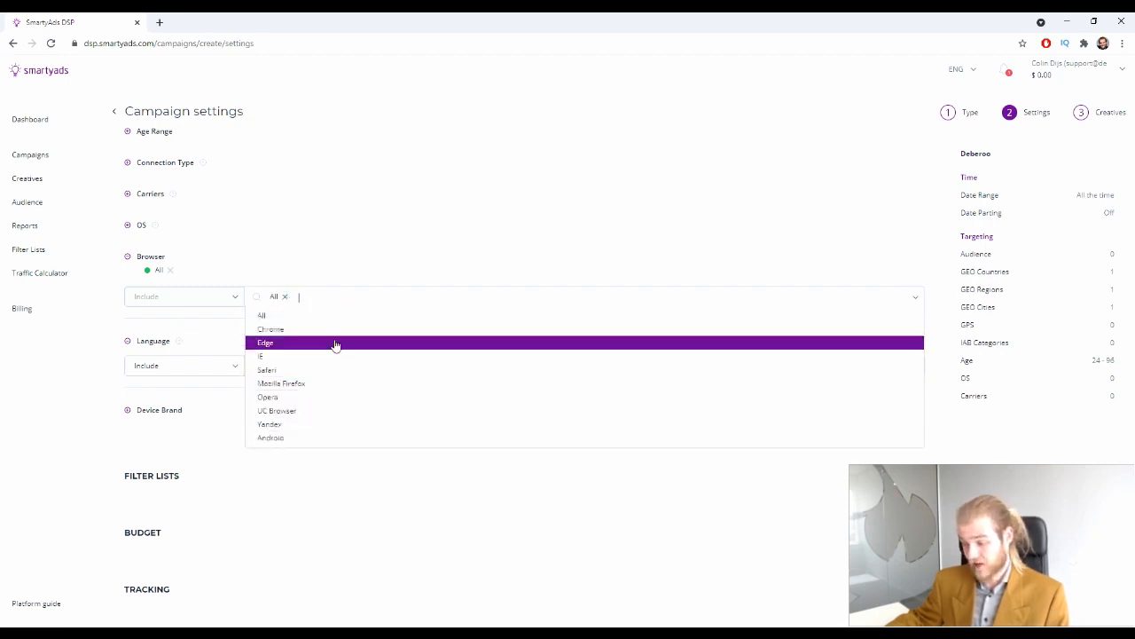
pyautogui.click(306, 356)
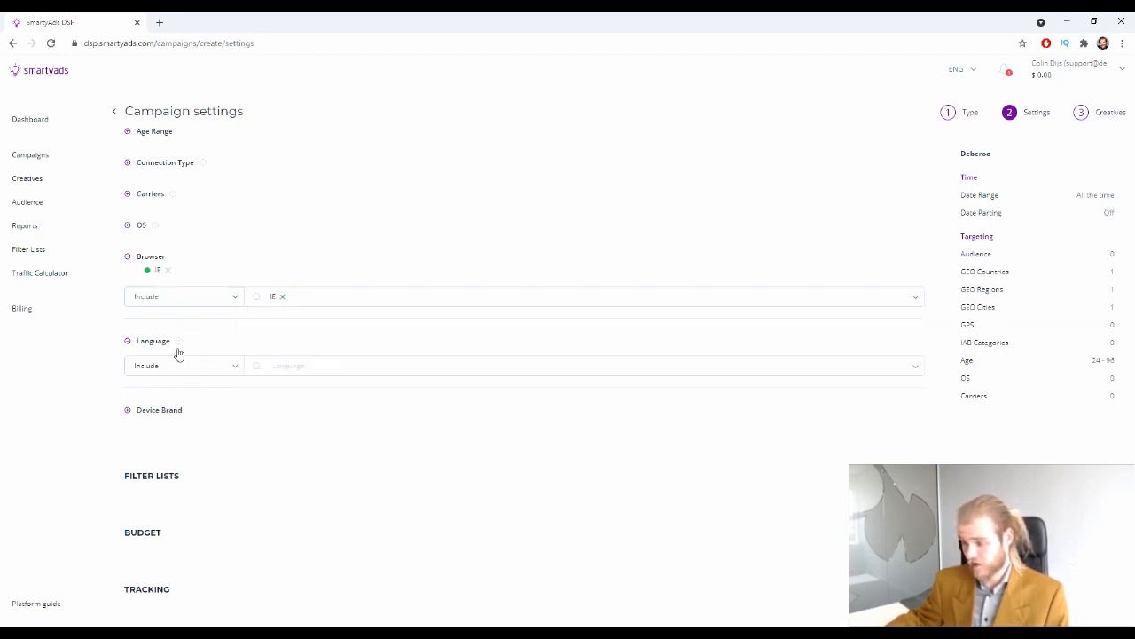
pyautogui.click(197, 297)
pyautogui.click(174, 337)
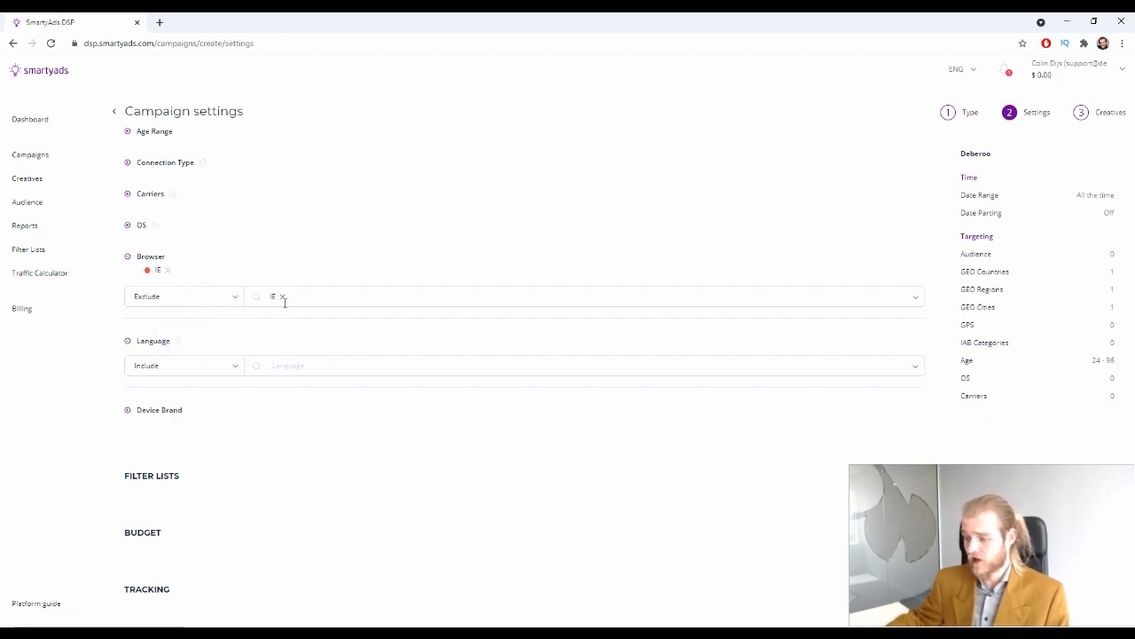
pyautogui.click(316, 299)
pyautogui.click(336, 296)
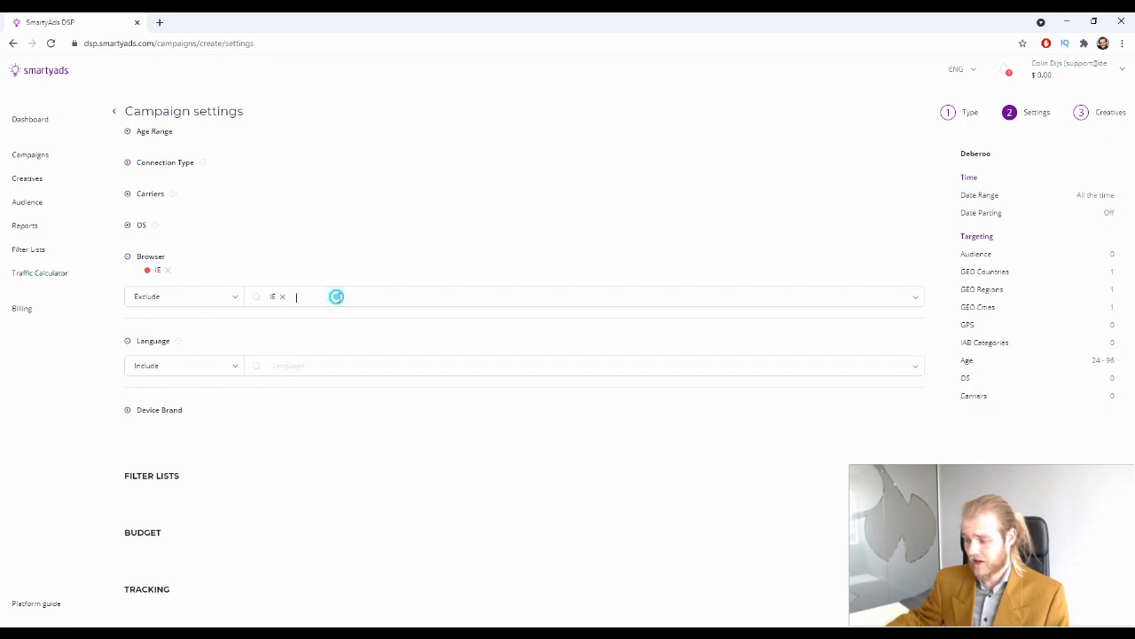
pyautogui.click(463, 238)
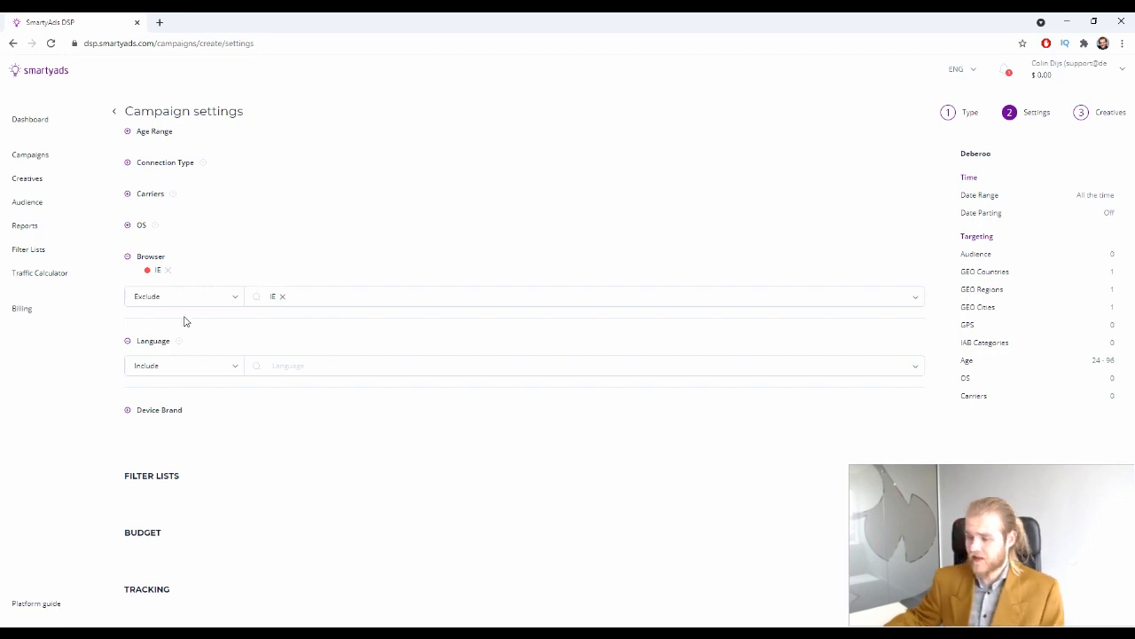
pyautogui.click(127, 256)
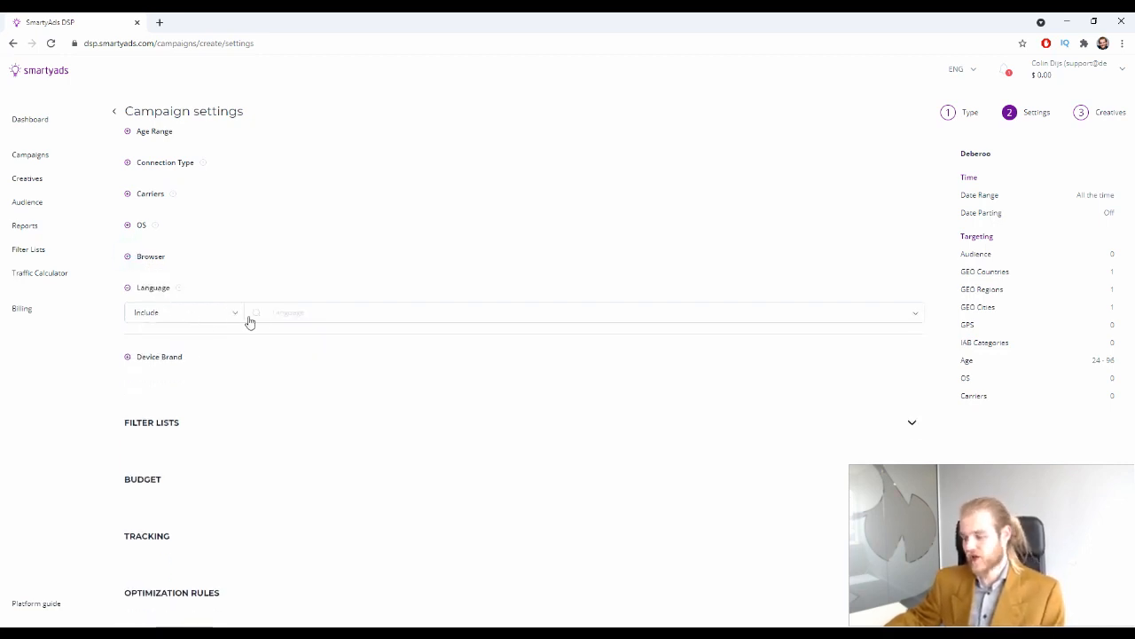
# Target English as the campaign language
pyautogui.click(271, 310)
pyautogui.scroll(-1, 339, 459)
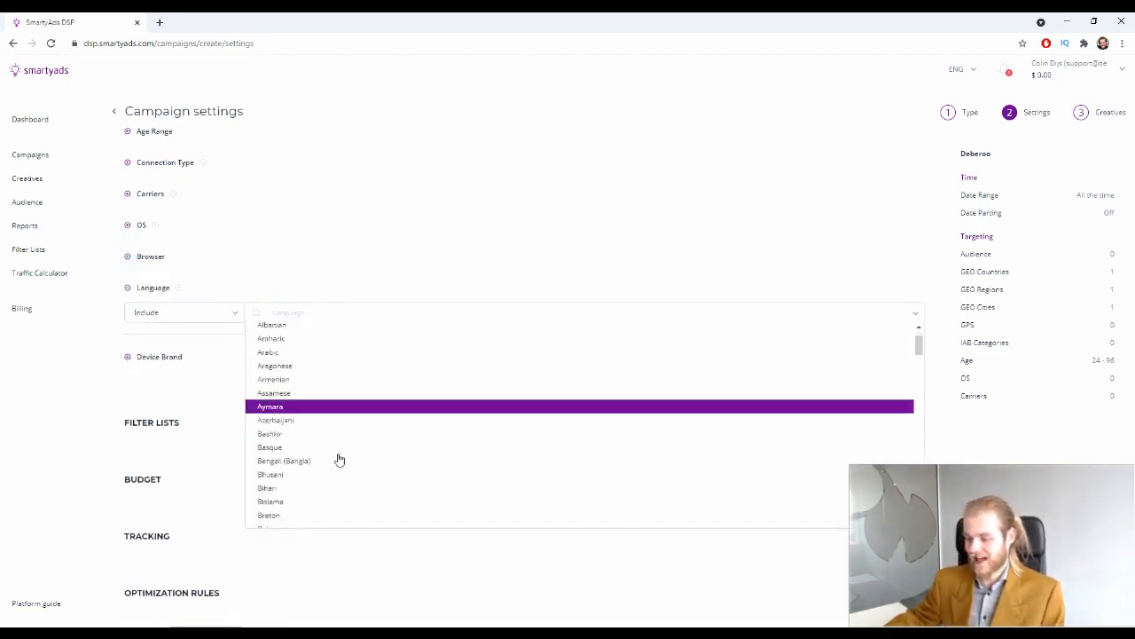
pyautogui.scroll(-4, 339, 459)
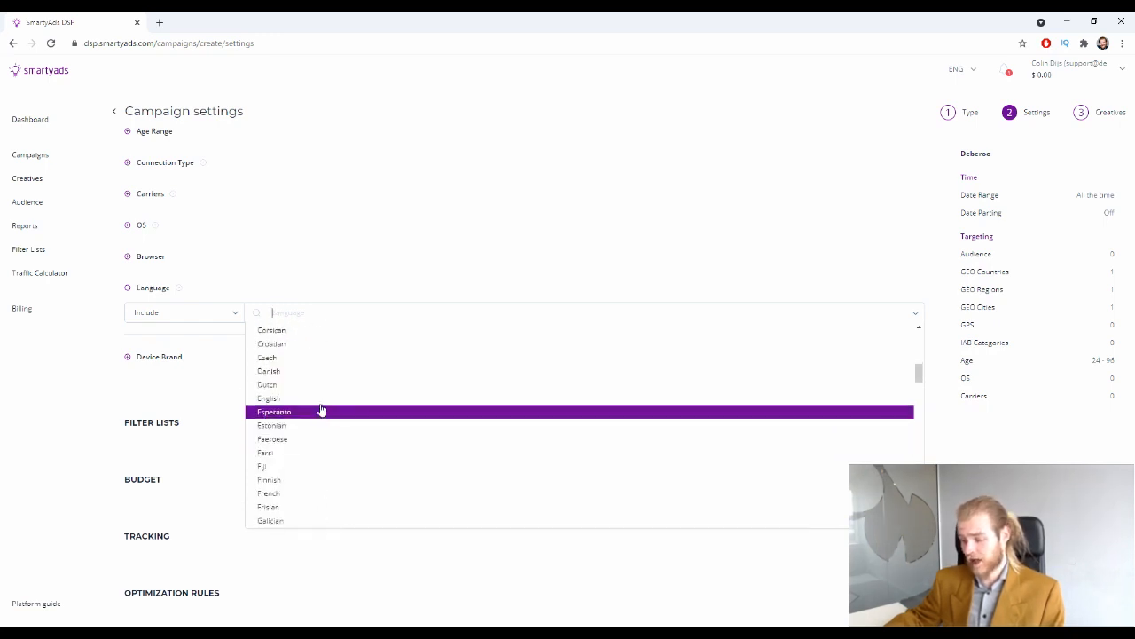
pyautogui.click(310, 399)
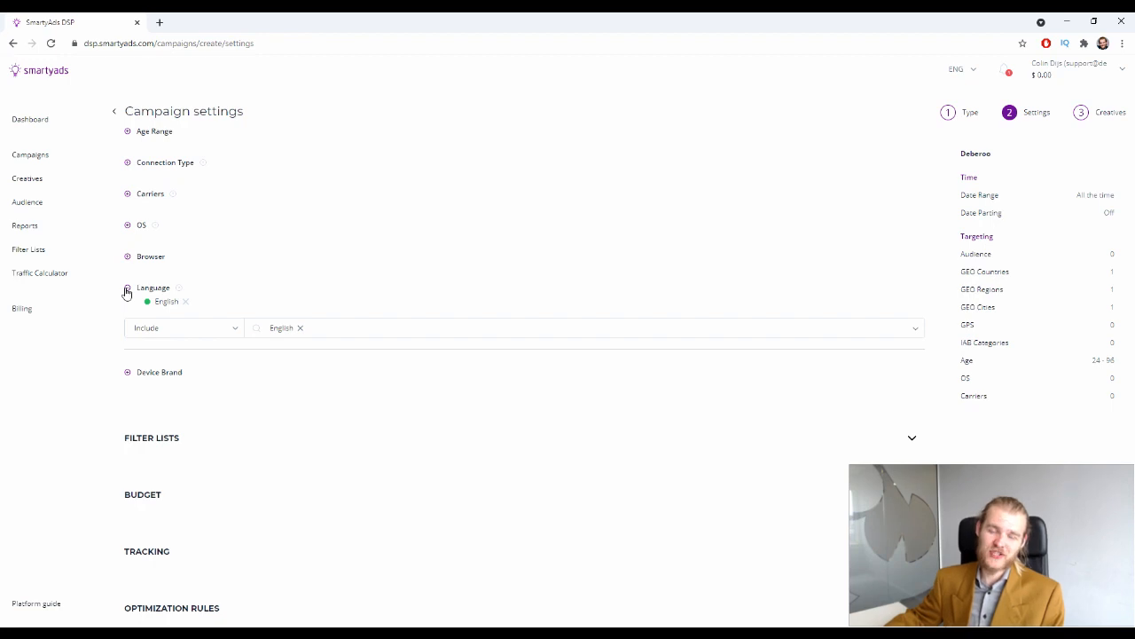
pyautogui.click(127, 291)
# Check the Device Brand list without choosing any, then expand Filter Lists
pyautogui.click(128, 319)
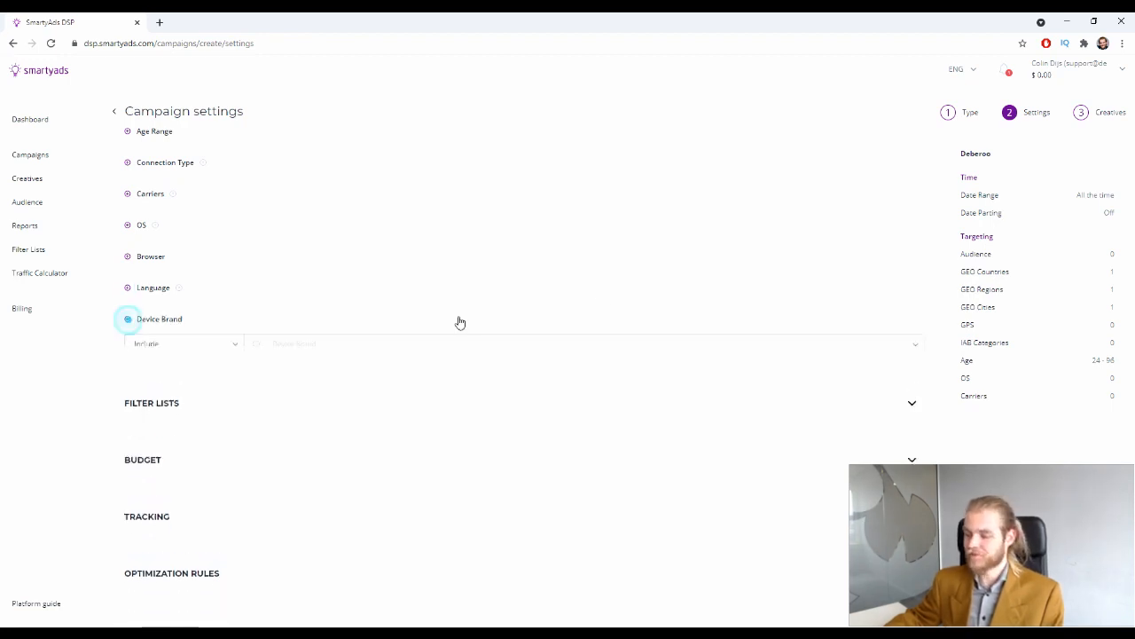
pyautogui.click(258, 348)
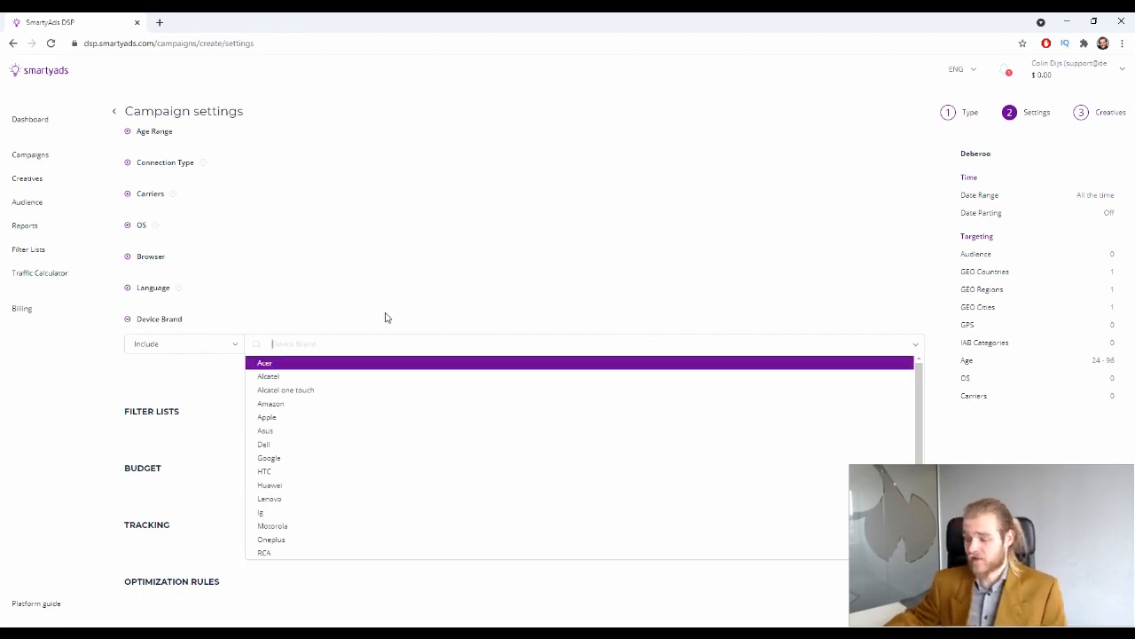
pyautogui.click(138, 319)
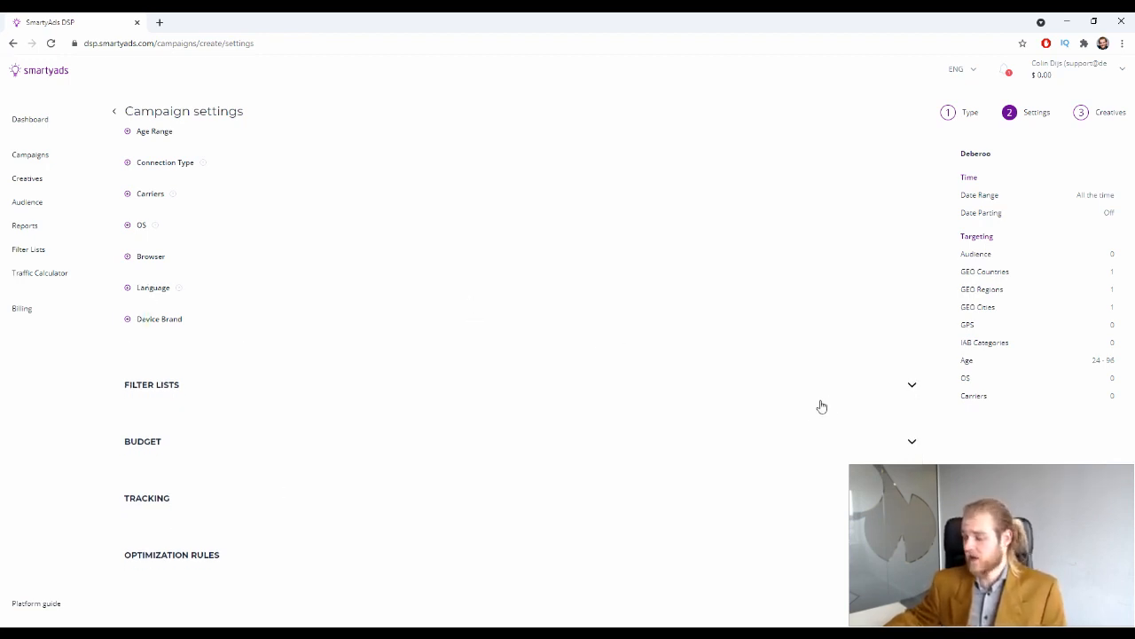
pyautogui.click(911, 384)
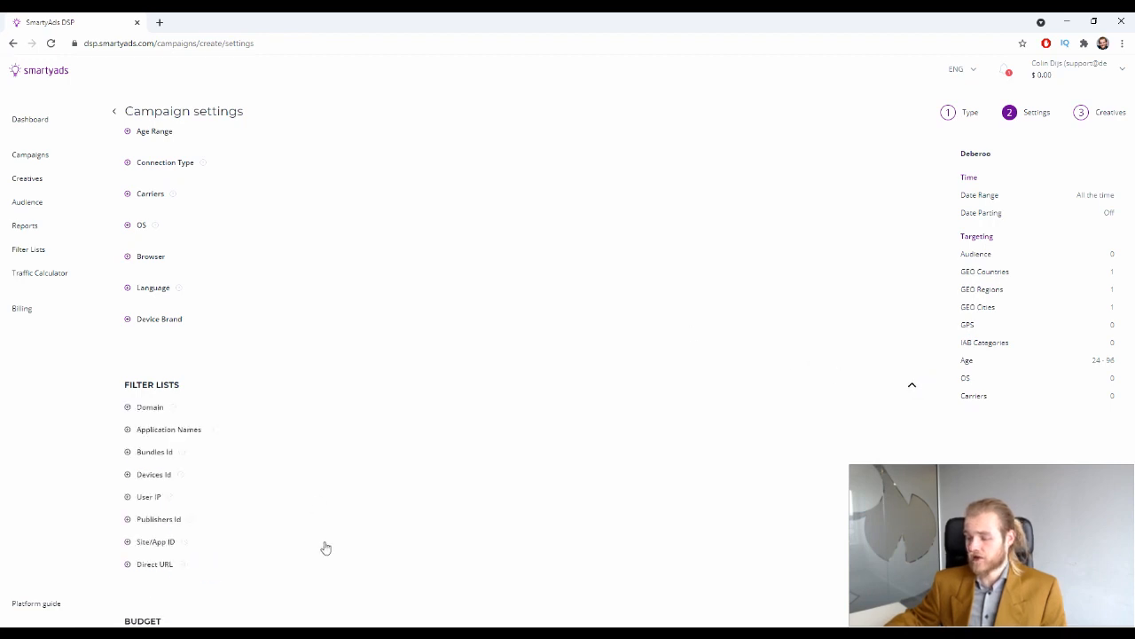
# Start a new Domain filter list and make it a blacklist
pyautogui.scroll(-2, 354, 363)
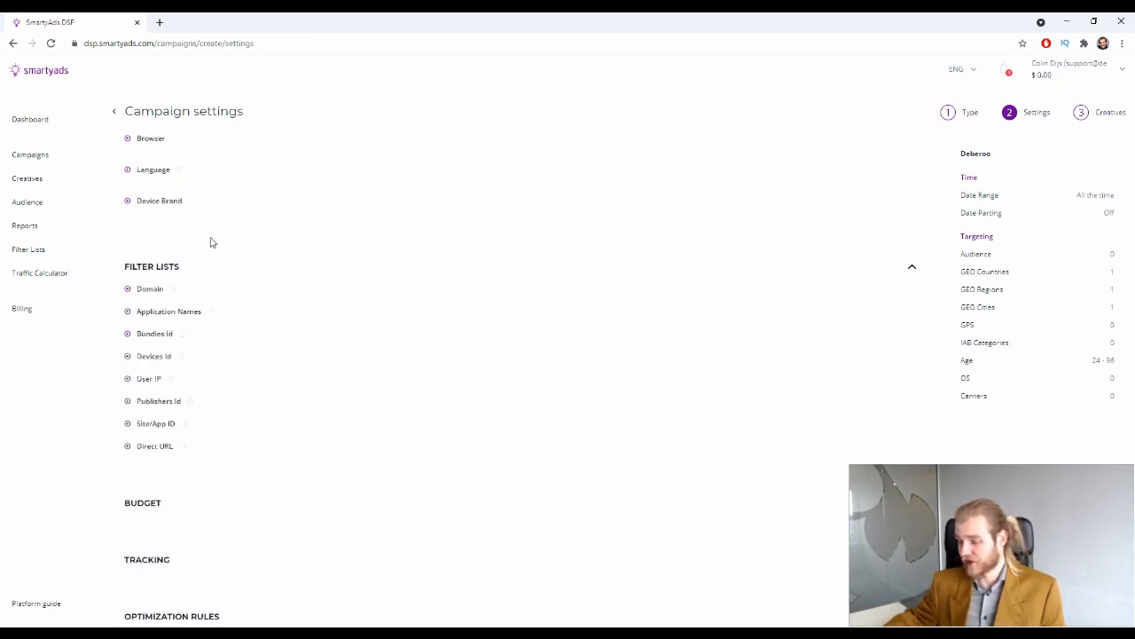
pyautogui.click(127, 289)
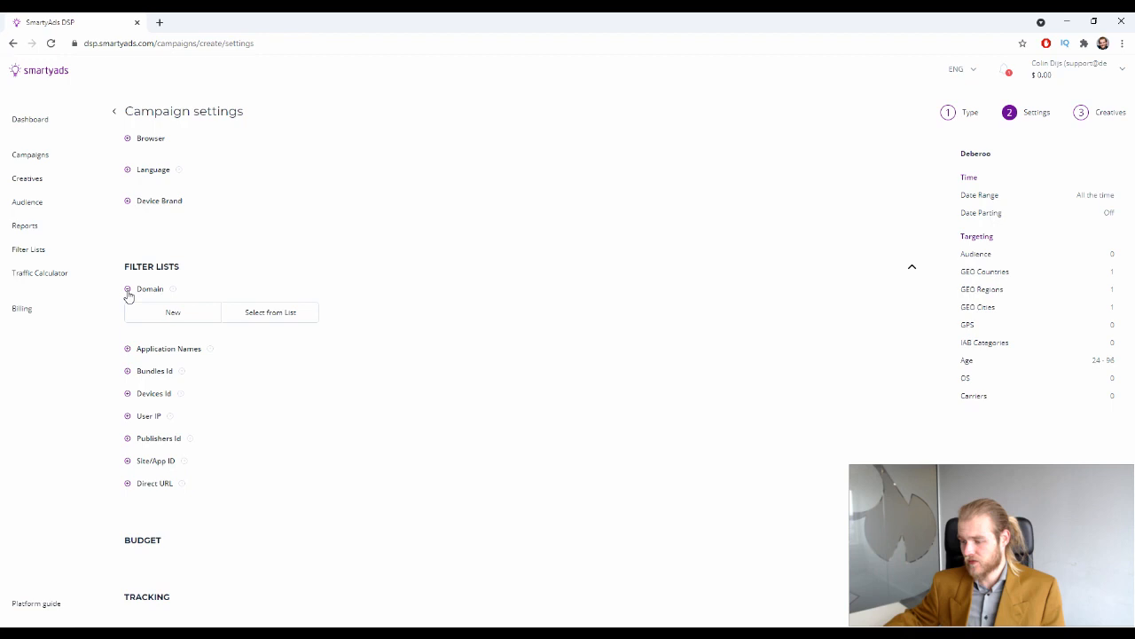
pyautogui.click(173, 315)
pyautogui.scroll(-2, 245, 313)
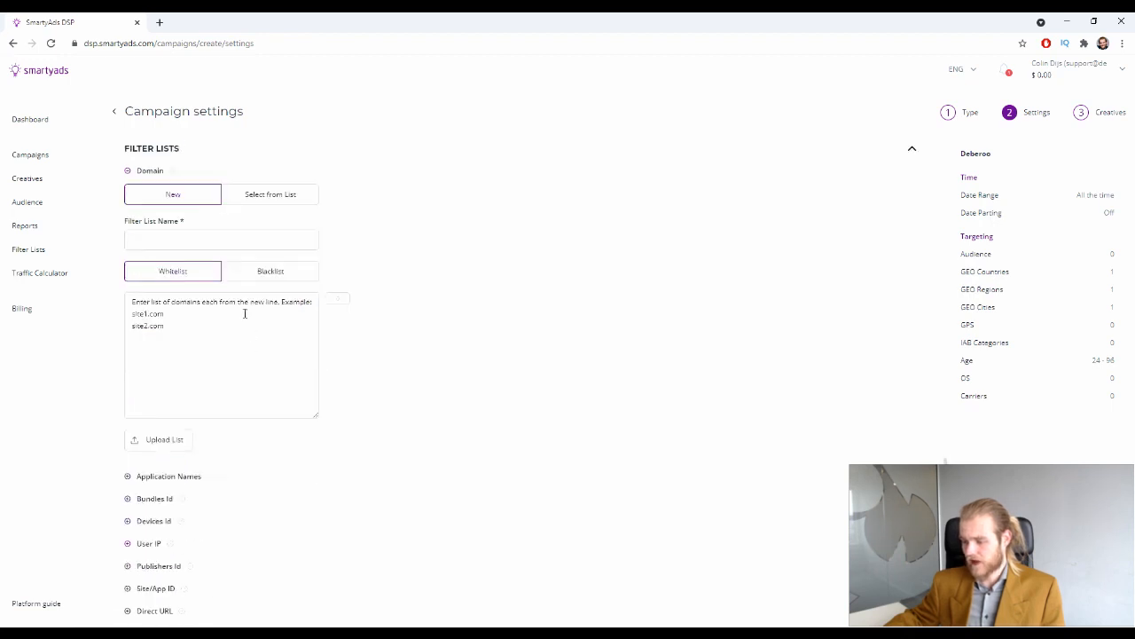
pyautogui.click(197, 238)
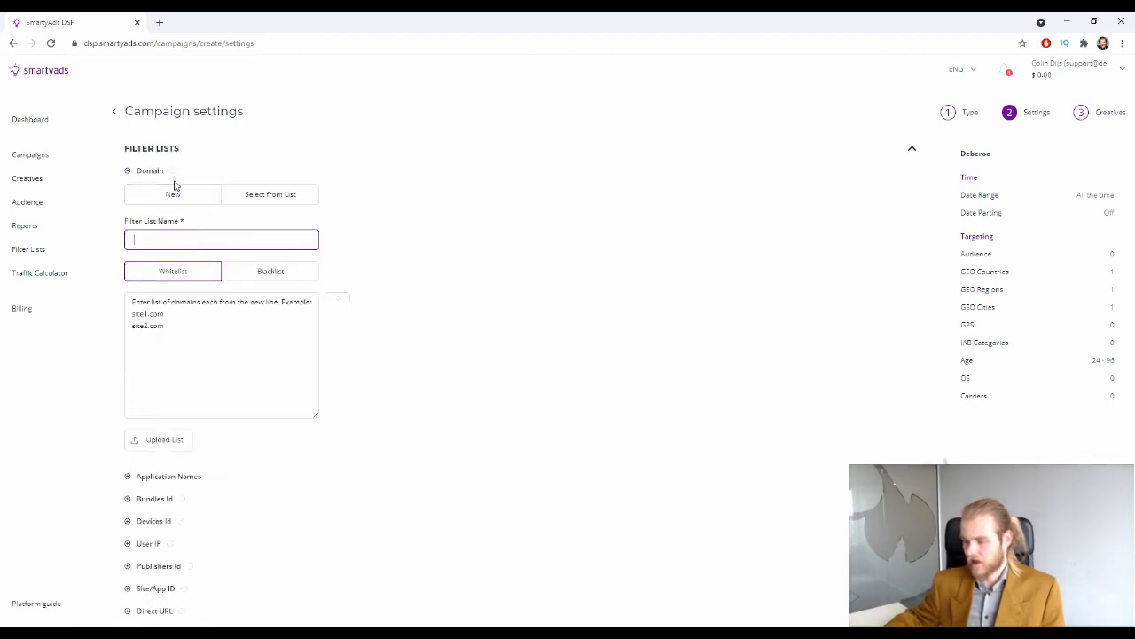
pyautogui.click(197, 325)
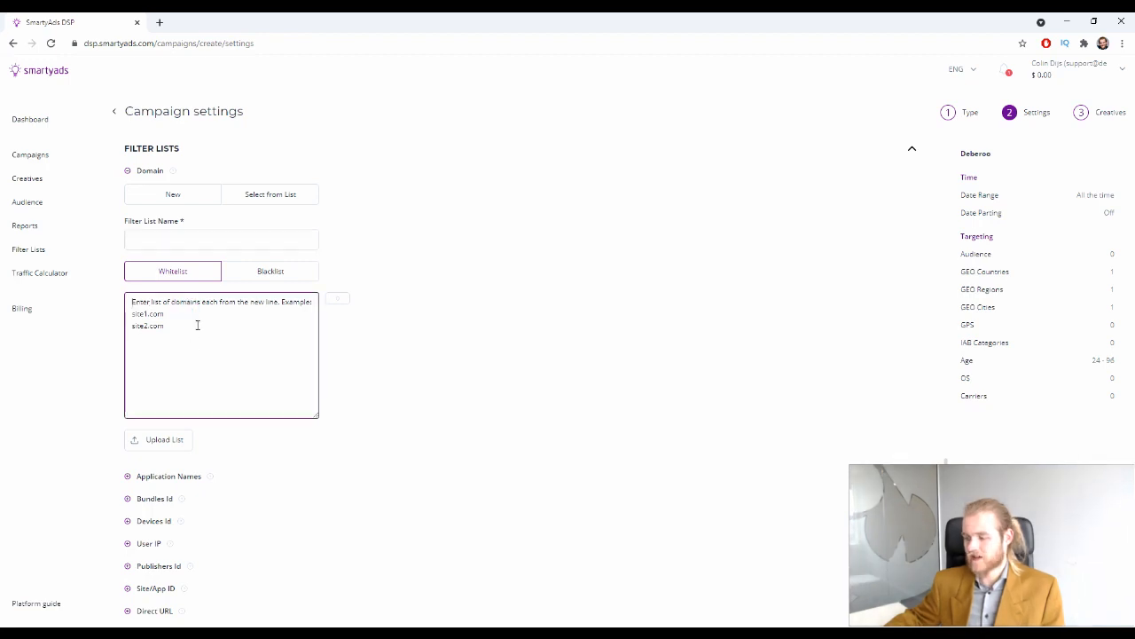
pyautogui.click(263, 273)
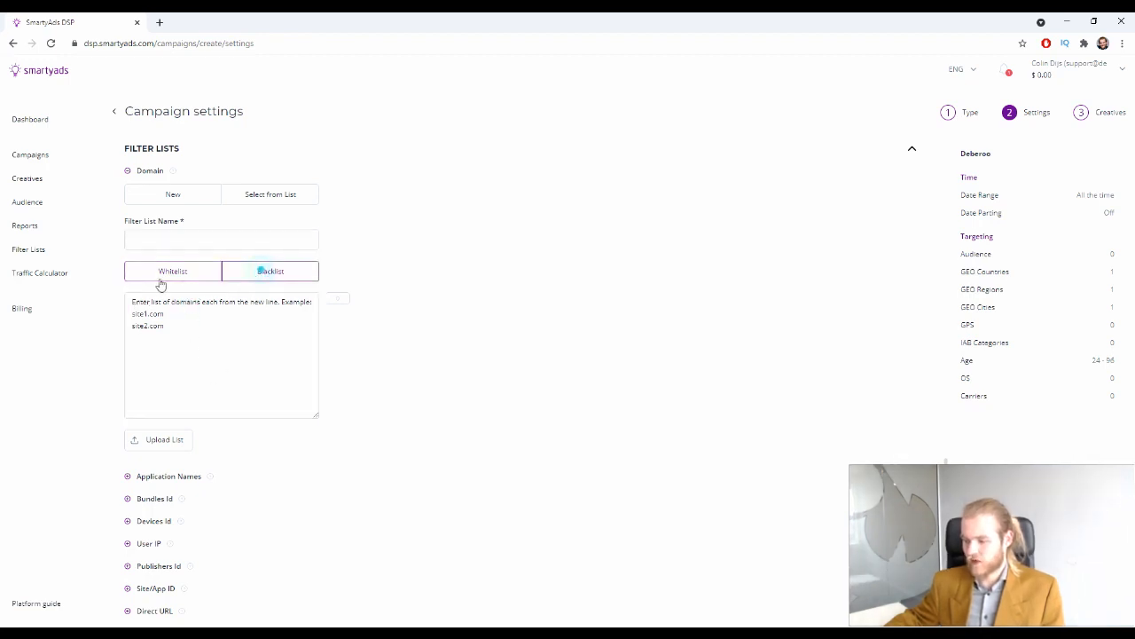
# Open the Application Names, Bundles Id, Devices Id, User IP, Publishers Id, Site/App ID and Direct URL filters
pyautogui.click(129, 172)
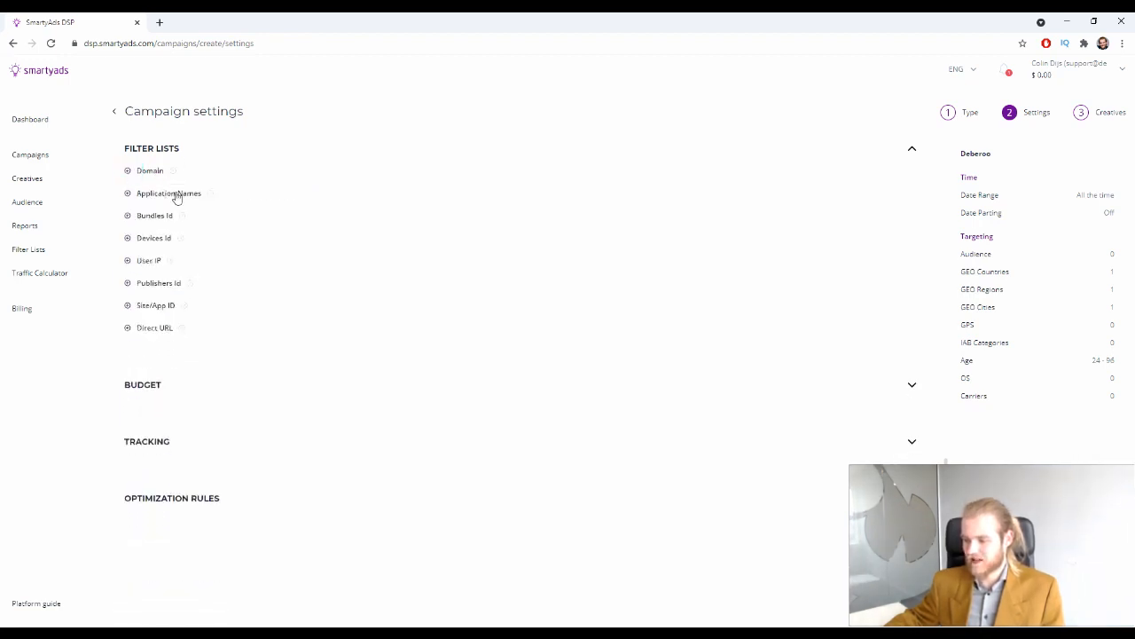
pyautogui.click(142, 193)
pyautogui.click(177, 218)
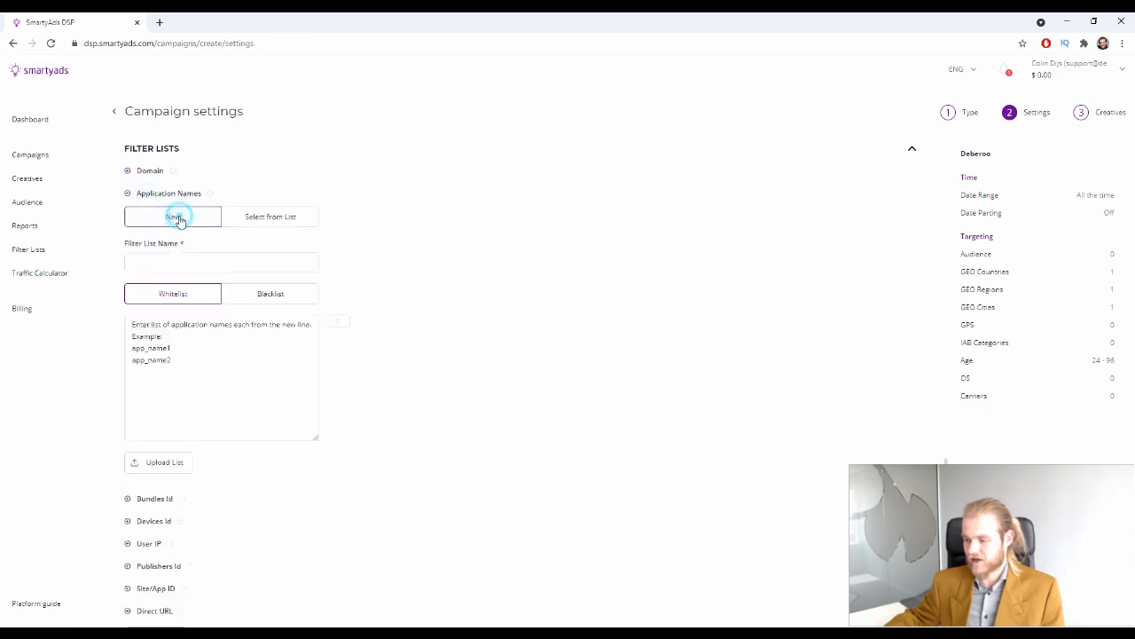
pyautogui.click(169, 193)
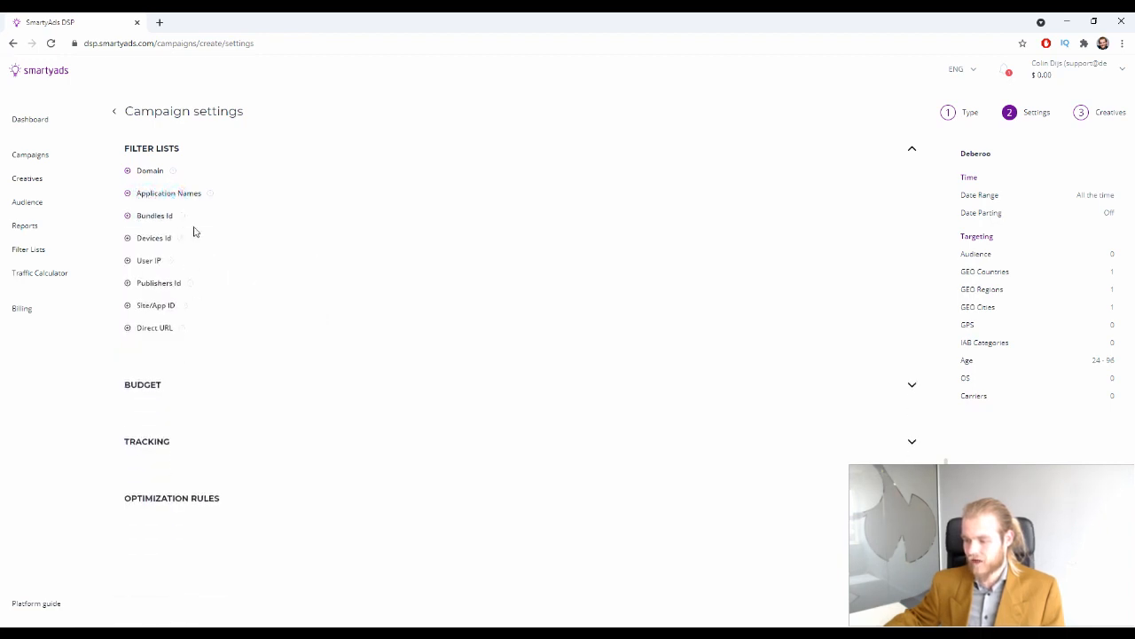
pyautogui.click(144, 215)
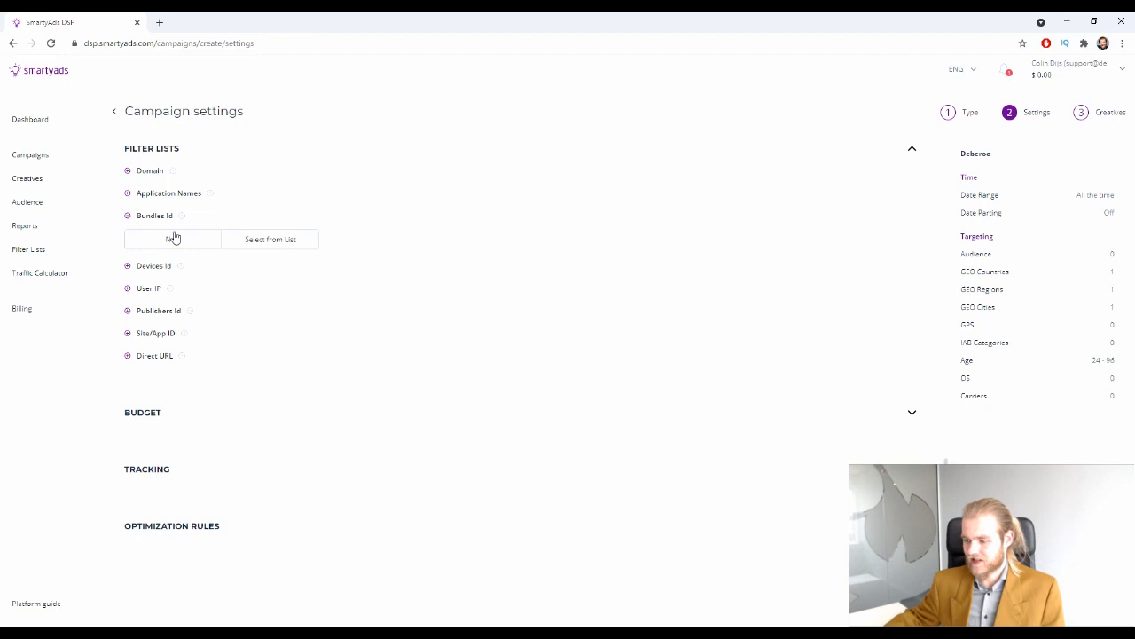
pyautogui.click(138, 265)
pyautogui.click(138, 316)
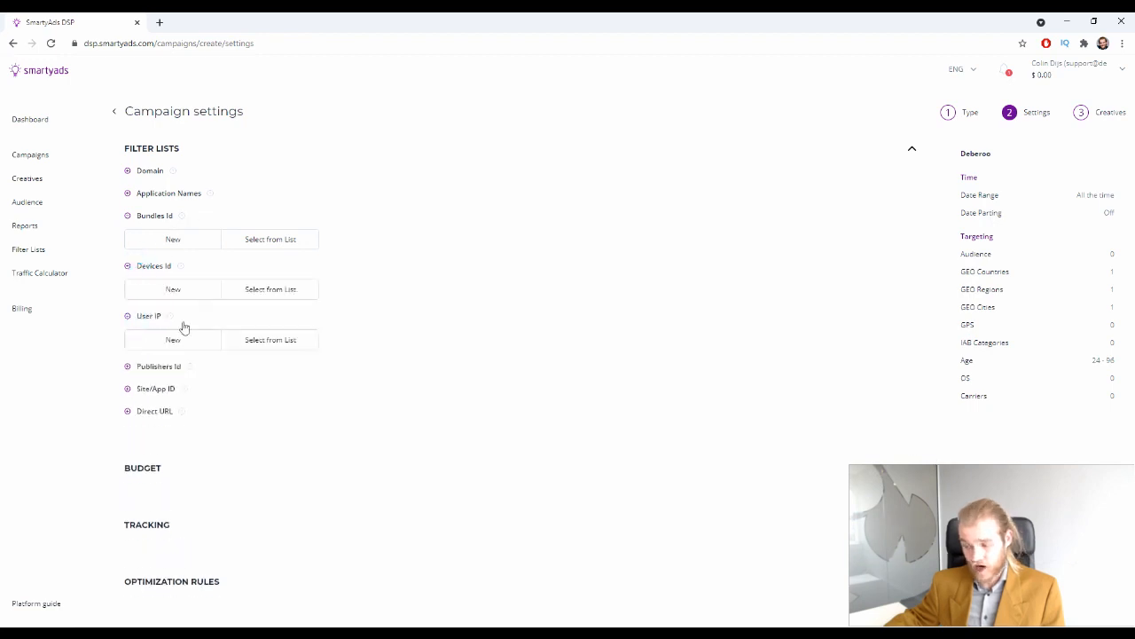
pyautogui.click(160, 365)
pyautogui.click(155, 399)
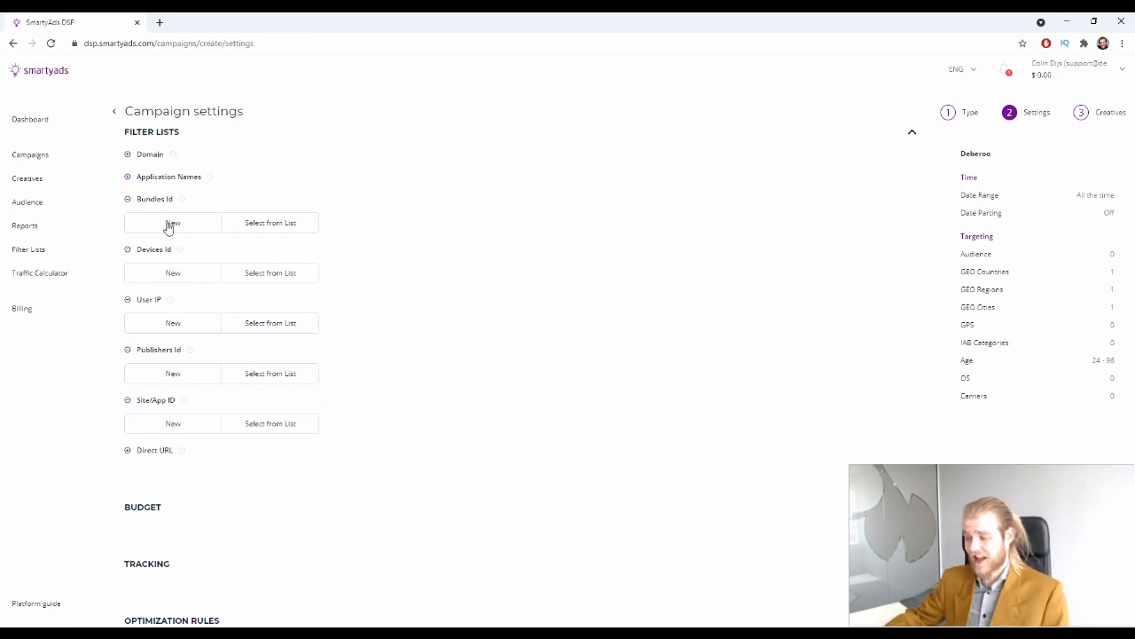
pyautogui.click(153, 450)
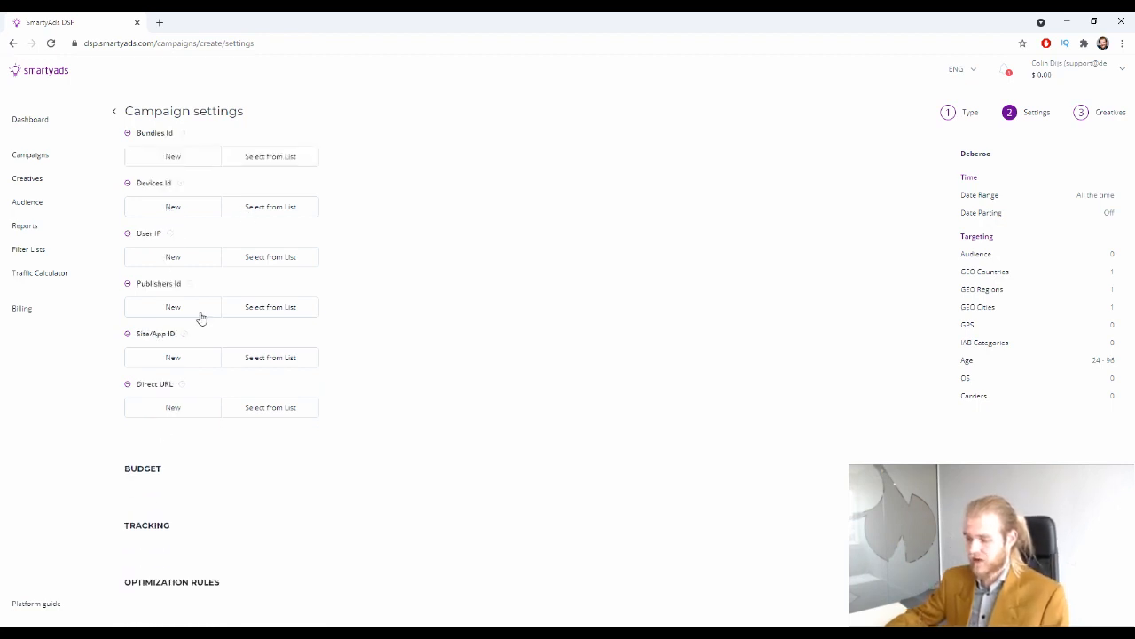
# Collapse the Bundles Id and Devices Id filter entries and expand the Budget section
pyautogui.scroll(3, 200, 317)
pyautogui.scroll(-3, 212, 286)
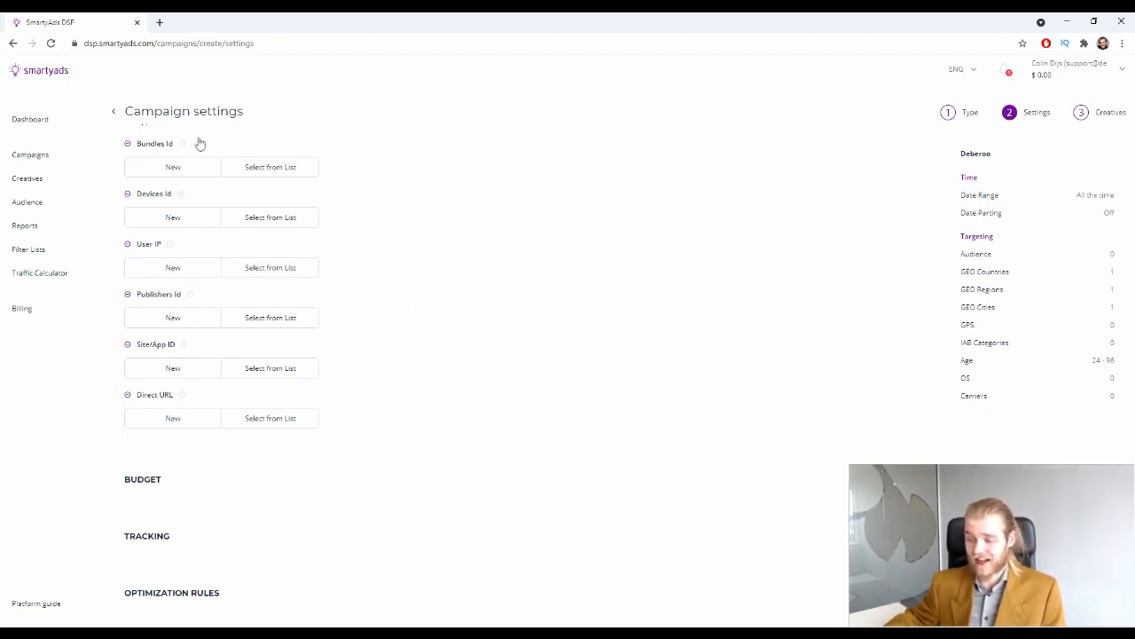
pyautogui.scroll(1, 191, 319)
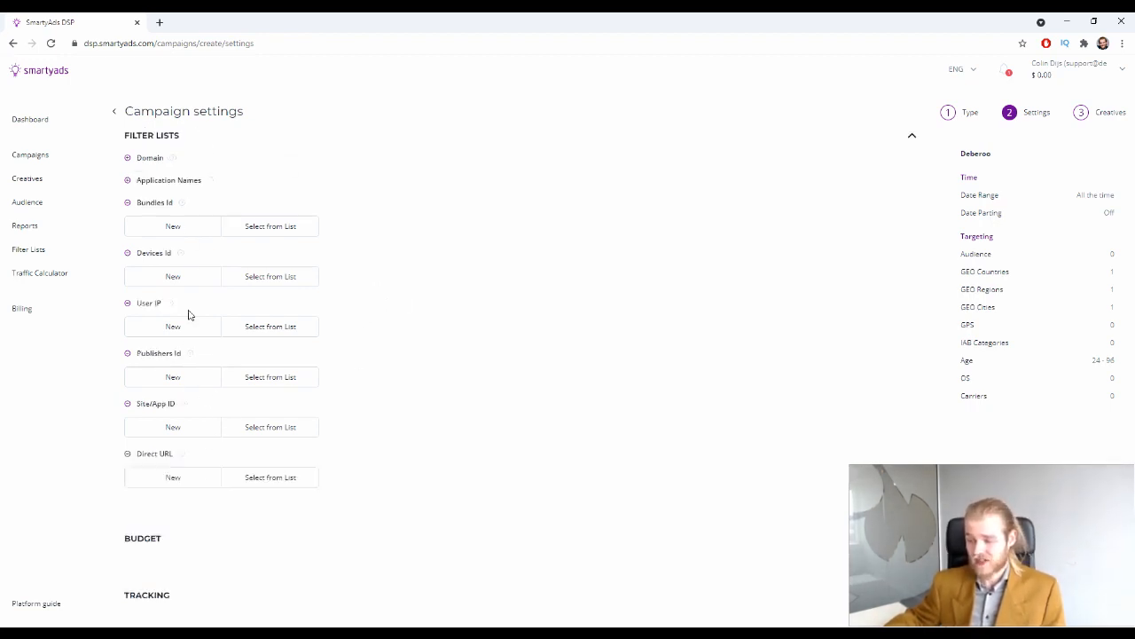
pyautogui.click(128, 202)
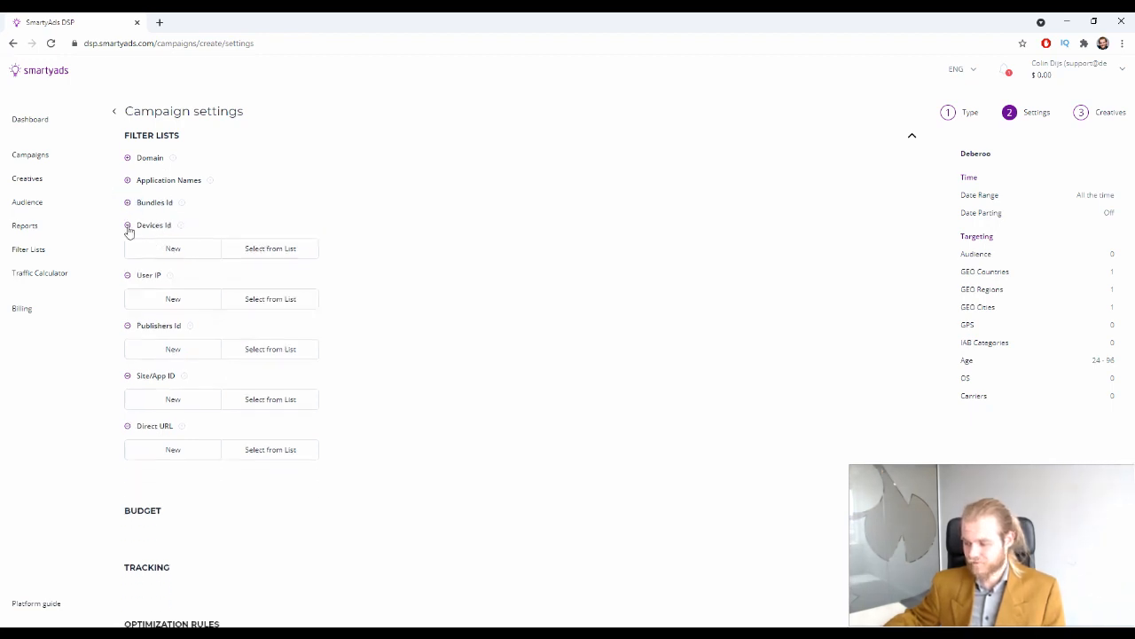
pyautogui.click(128, 225)
pyautogui.click(129, 248)
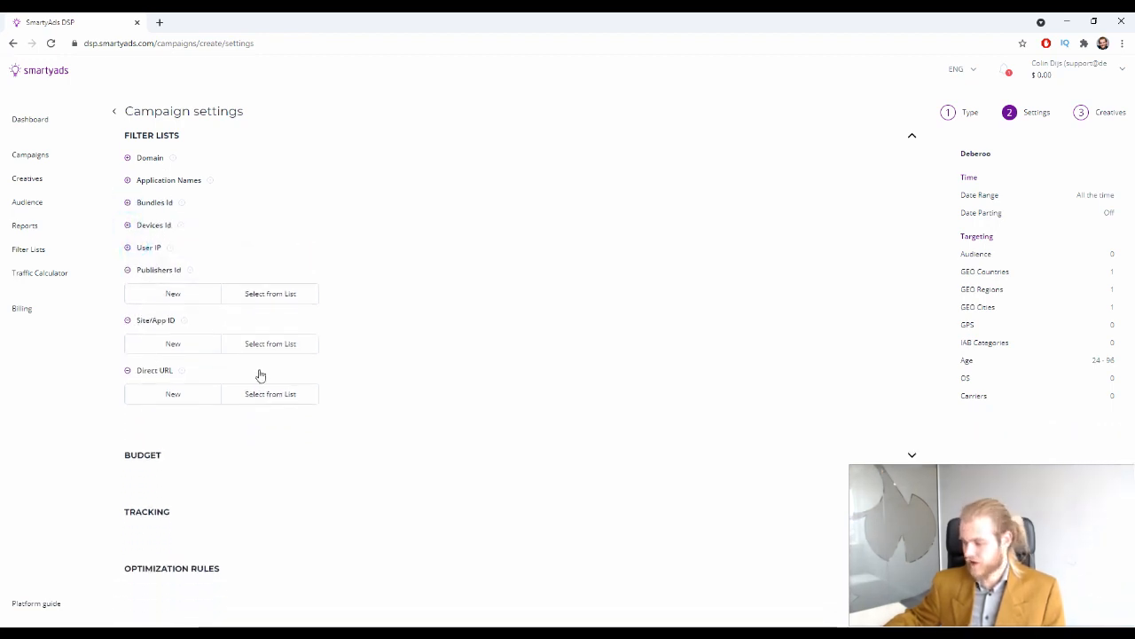
pyautogui.click(911, 454)
pyautogui.scroll(-2, 387, 208)
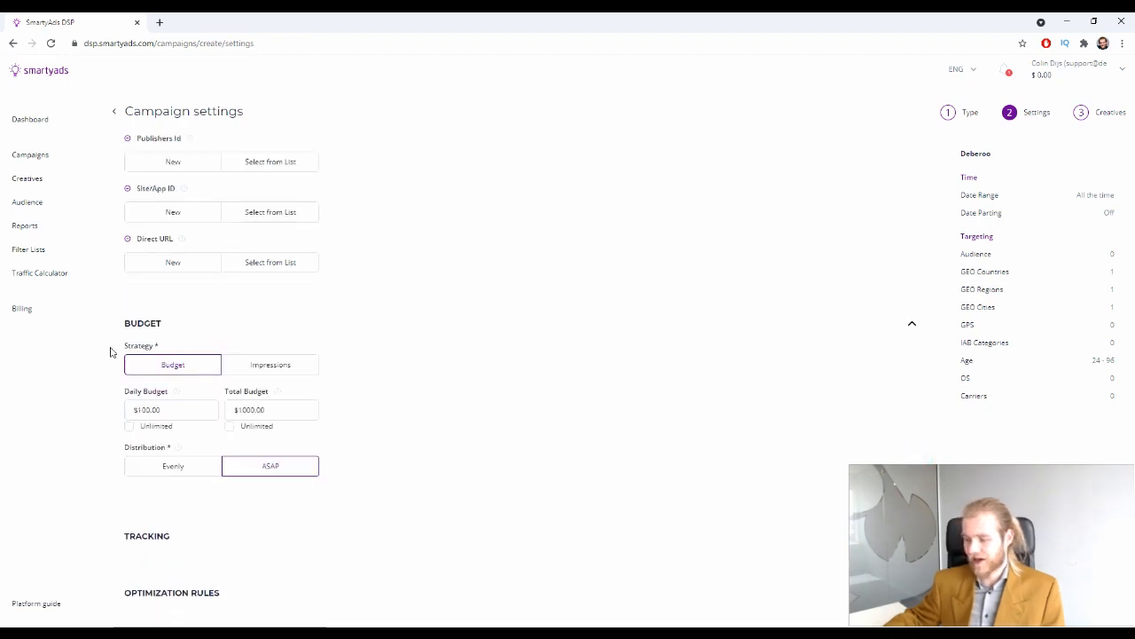
# Keep Budget strategy at $100.00 daily, make Total Budget Unlimited, and distribute spending Evenly
pyautogui.click(188, 369)
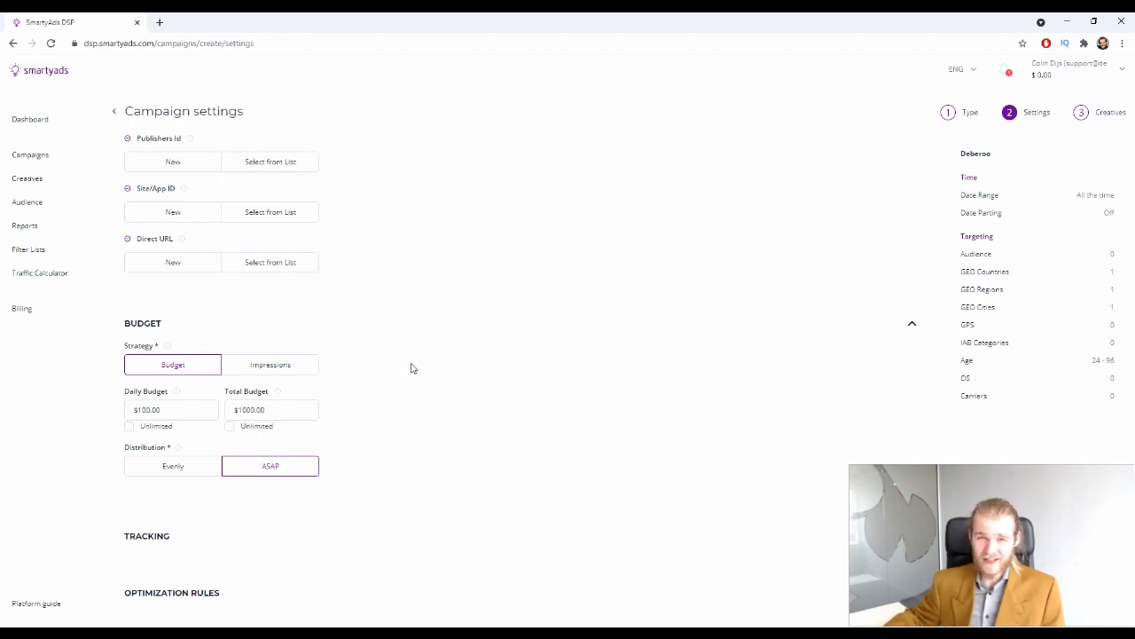
pyautogui.click(289, 365)
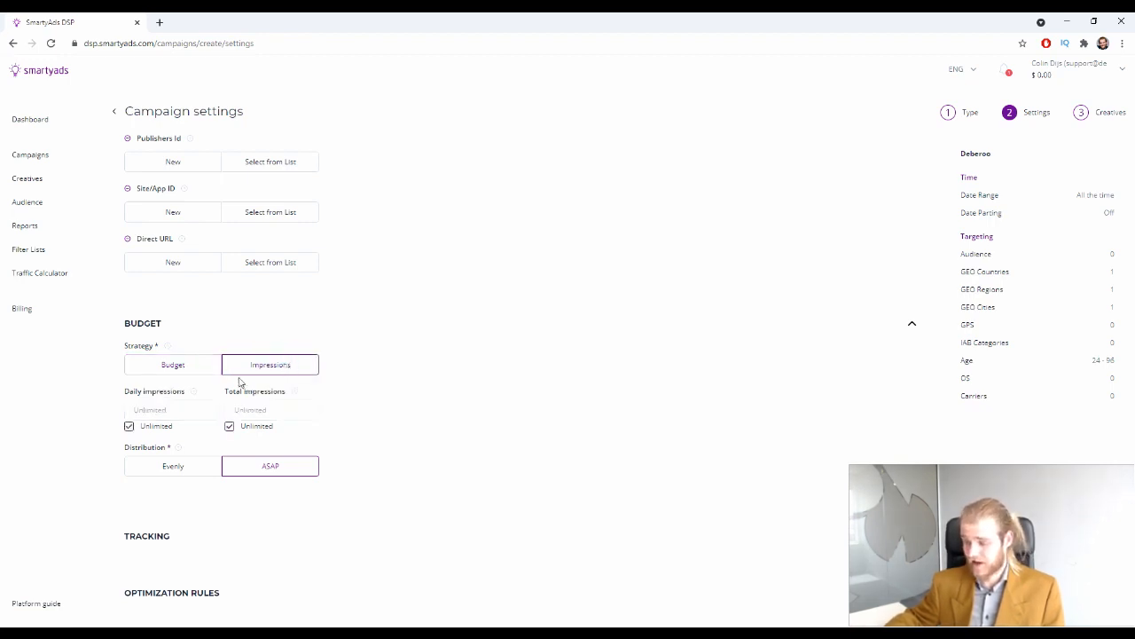
pyautogui.click(173, 367)
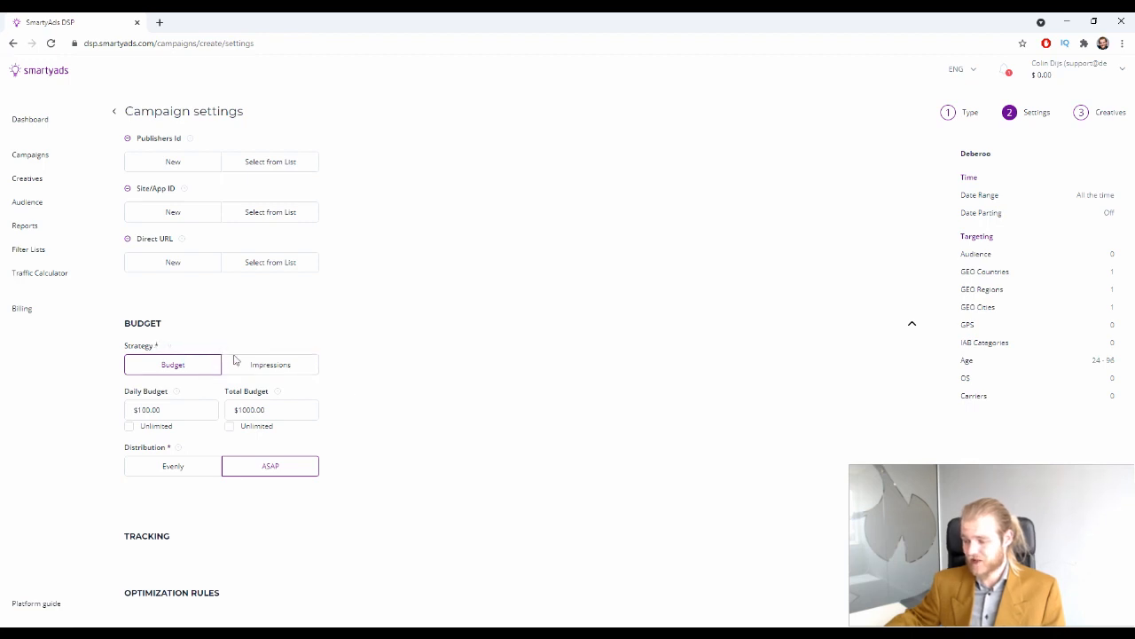
pyautogui.click(191, 409)
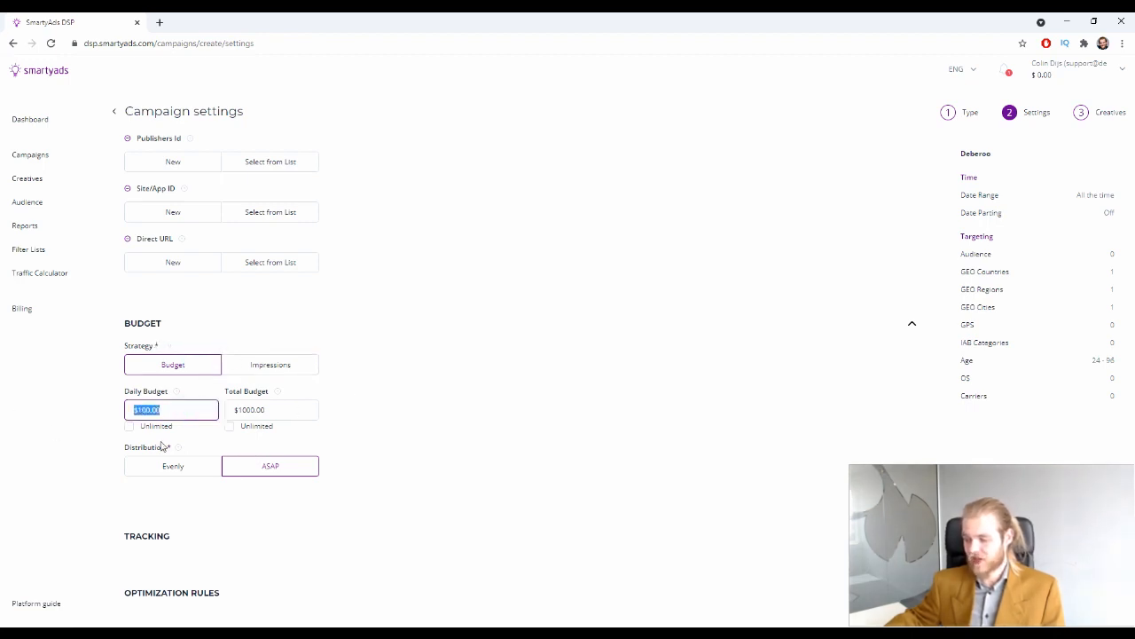
pyautogui.click(296, 407)
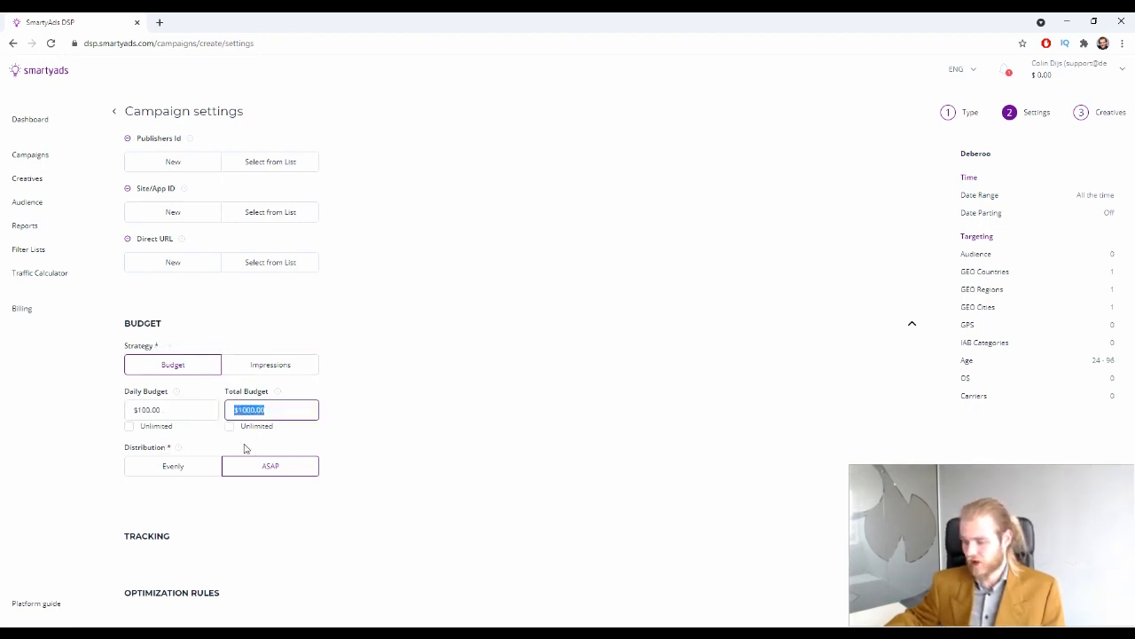
pyautogui.click(486, 418)
pyautogui.click(228, 425)
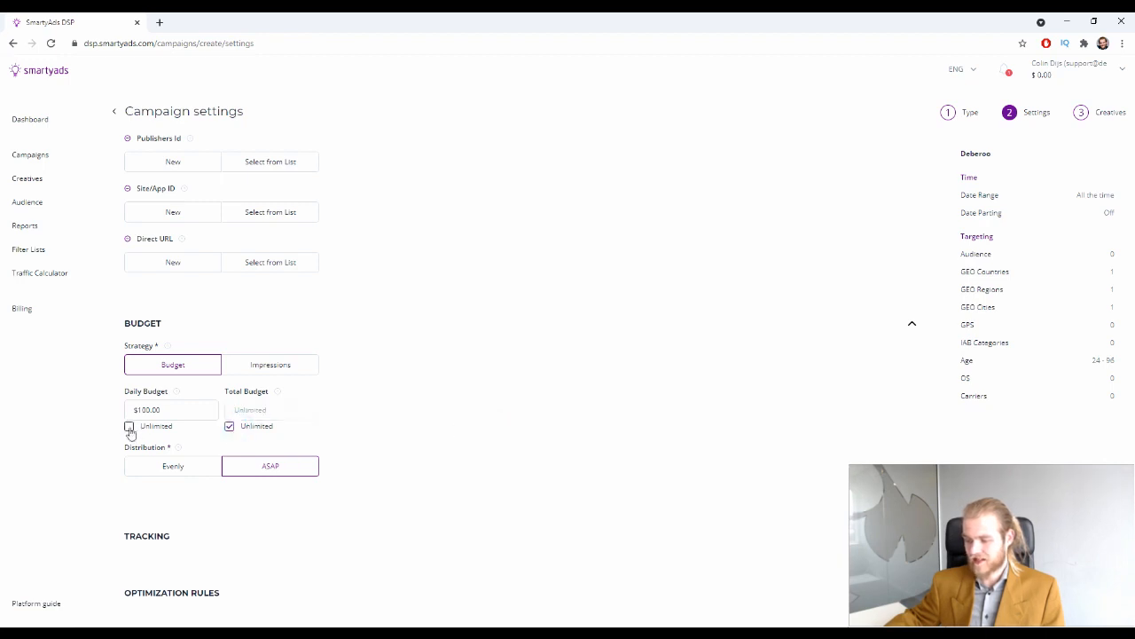
pyautogui.click(190, 409)
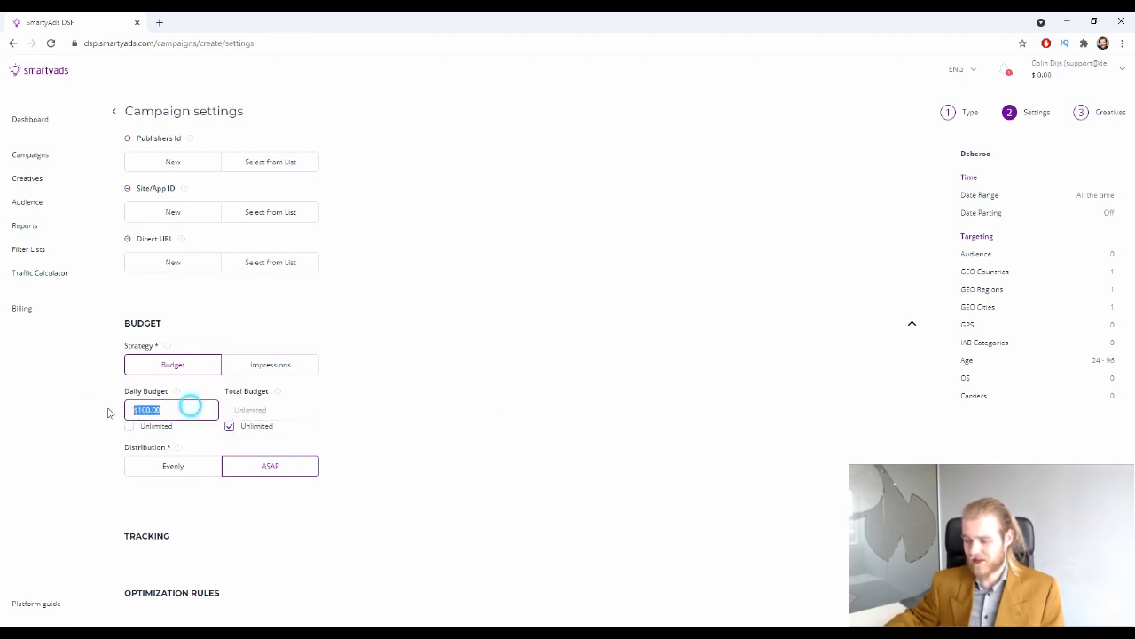
pyautogui.click(426, 417)
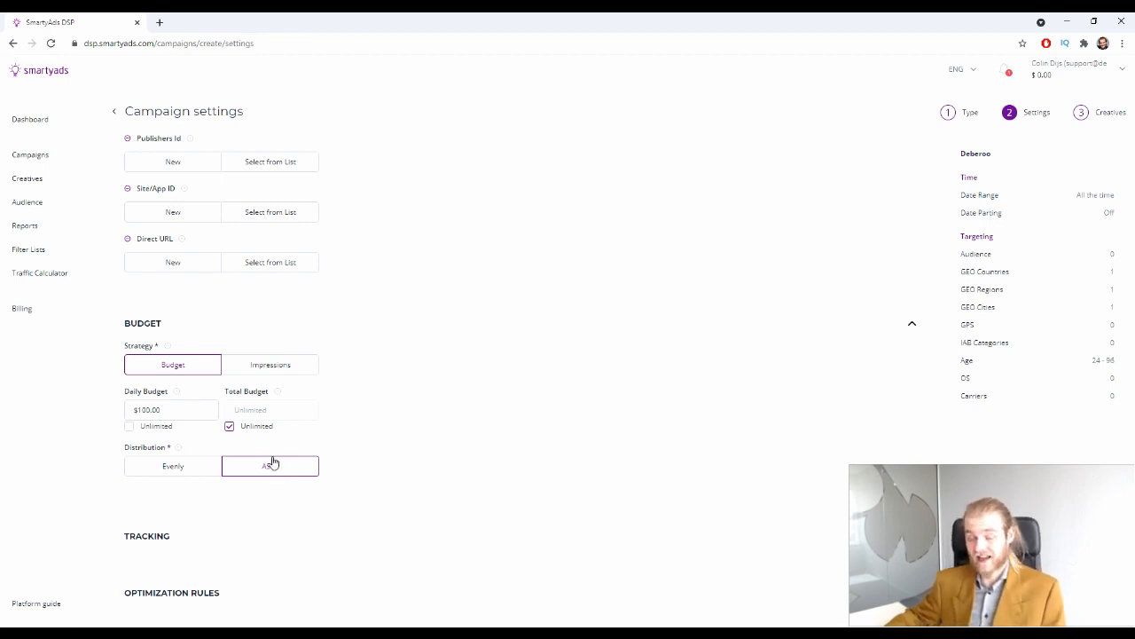
pyautogui.click(208, 475)
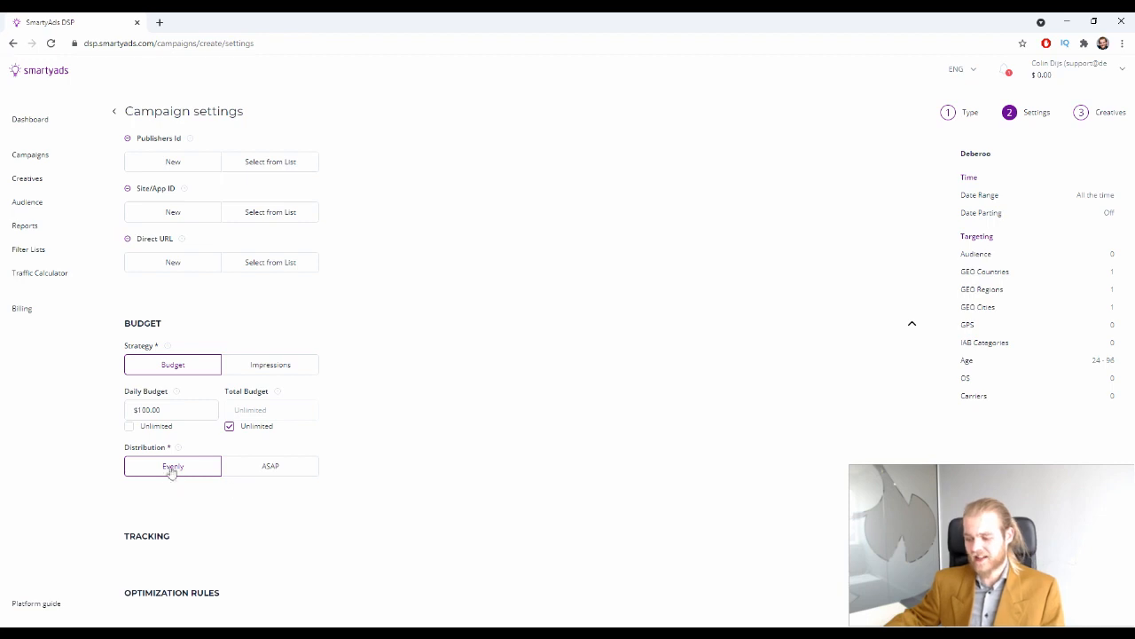
# Fold Budget, check the Tracking pixel note, and expand Optimization Rules
pyautogui.click(914, 321)
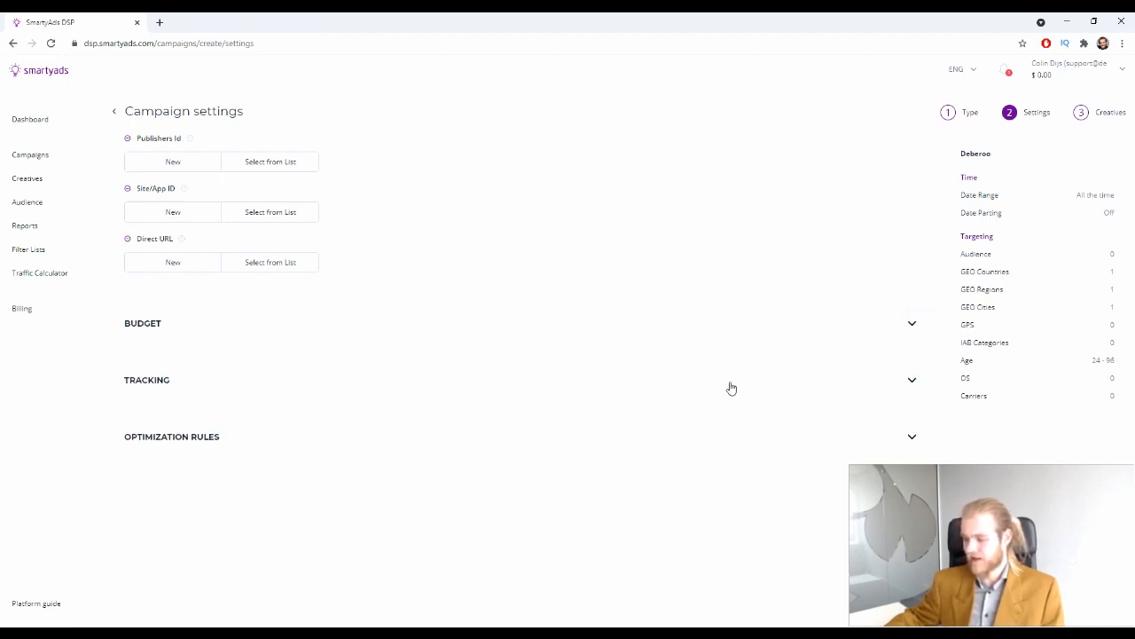
pyautogui.click(908, 381)
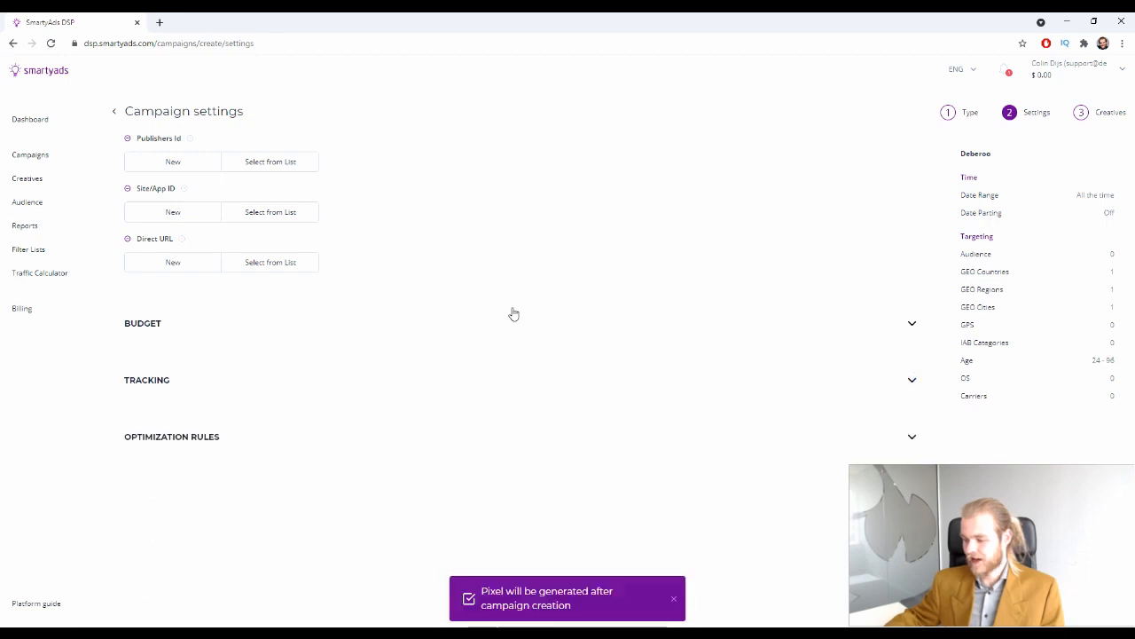
pyautogui.click(857, 378)
pyautogui.click(885, 374)
pyautogui.click(911, 379)
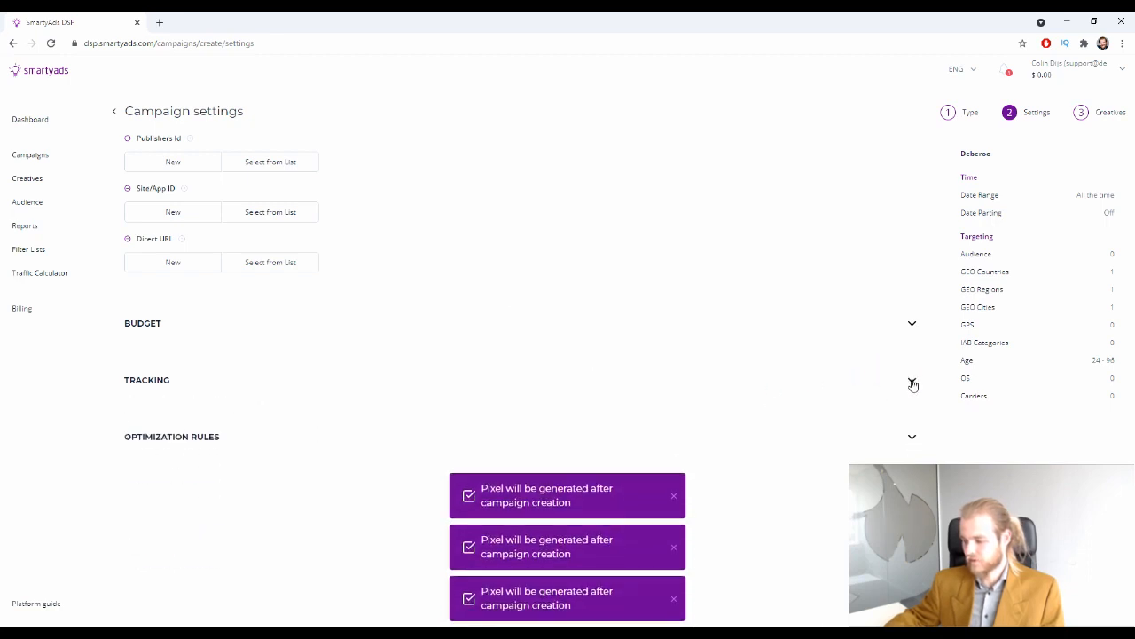
pyautogui.click(911, 380)
pyautogui.click(910, 381)
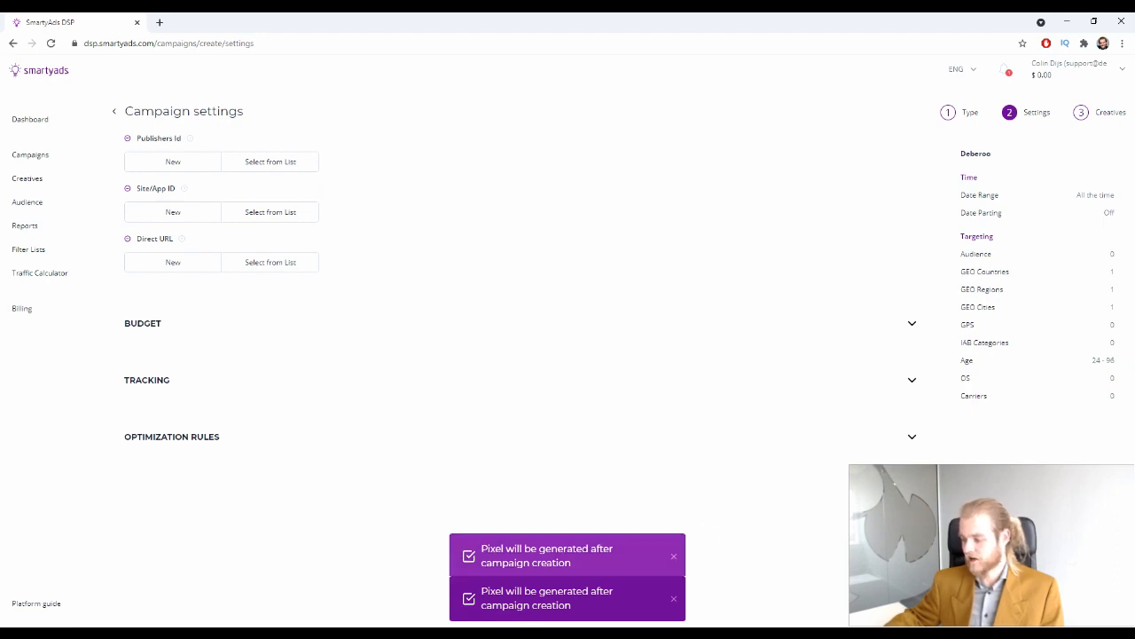
pyautogui.click(911, 435)
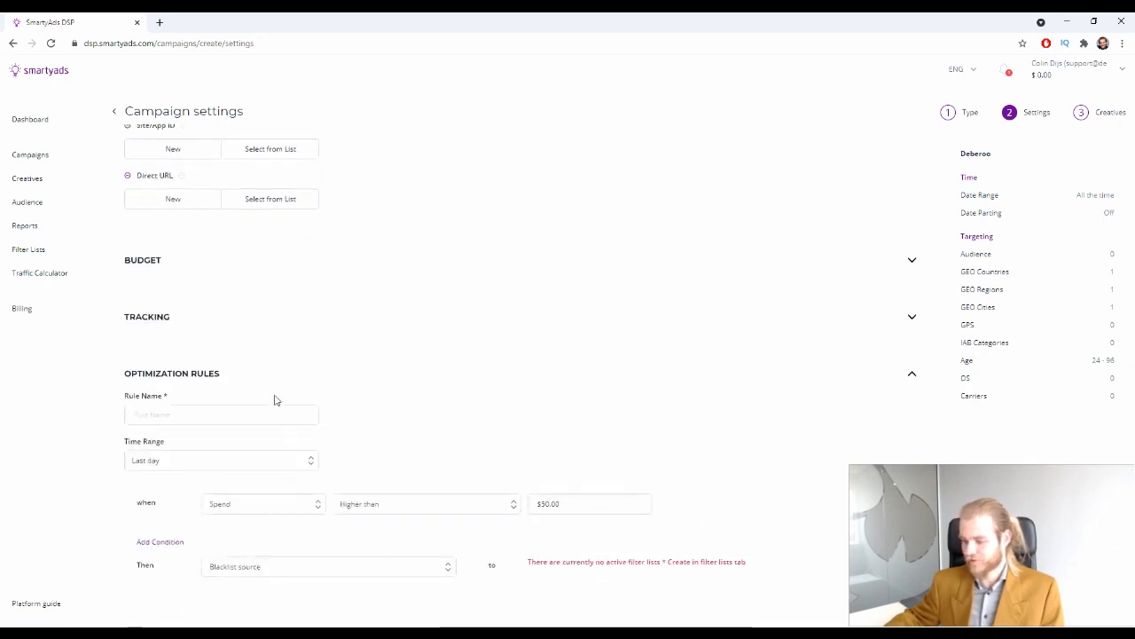
# Review the rule: Last day time range, spend higher than $50.00 condition, and its action
pyautogui.click(292, 414)
pyautogui.click(421, 406)
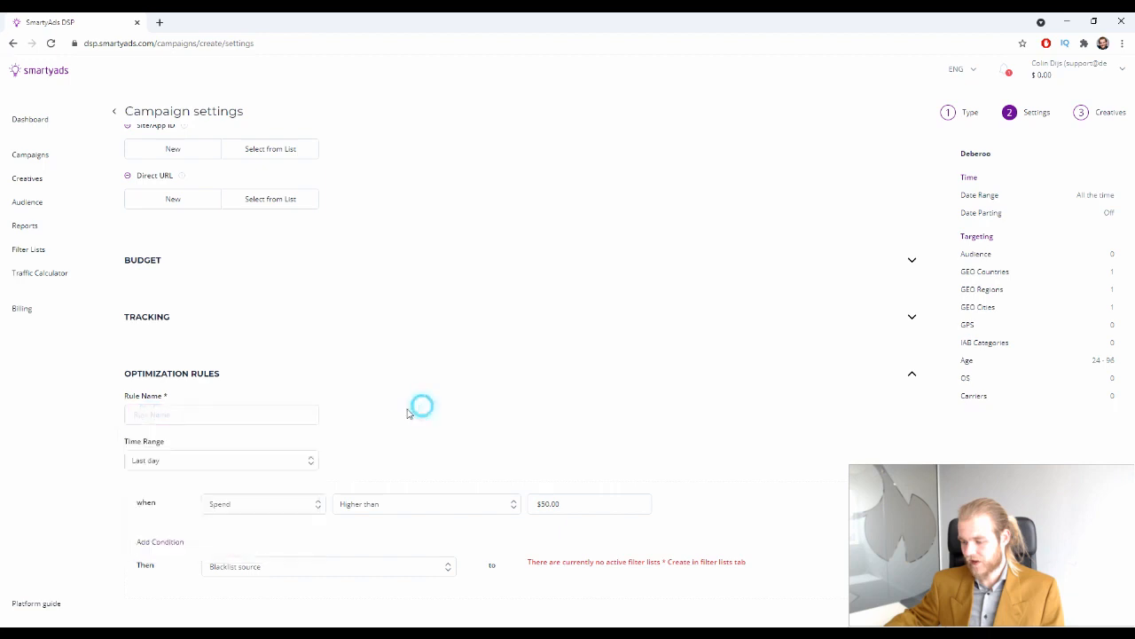
pyautogui.click(244, 461)
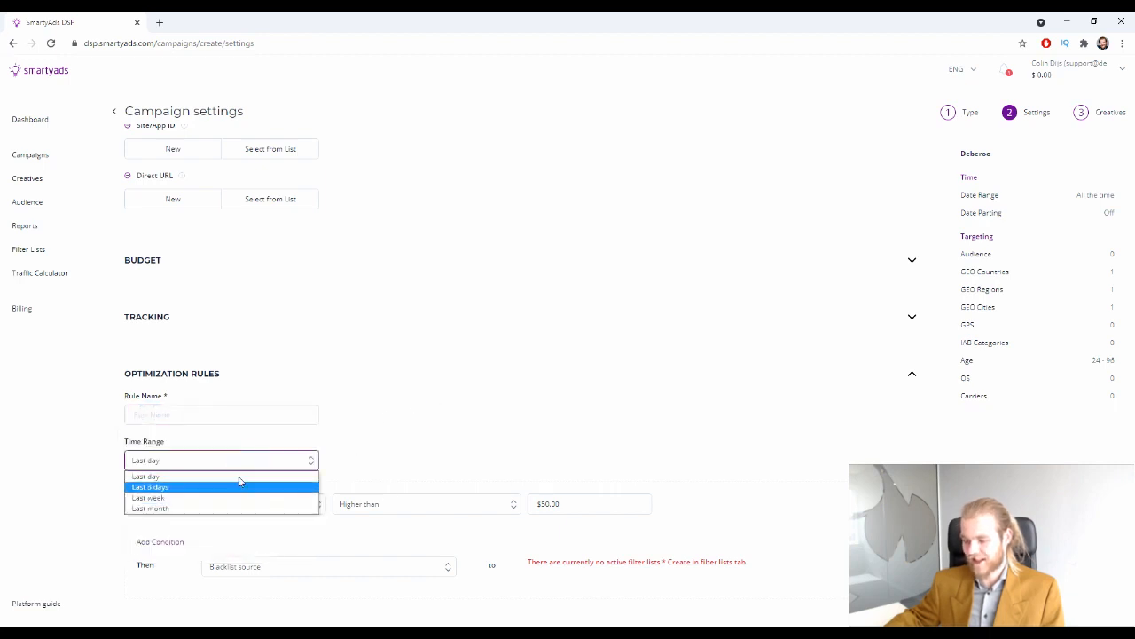
pyautogui.click(518, 423)
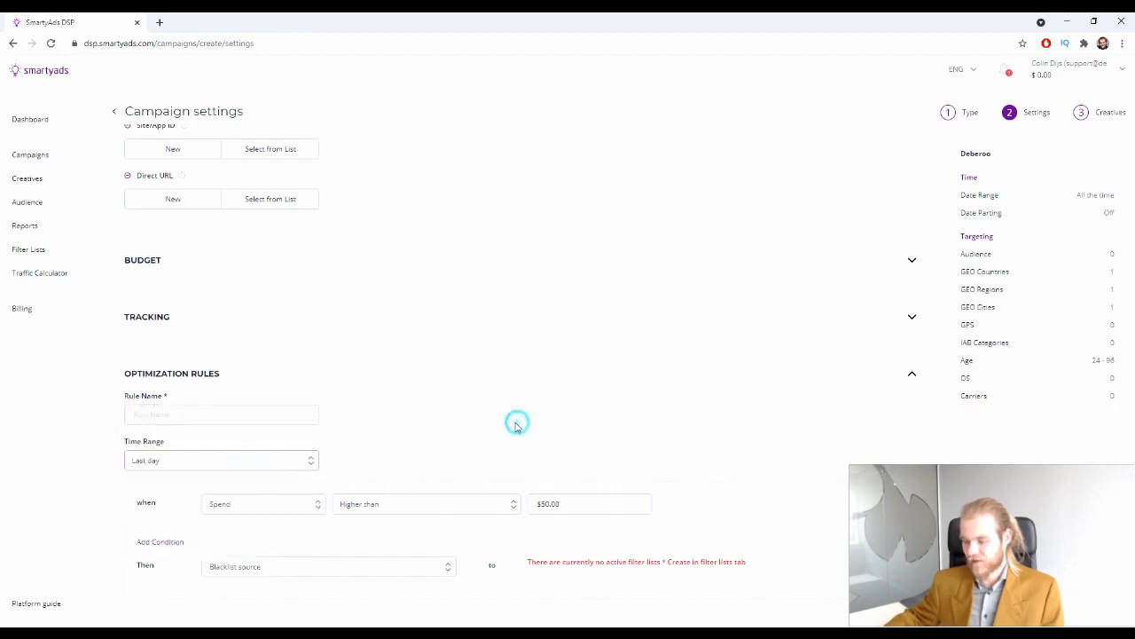
pyautogui.click(306, 503)
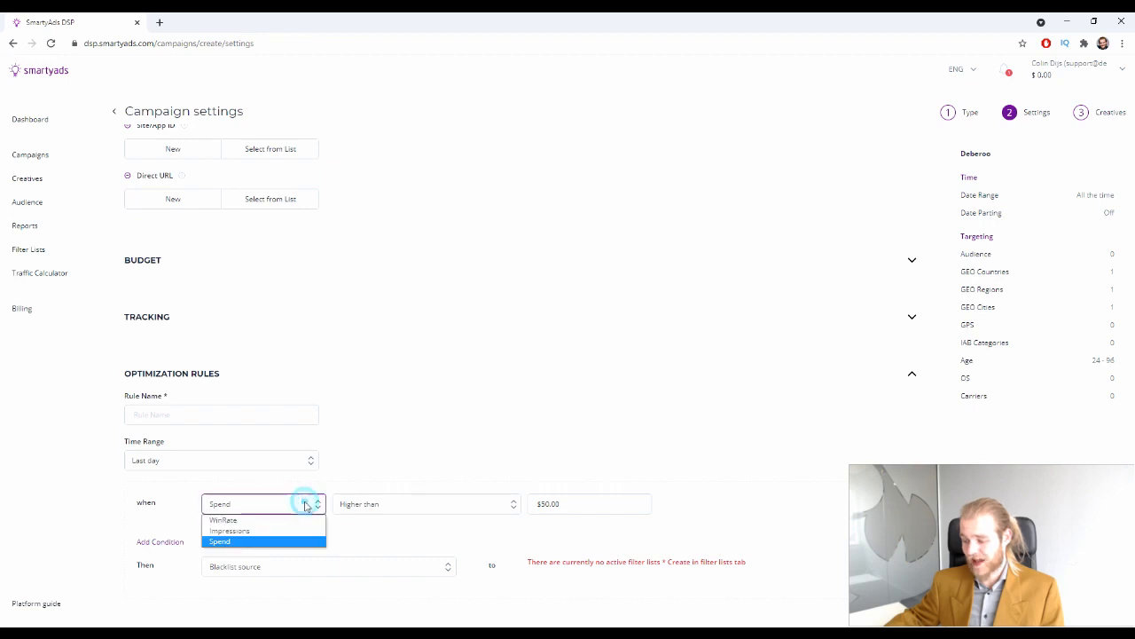
pyautogui.click(410, 503)
pyautogui.click(609, 502)
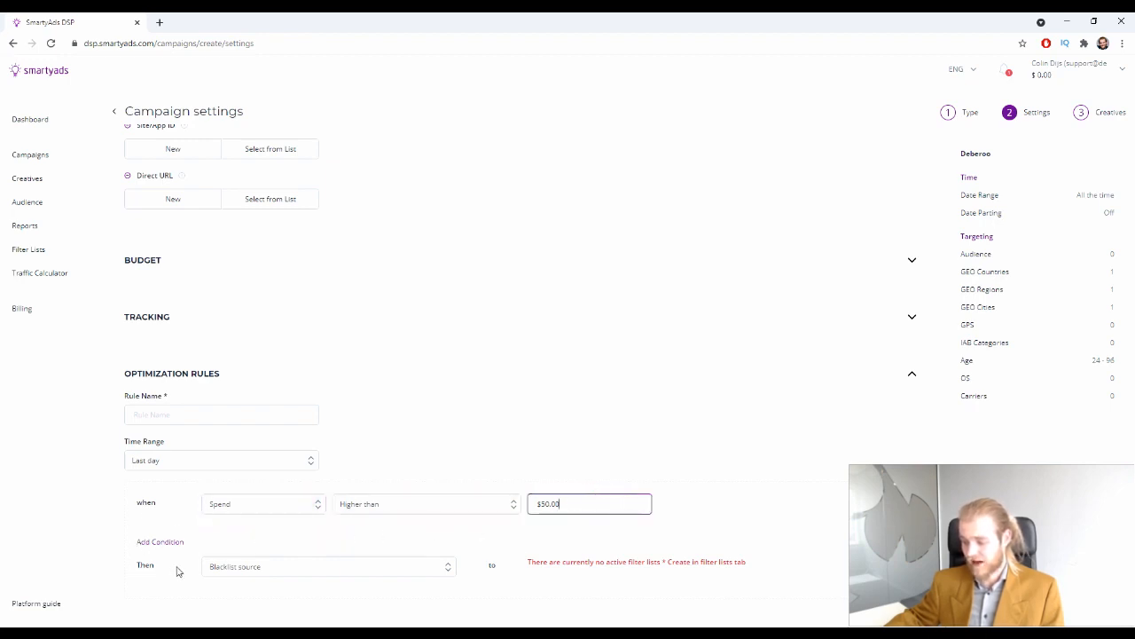
pyautogui.click(298, 570)
pyautogui.click(430, 545)
# Add an AND condition: Impressions Is Equal 50000
pyautogui.click(157, 542)
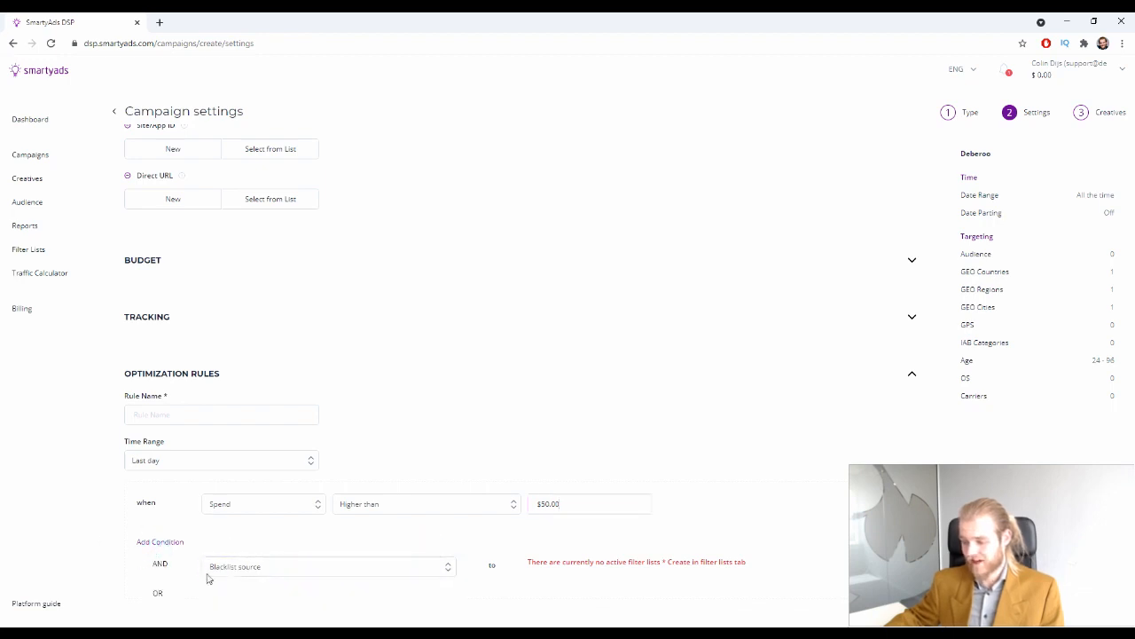
pyautogui.click(160, 563)
pyautogui.scroll(-1, 247, 554)
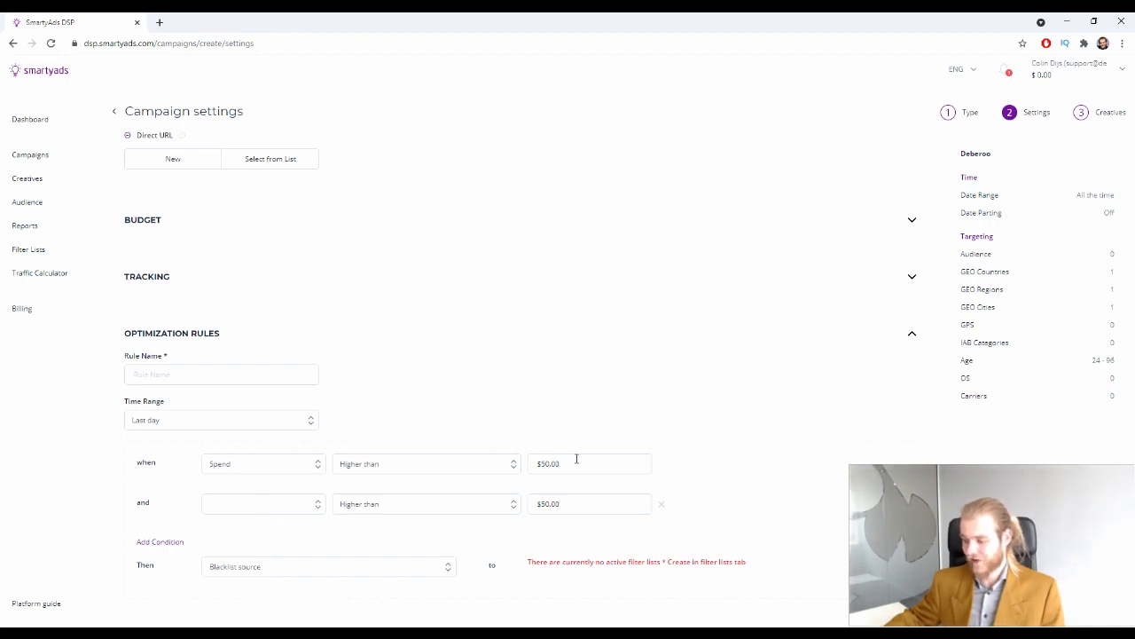
pyautogui.click(250, 506)
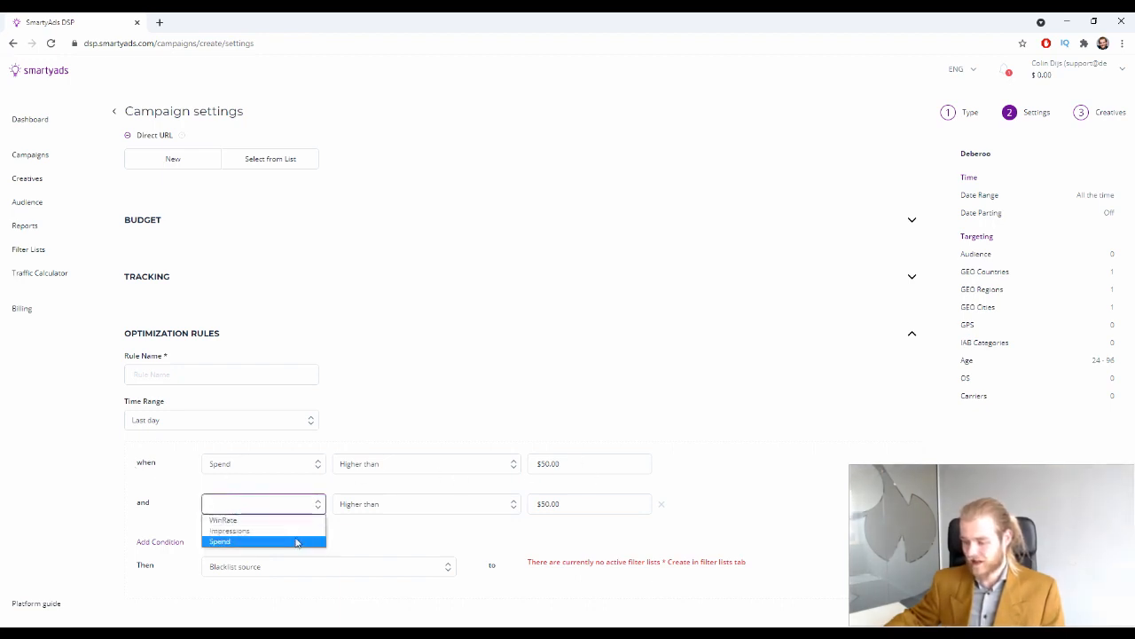
pyautogui.click(278, 530)
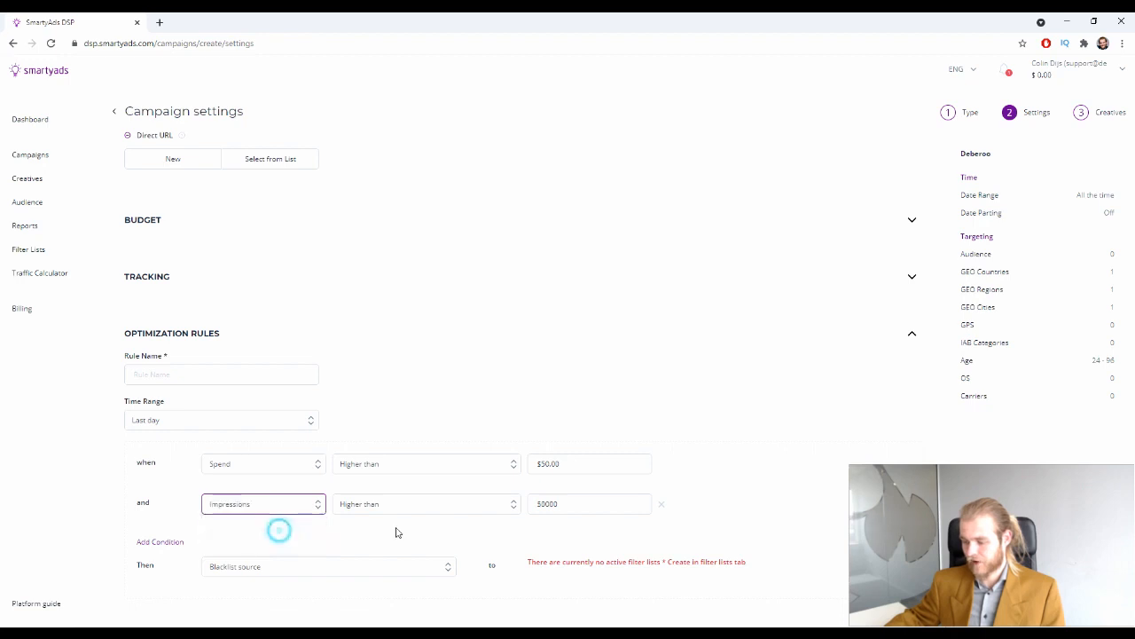
pyautogui.click(408, 506)
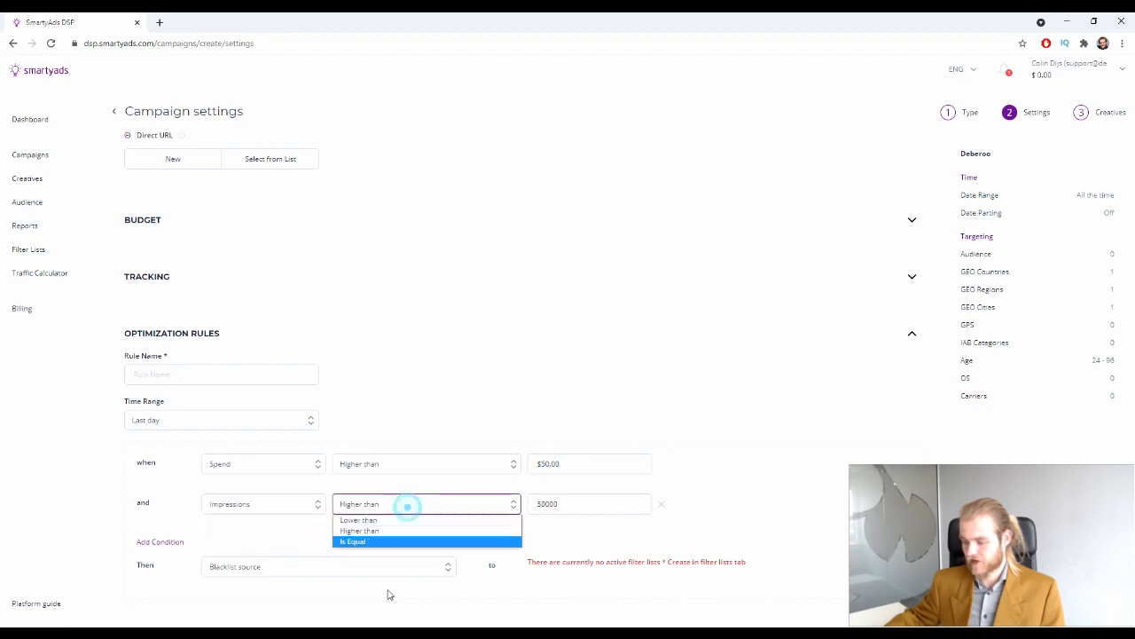
pyautogui.click(392, 541)
pyautogui.click(606, 502)
pyautogui.doubleClick(606, 502)
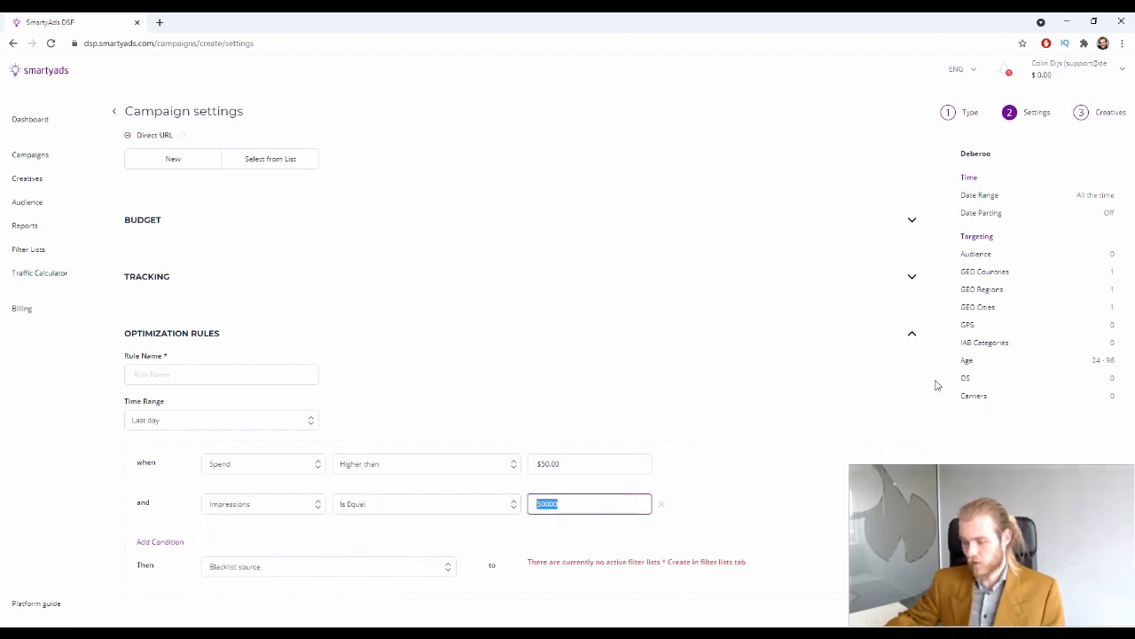
pyautogui.write('50000')
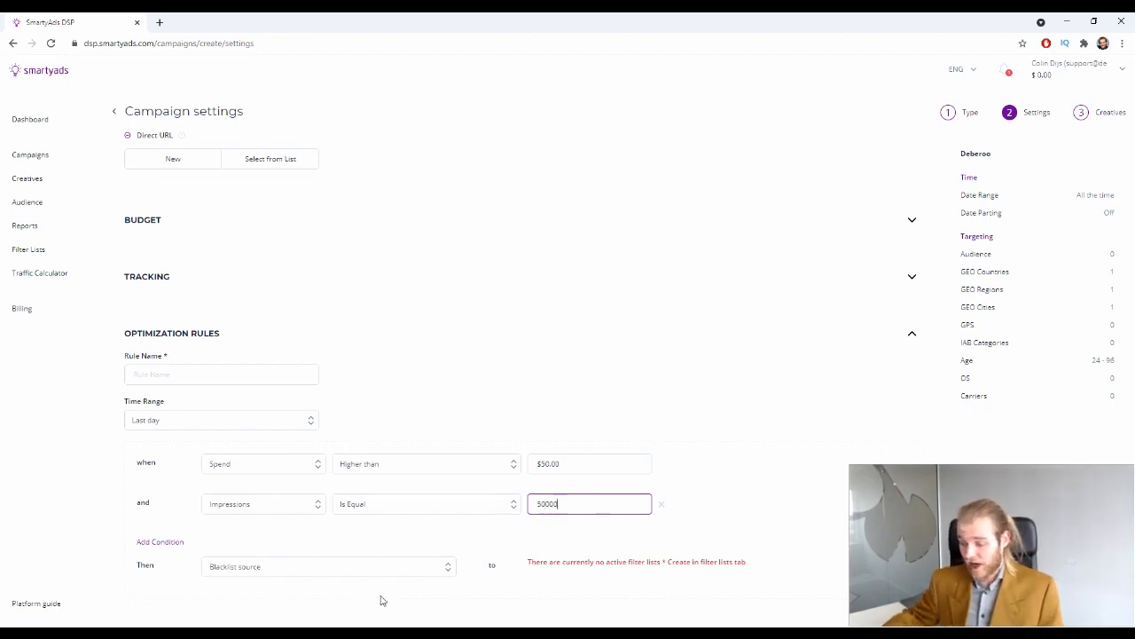
pyautogui.doubleClick(135, 565)
# Keep the Blacklist source action and delete the Impressions condition
pyautogui.click(340, 569)
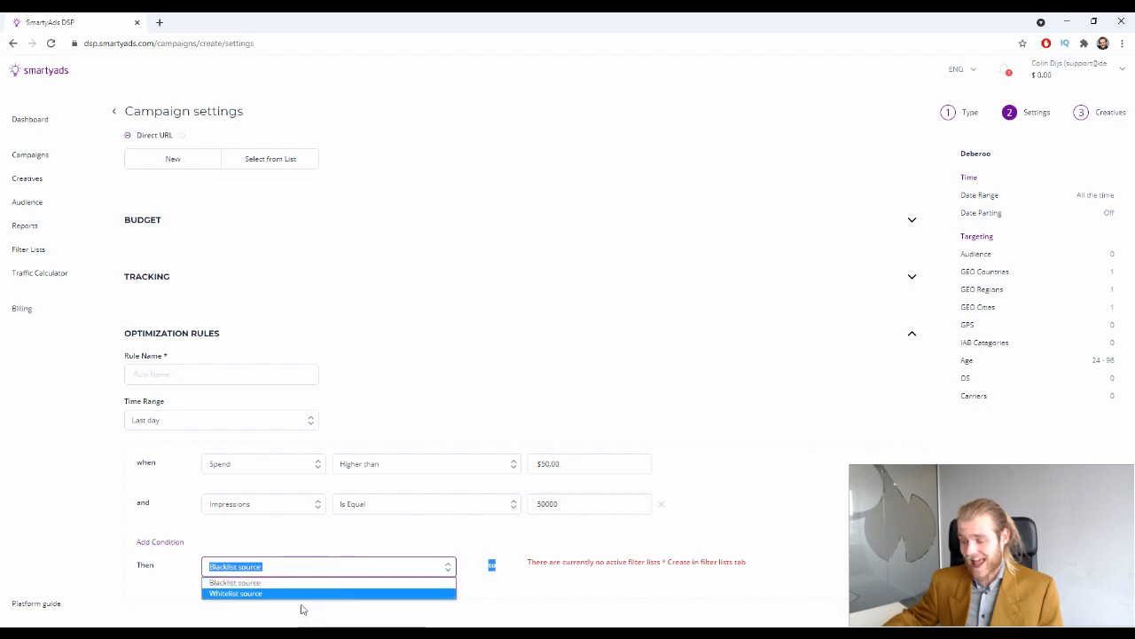
pyautogui.click(303, 582)
pyautogui.click(310, 572)
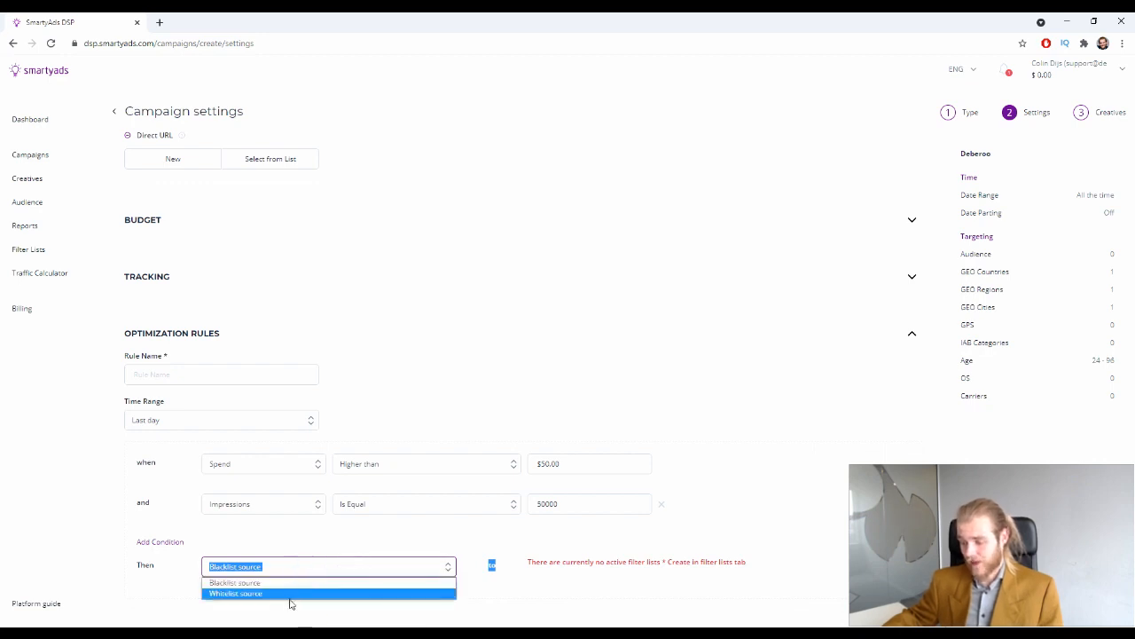
pyautogui.click(633, 569)
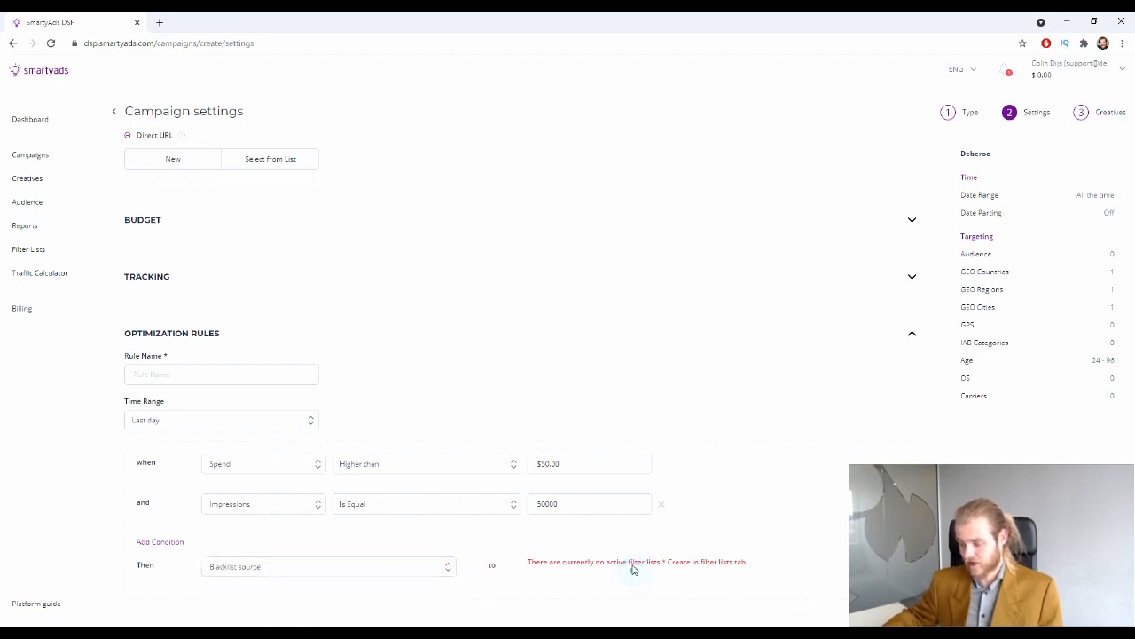
pyautogui.click(662, 504)
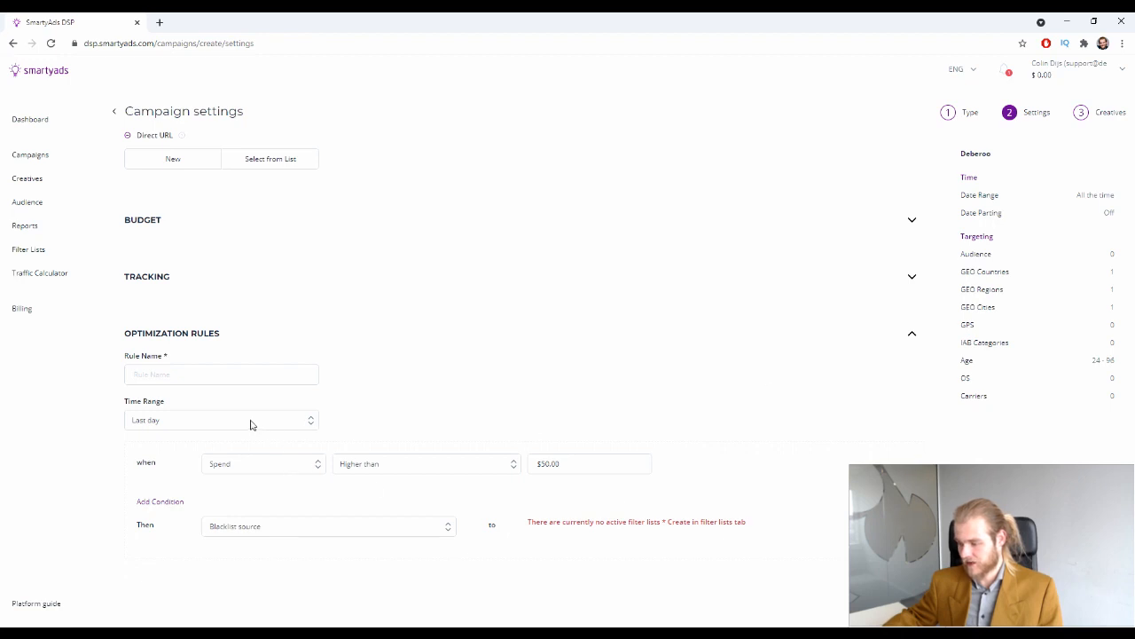
# Collapse the Optimization Rules section and scroll back to Filter Lists
pyautogui.click(223, 417)
pyautogui.click(219, 372)
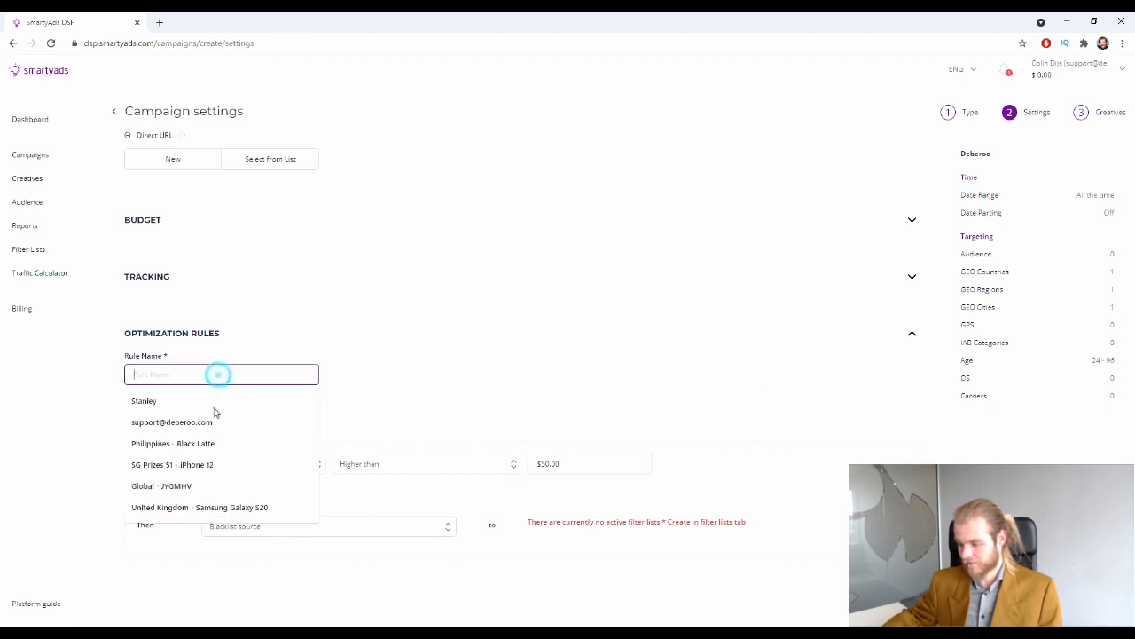
pyautogui.click(498, 351)
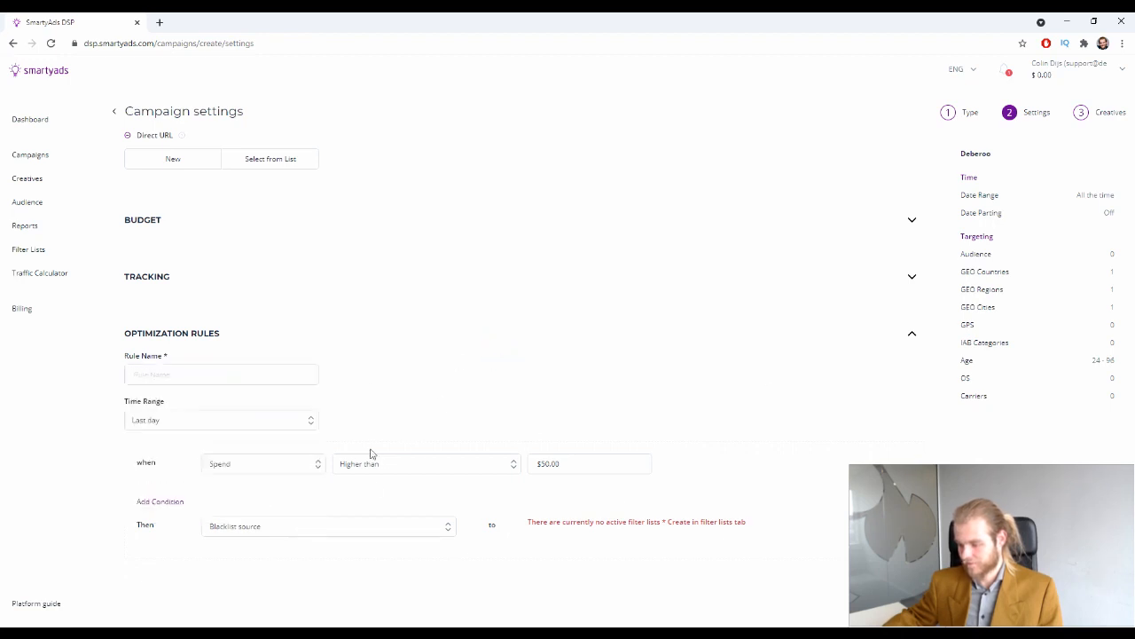
pyautogui.click(912, 333)
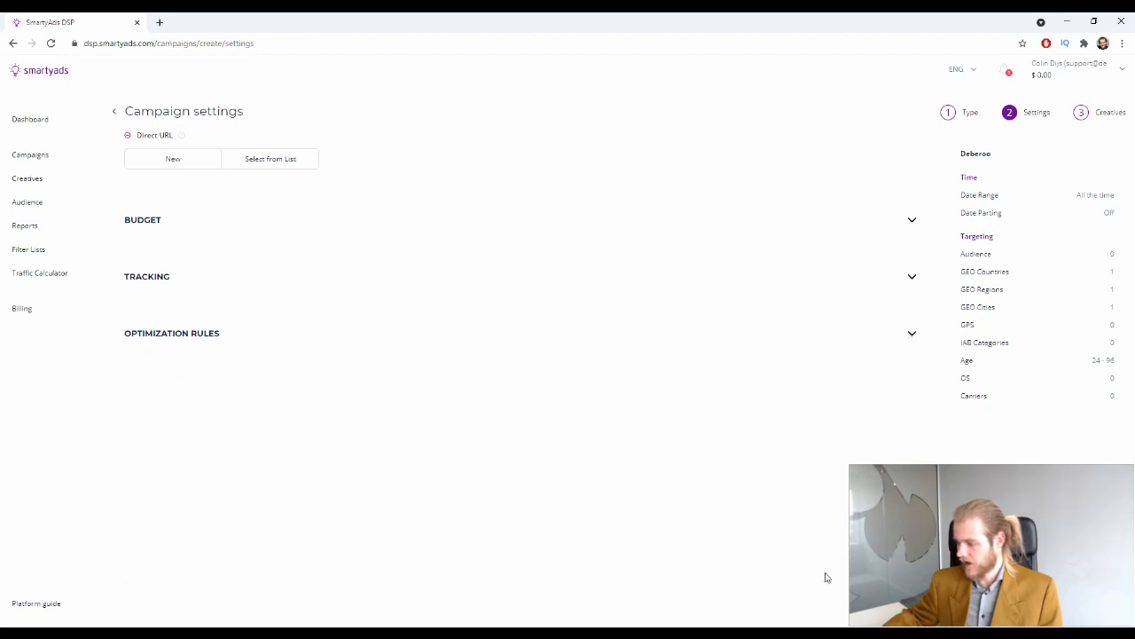
pyautogui.scroll(4, 760, 482)
pyautogui.scroll(-1, 722, 447)
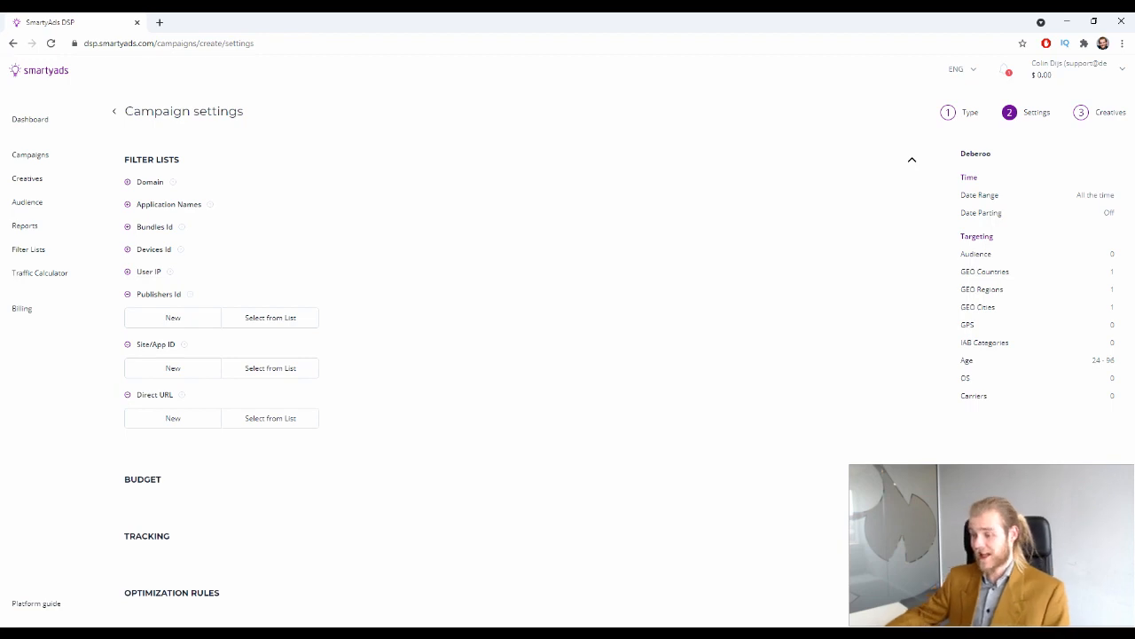
# On the Creatives step, add a new creative named 'Deberoo'
pyautogui.click(1038, 603)
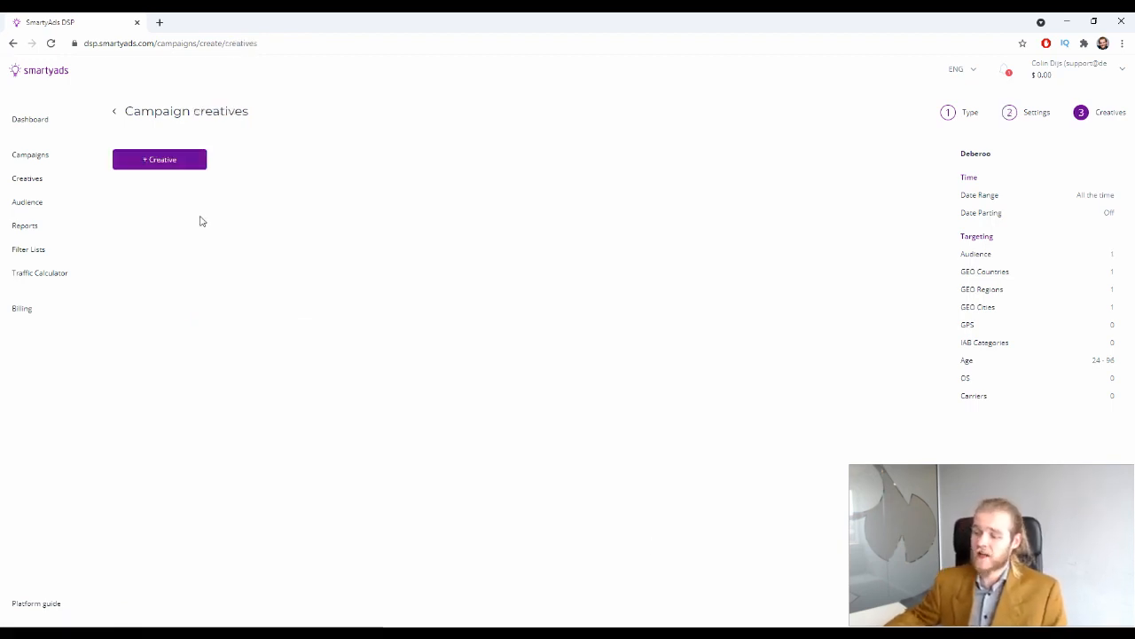
pyautogui.click(180, 171)
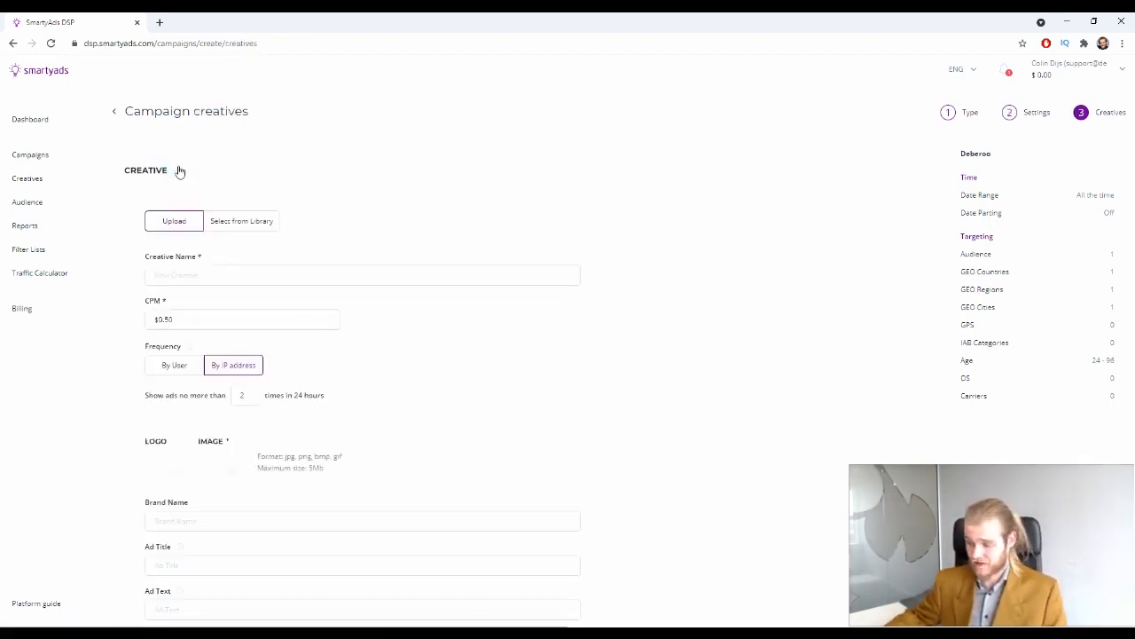
pyautogui.scroll(-1, 427, 180)
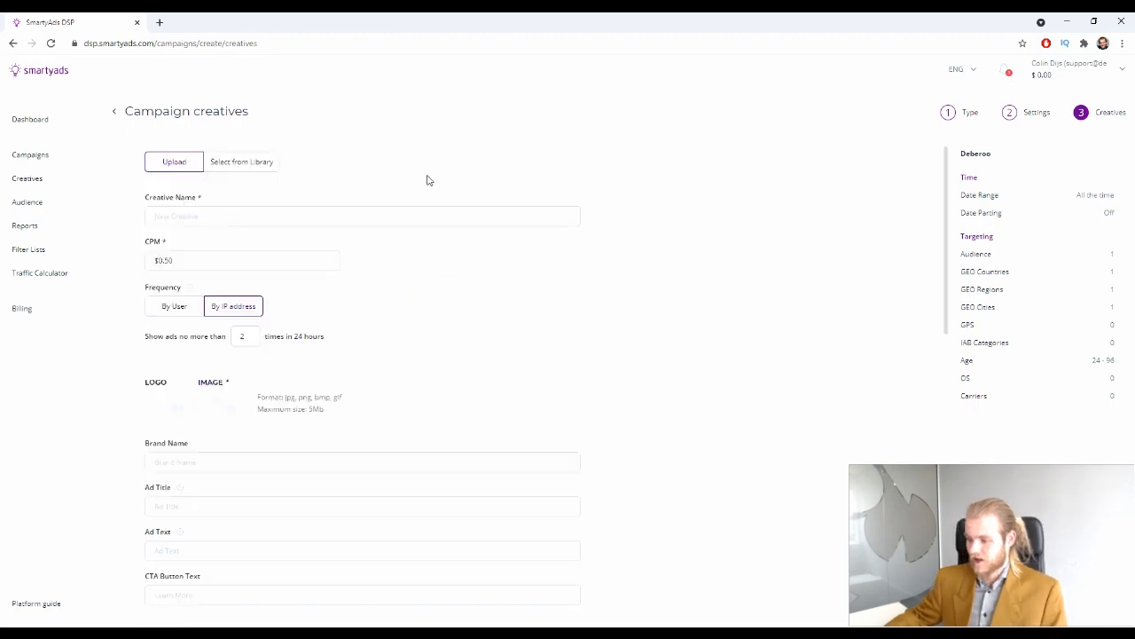
pyautogui.scroll(1, 330, 167)
pyautogui.click(310, 266)
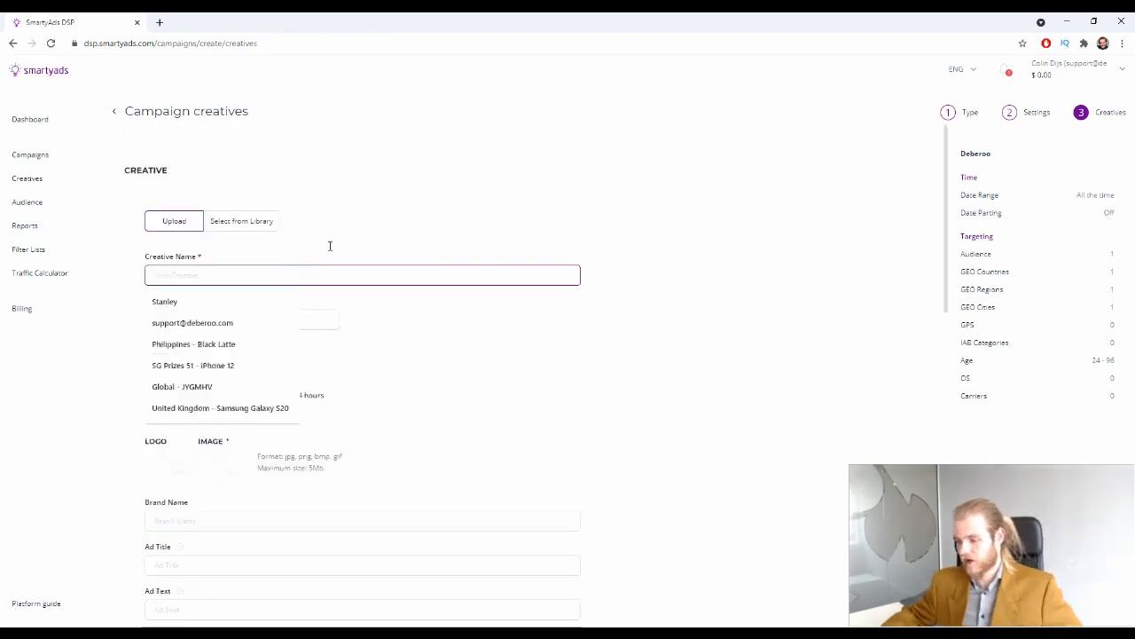
pyautogui.write('Deb')
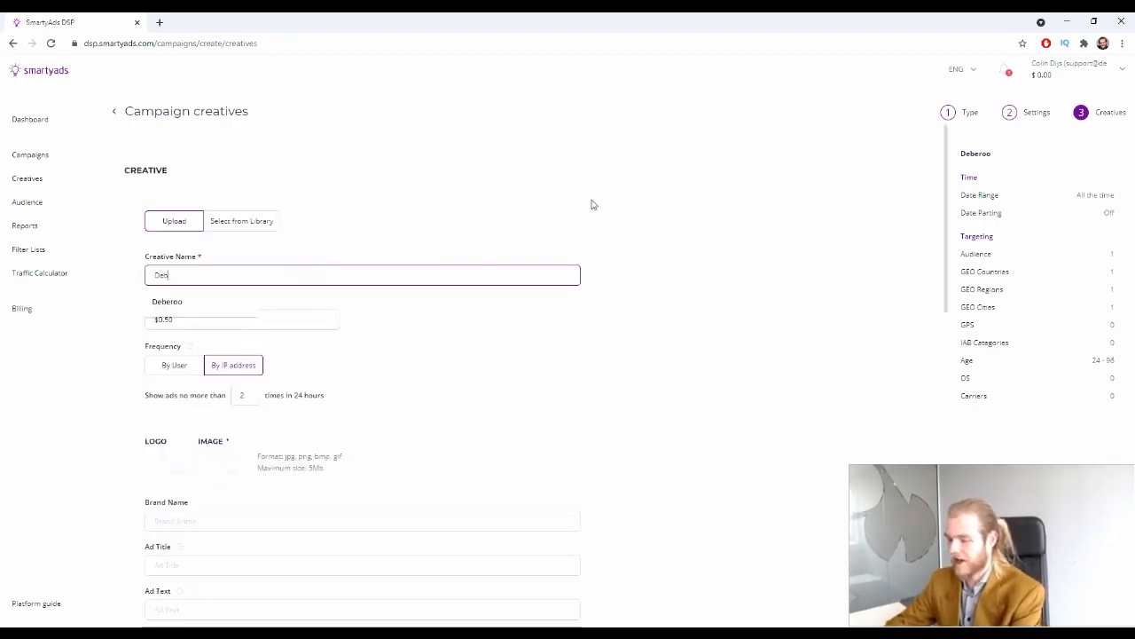
pyautogui.write('eroo')
pyautogui.press('Tab')
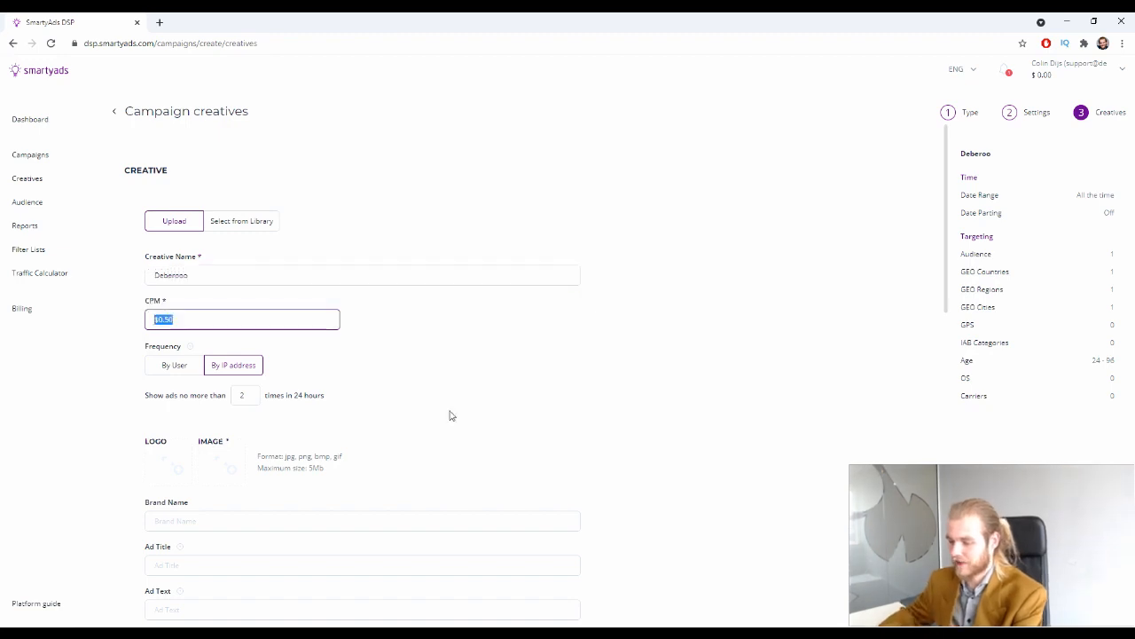
# Check the creative's CPM field, leaving it at $0.50
pyautogui.scroll(-1, 453, 390)
pyautogui.click(443, 251)
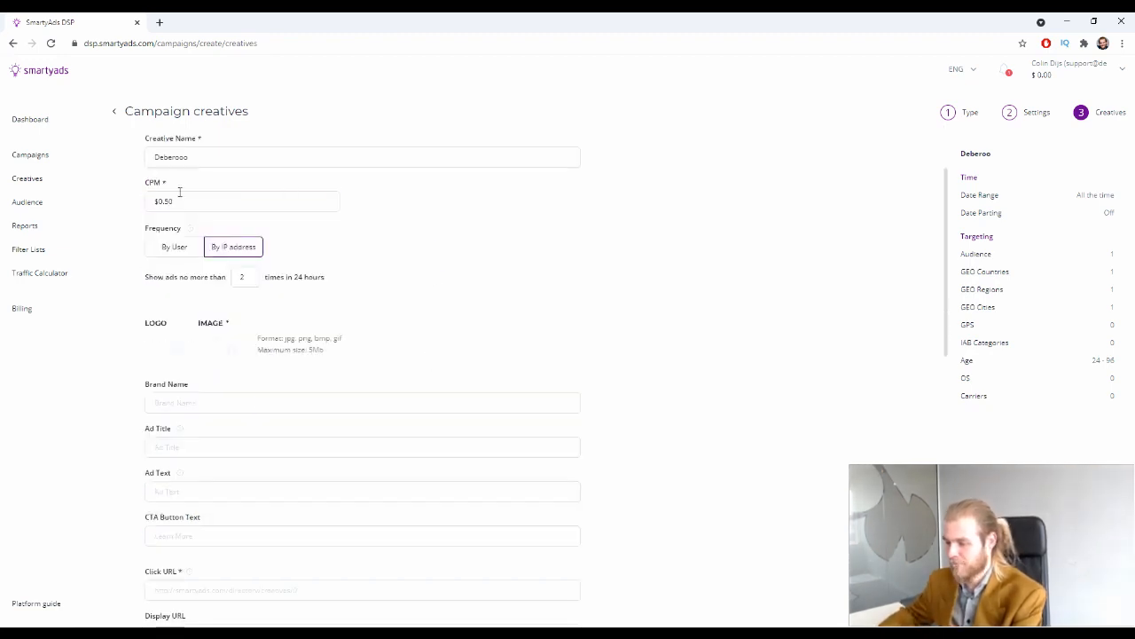
pyautogui.scroll(1, 179, 192)
pyautogui.click(178, 260)
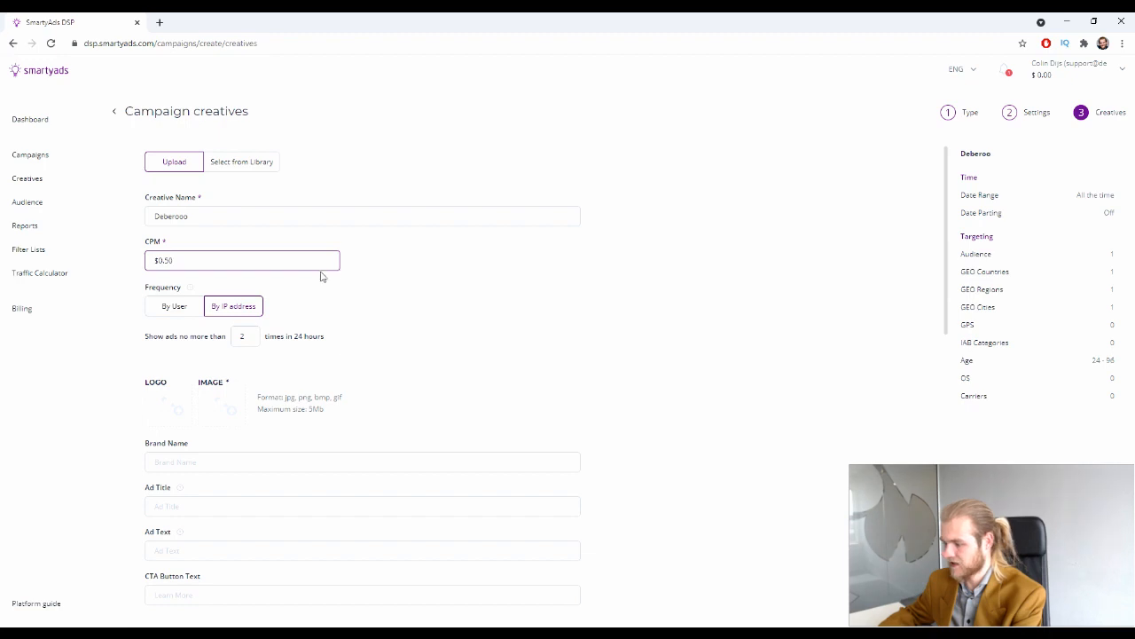
pyautogui.scroll(1, 319, 275)
pyautogui.scroll(-2, 314, 275)
pyautogui.scroll(1, 316, 277)
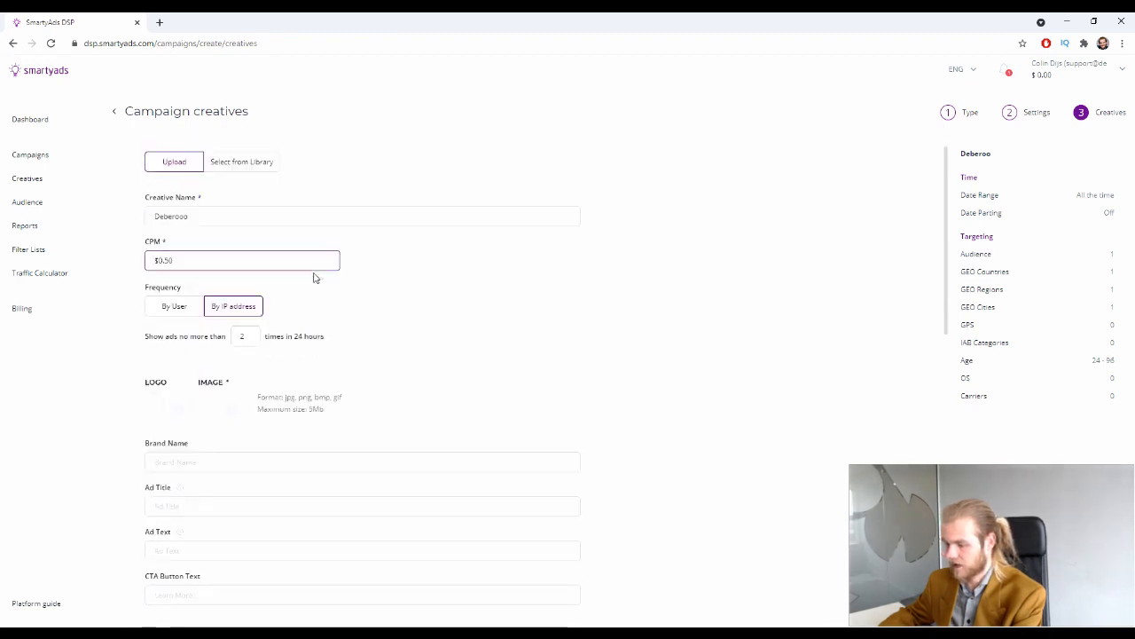
pyautogui.tripleClick(218, 258)
pyautogui.click(408, 305)
pyautogui.scroll(-2, 372, 387)
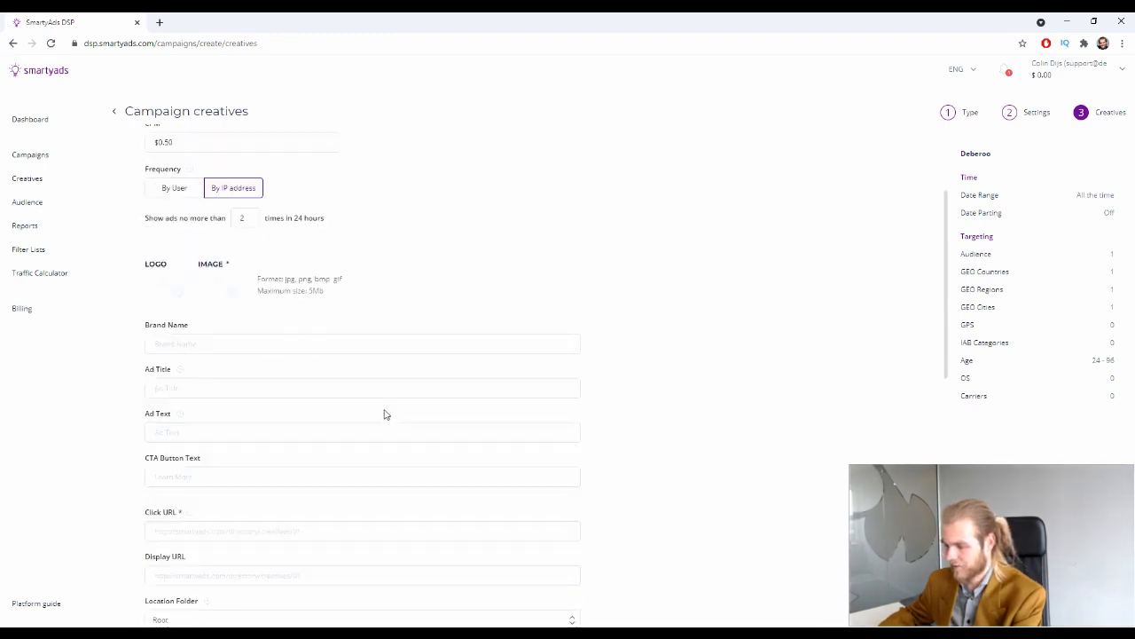
pyautogui.scroll(2, 385, 413)
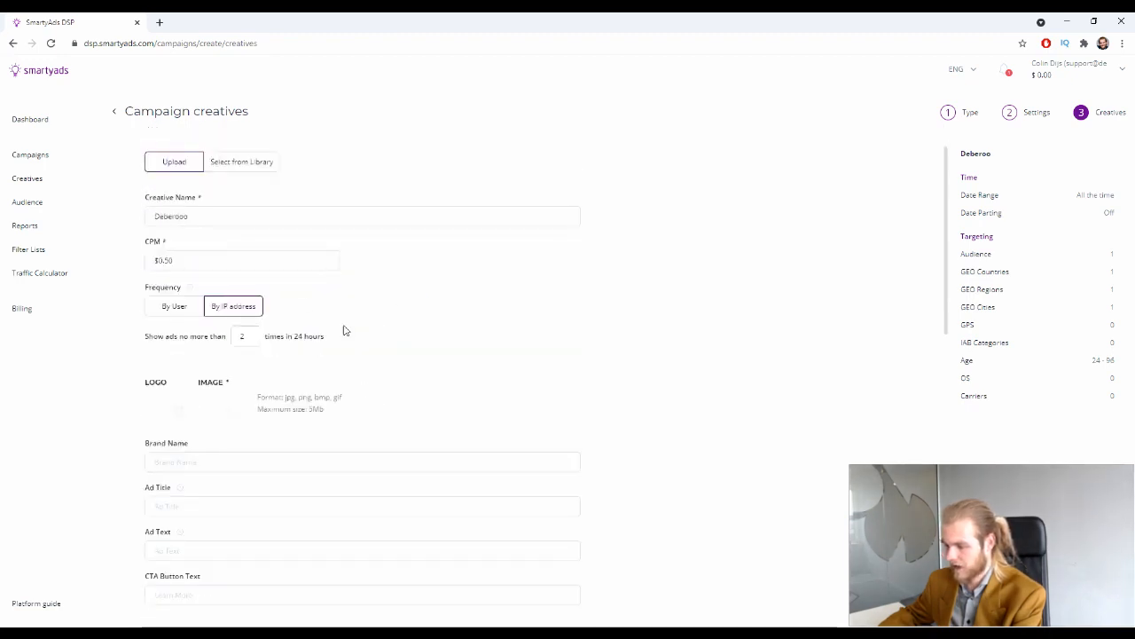
pyautogui.click(198, 258)
pyautogui.click(467, 274)
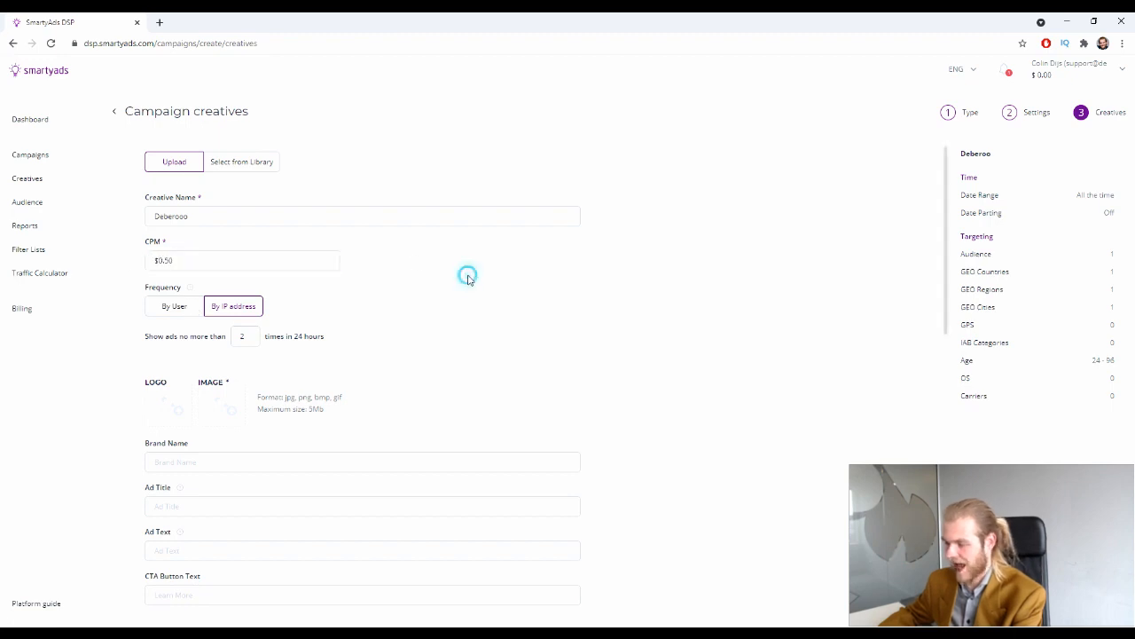
# Confirm CPM stays $0.50 and set Frequency to By User instead of IP
pyautogui.tripleClick(266, 261)
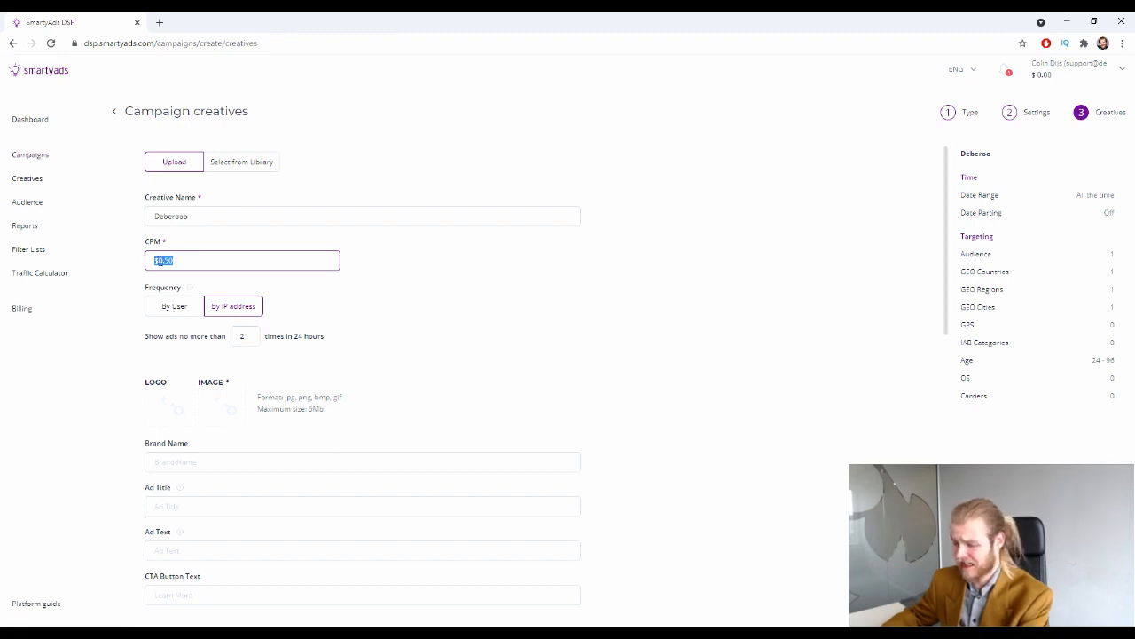
pyautogui.click(303, 258)
pyautogui.scroll(-2, 280, 265)
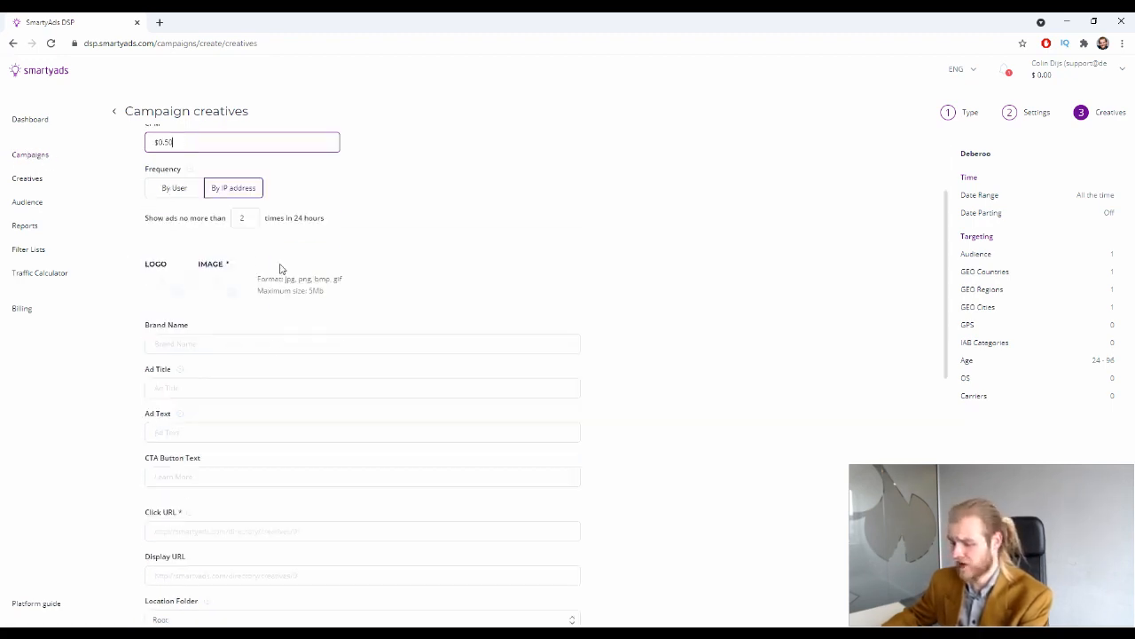
pyautogui.scroll(1, 280, 267)
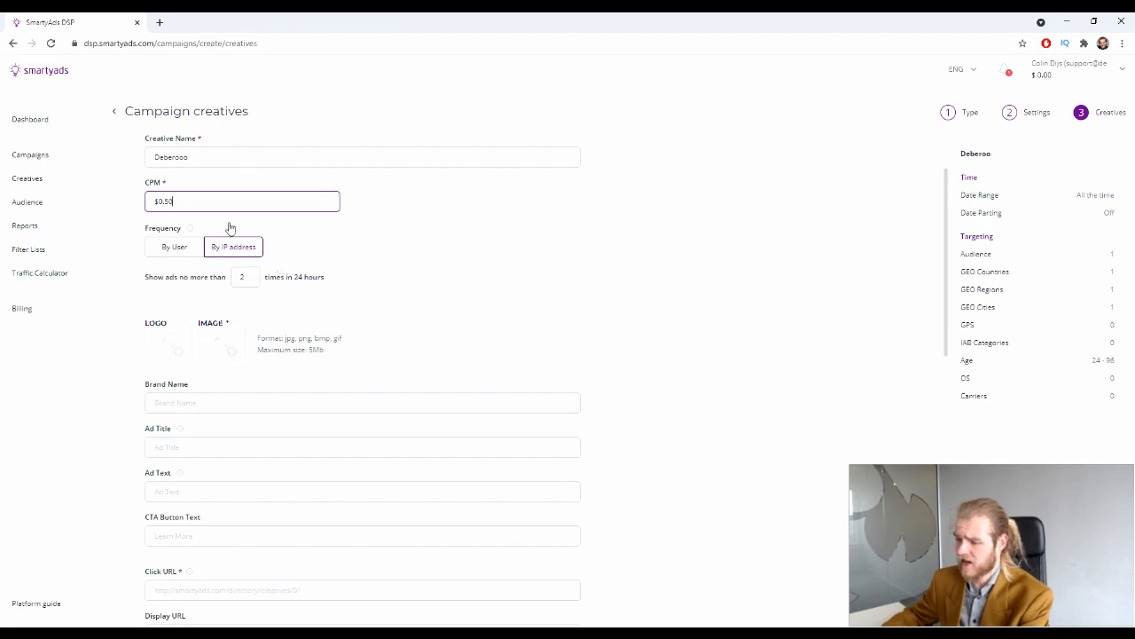
pyautogui.tripleClick(423, 258)
pyautogui.click(478, 226)
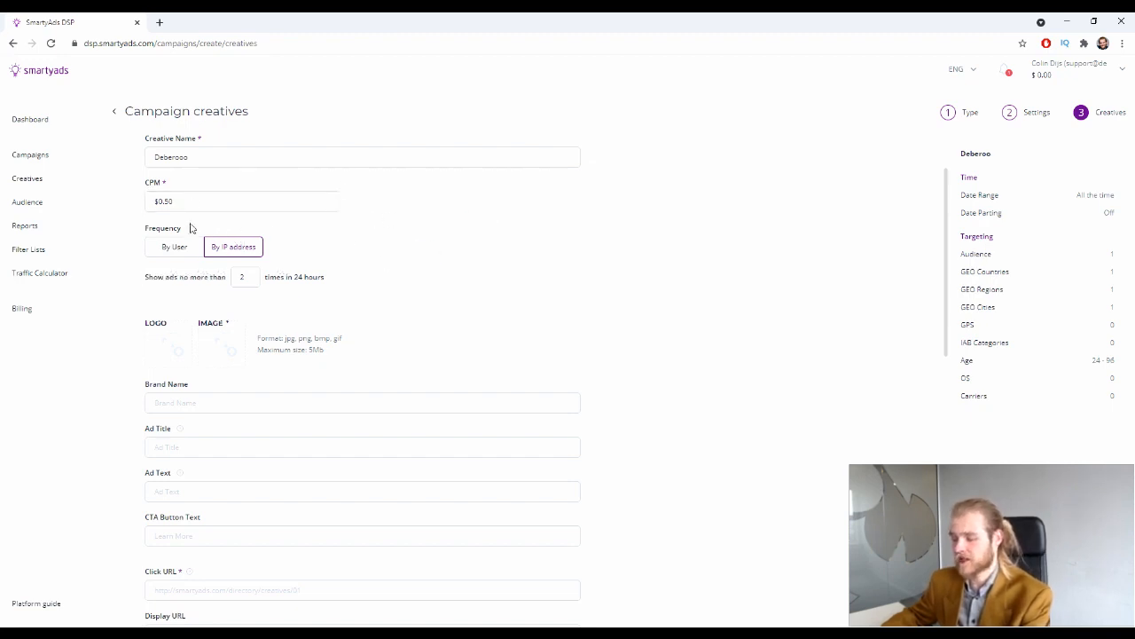
pyautogui.click(235, 251)
pyautogui.click(198, 254)
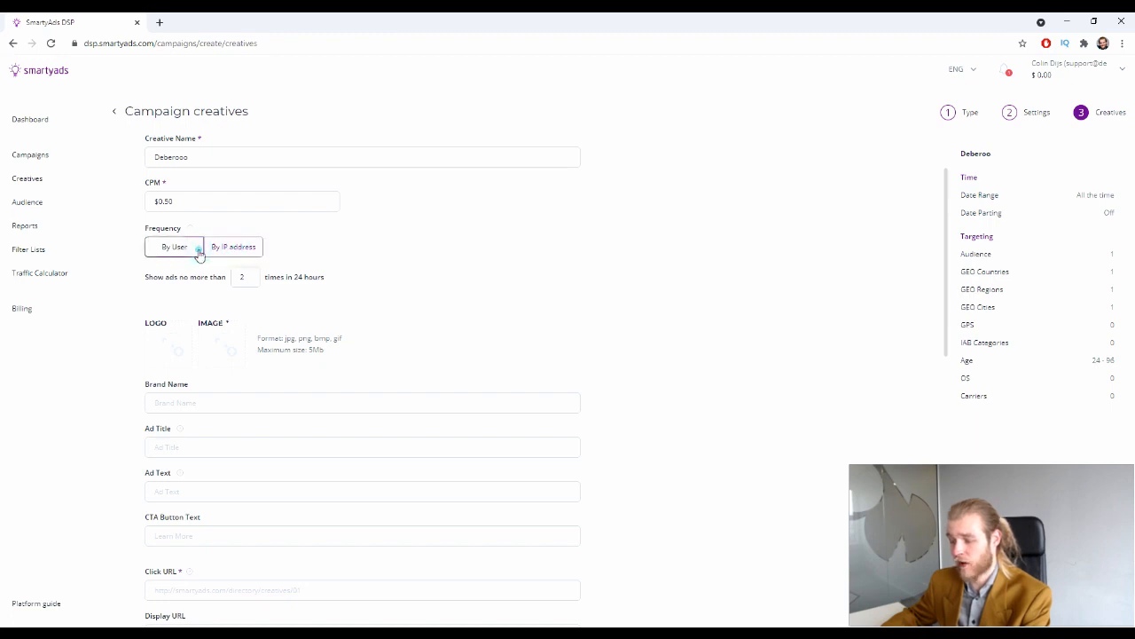
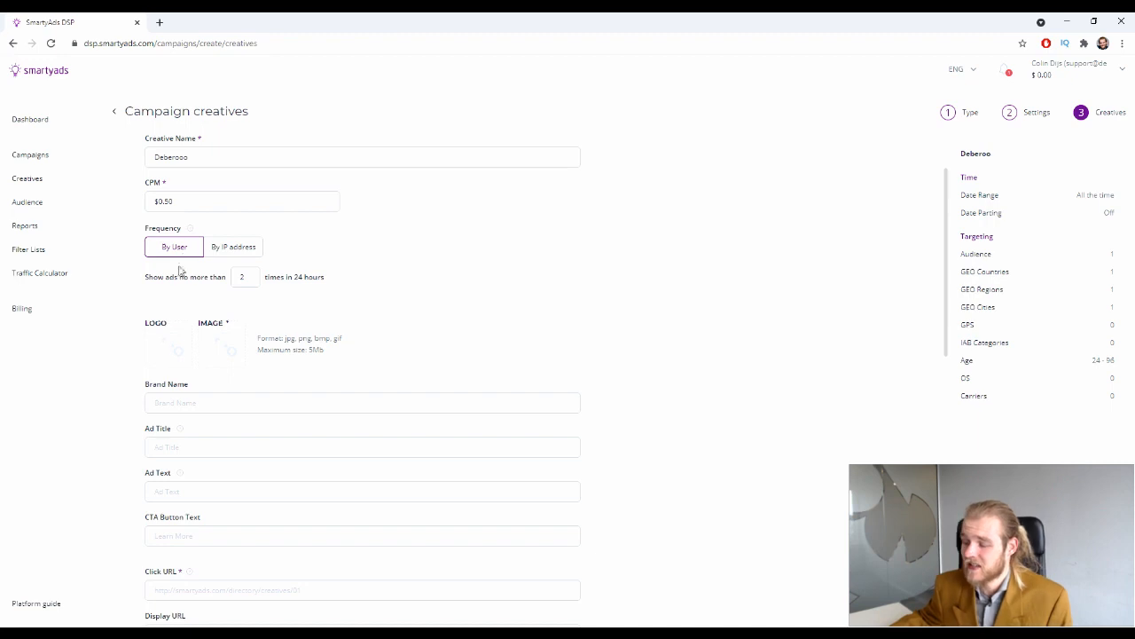
# Upload 'Untitled design (24)' as the creative's main image
pyautogui.click(178, 280)
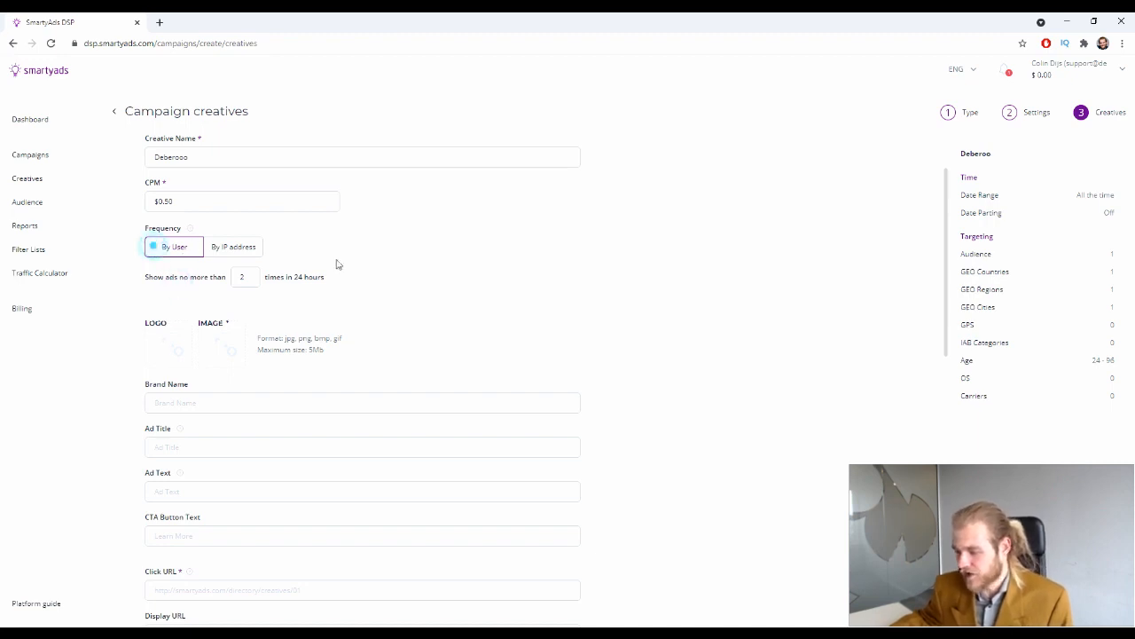
pyautogui.moveTo(157, 276); pyautogui.dragTo(202, 282)
pyautogui.click(200, 281)
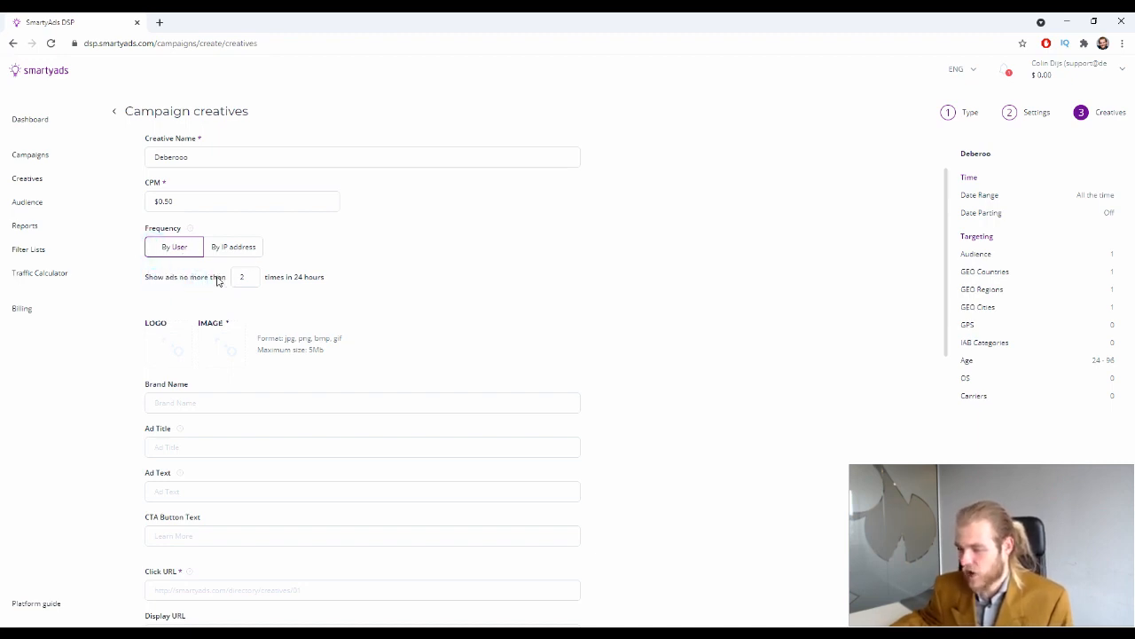
pyautogui.scroll(-1, 372, 288)
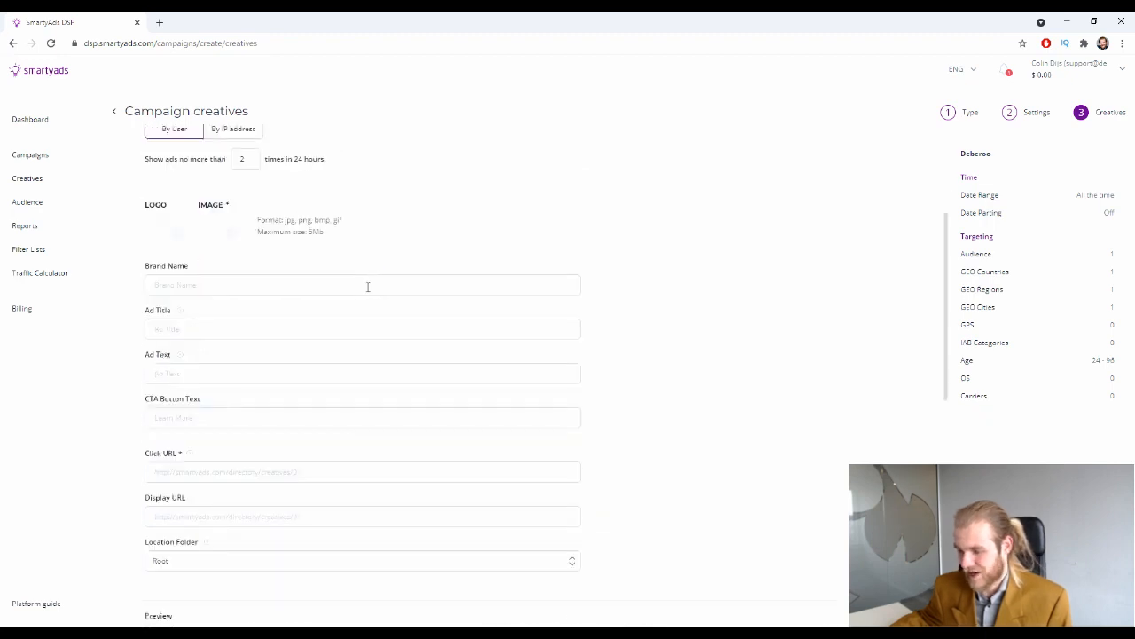
pyautogui.scroll(1, 300, 279)
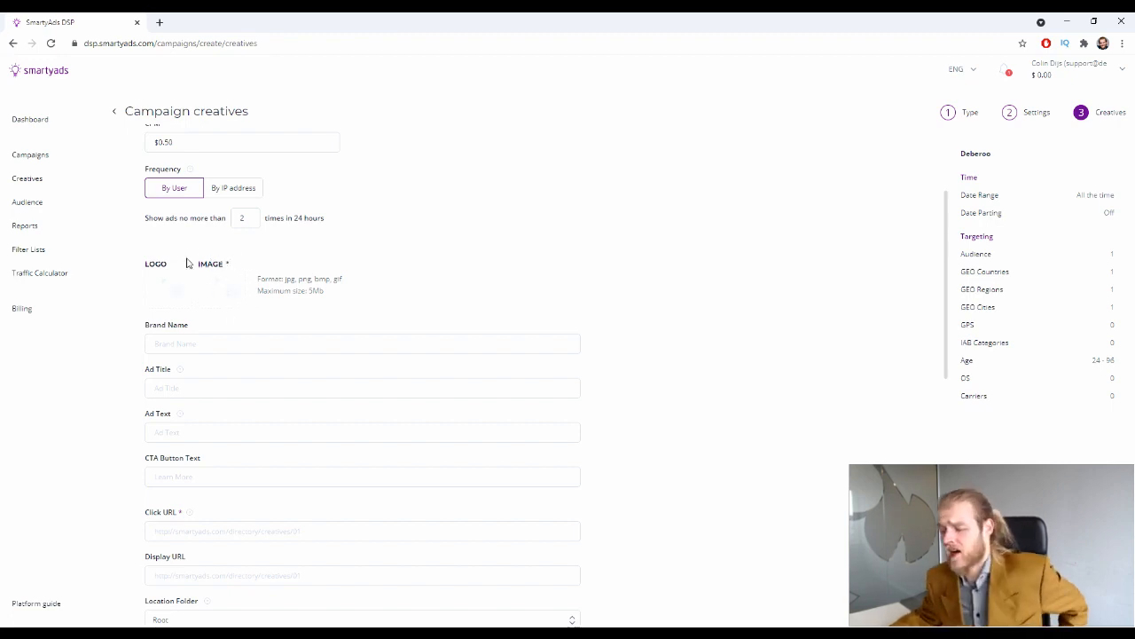
pyautogui.click(228, 278)
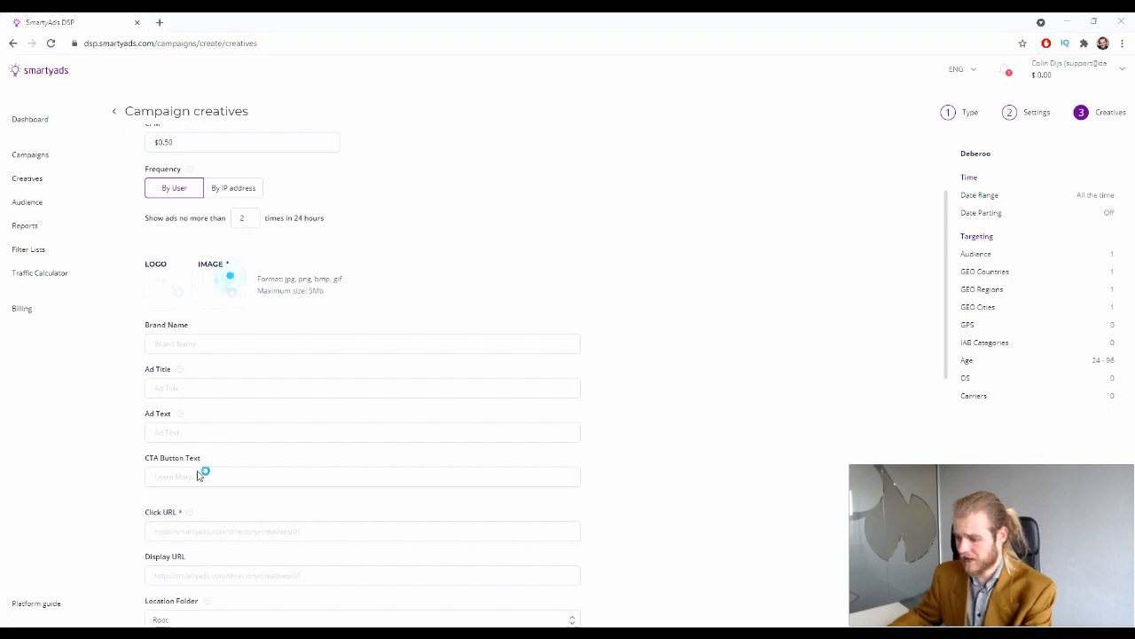
pyautogui.click(422, 348)
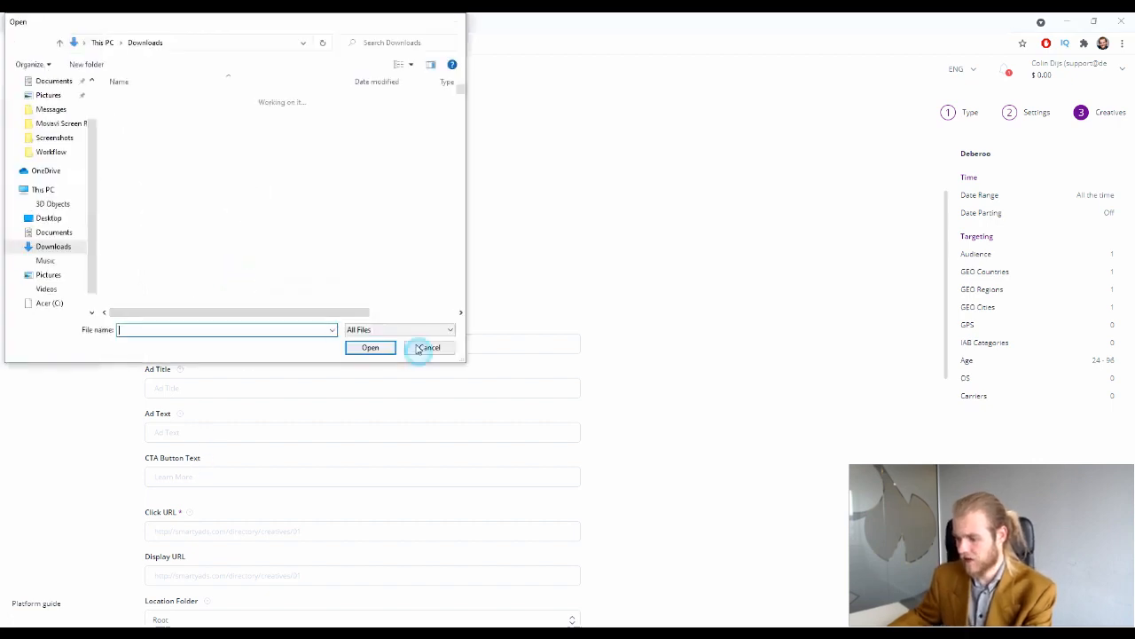
pyautogui.moveTo(372, 300); pyautogui.dragTo(264, 272)
pyautogui.click(482, 309)
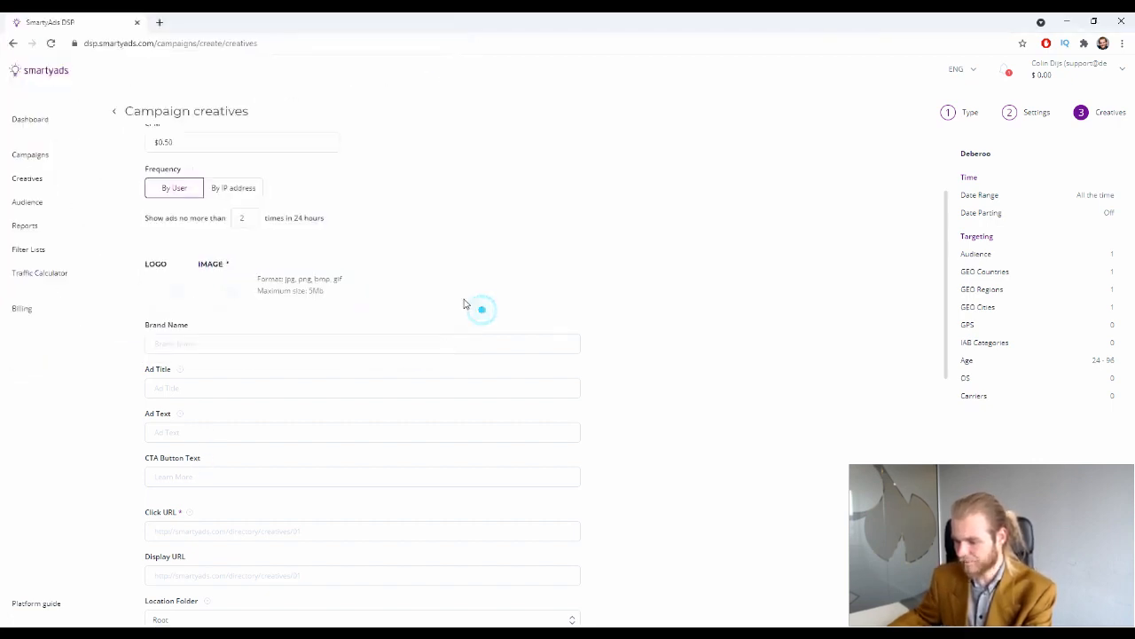
pyautogui.scroll(-2, 327, 286)
pyautogui.scroll(2, 327, 286)
pyautogui.click(229, 281)
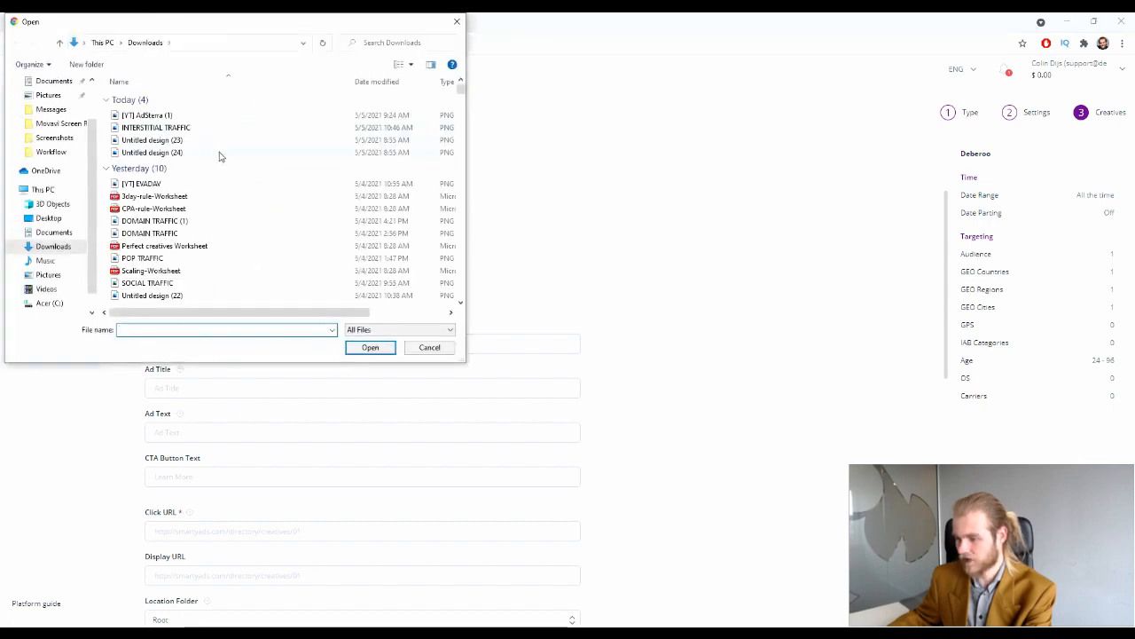
pyautogui.click(219, 152)
pyautogui.click(369, 347)
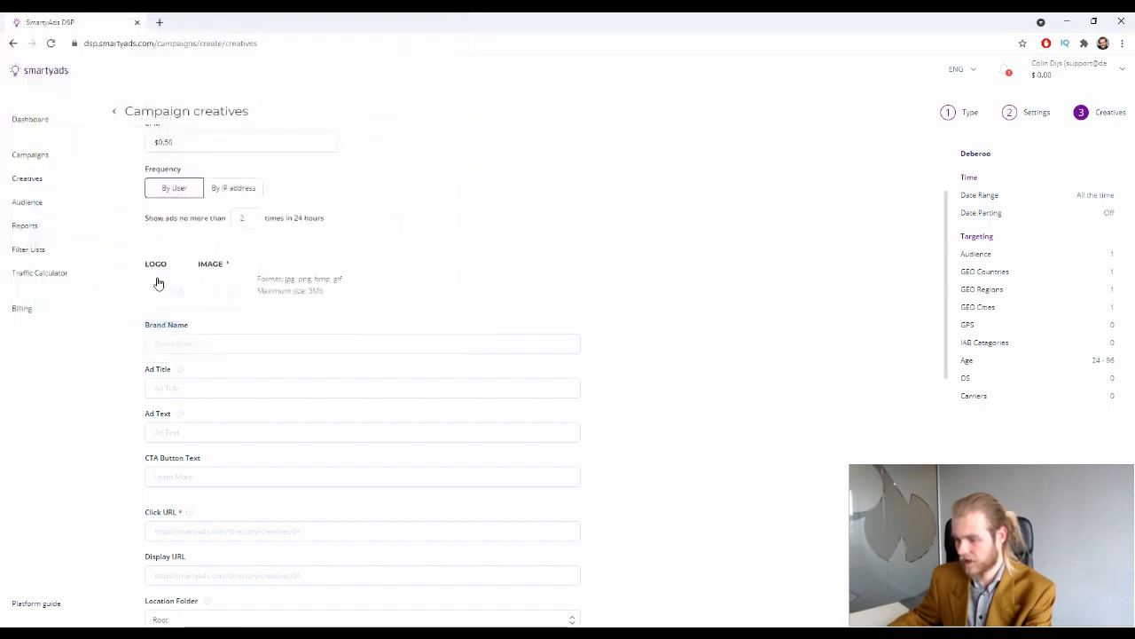
# Upload 'Untitled design (23)' as the creative's logo and check the preview
pyautogui.click(158, 279)
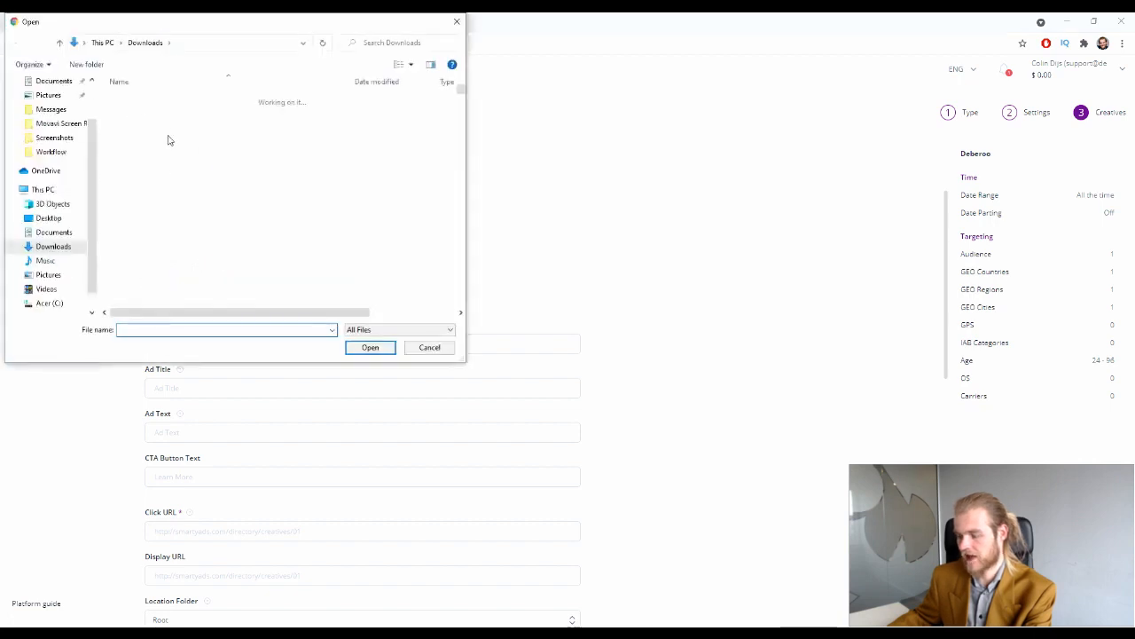
pyautogui.click(177, 140)
pyautogui.click(370, 346)
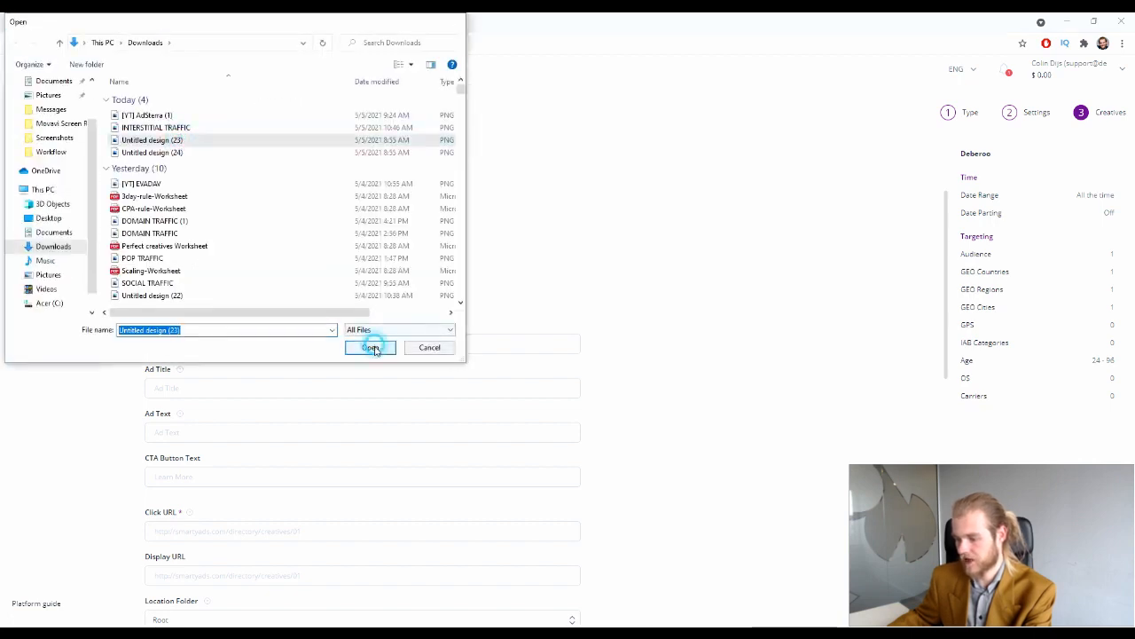
pyautogui.scroll(-1, 284, 349)
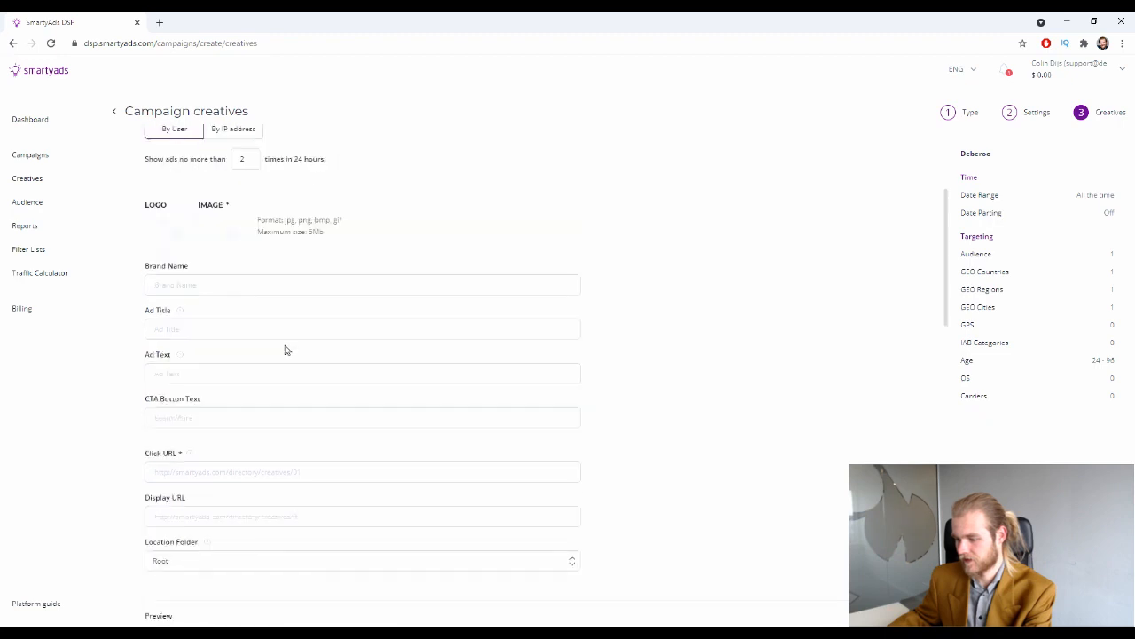
pyautogui.scroll(-7, 284, 350)
pyautogui.scroll(-3, 284, 350)
pyautogui.scroll(12, 284, 350)
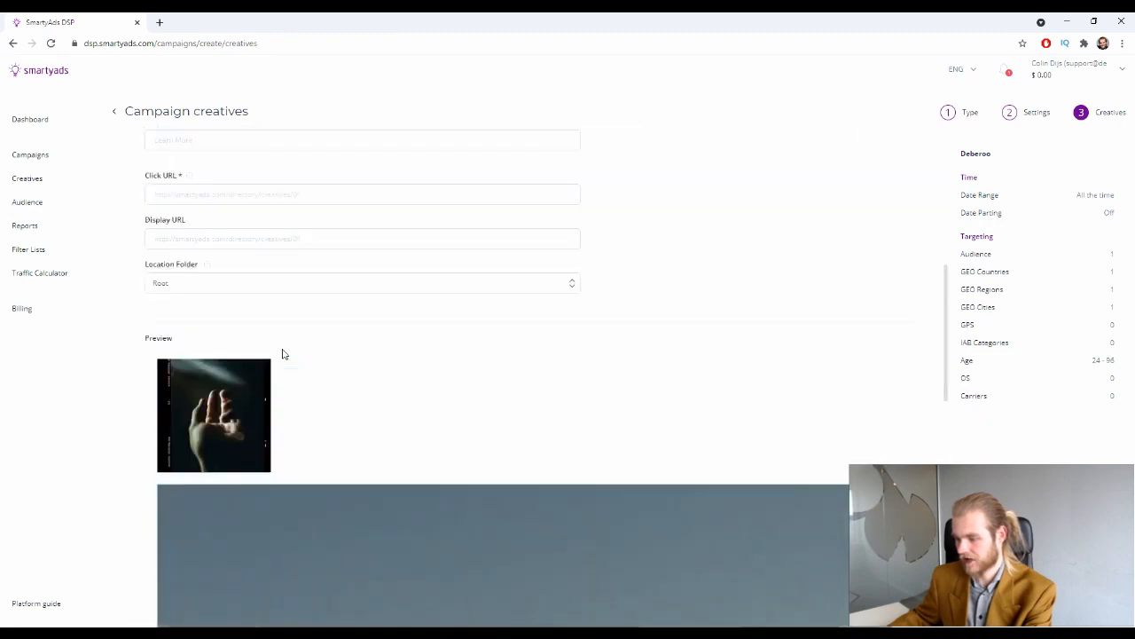
pyautogui.scroll(-5, 284, 355)
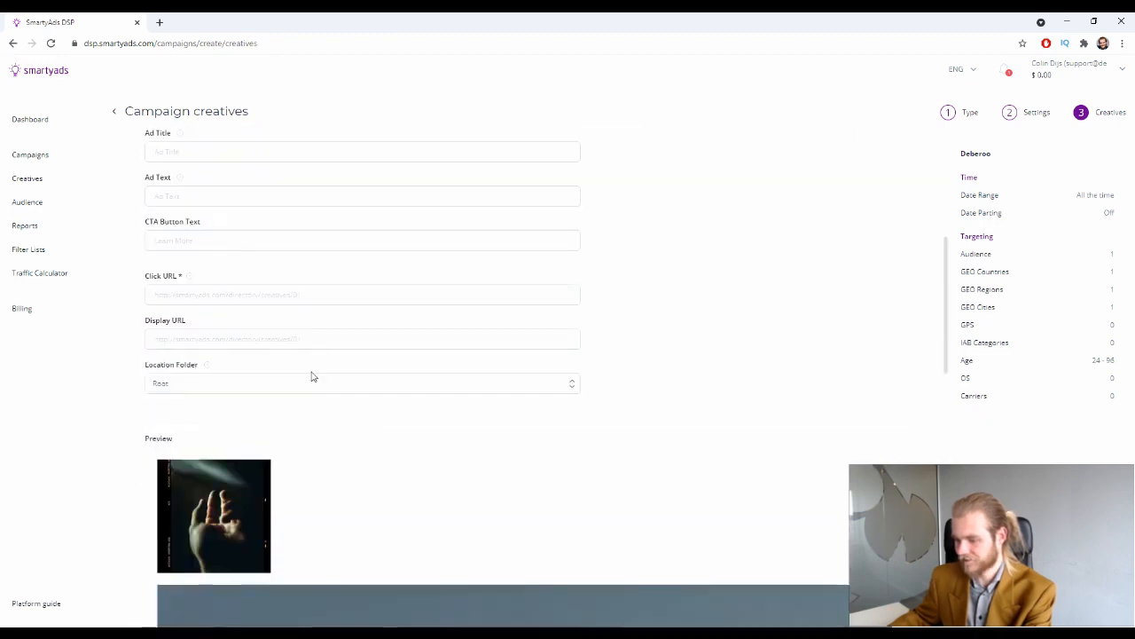
pyautogui.scroll(-1, 262, 276)
pyautogui.scroll(-1, 262, 277)
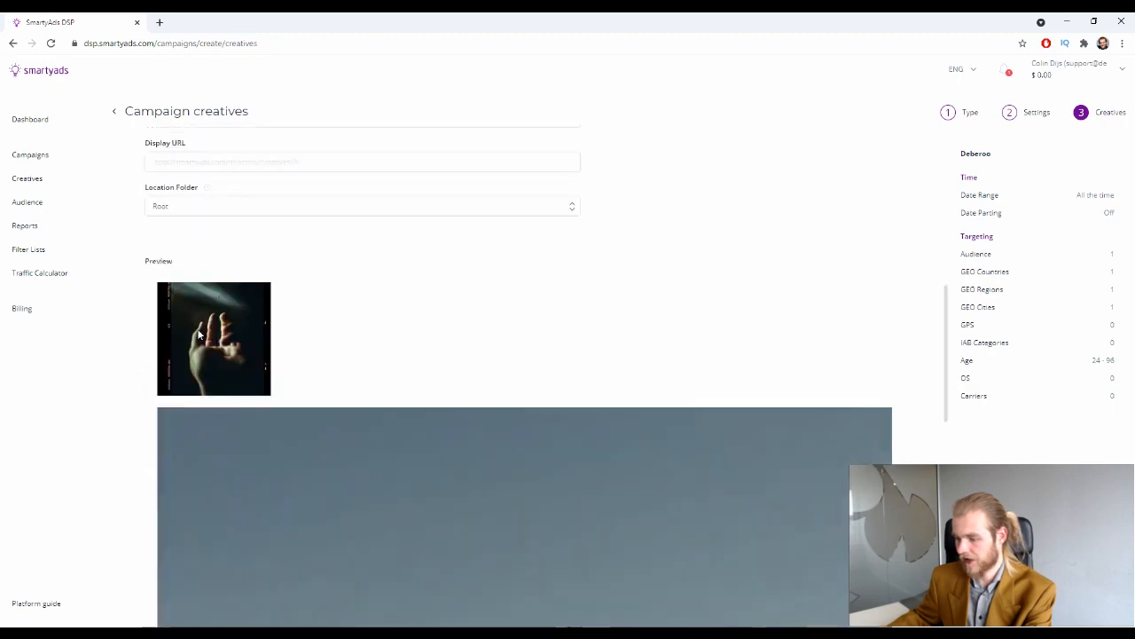
pyautogui.scroll(-6, 228, 177)
pyautogui.scroll(10, 658, 424)
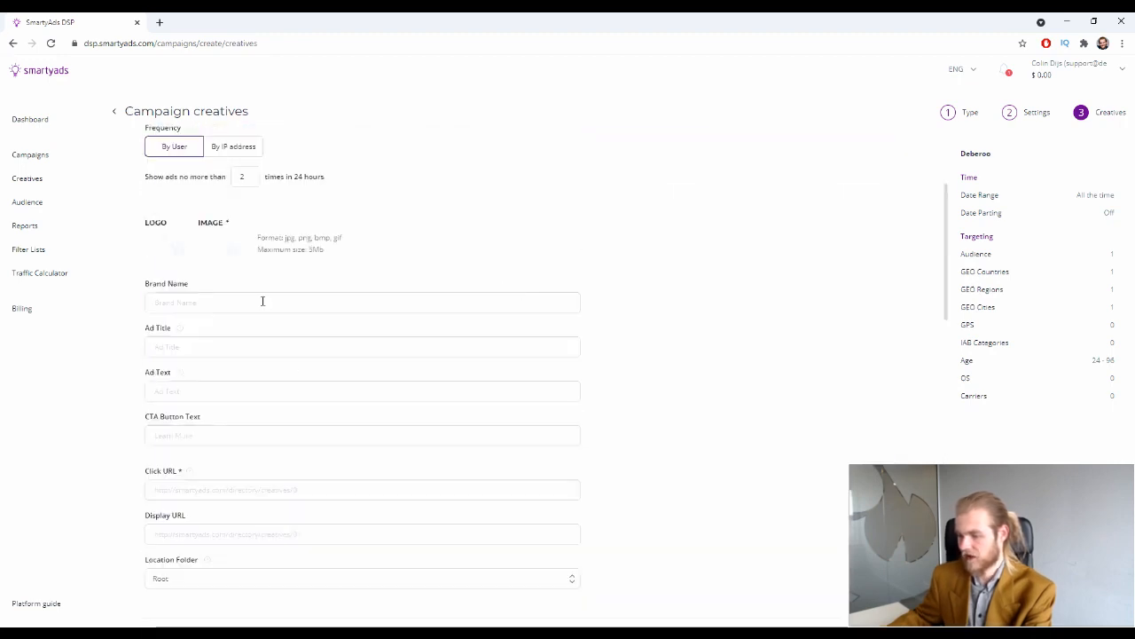
# Enter 'Deberoo' as the brand name
pyautogui.click(263, 302)
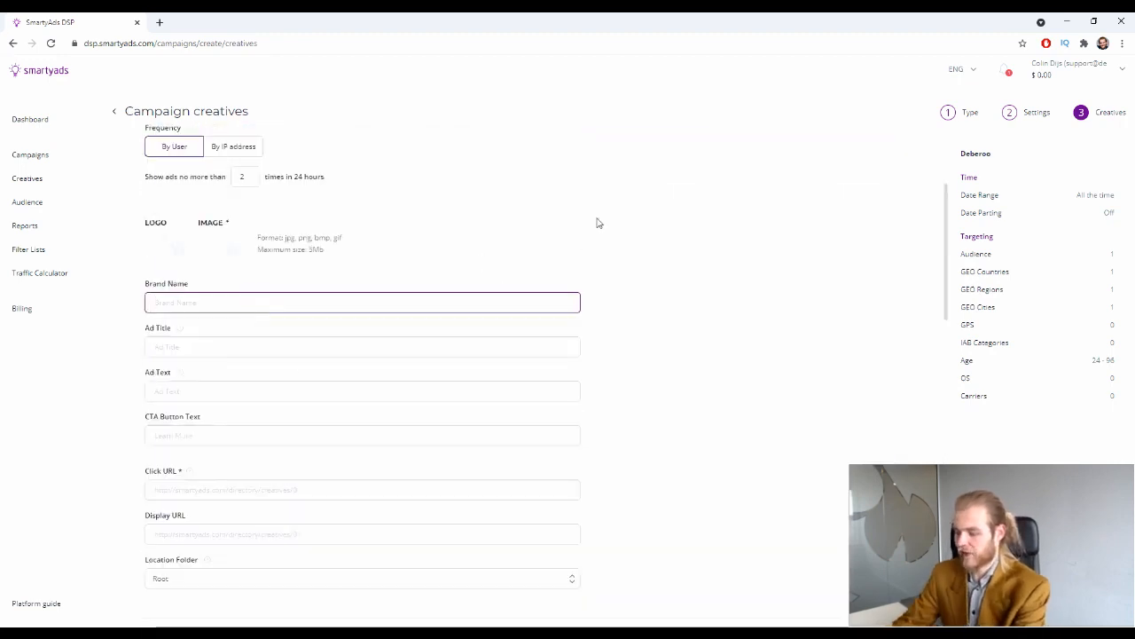
pyautogui.write('Deberoo')
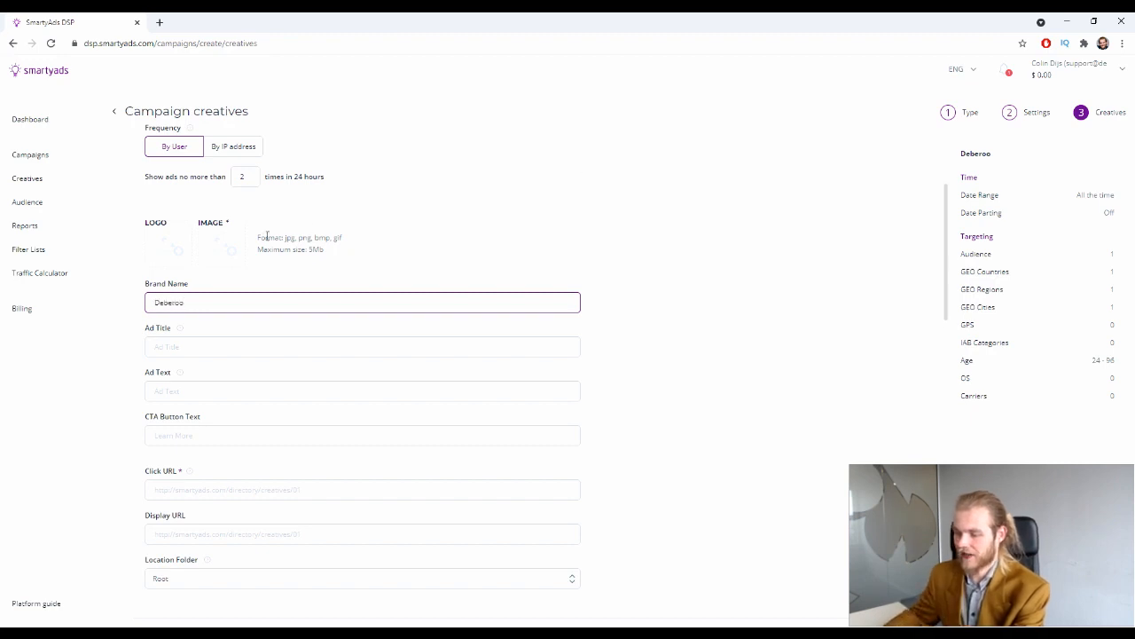
pyautogui.scroll(-1, 596, 223)
# Type the ad title, then delete the extra words and zeros to leave 'Deberoo Headline'
pyautogui.click(251, 288)
pyautogui.scroll(-2, 463, 240)
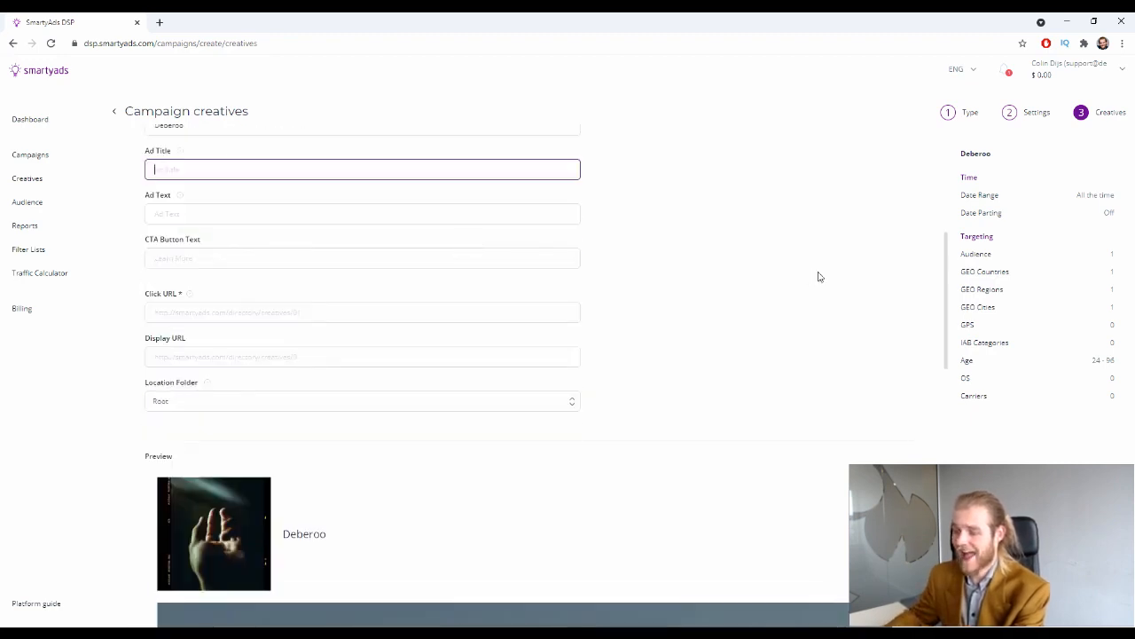
pyautogui.scroll(1, 518, 230)
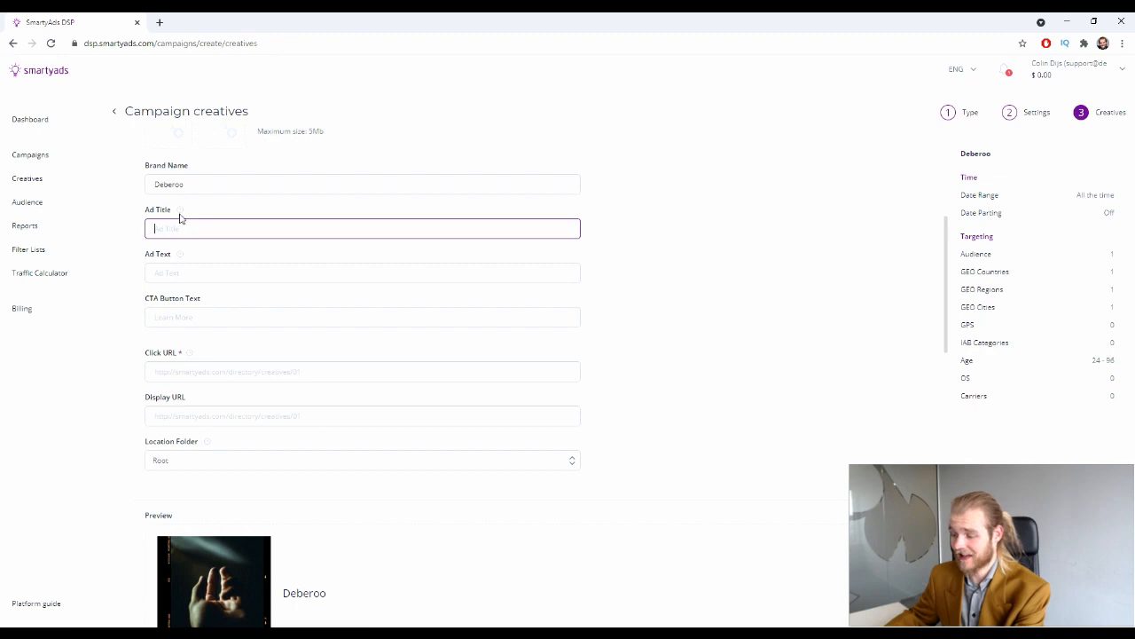
pyautogui.moveTo(180, 217)
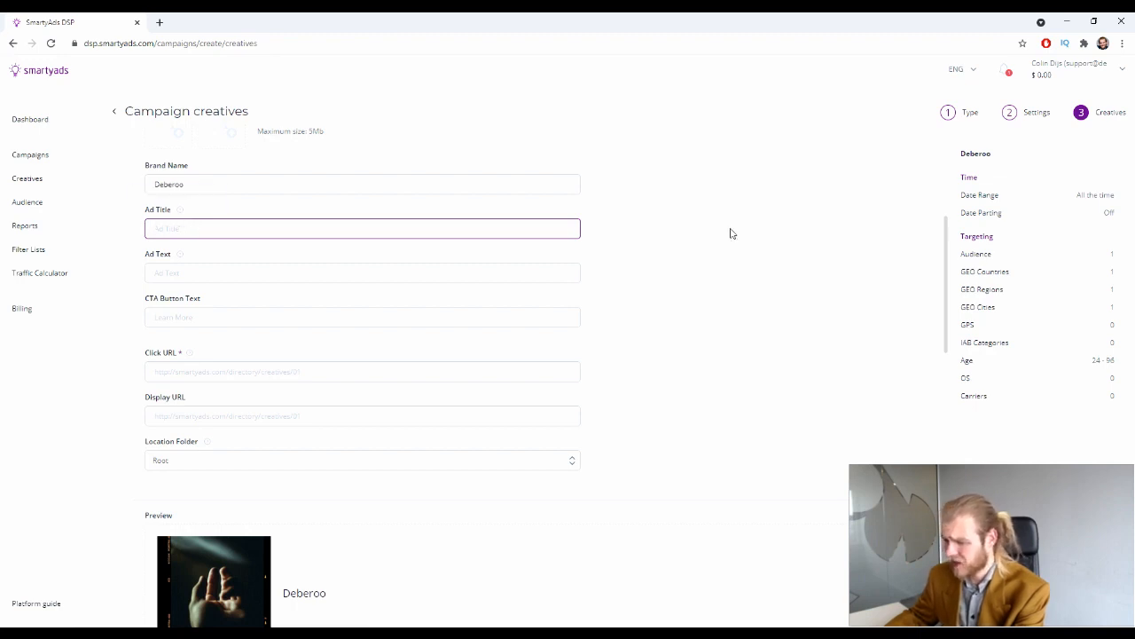
pyautogui.write('NB')
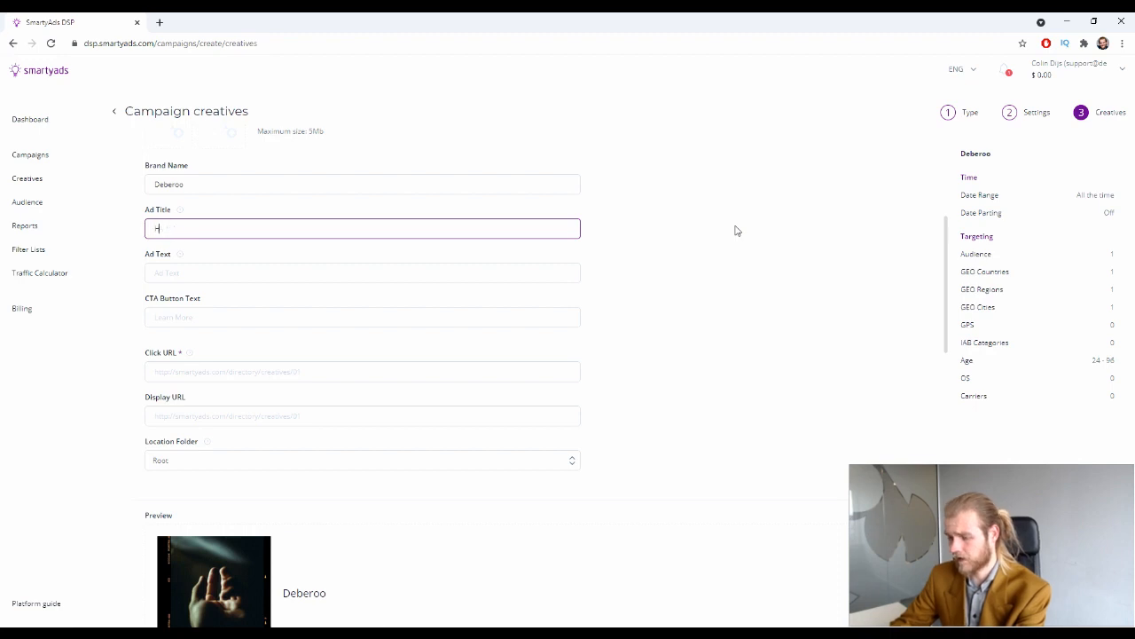
pyautogui.write('eberoo He')
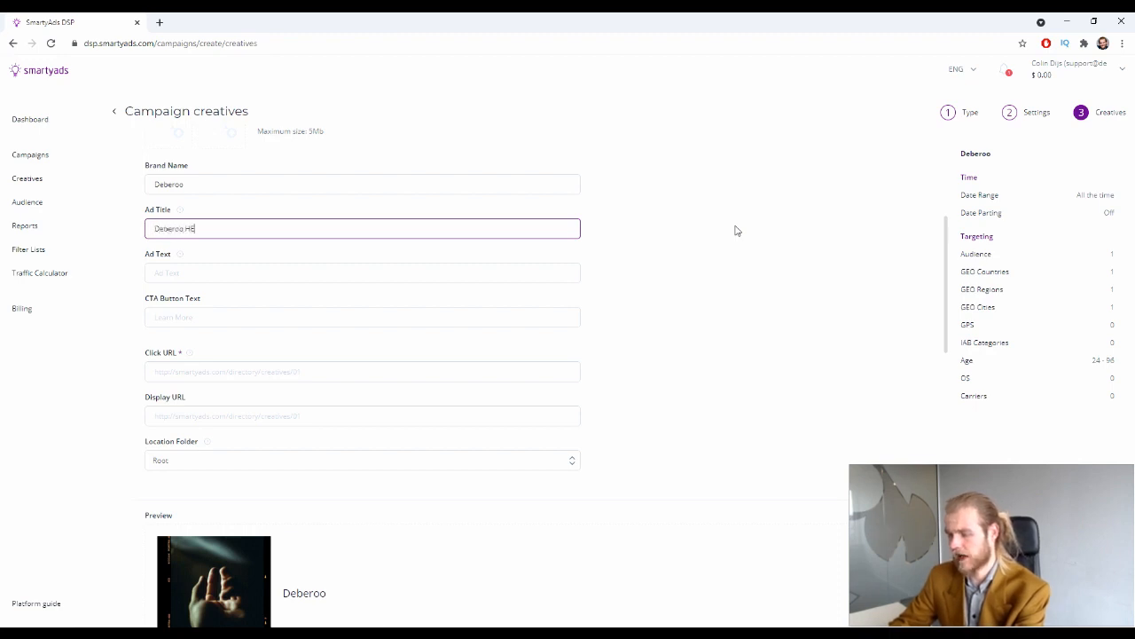
pyautogui.write('adlin')
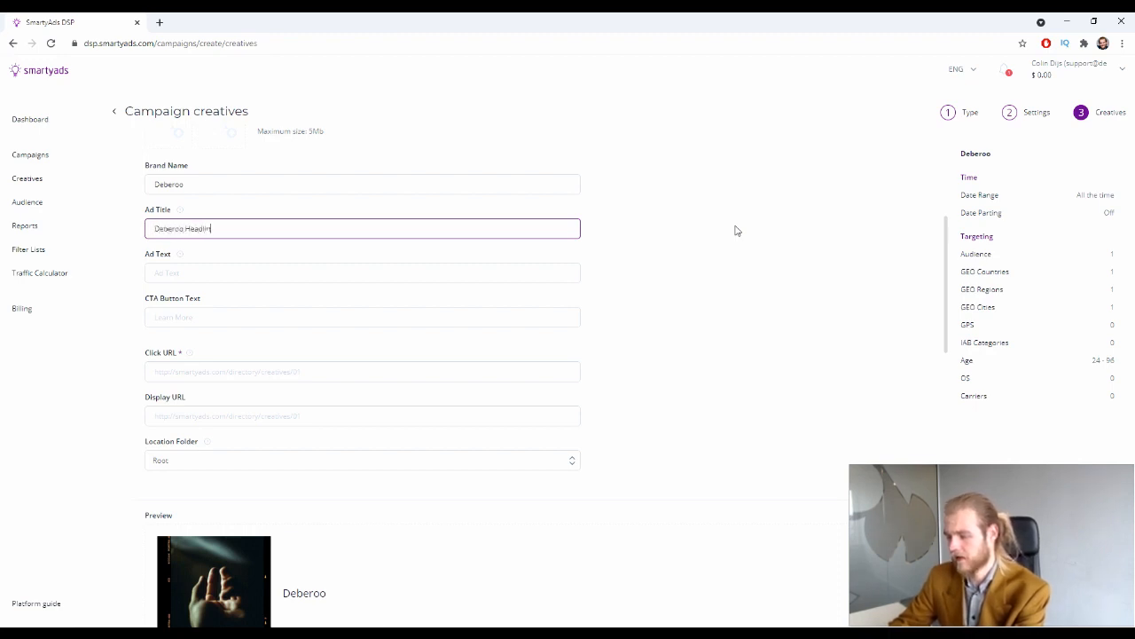
pyautogui.write('e number one')
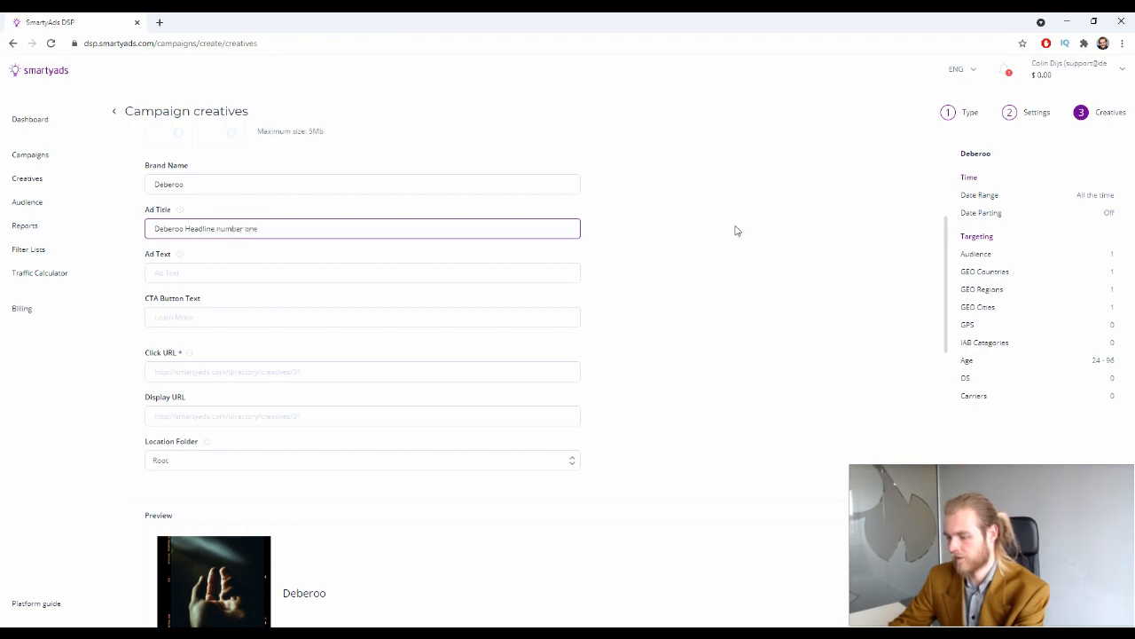
pyautogui.press('Menu')
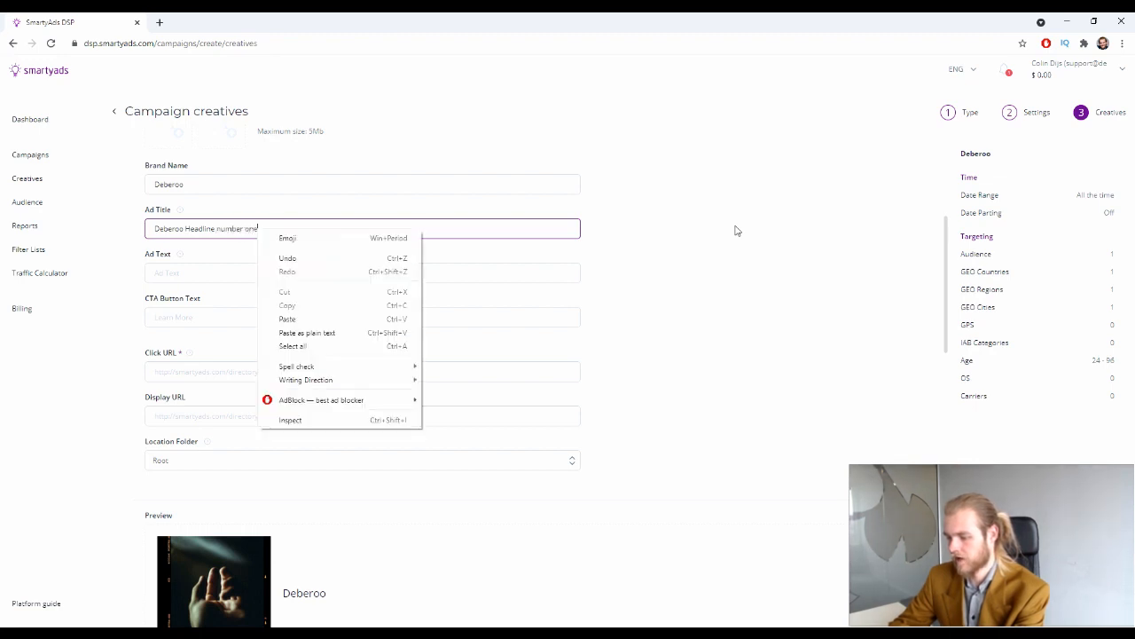
pyautogui.click(565, 224)
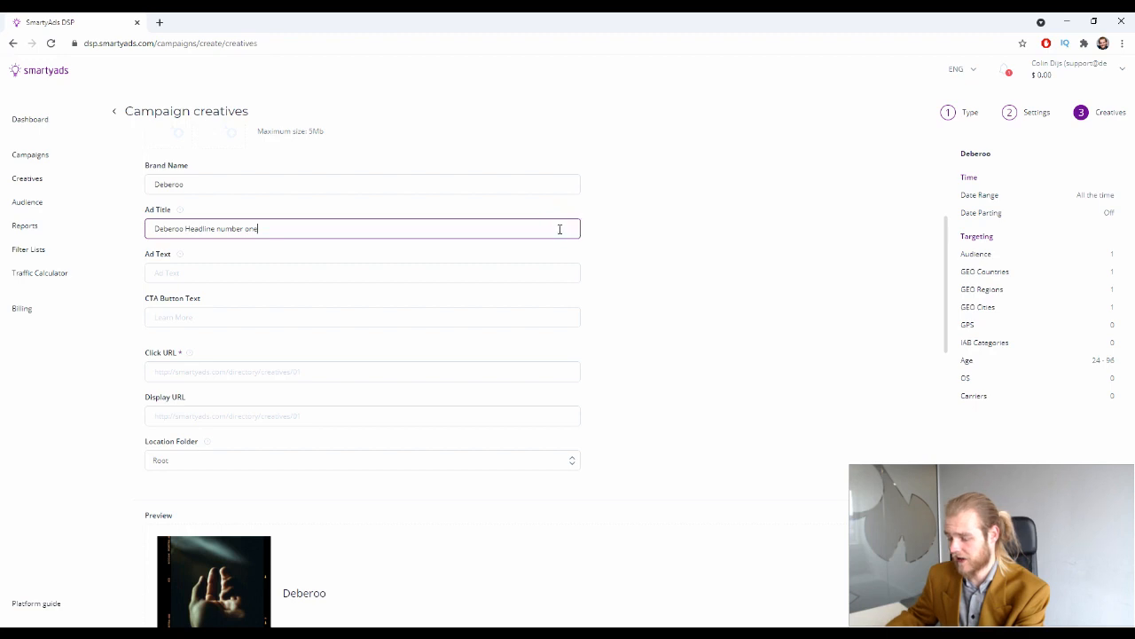
pyautogui.write('000000000000000')
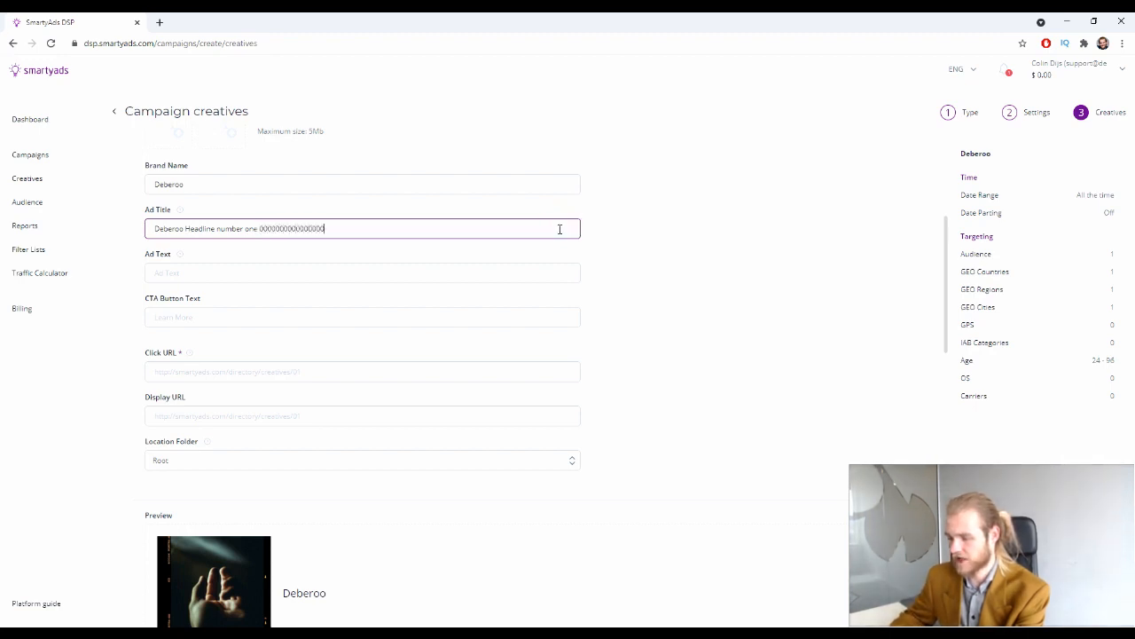
pyautogui.write('000000')
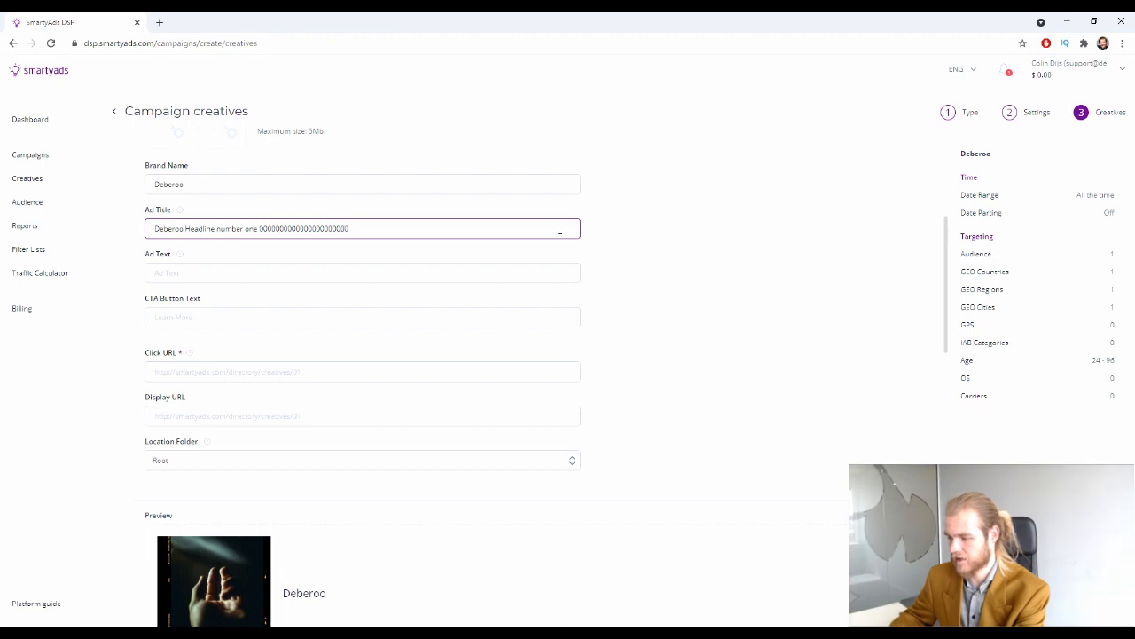
pyautogui.tripleClick(436, 226)
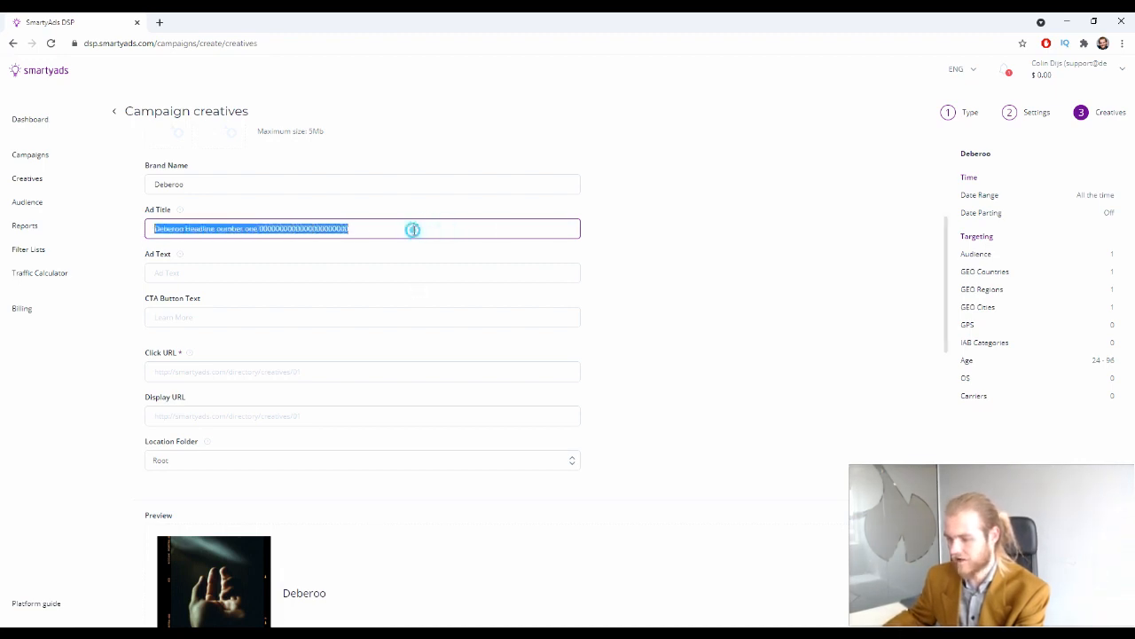
pyautogui.click(362, 228)
pyautogui.doubleClick(269, 229)
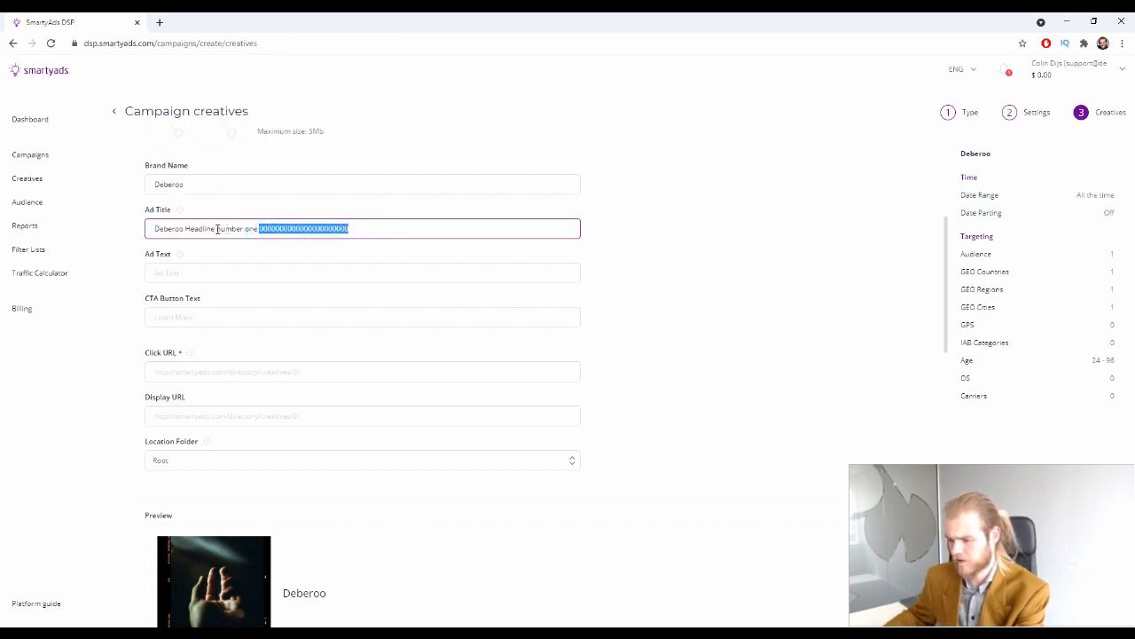
pyautogui.moveTo(218, 228); pyautogui.dragTo(494, 219)
pyautogui.press('BackSpace')
# Enter 'Deberoo Description' as ad text; try CTA labels Book A Call, Install Now, Download now, settling on 'Read More'
pyautogui.click(203, 273)
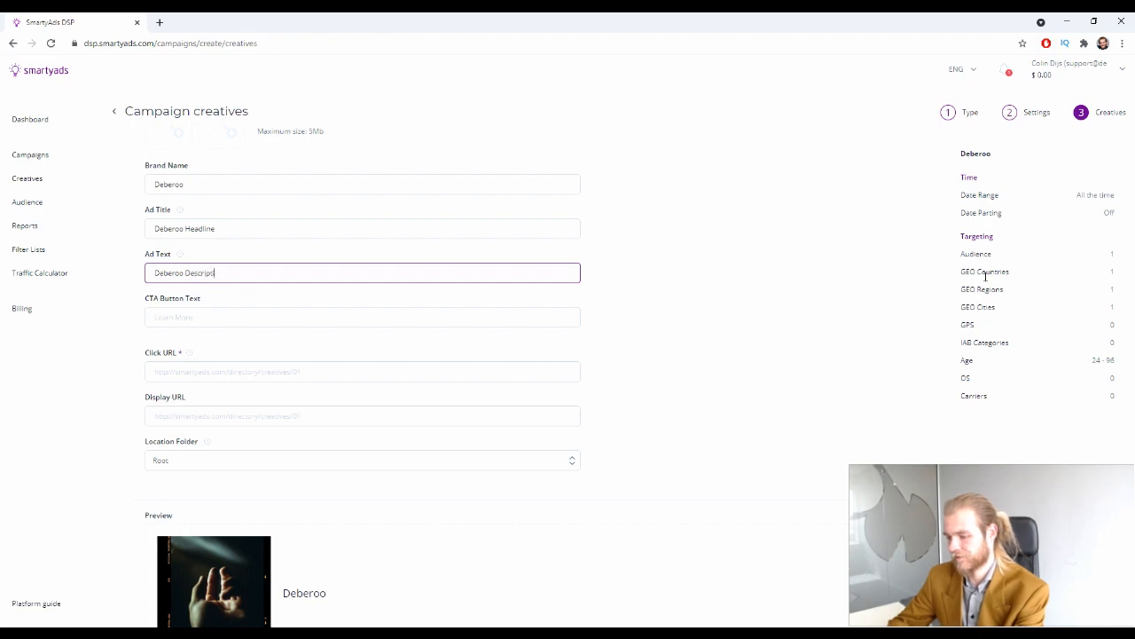
pyautogui.click(215, 325)
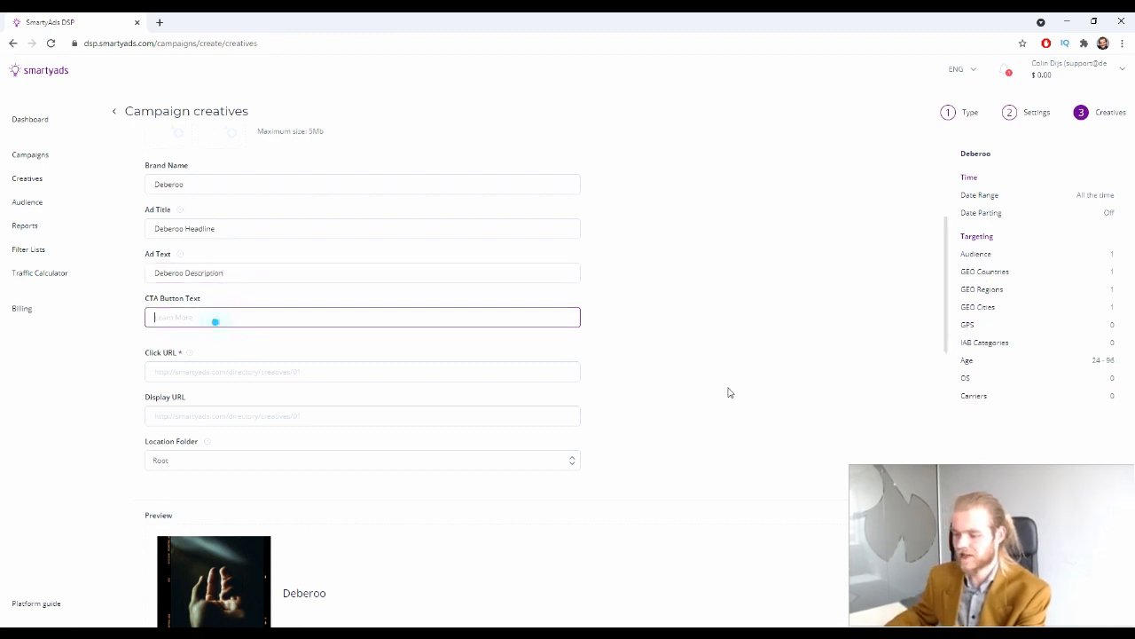
pyautogui.scroll(-2, 777, 371)
pyautogui.write('Book')
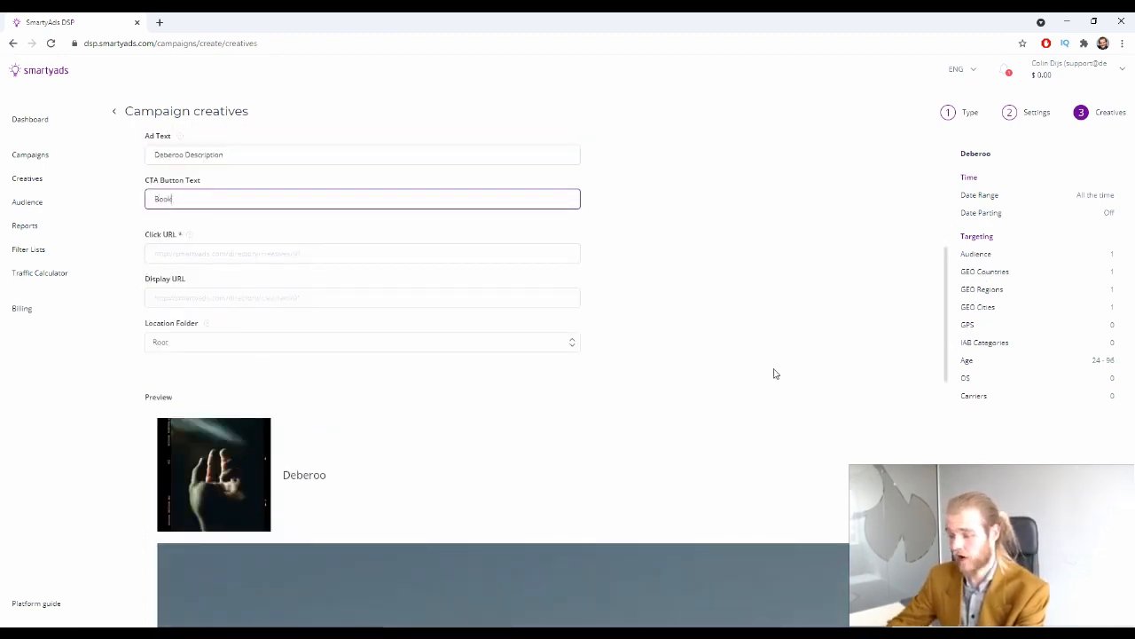
pyautogui.write(' A Call No')
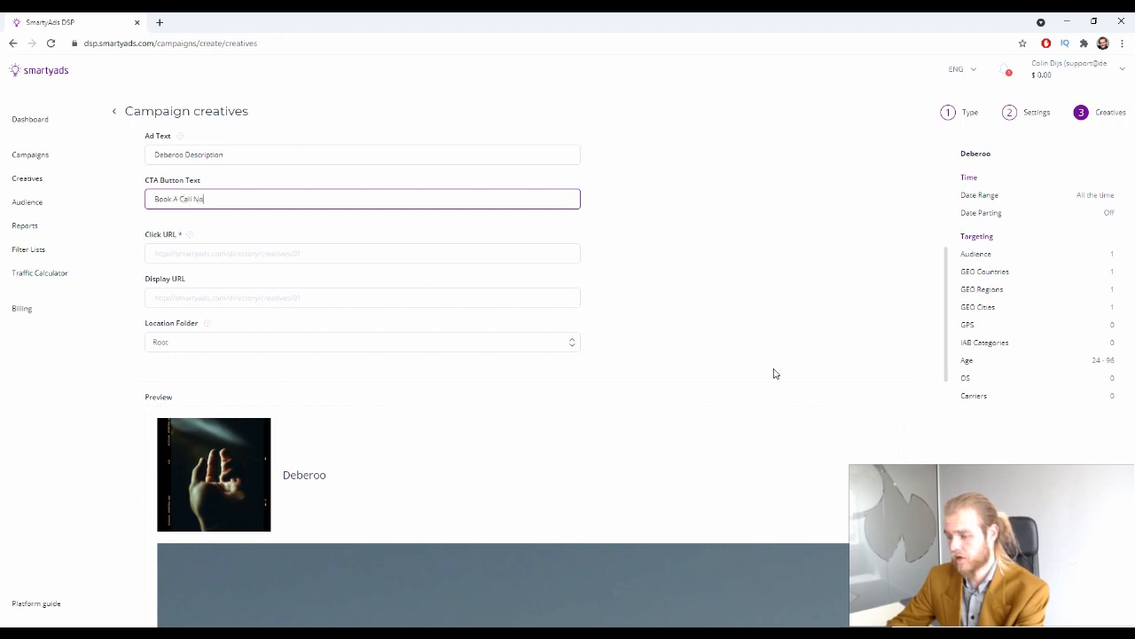
pyautogui.hotkey('ctrl', 'a')
pyautogui.write('Install')
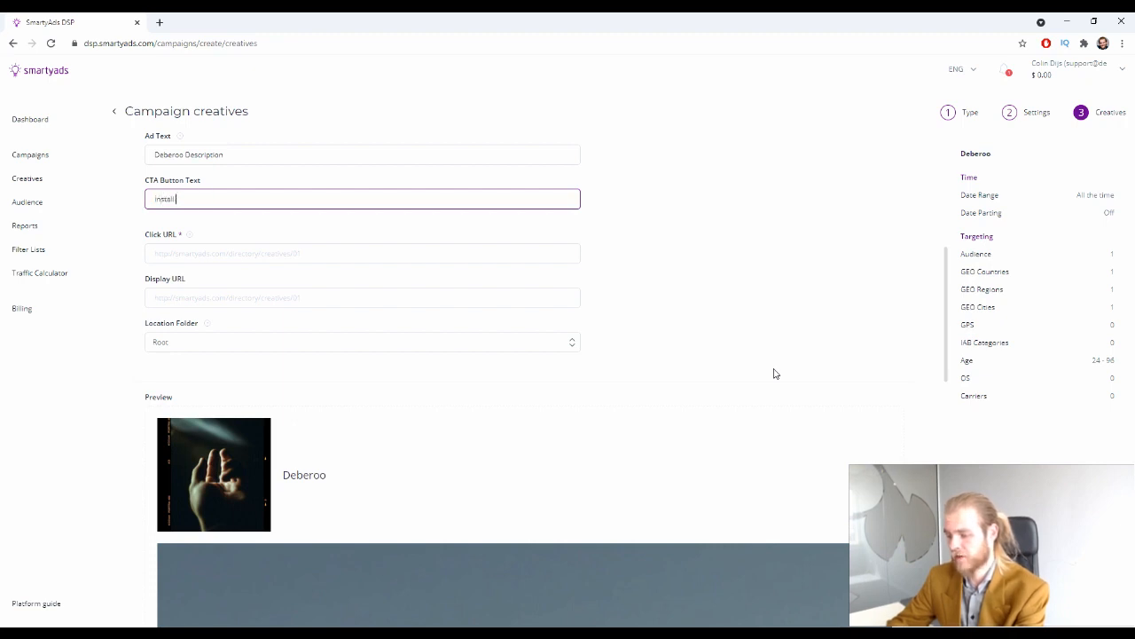
pyautogui.write(' Now')
pyautogui.hotkey('ctrl', 'a')
pyautogui.write('Download now')
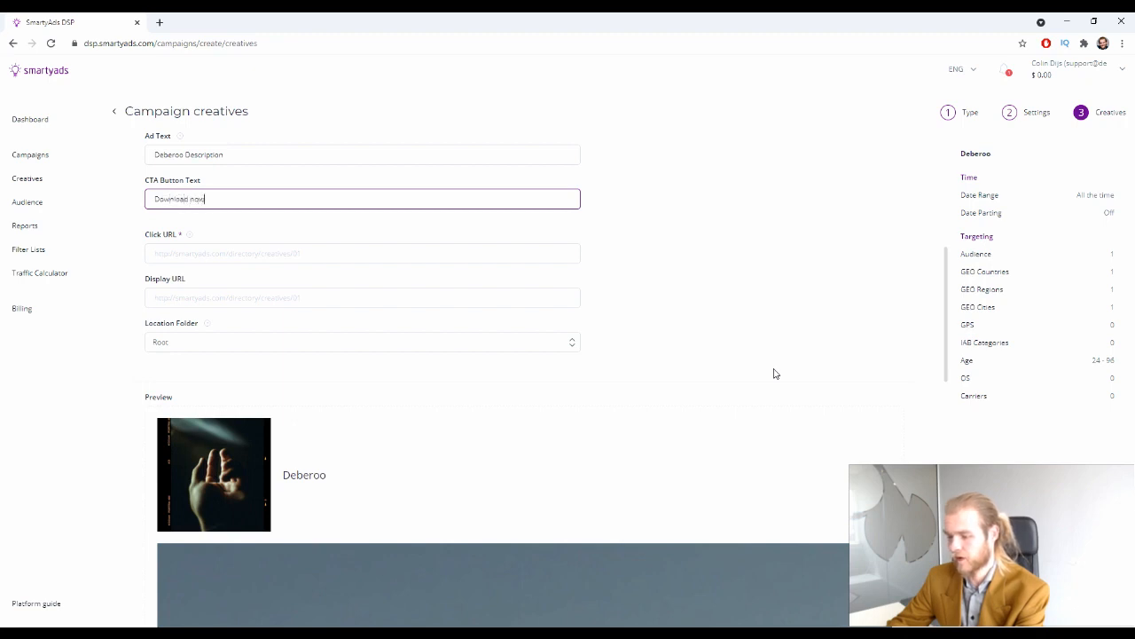
pyautogui.hotkey('ctrl', 'a')
pyautogui.write('Re')
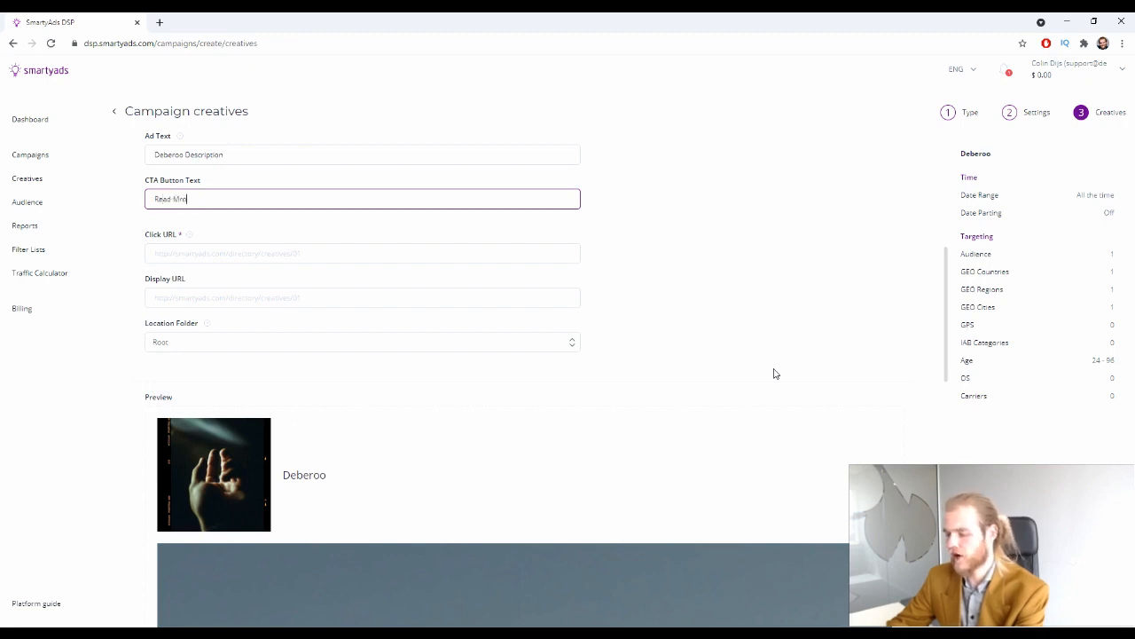
pyautogui.write('ad More')
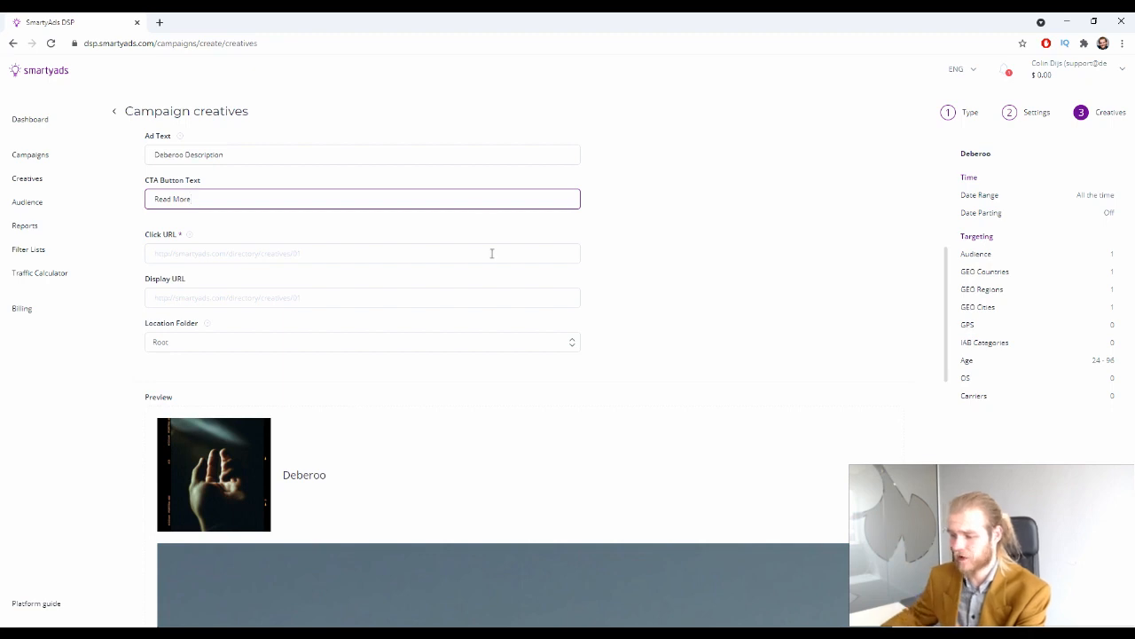
pyautogui.click(222, 252)
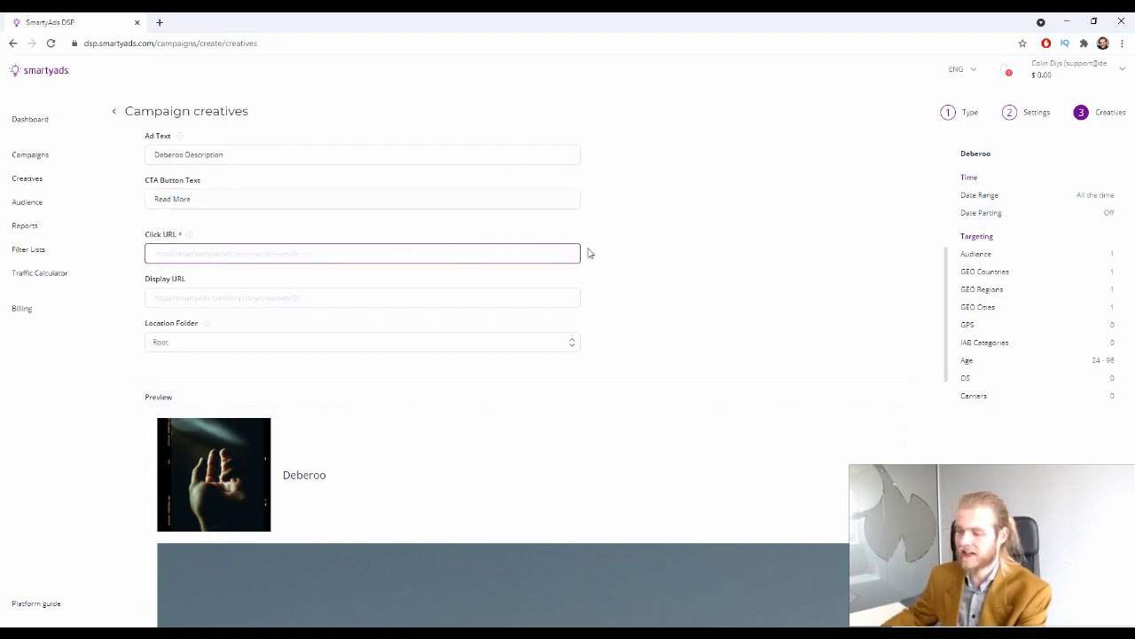
pyautogui.scroll(1, 581, 253)
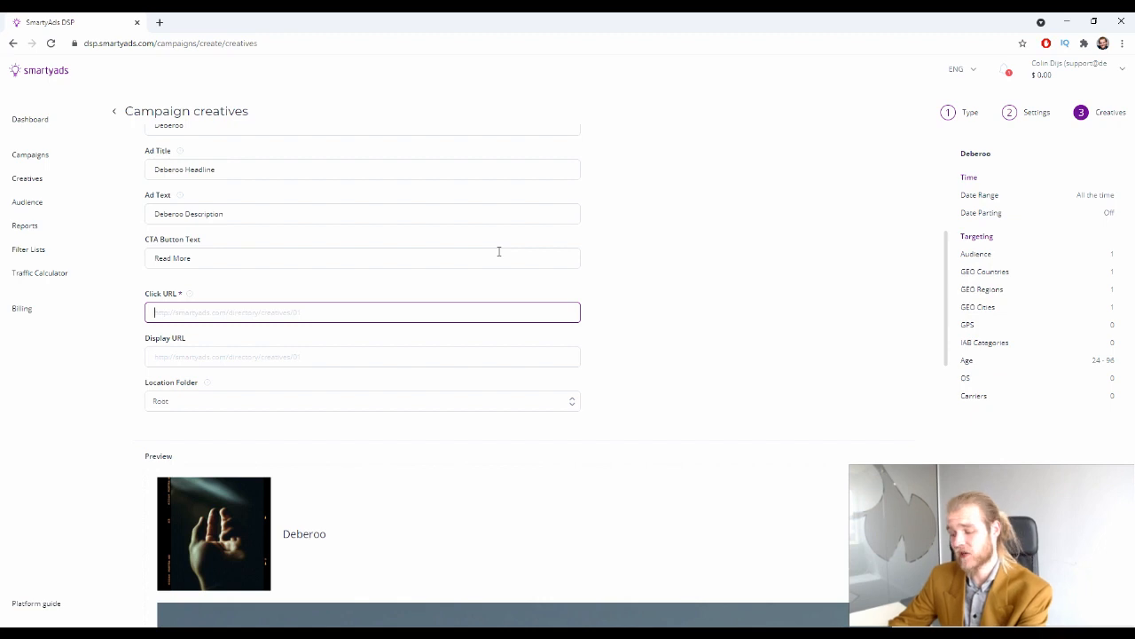
pyautogui.write('https')
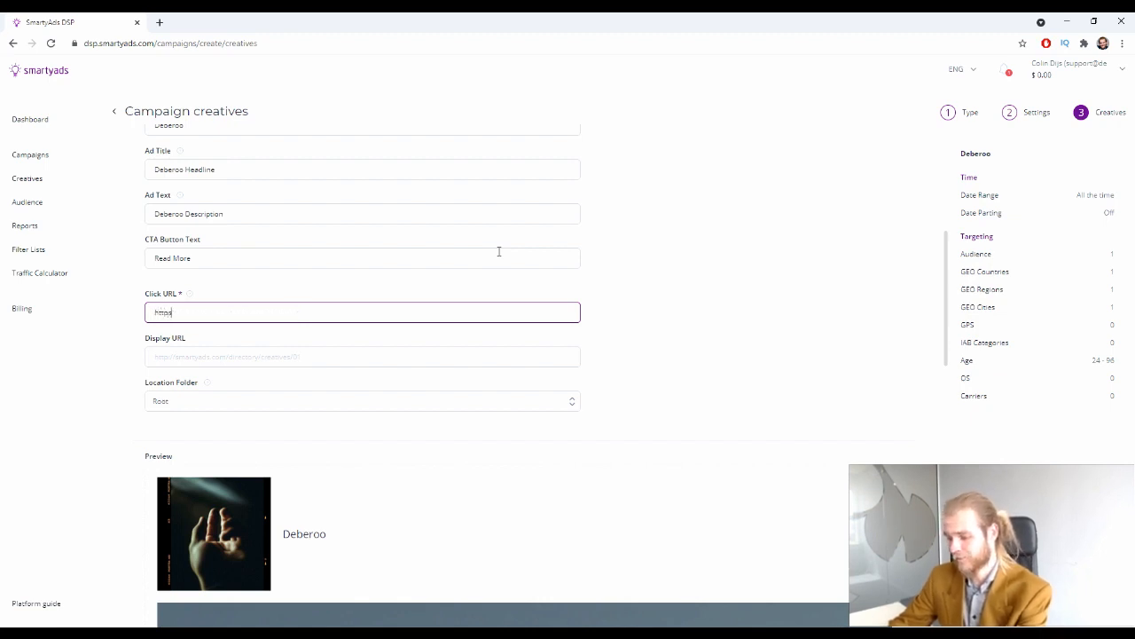
pyautogui.write('://debero')
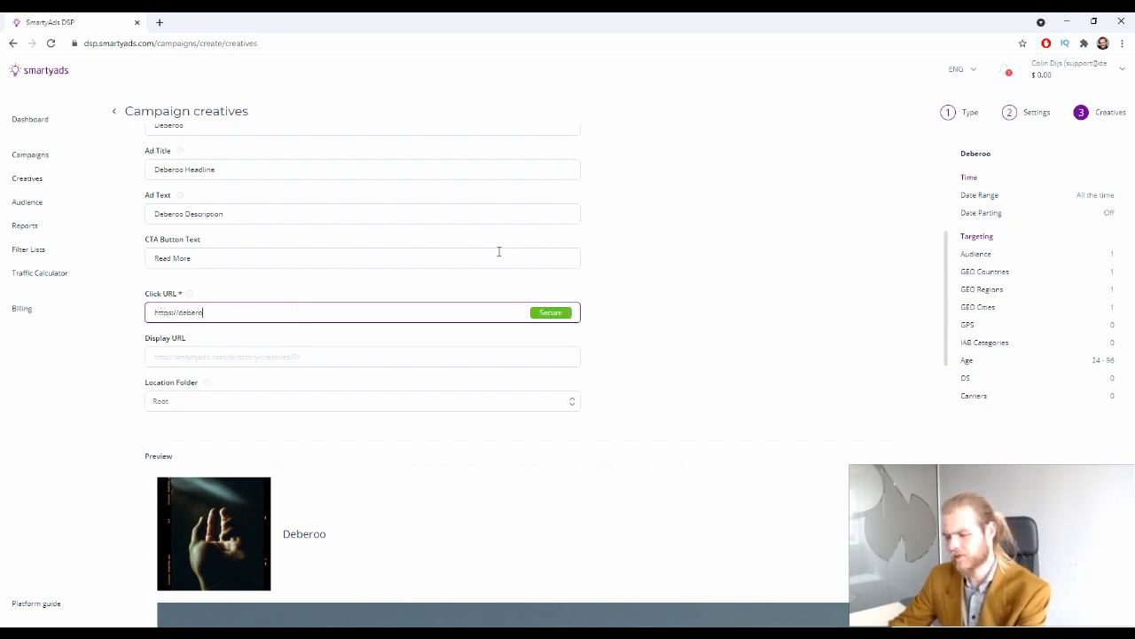
pyautogui.write('o.com/')
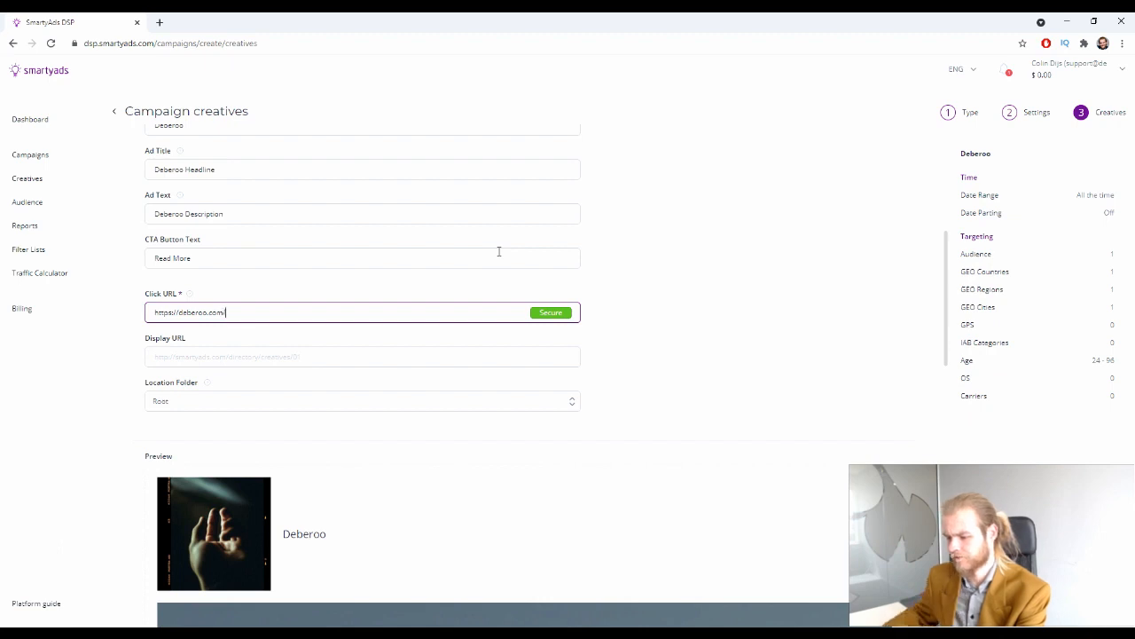
pyautogui.click(228, 355)
pyautogui.scroll(-2, 606, 334)
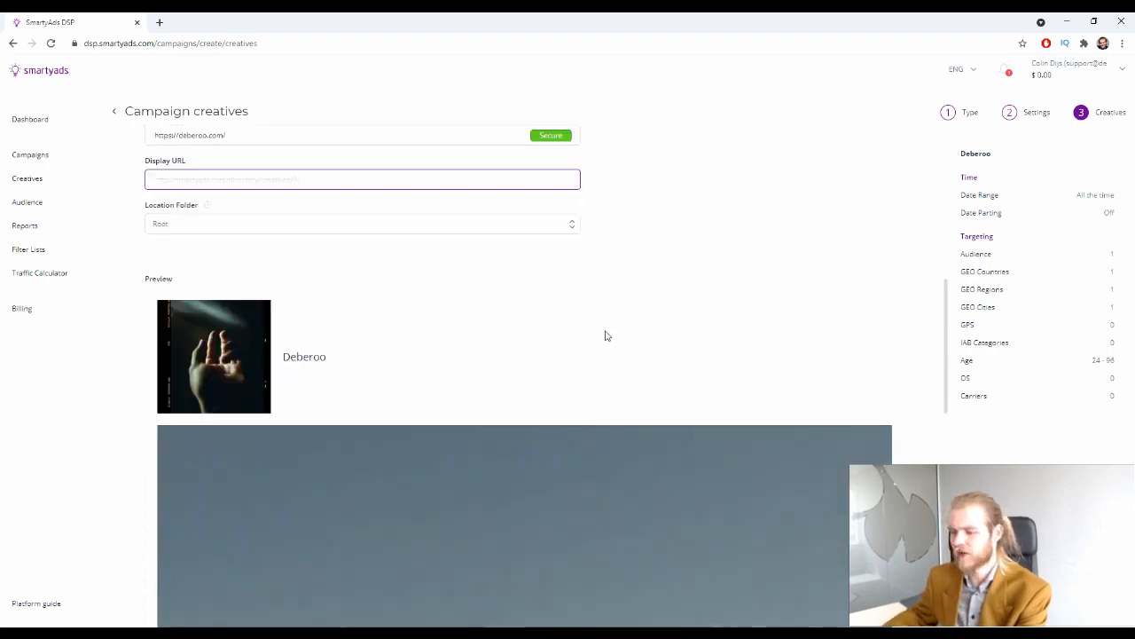
pyautogui.scroll(1, 271, 196)
pyautogui.moveTo(151, 194); pyautogui.dragTo(236, 193)
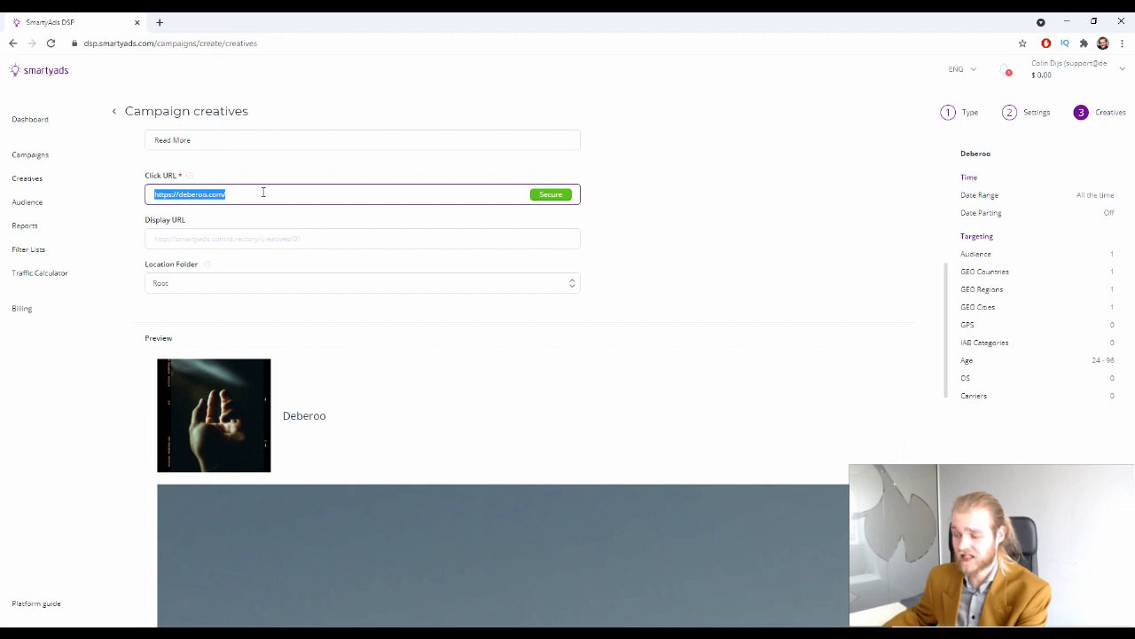
# Type 'Deberoo-is-the-best.com' as the display URL, then replace it with 'deberoo.com'
pyautogui.click(292, 244)
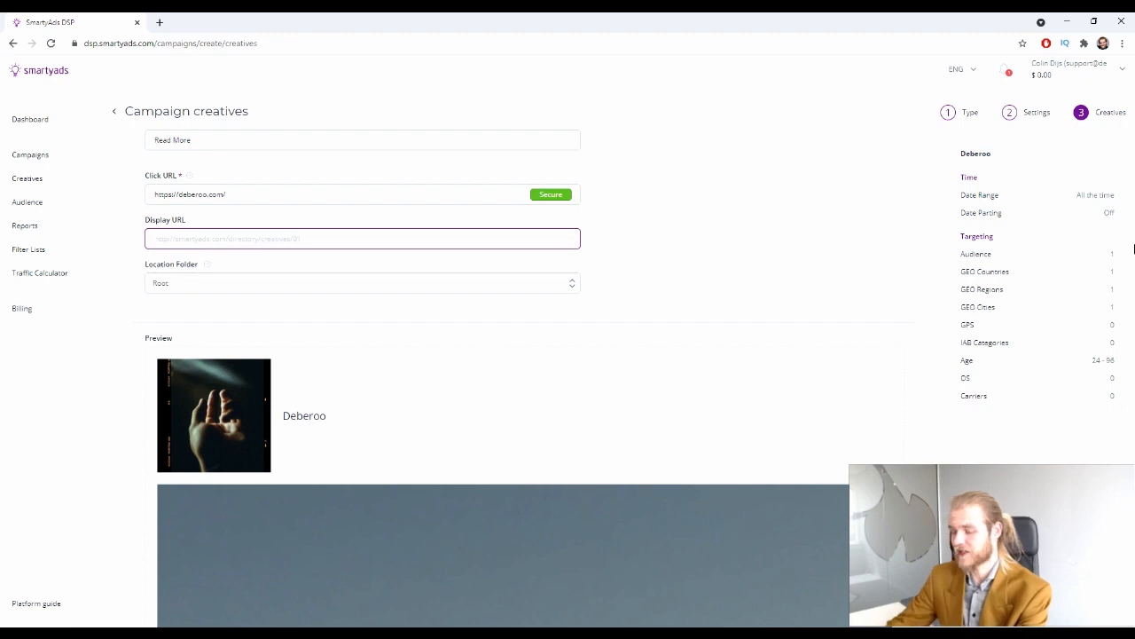
pyautogui.write('Deberoo-is-the-b')
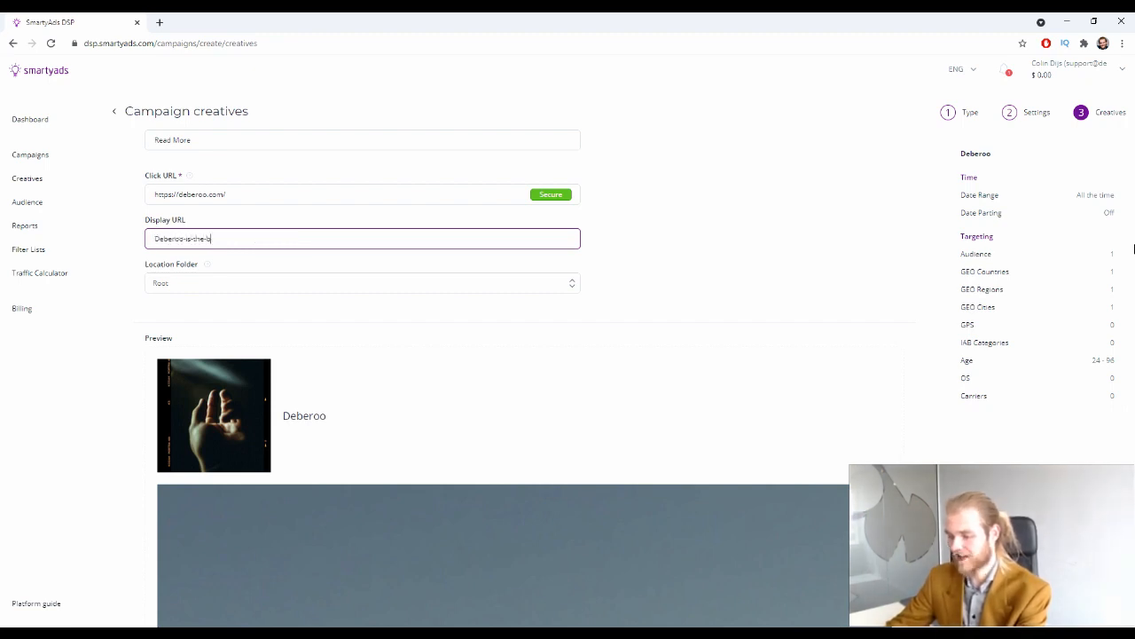
pyautogui.write('est.com')
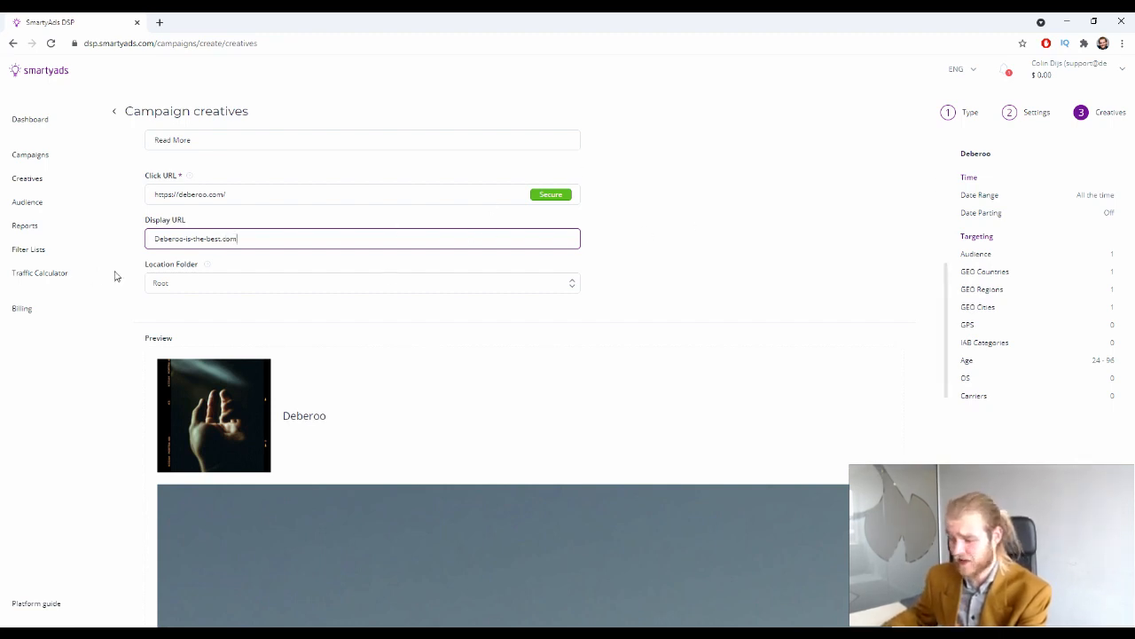
pyautogui.moveTo(240, 236); pyautogui.dragTo(126, 243)
pyautogui.click(364, 246)
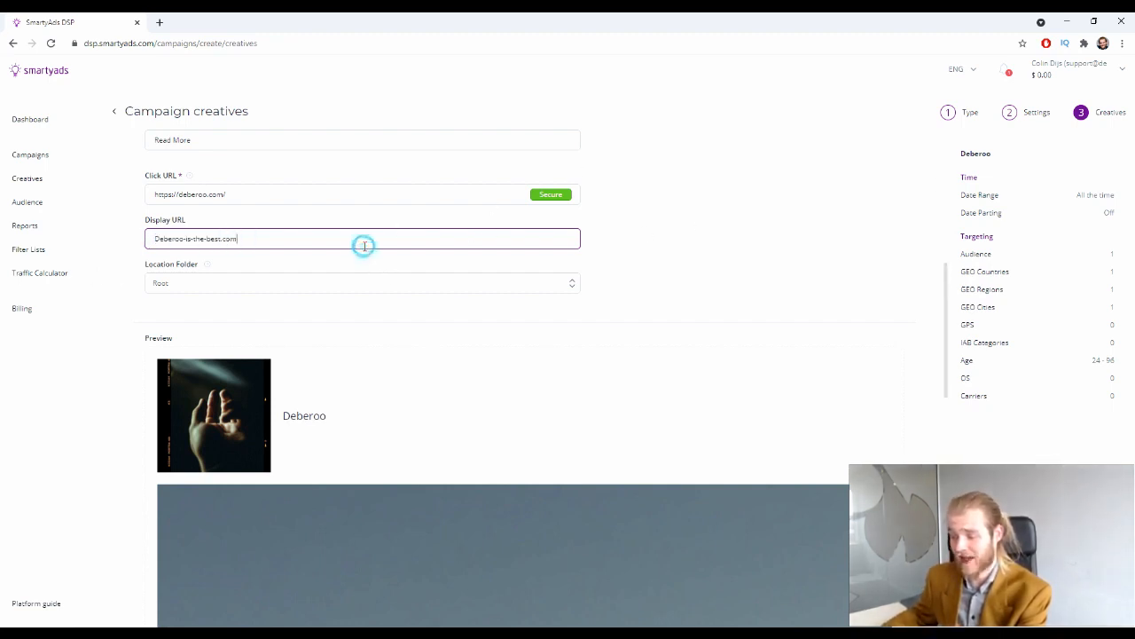
pyautogui.tripleClick(256, 196)
pyautogui.click(692, 227)
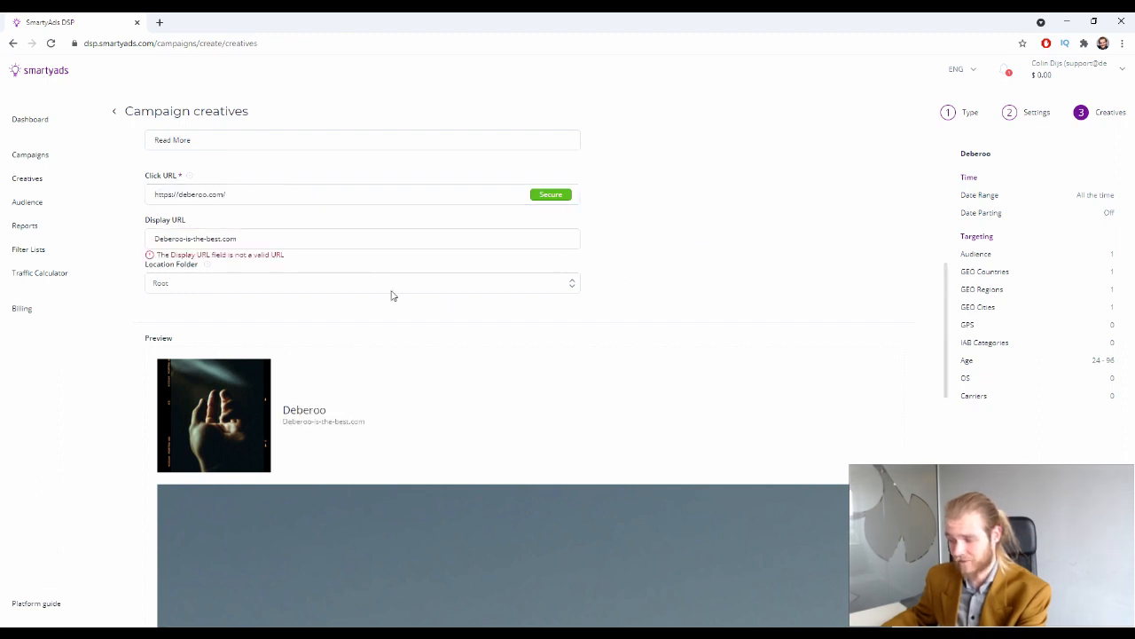
pyautogui.tripleClick(276, 244)
pyautogui.write('de')
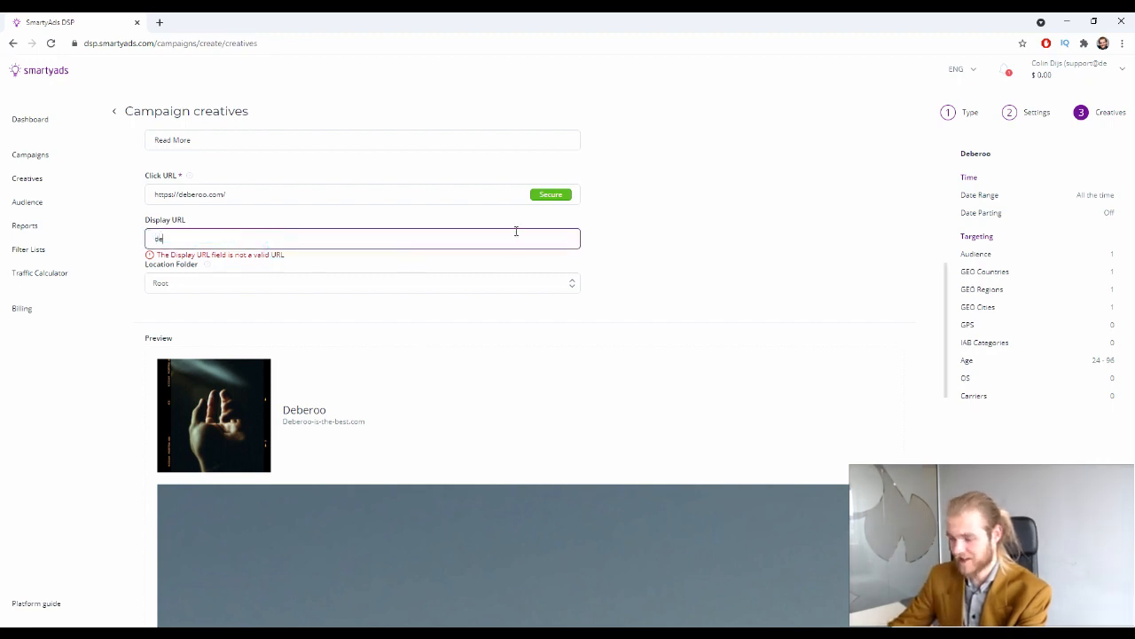
pyautogui.write('beroo.com')
pyautogui.click(667, 260)
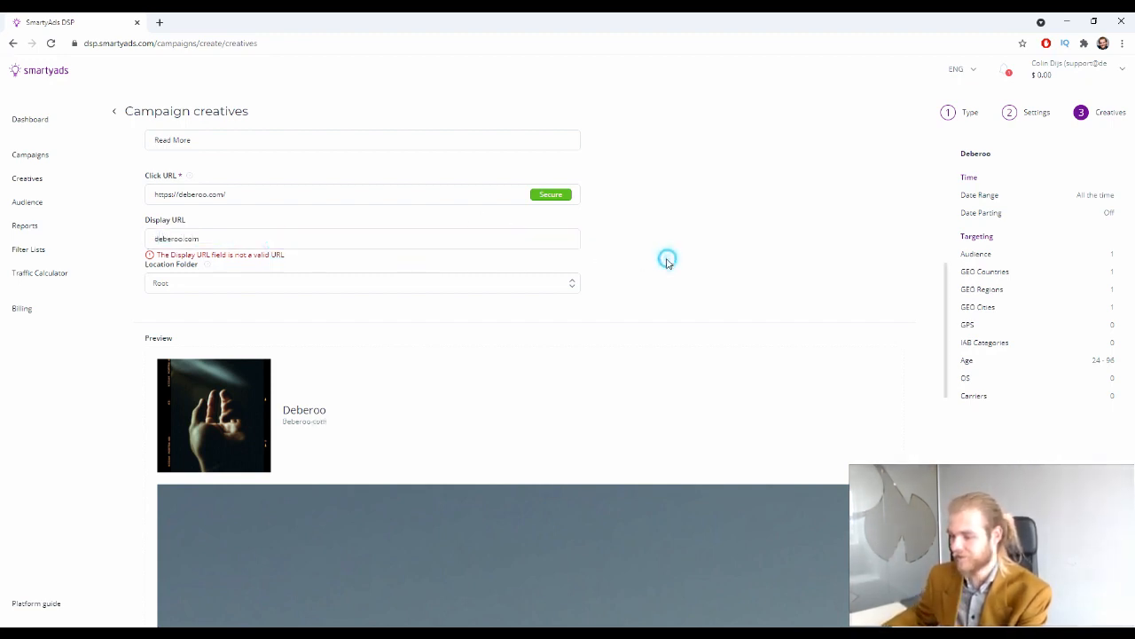
pyautogui.moveTo(160, 238); pyautogui.dragTo(148, 243)
pyautogui.write('D')
pyautogui.click(743, 295)
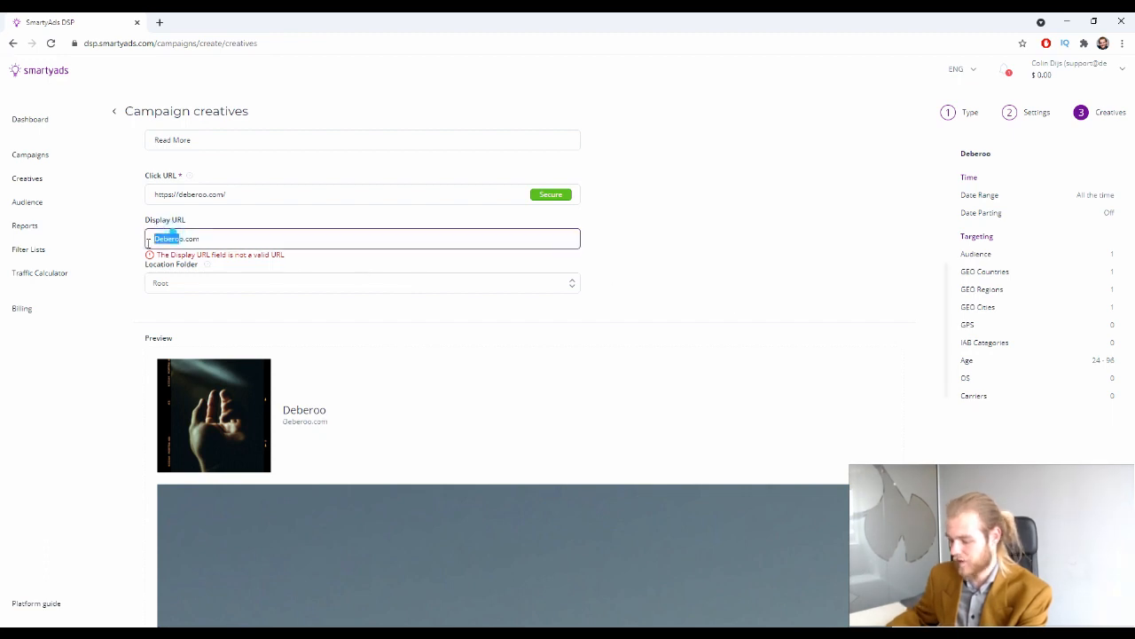
pyautogui.press('Left')
pyautogui.write('https')
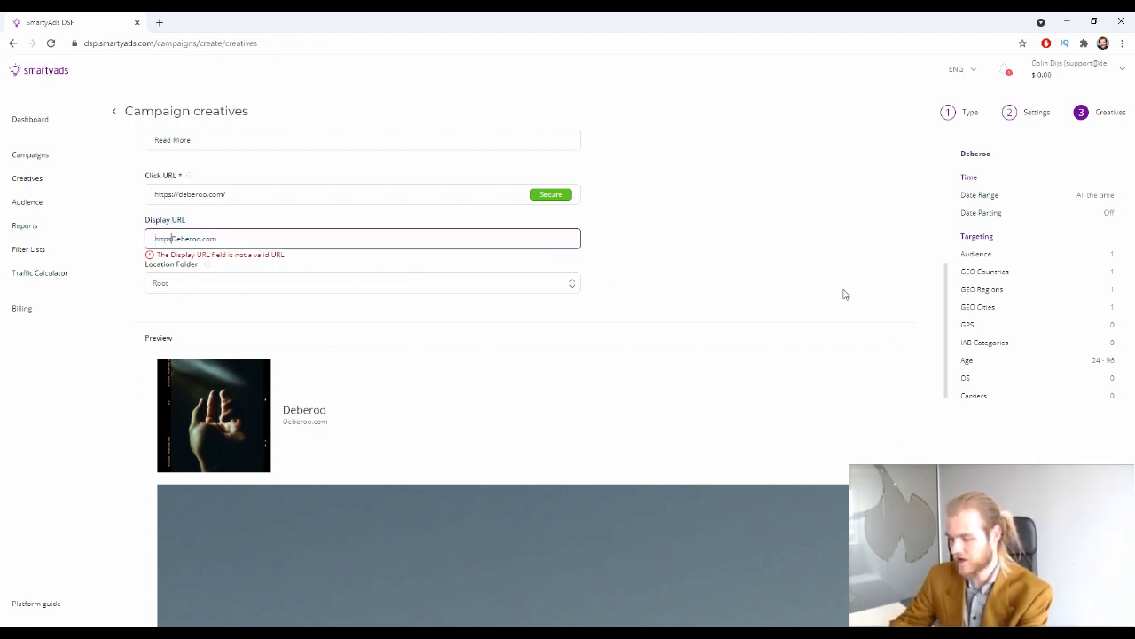
pyautogui.write('://')
pyautogui.click(820, 258)
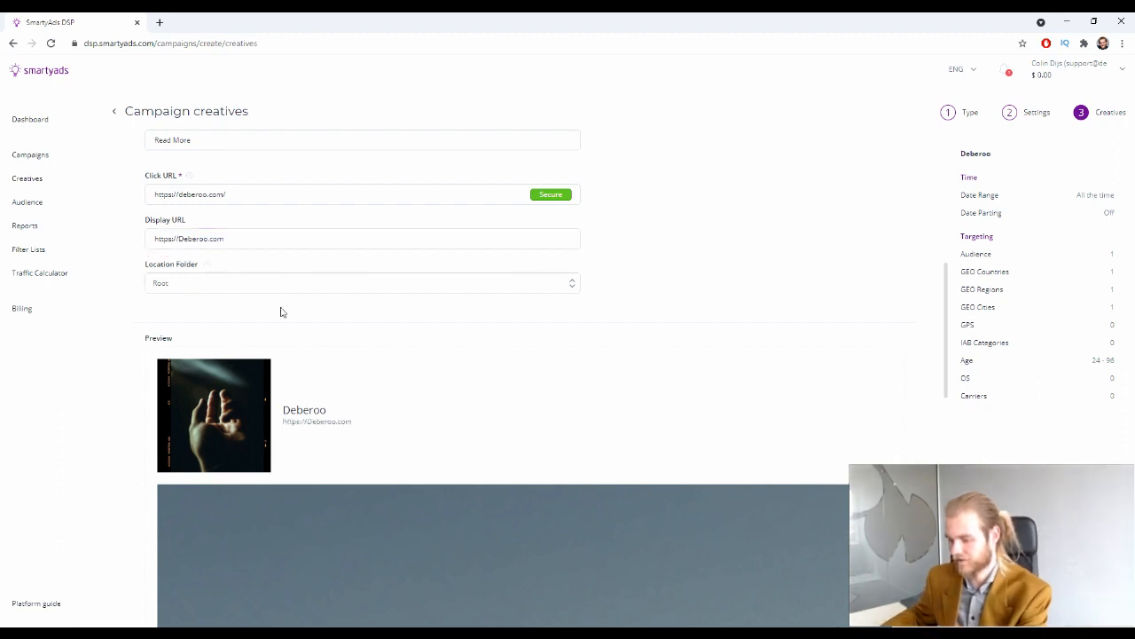
pyautogui.click(188, 241)
pyautogui.press('BackSpace')
pyautogui.write('d')
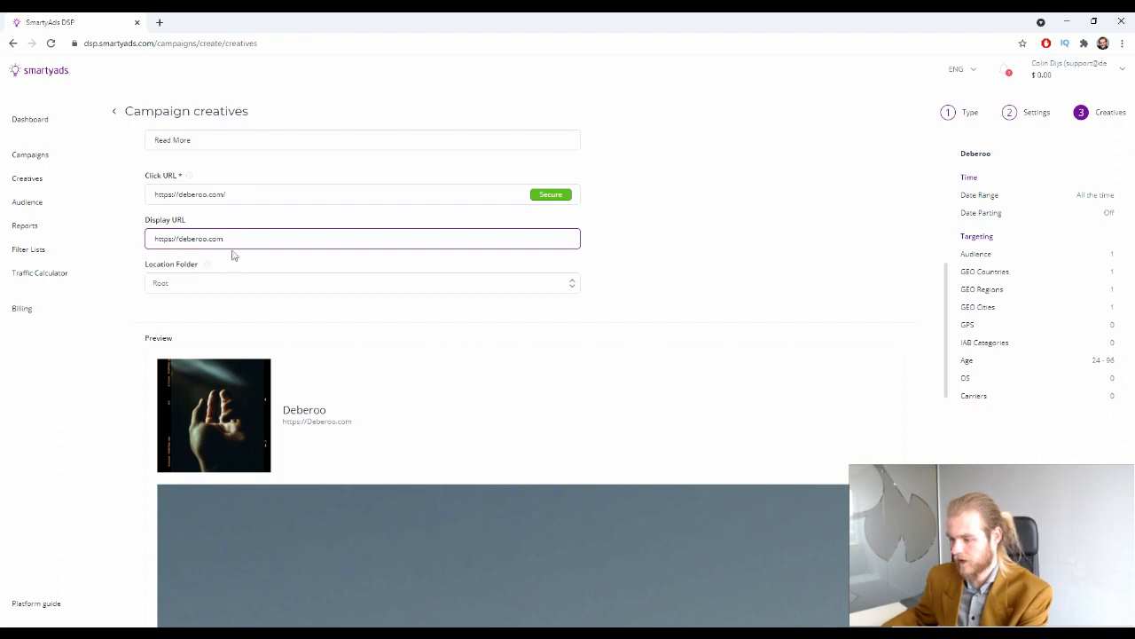
pyautogui.click(238, 282)
pyautogui.click(370, 299)
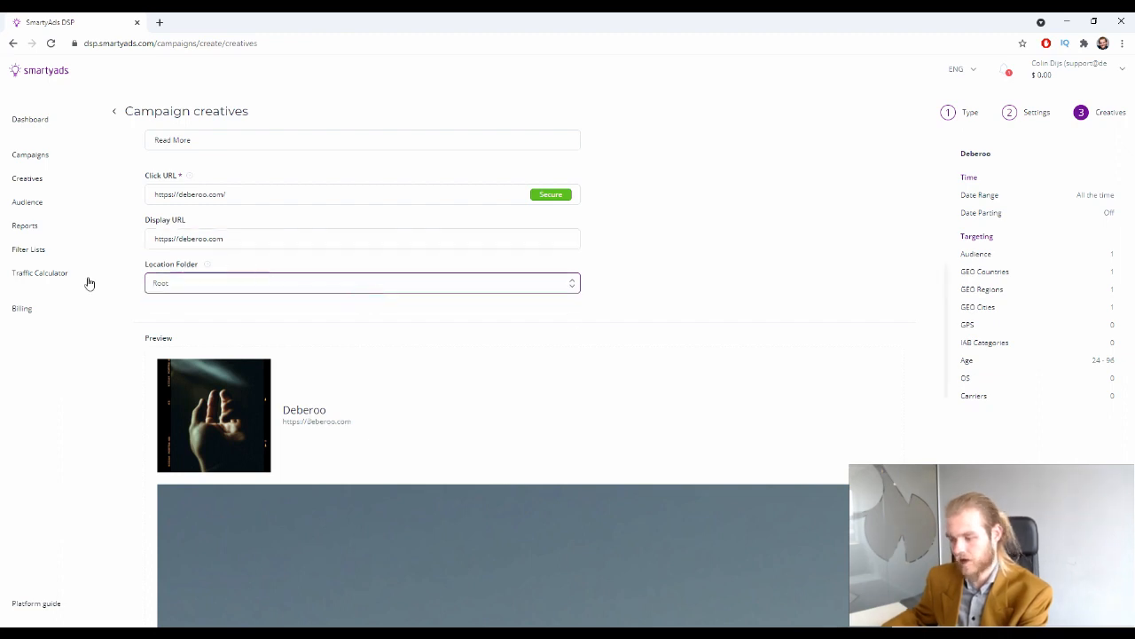
# Check the preview's image, Deberoo title, DEBEROO HEADLINE and Deberoo Description, then save the creative
pyautogui.scroll(-3, 340, 275)
pyautogui.scroll(-5, 342, 255)
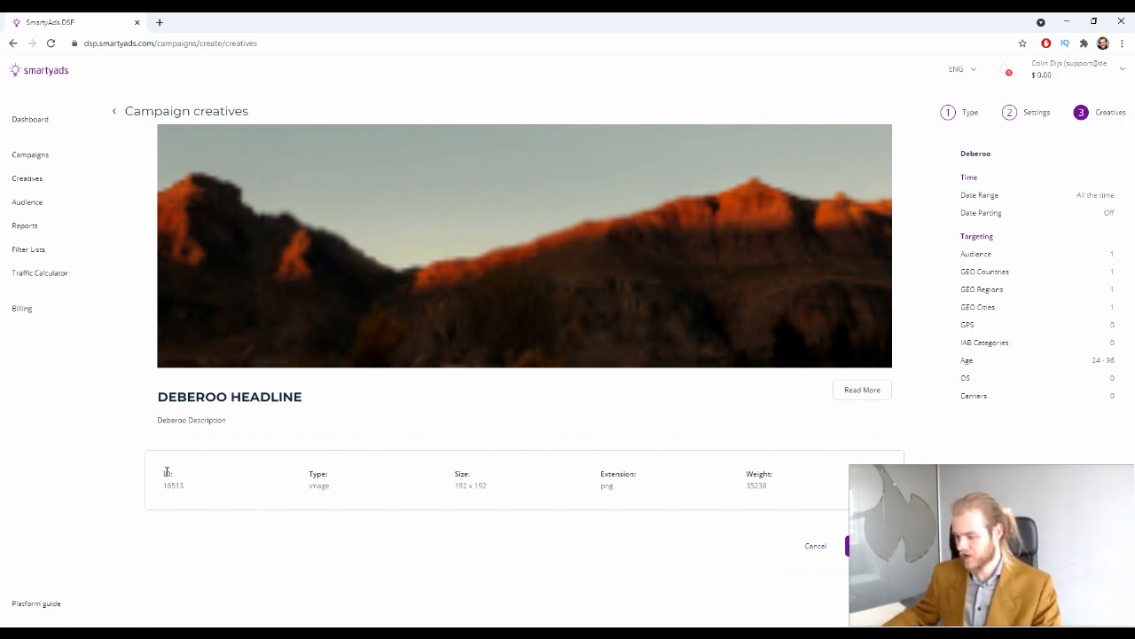
pyautogui.moveTo(154, 462); pyautogui.dragTo(501, 518)
pyautogui.click(509, 504)
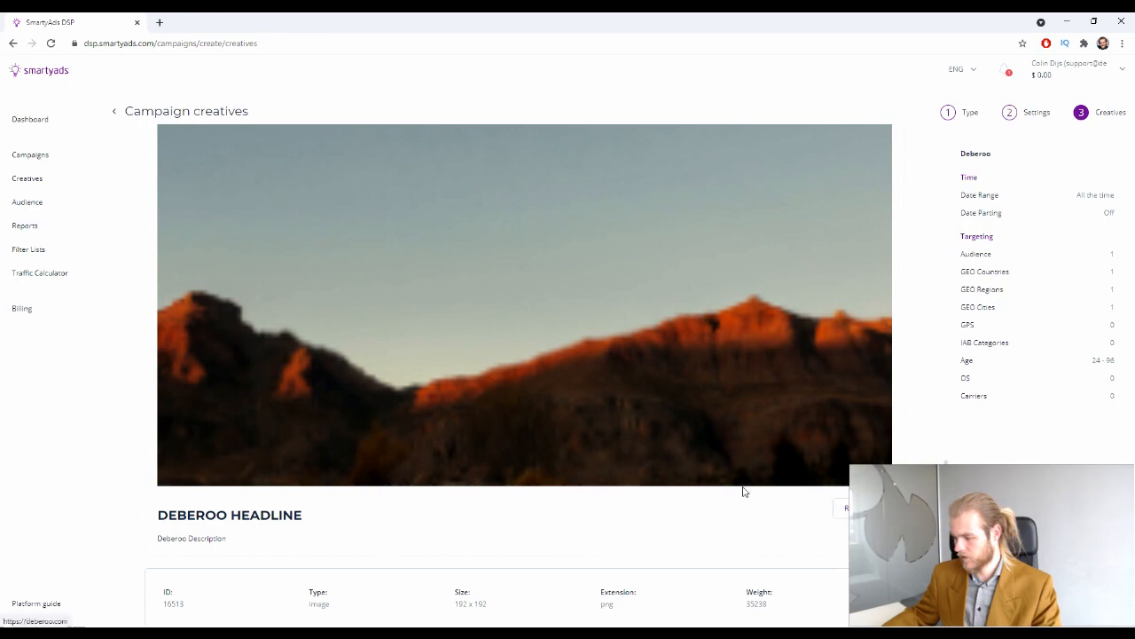
pyautogui.scroll(5, 489, 426)
pyautogui.scroll(-3, 514, 408)
pyautogui.scroll(-3, 515, 408)
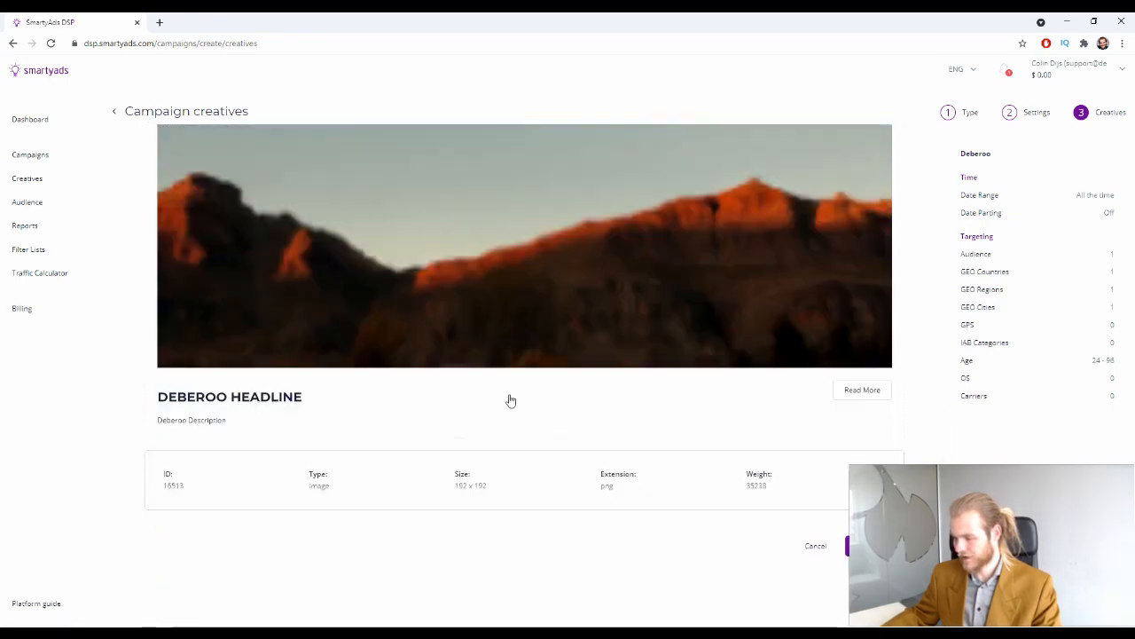
pyautogui.scroll(3, 506, 398)
pyautogui.scroll(-2, 499, 403)
pyautogui.scroll(5, 499, 400)
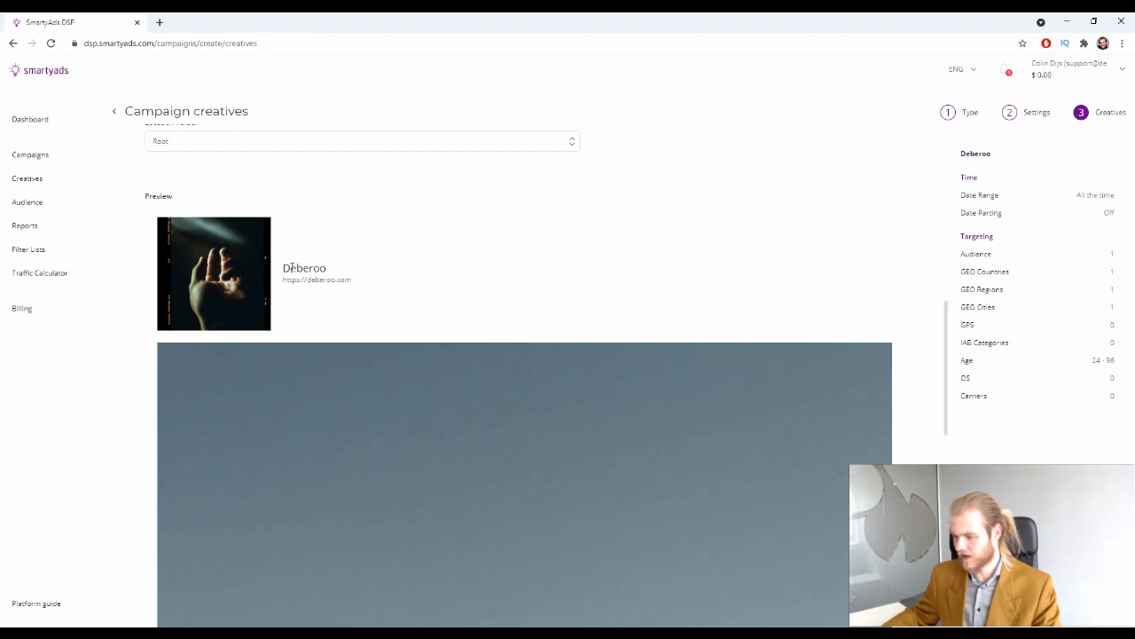
pyautogui.moveTo(281, 267); pyautogui.dragTo(360, 283)
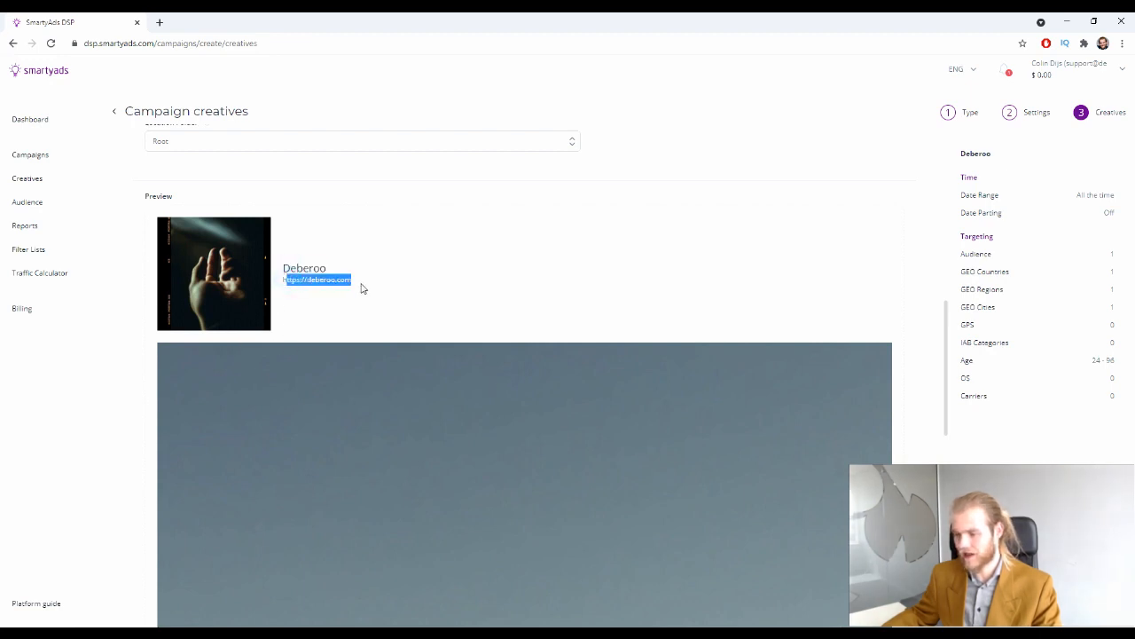
pyautogui.scroll(-8, 360, 283)
pyautogui.scroll(-2, 355, 287)
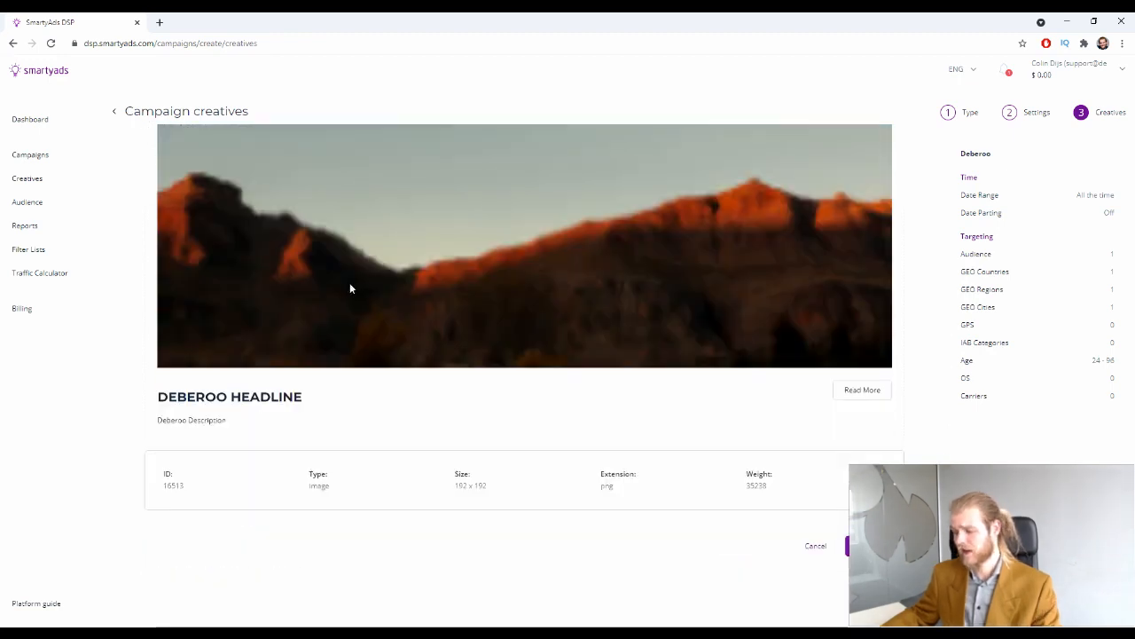
pyautogui.moveTo(223, 406); pyautogui.dragTo(349, 416)
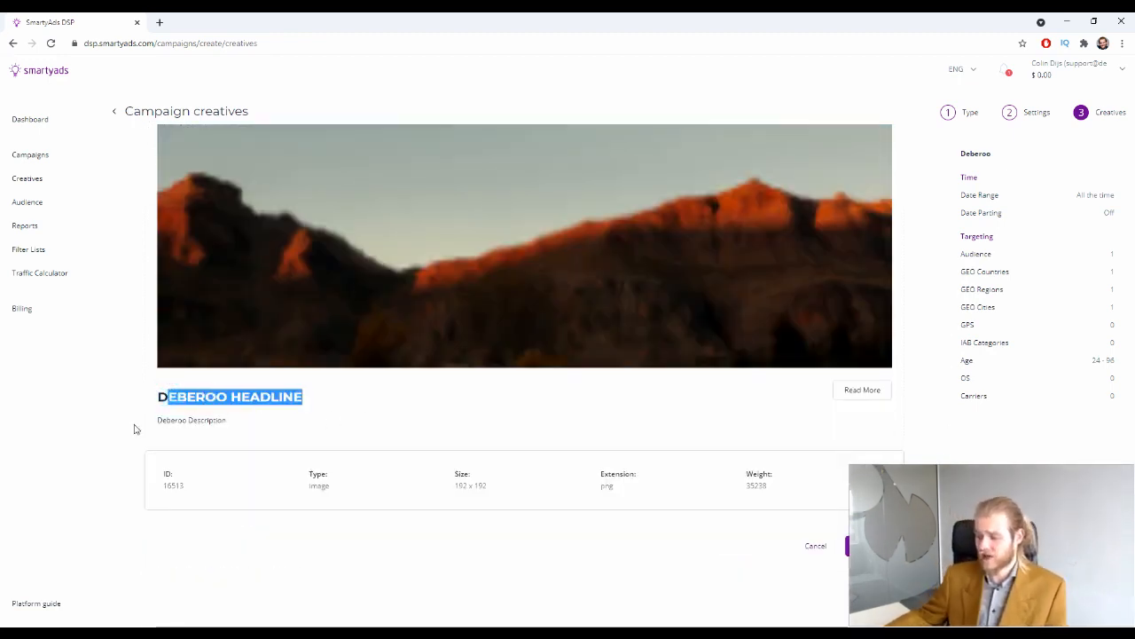
pyautogui.moveTo(159, 420); pyautogui.dragTo(242, 417)
pyautogui.scroll(2, 361, 248)
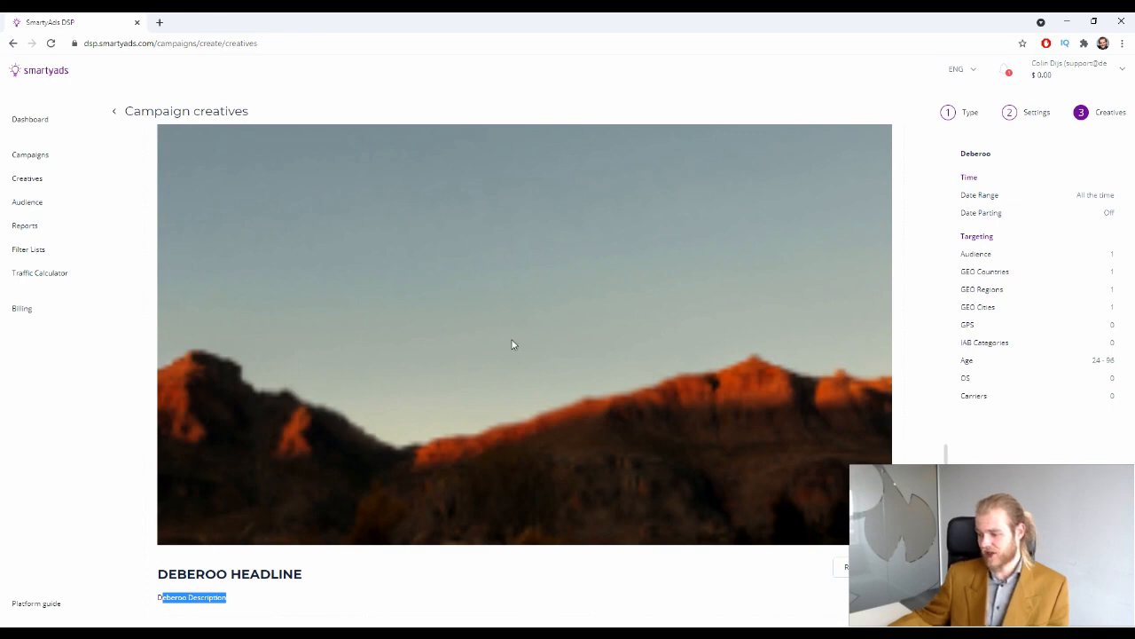
pyautogui.scroll(-1, 494, 352)
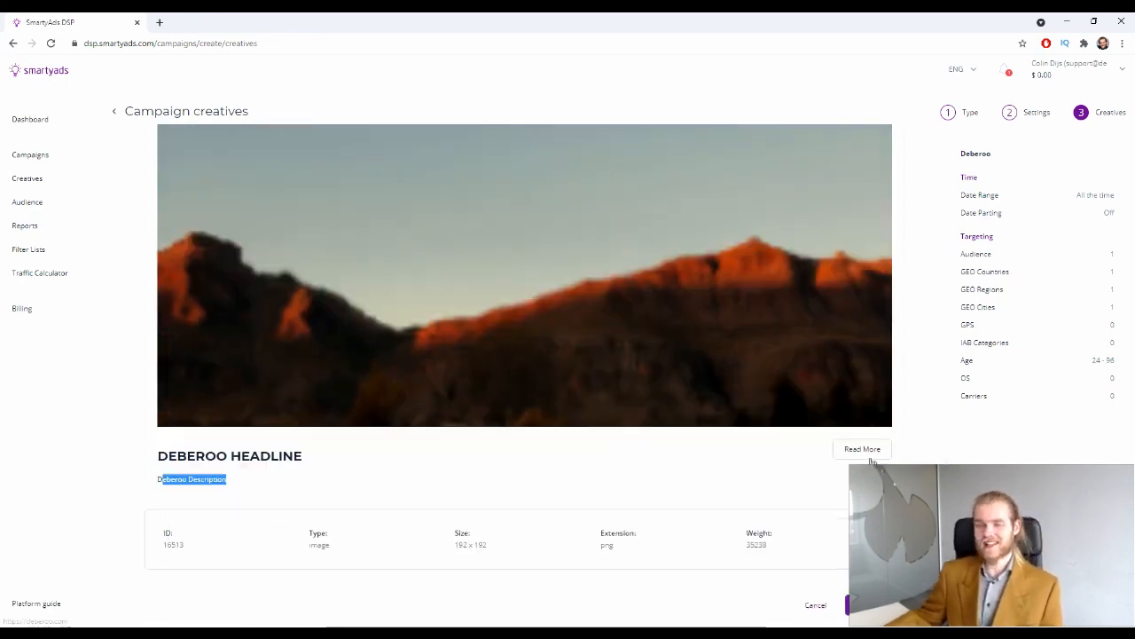
pyautogui.scroll(-1, 854, 445)
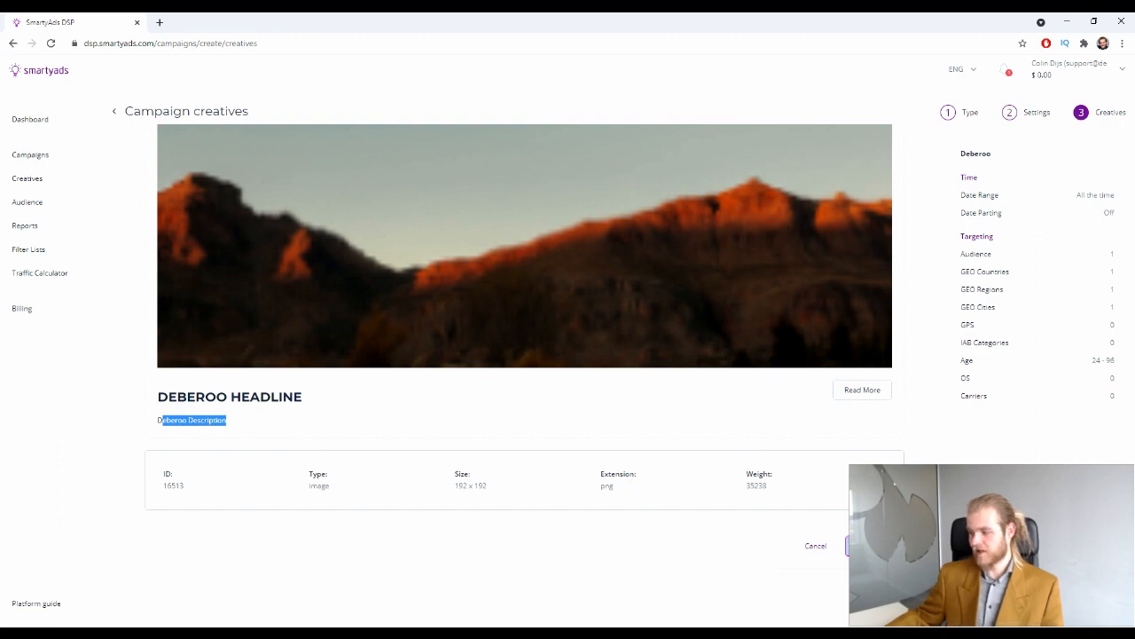
pyautogui.click(864, 545)
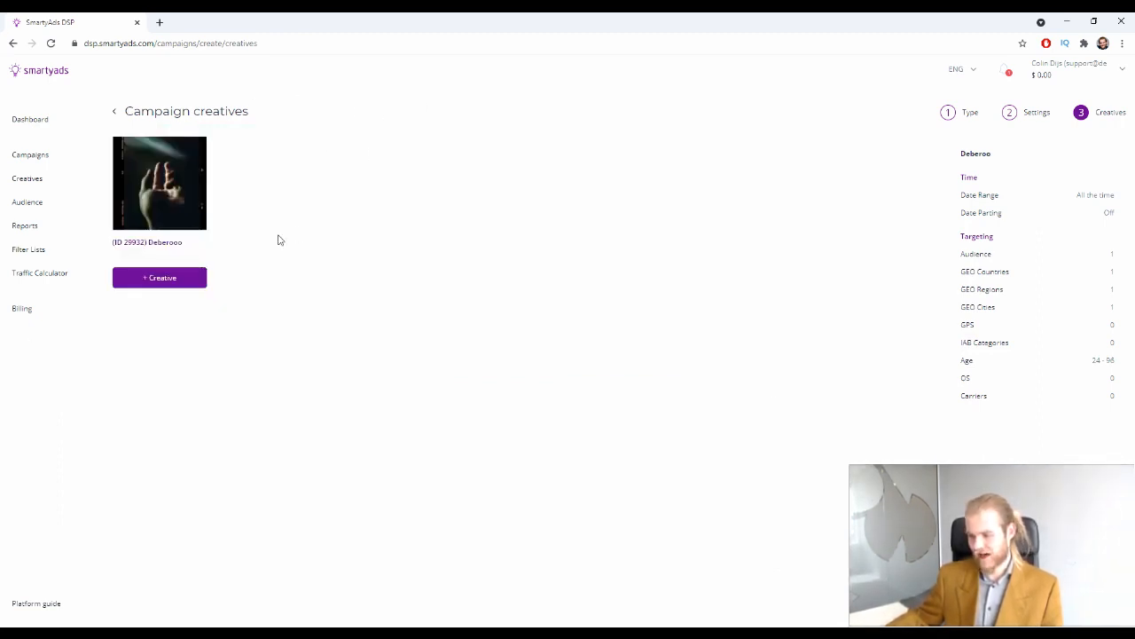
# Begin adding another creative, then navigate back to the Deberoo campaign settings step
pyautogui.click(153, 284)
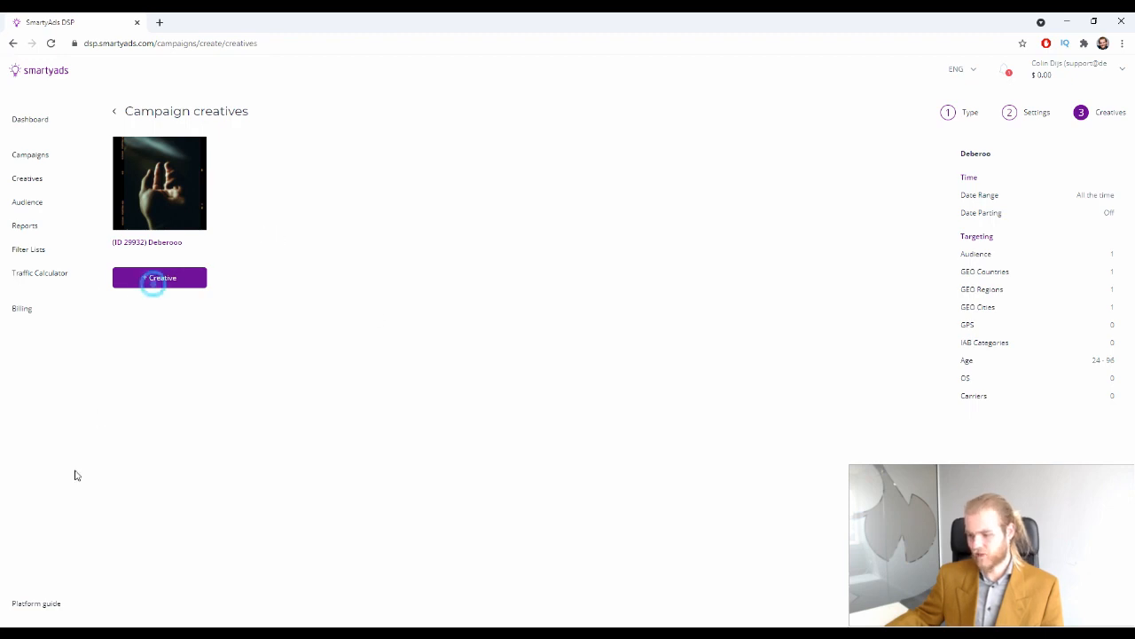
pyautogui.click(110, 113)
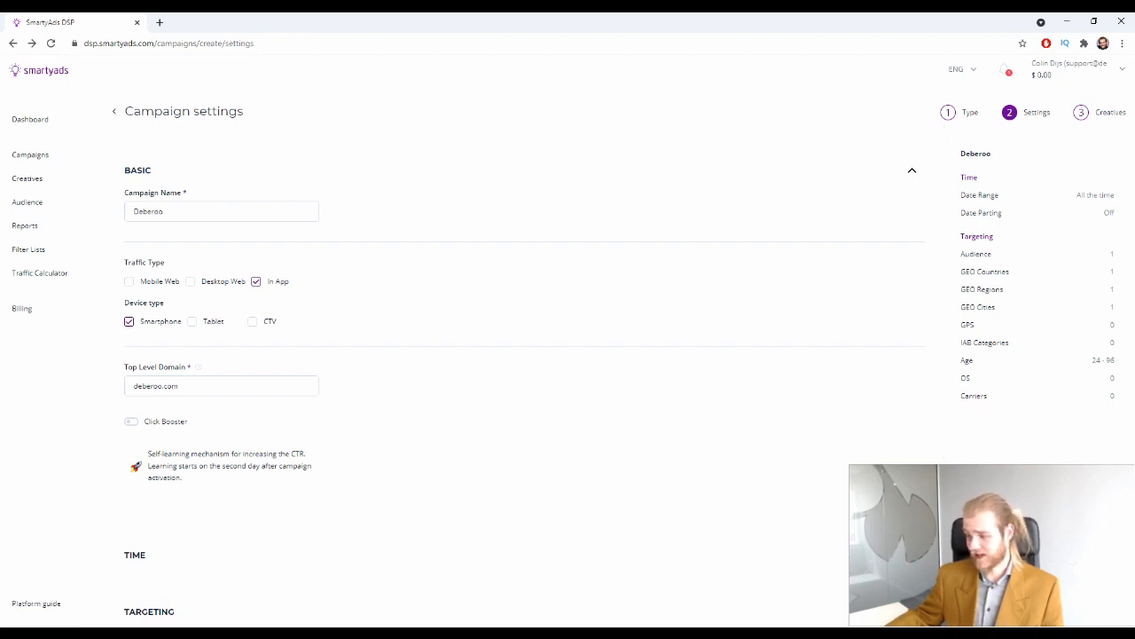
pyautogui.click(32, 43)
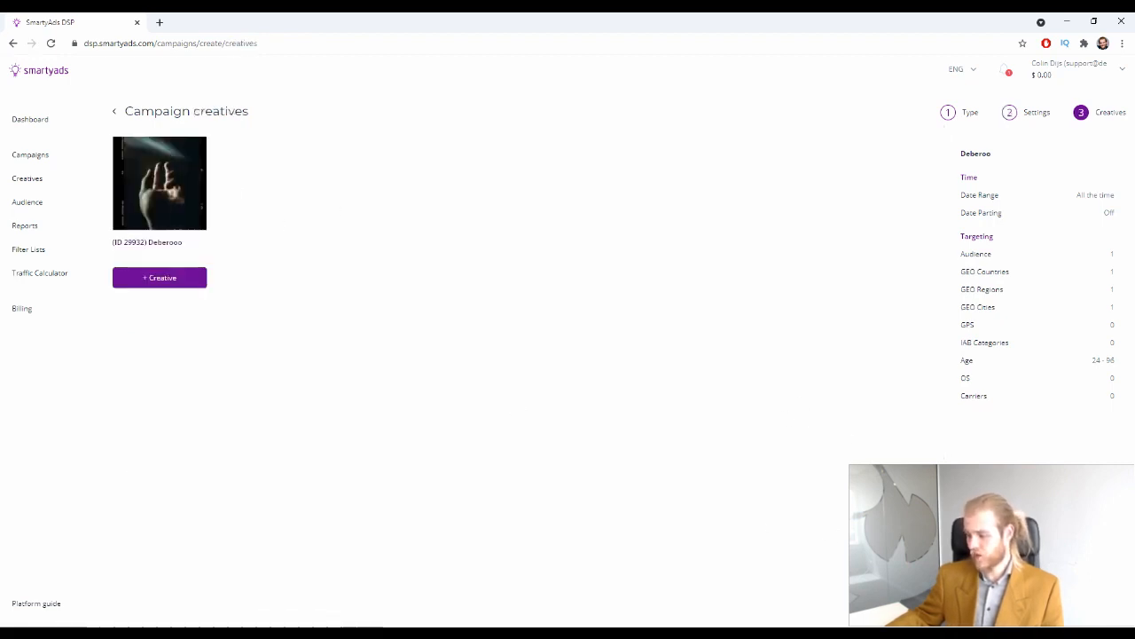